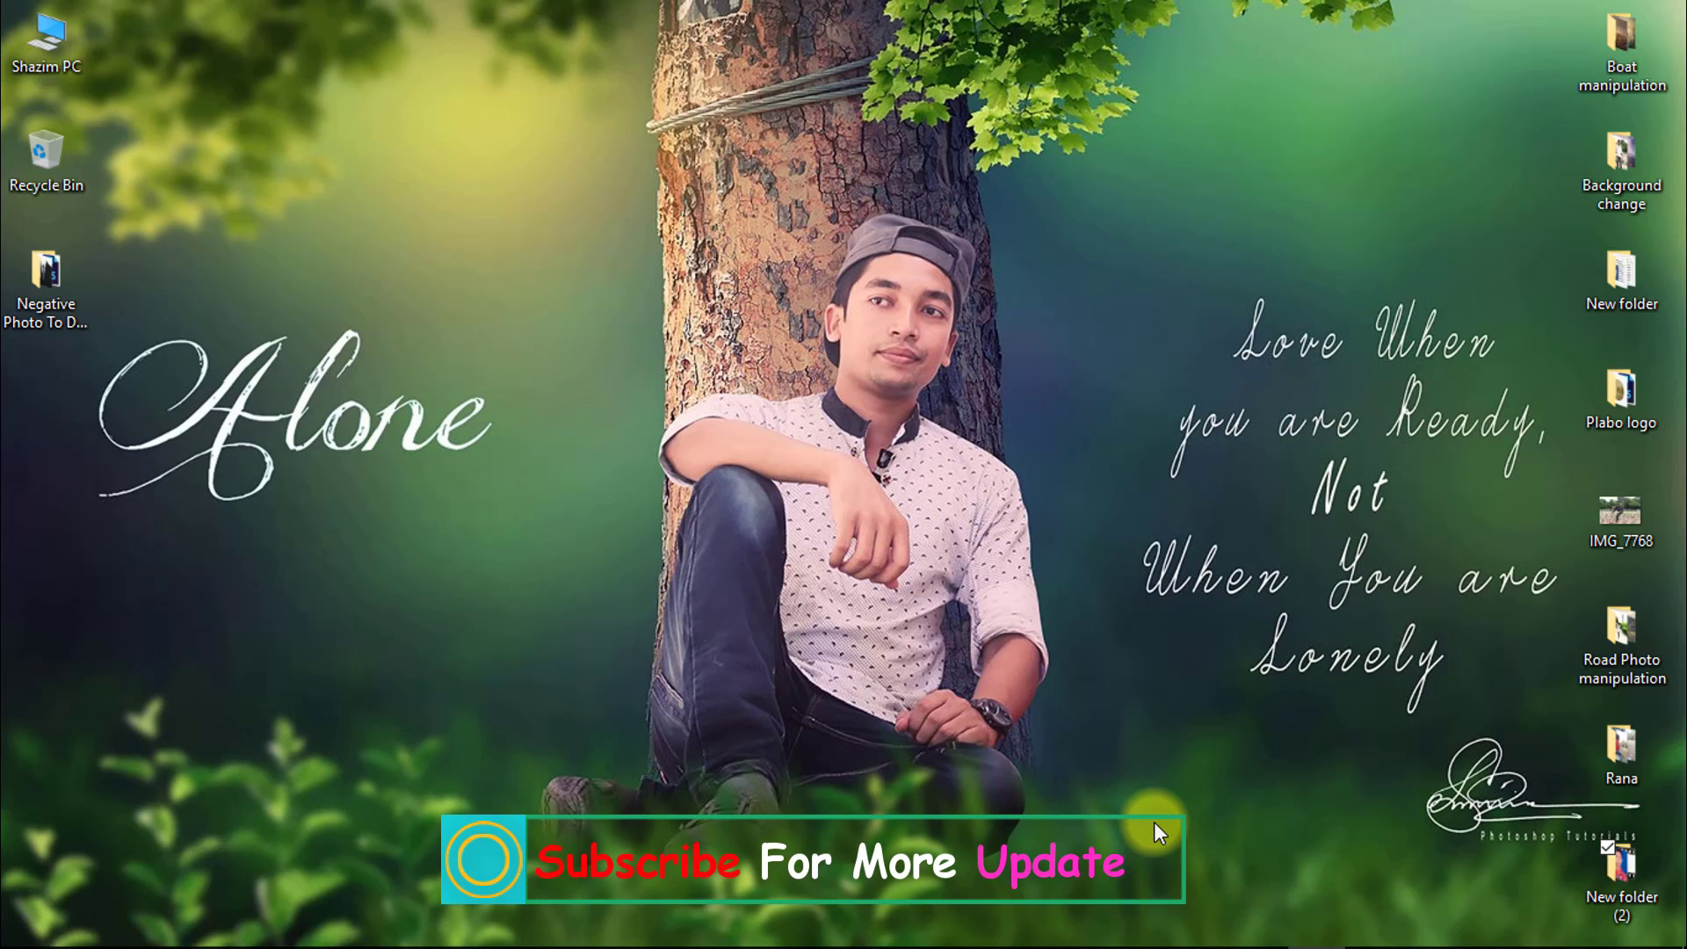
# Switch to Photoshop and open the images a, 126-negative-film, 50148h_lg and BW-Negative together from the Negative Photo folder.
pyautogui.moveTo(1430, 946)
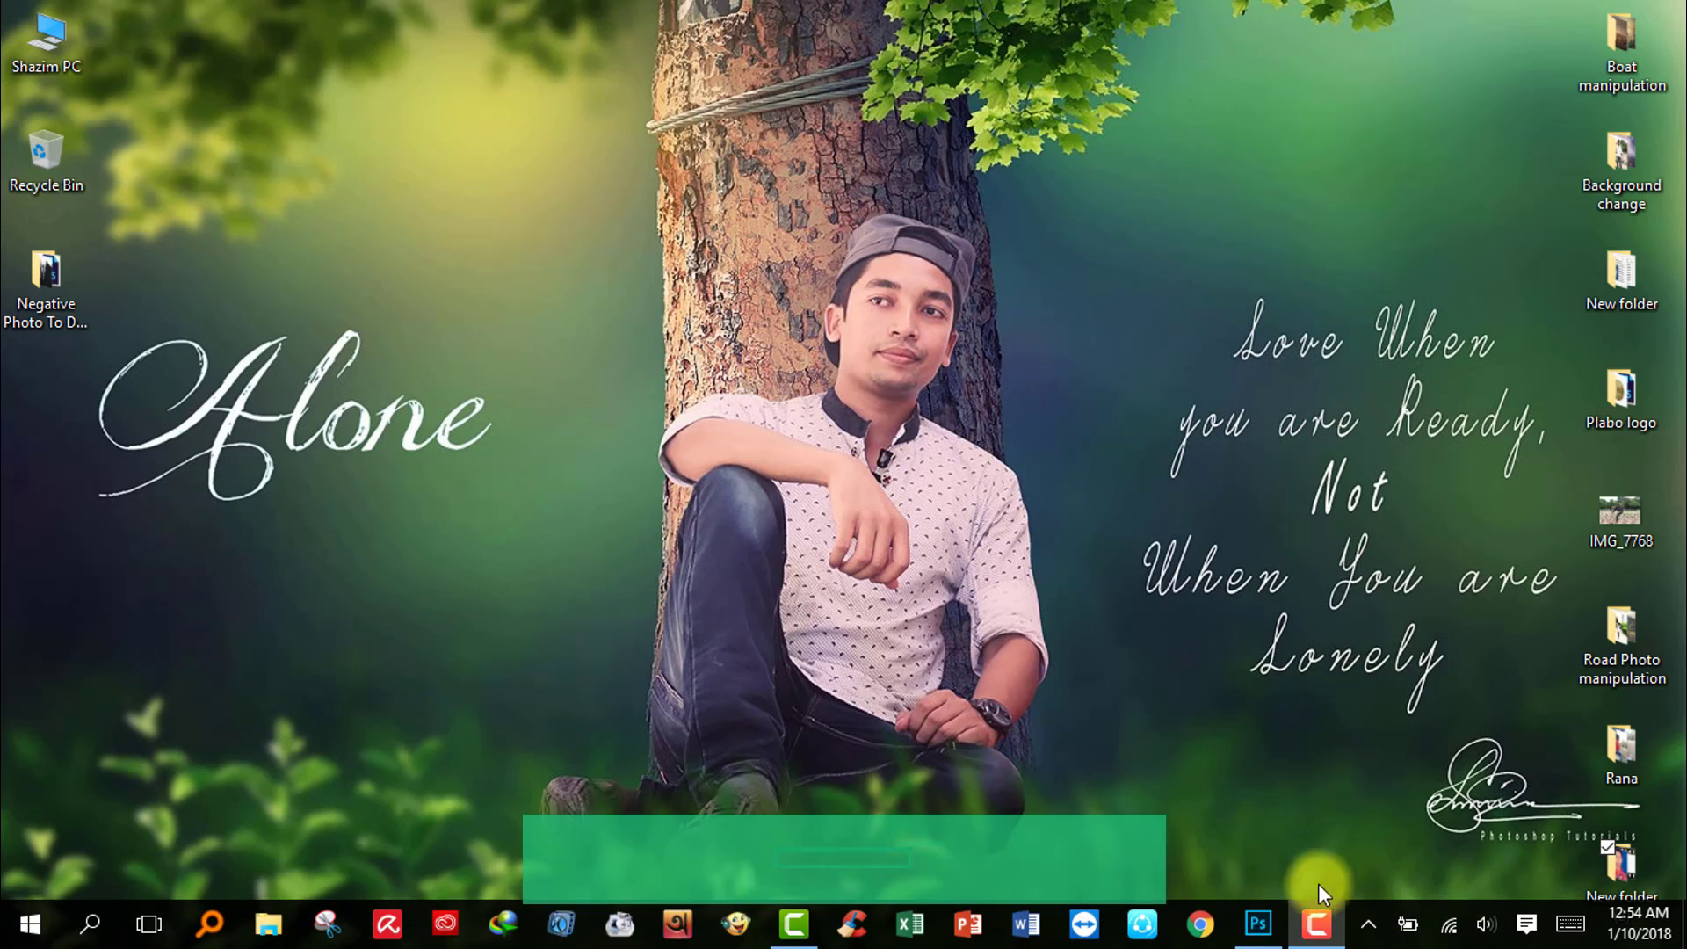
pyautogui.click(1259, 929)
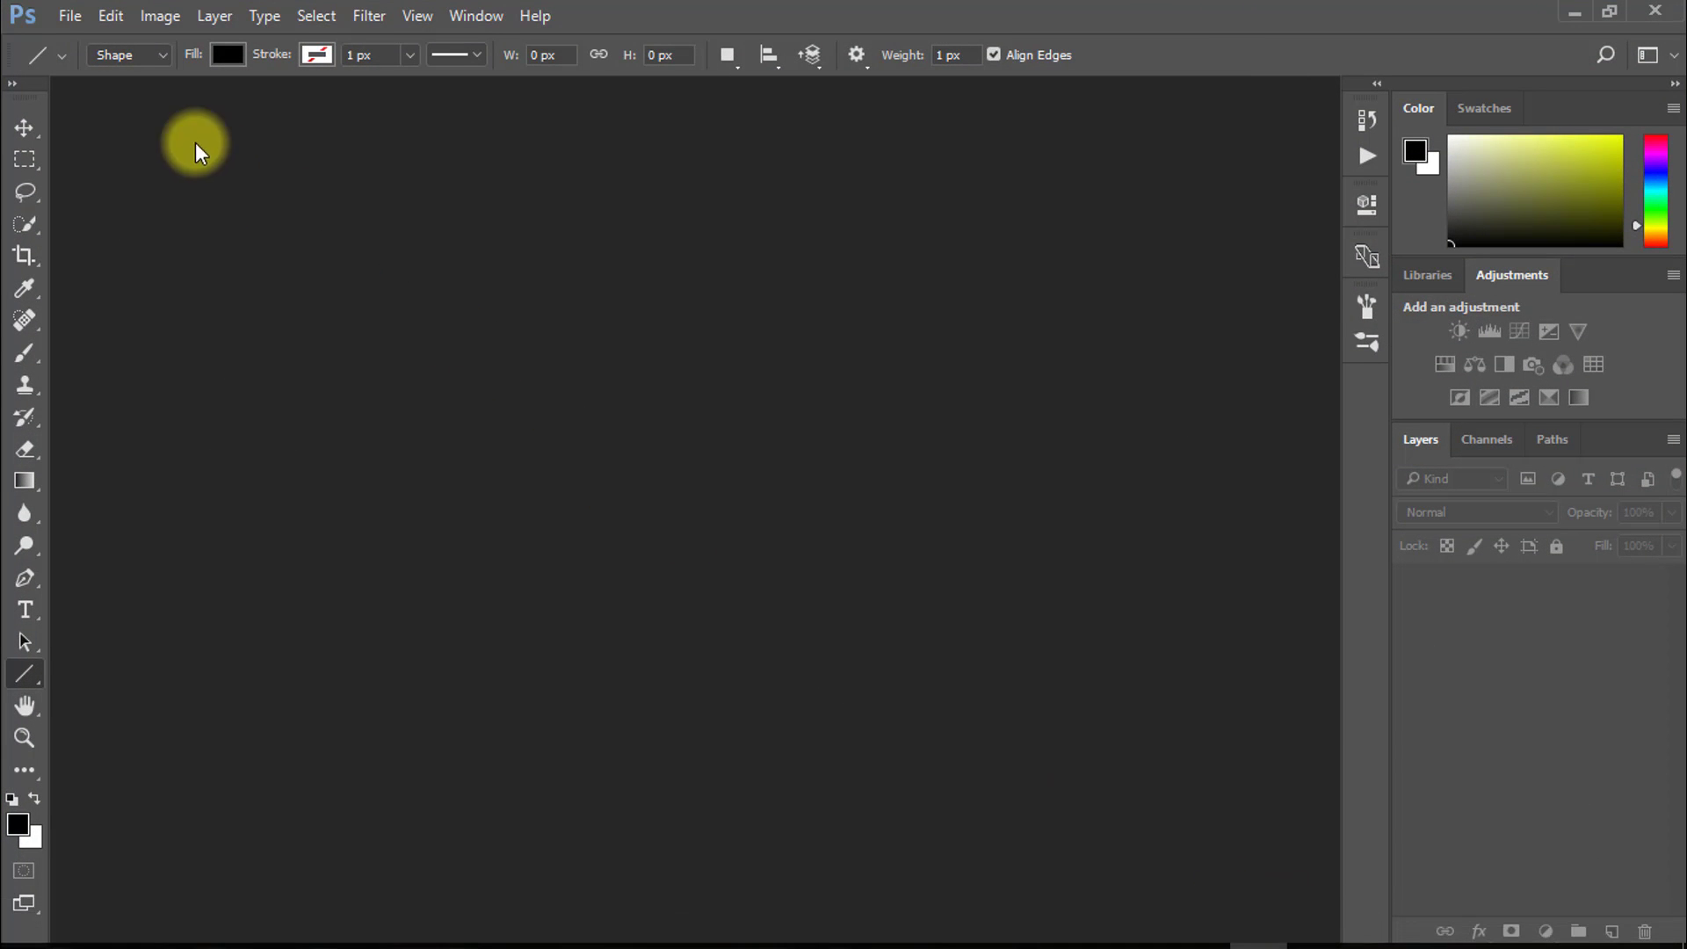
pyautogui.click(69, 16)
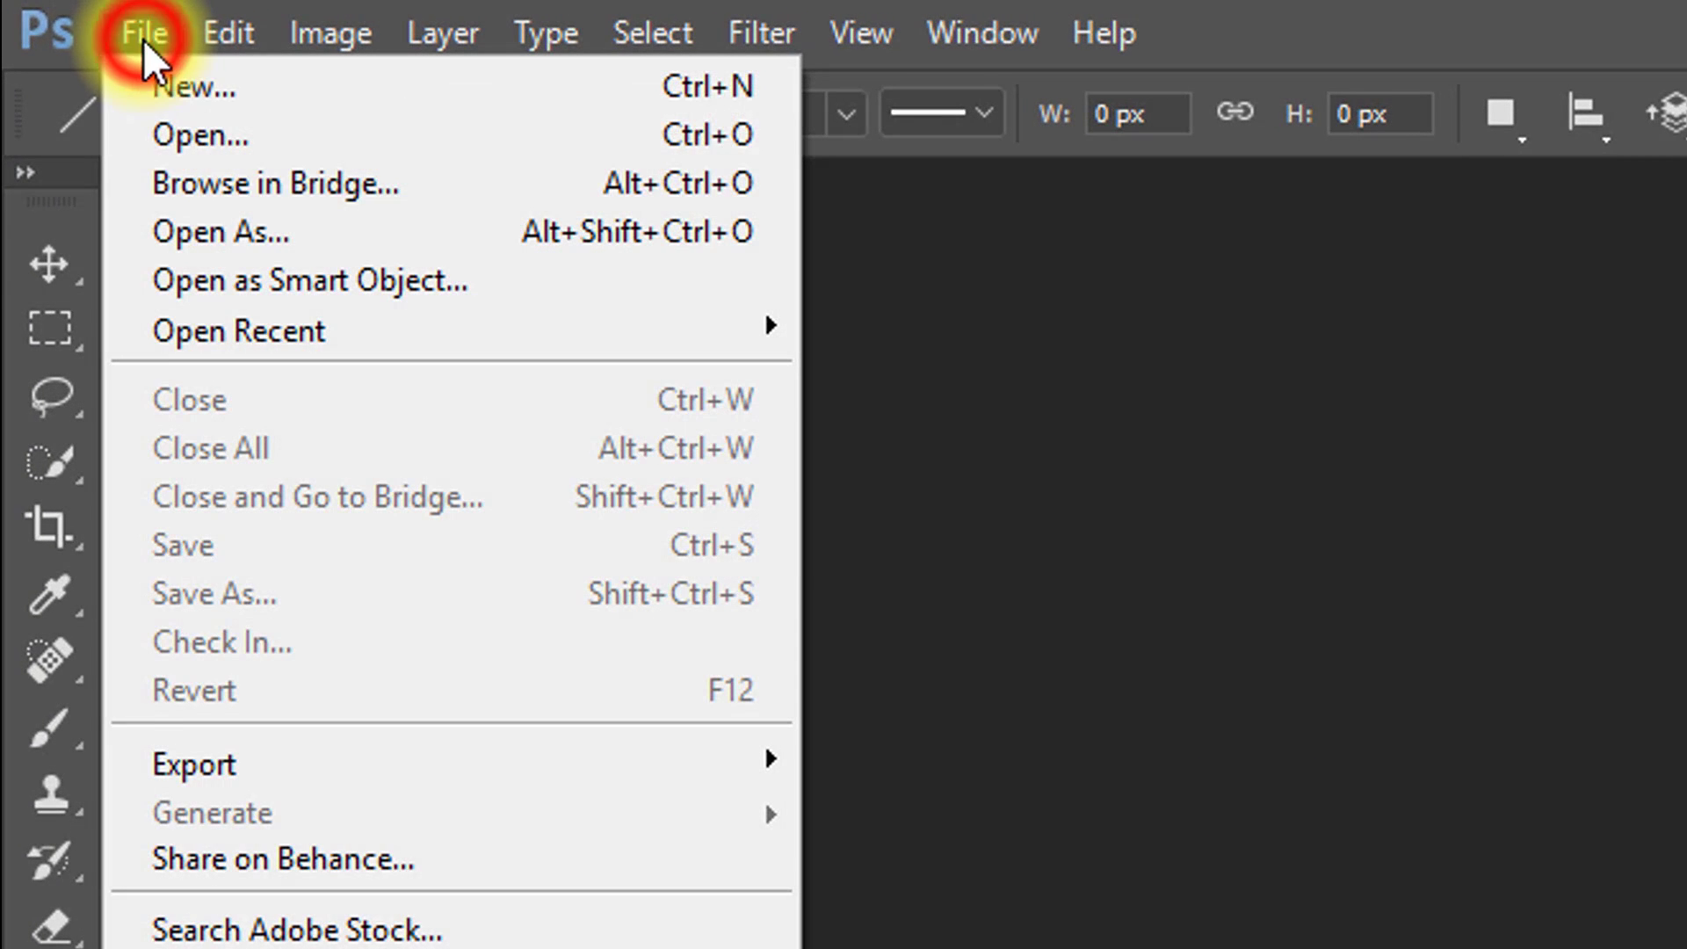
pyautogui.click(329, 132)
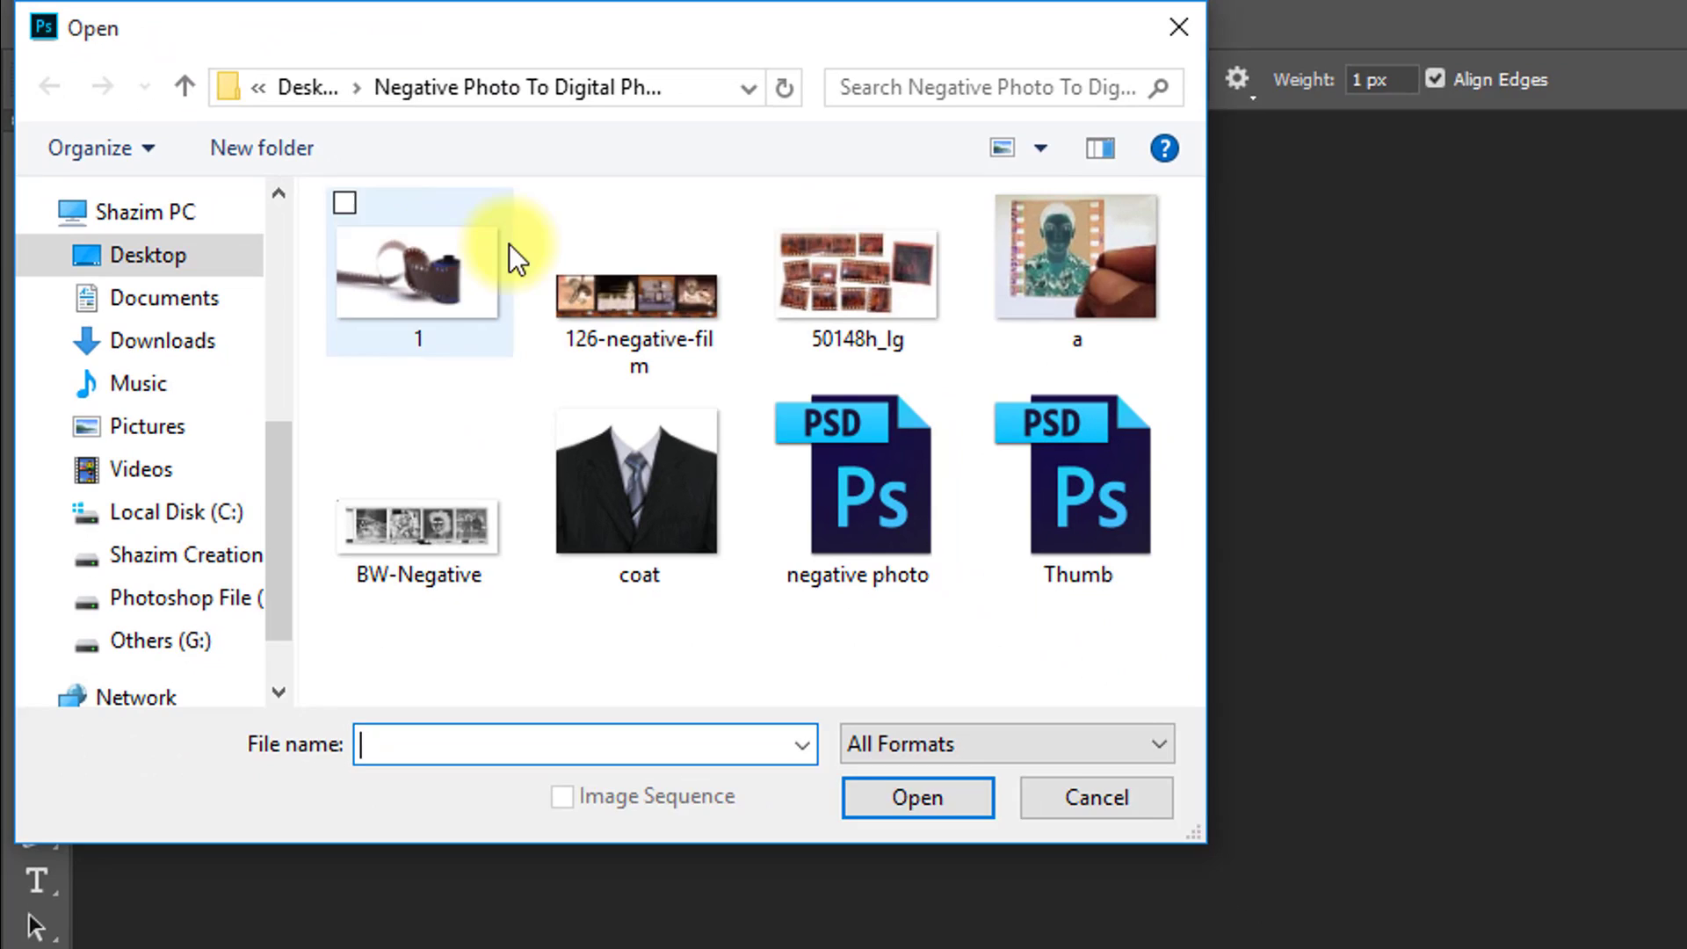
pyautogui.click(1457, 385)
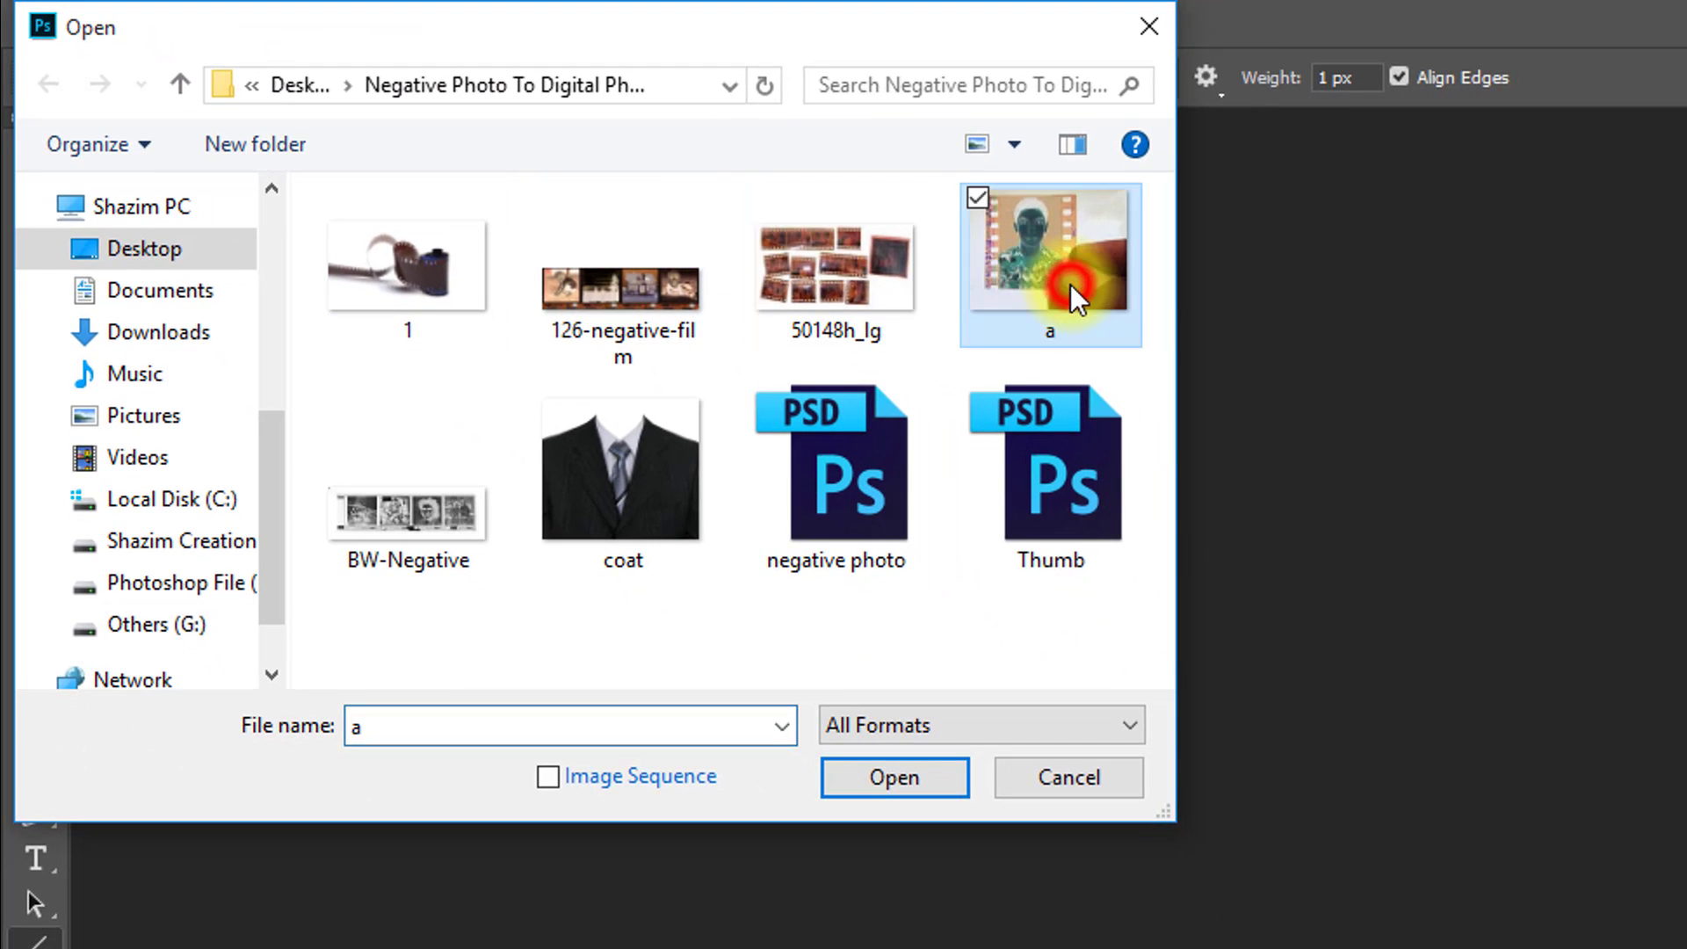
pyautogui.keyDown('ctrl'); pyautogui.click(662, 256); pyautogui.keyUp('ctrl')
pyautogui.keyDown('ctrl'); pyautogui.click(817, 260); pyautogui.keyUp('ctrl')
pyautogui.keyDown('ctrl'); pyautogui.click(445, 498); pyautogui.keyUp('ctrl')
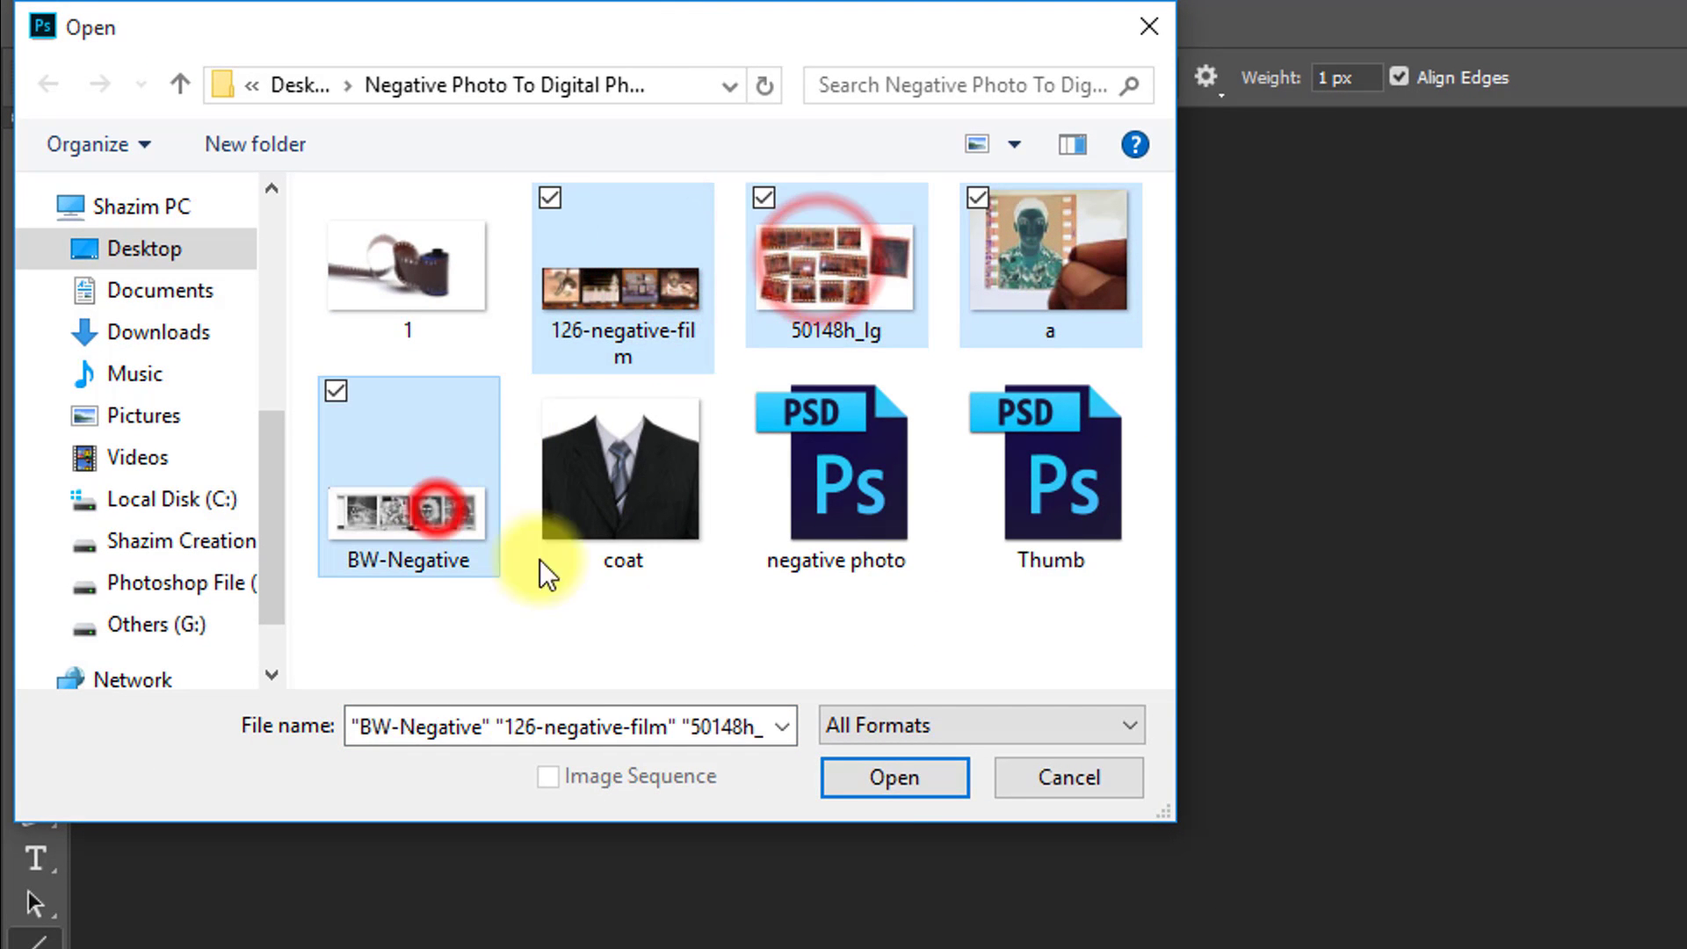
pyautogui.click(914, 793)
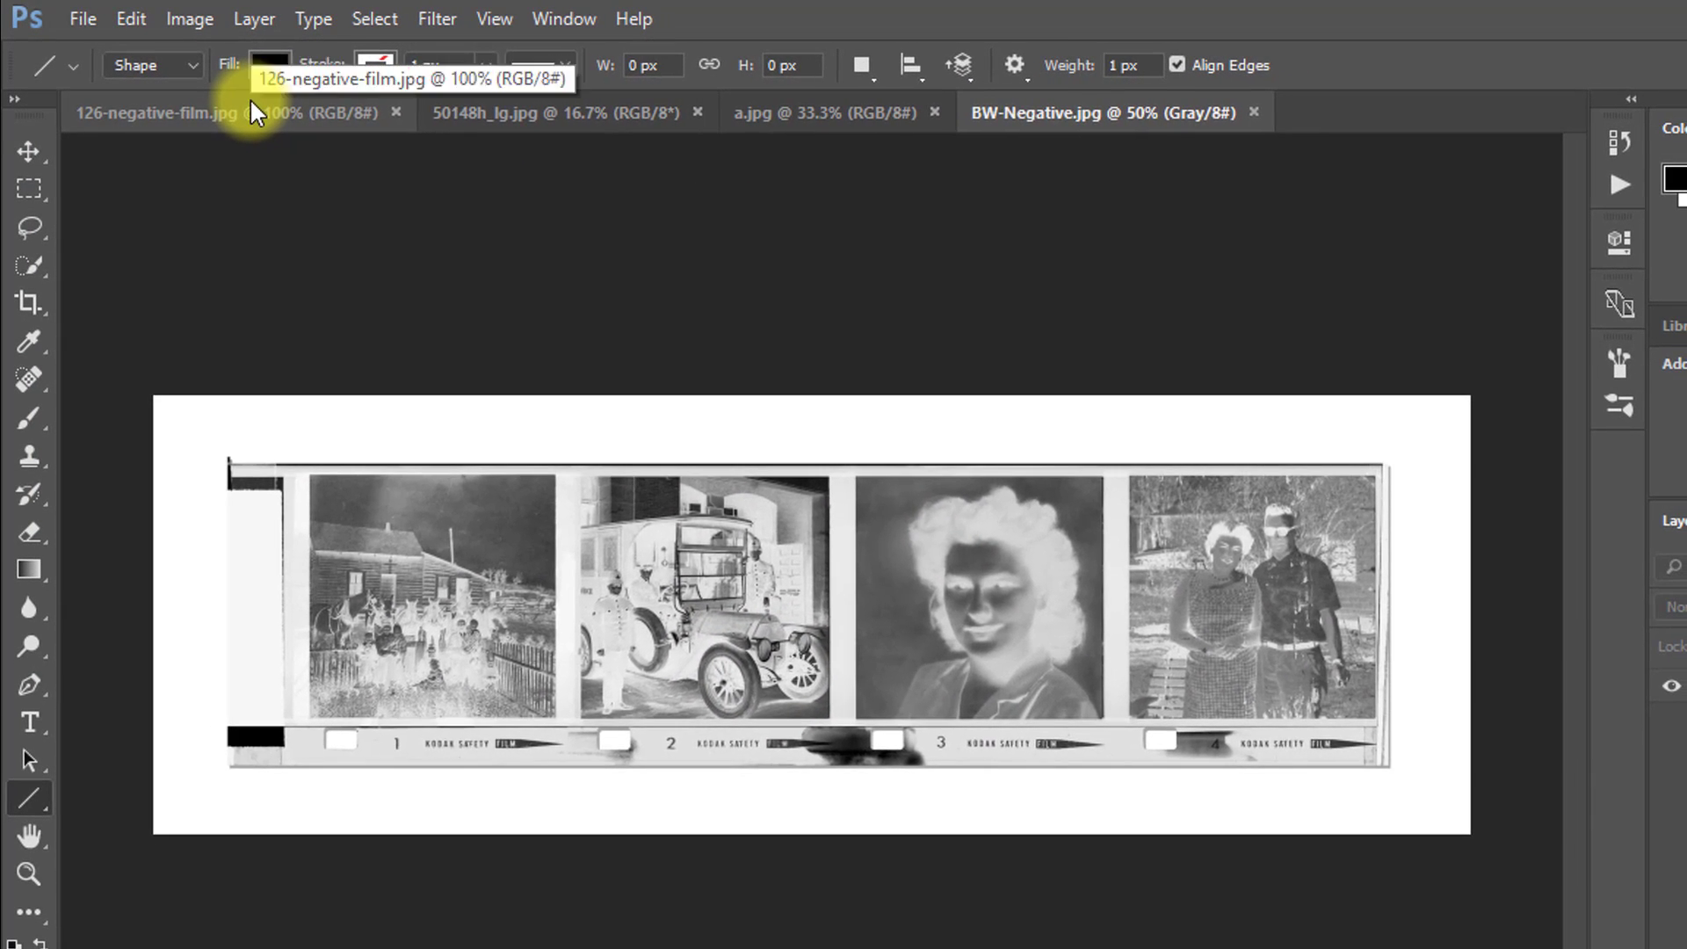
# Look through the four opened negative images one after another.
pyautogui.click(251, 106)
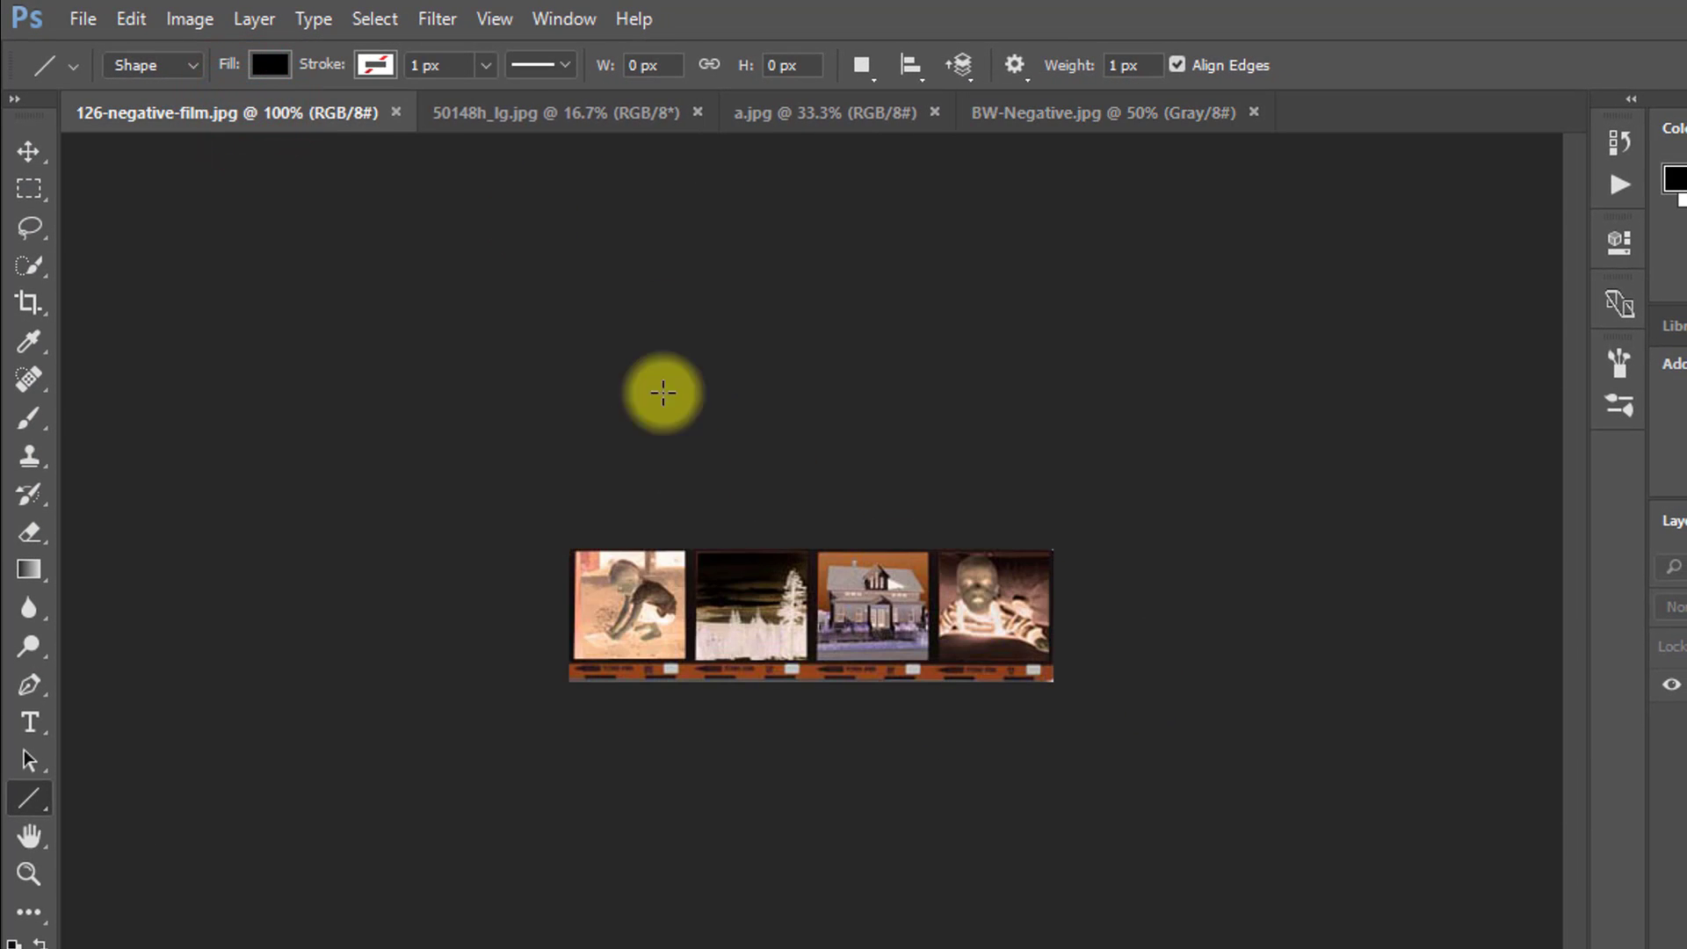
pyautogui.click(502, 113)
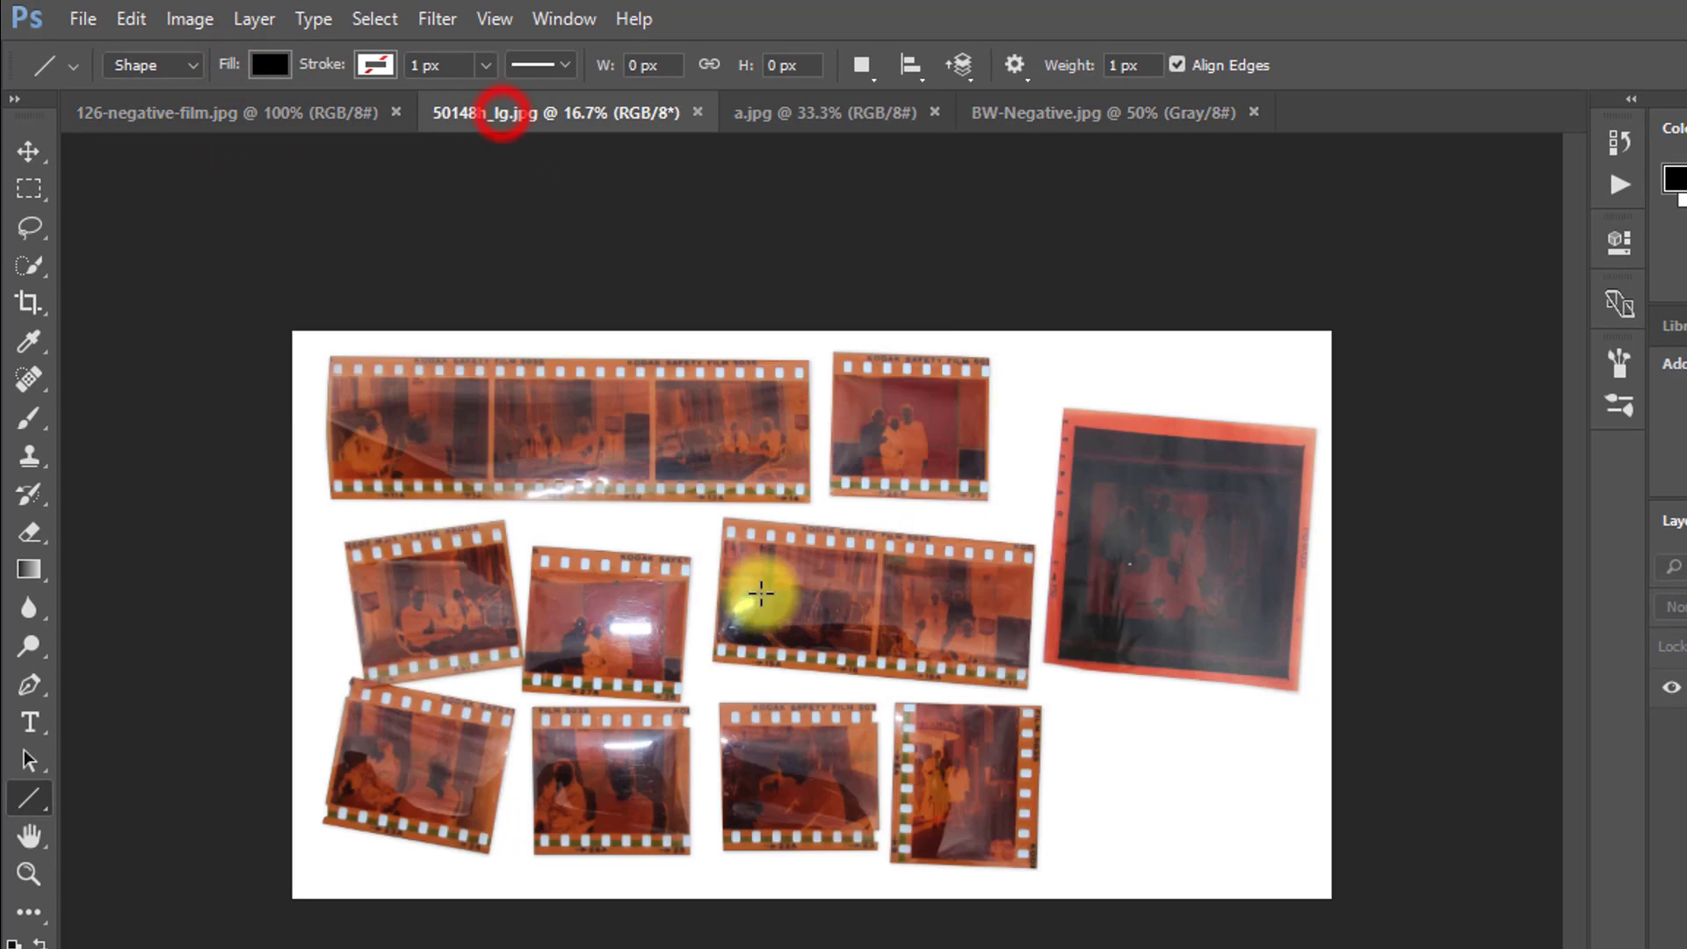
pyautogui.click(831, 116)
pyautogui.click(1140, 110)
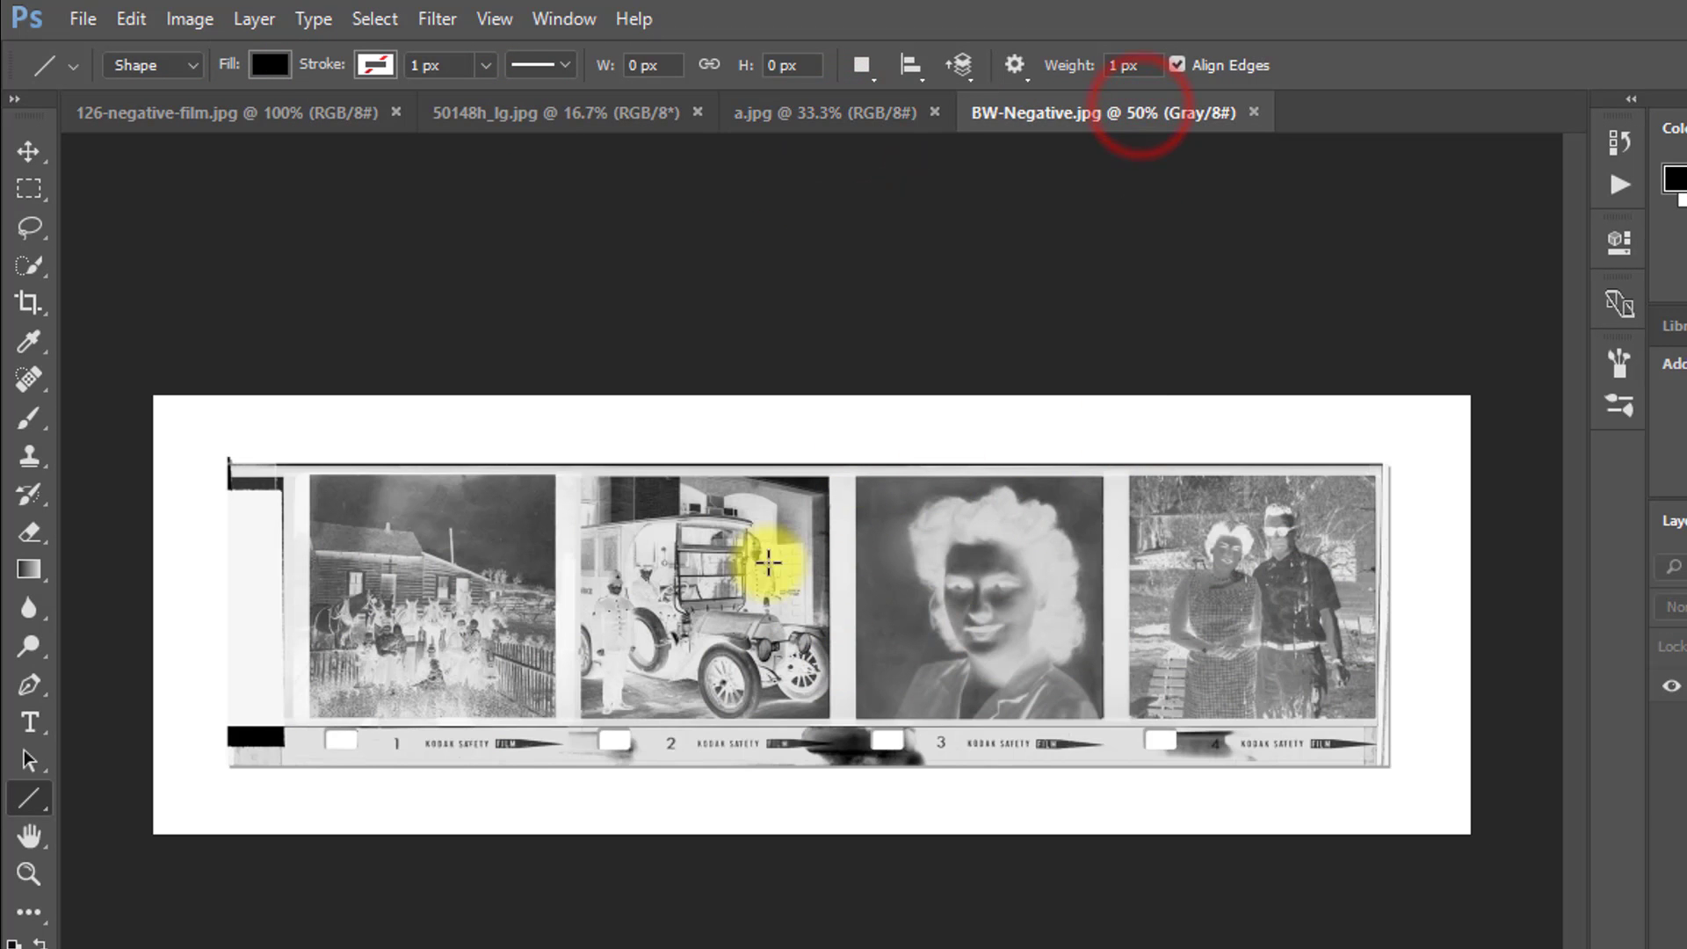
# Invert the colours of 126-negative-film.jpg with the Invert adjustment and inspect the frames up close.
pyautogui.click(248, 123)
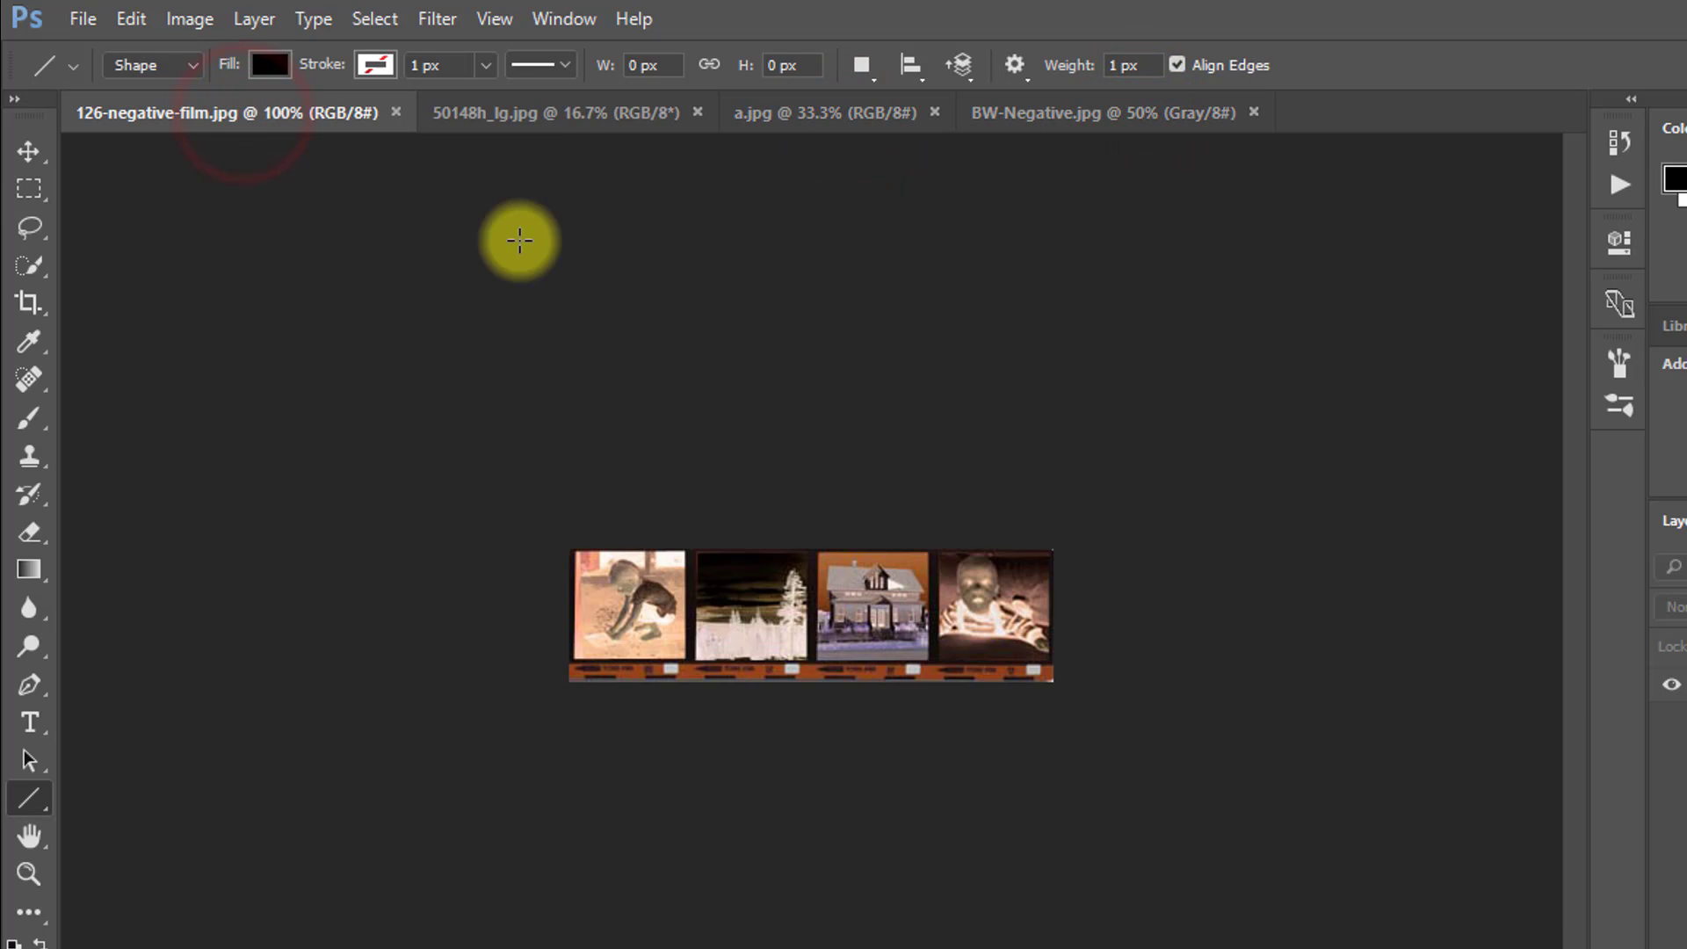
pyautogui.click(824, 620)
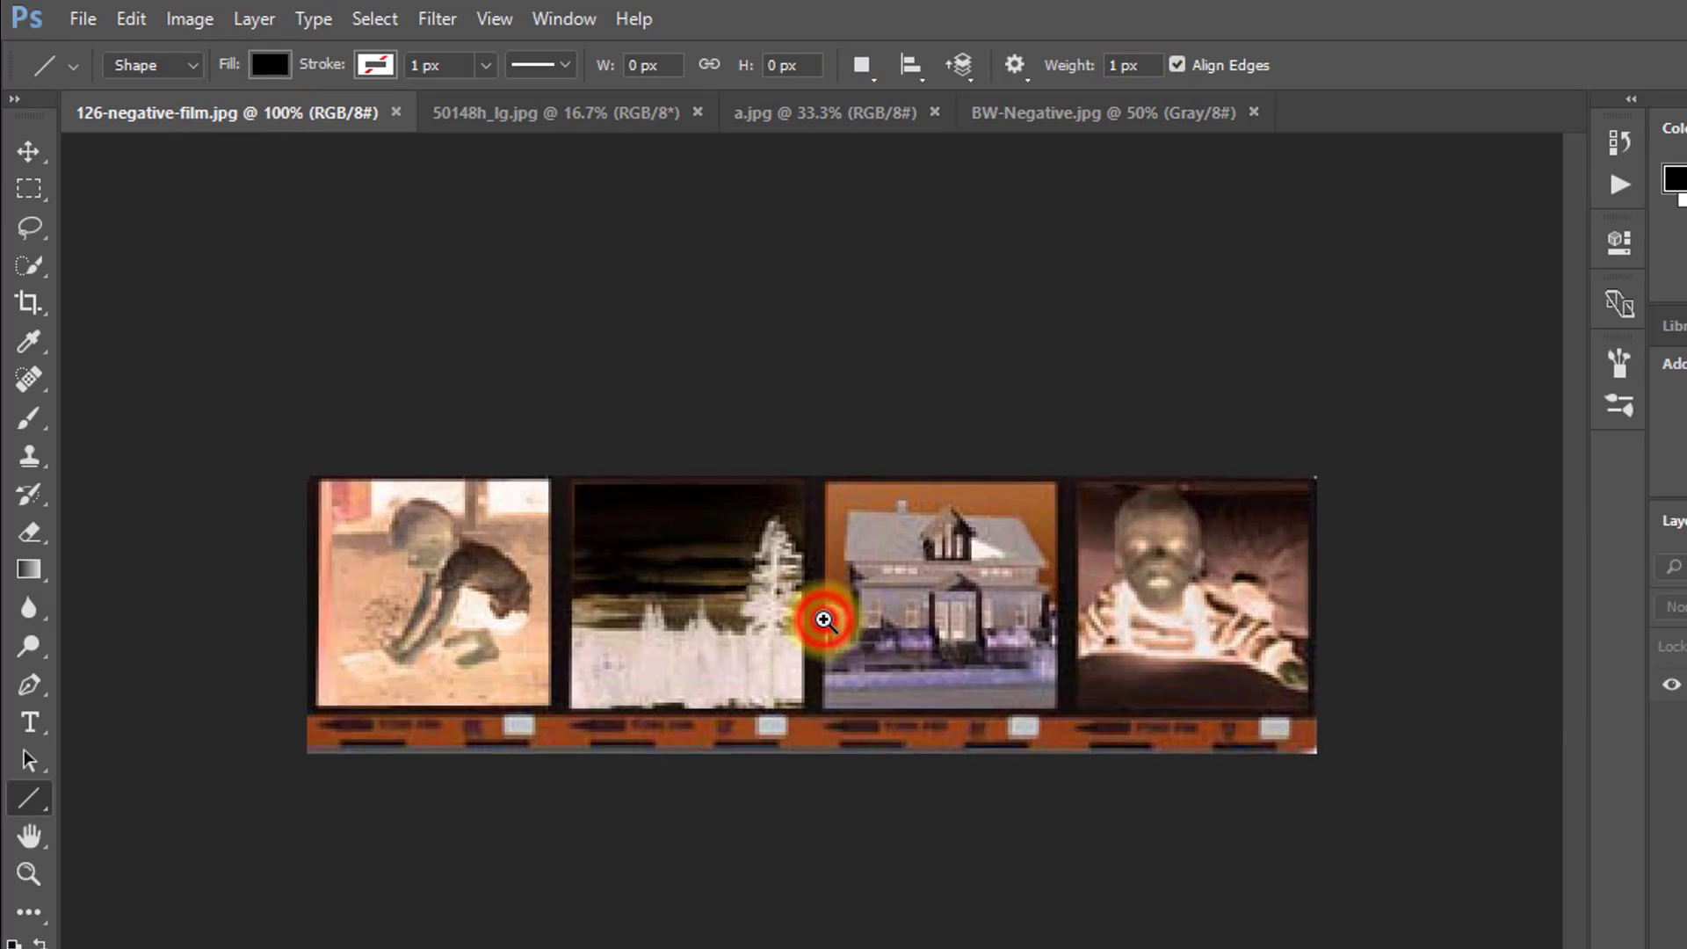
pyautogui.click(822, 617)
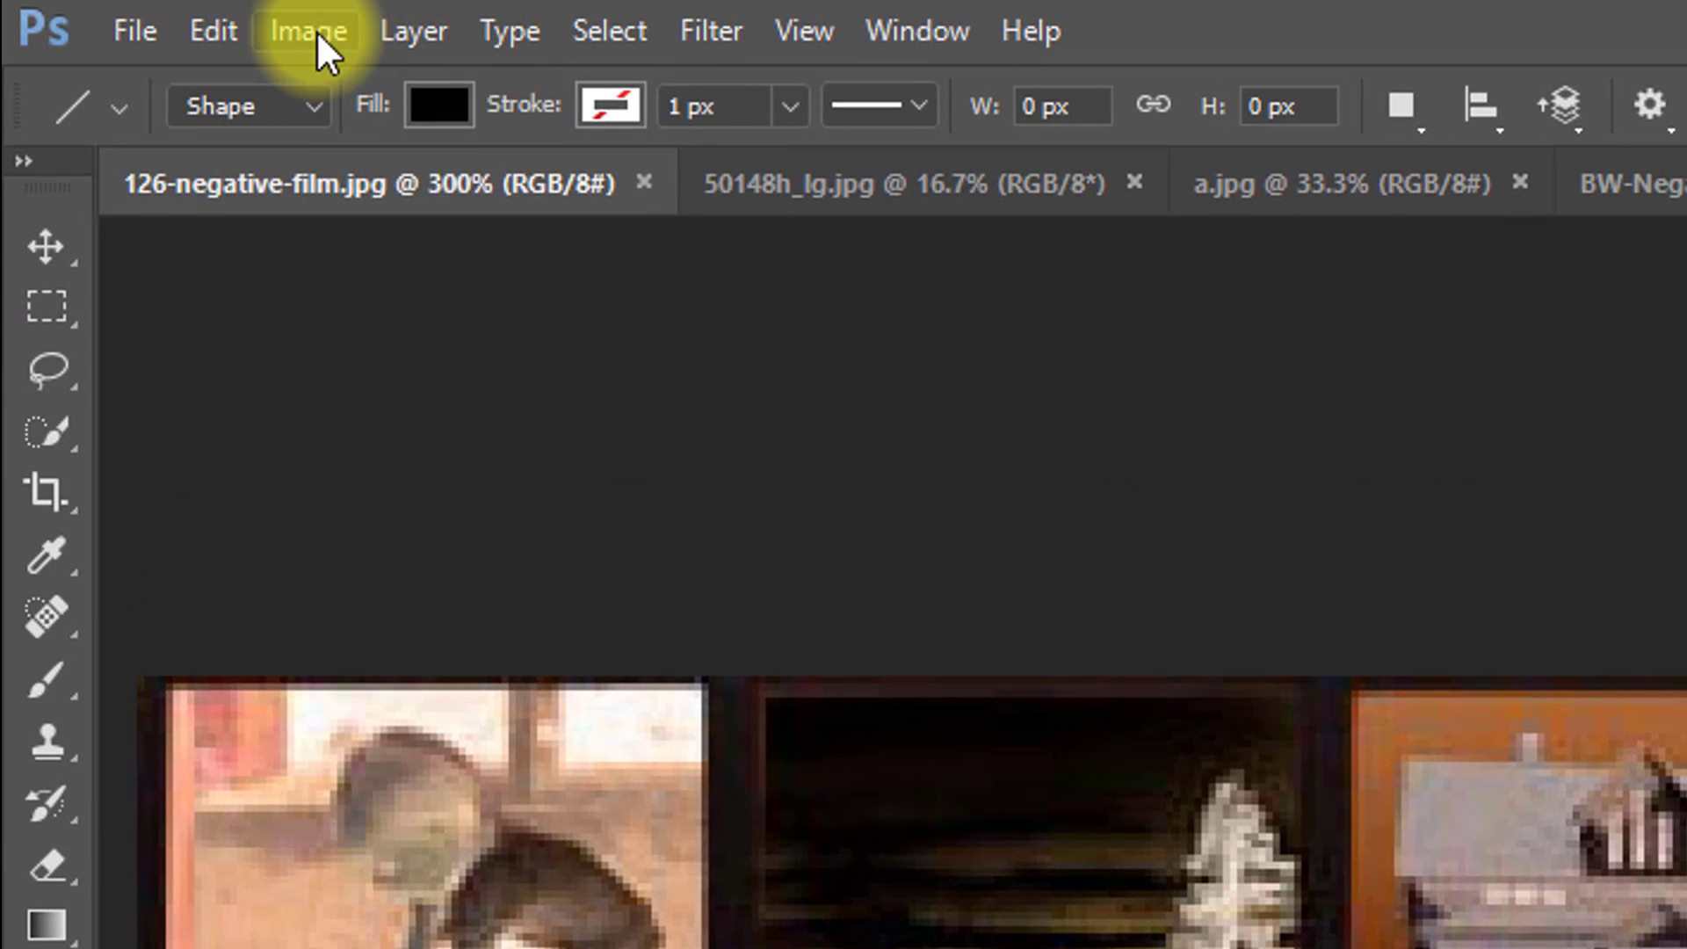
pyautogui.click(317, 30)
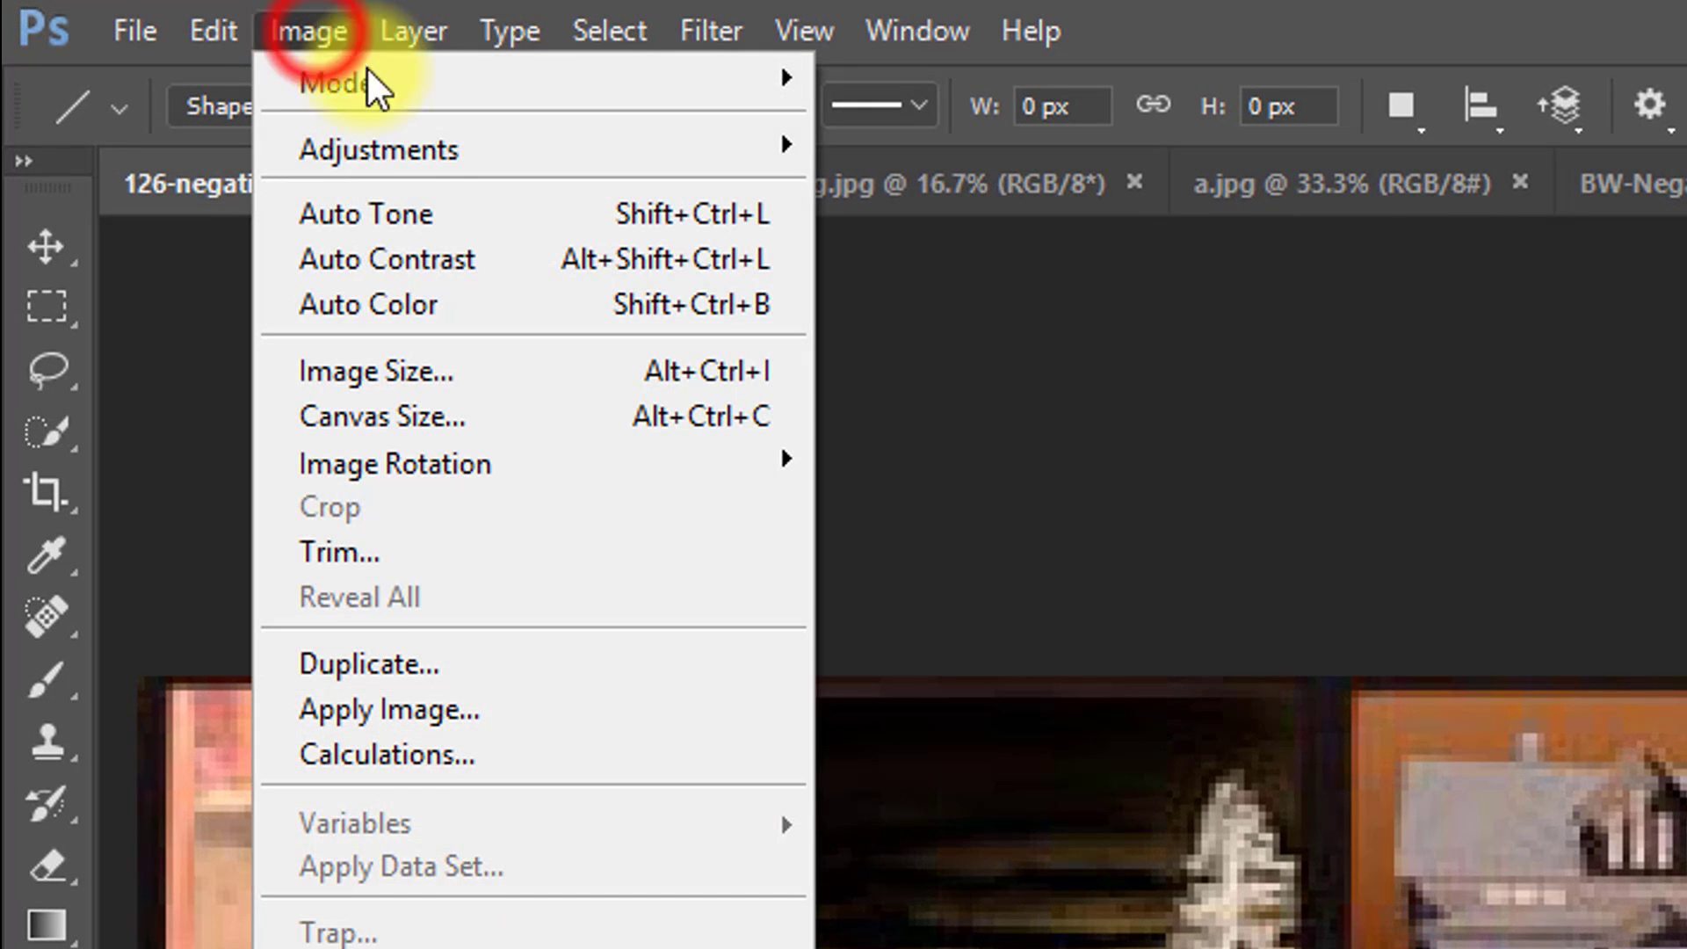
pyautogui.moveTo(781, 151)
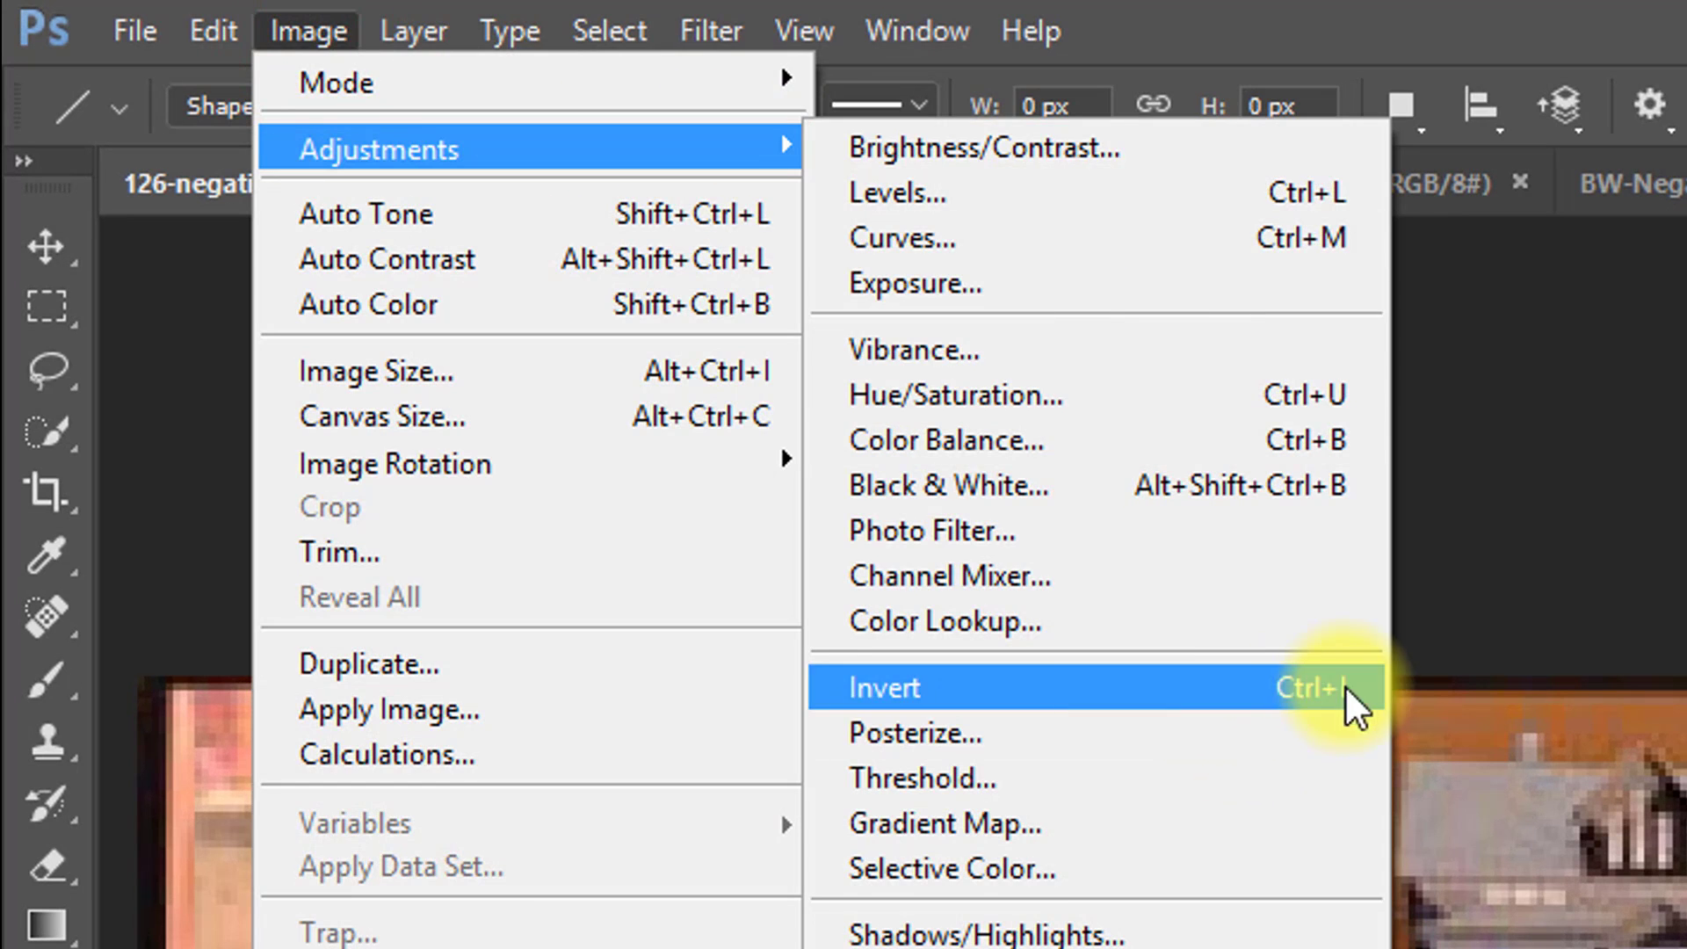
pyautogui.click(1175, 710)
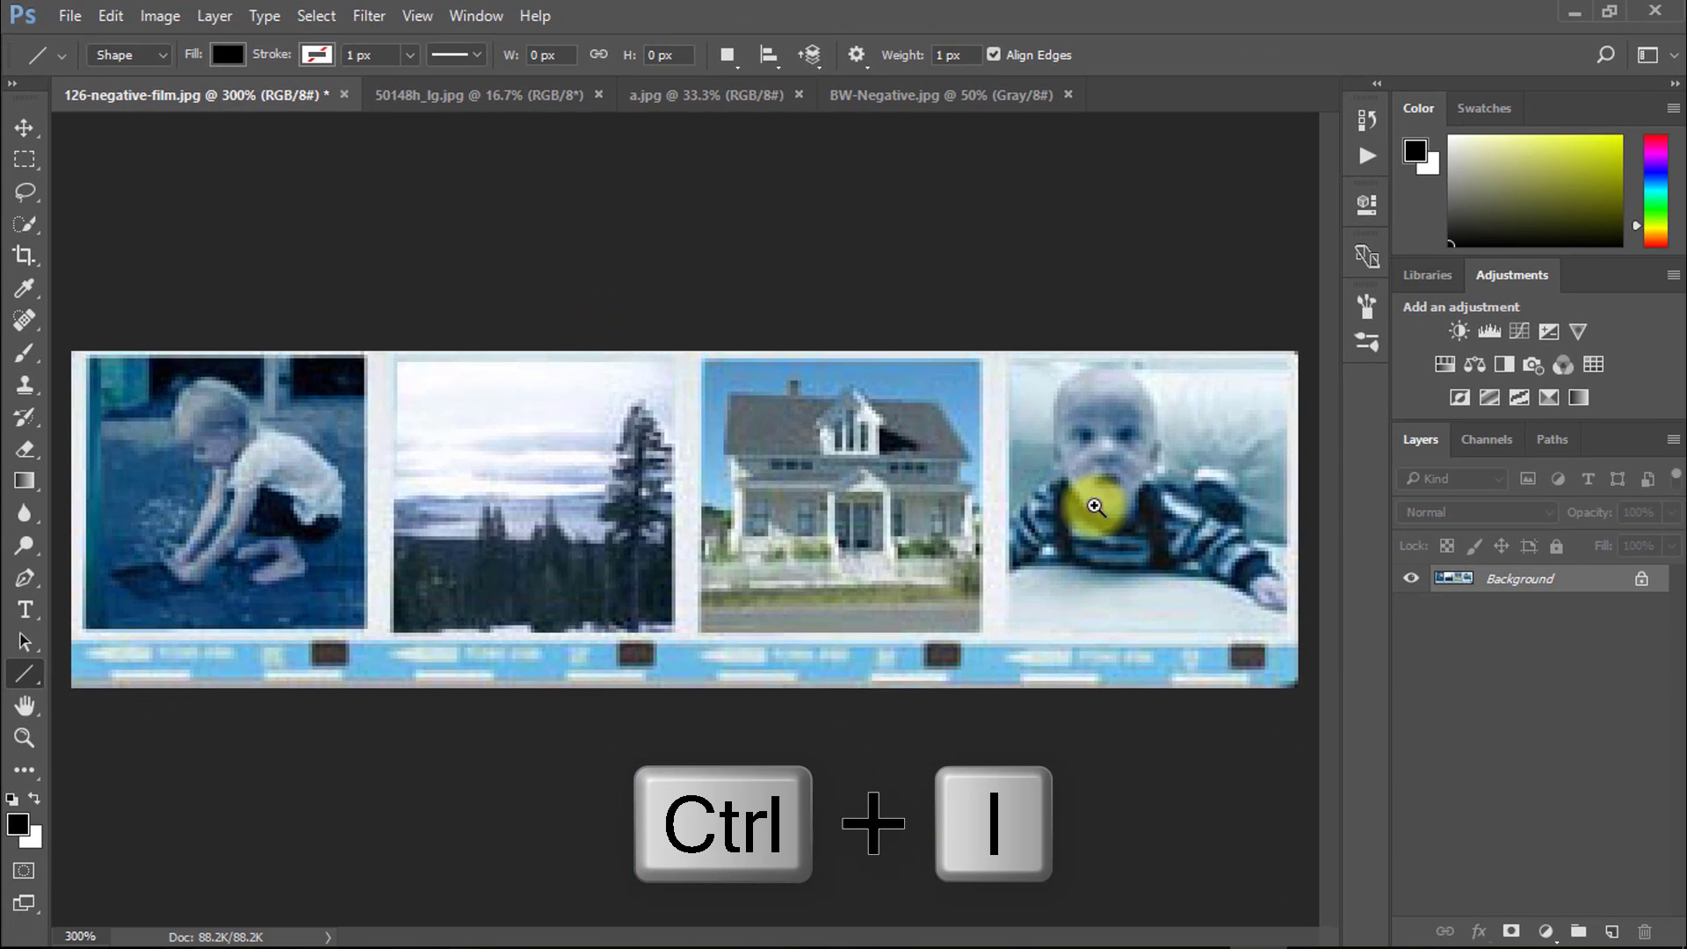
pyautogui.click(1095, 506)
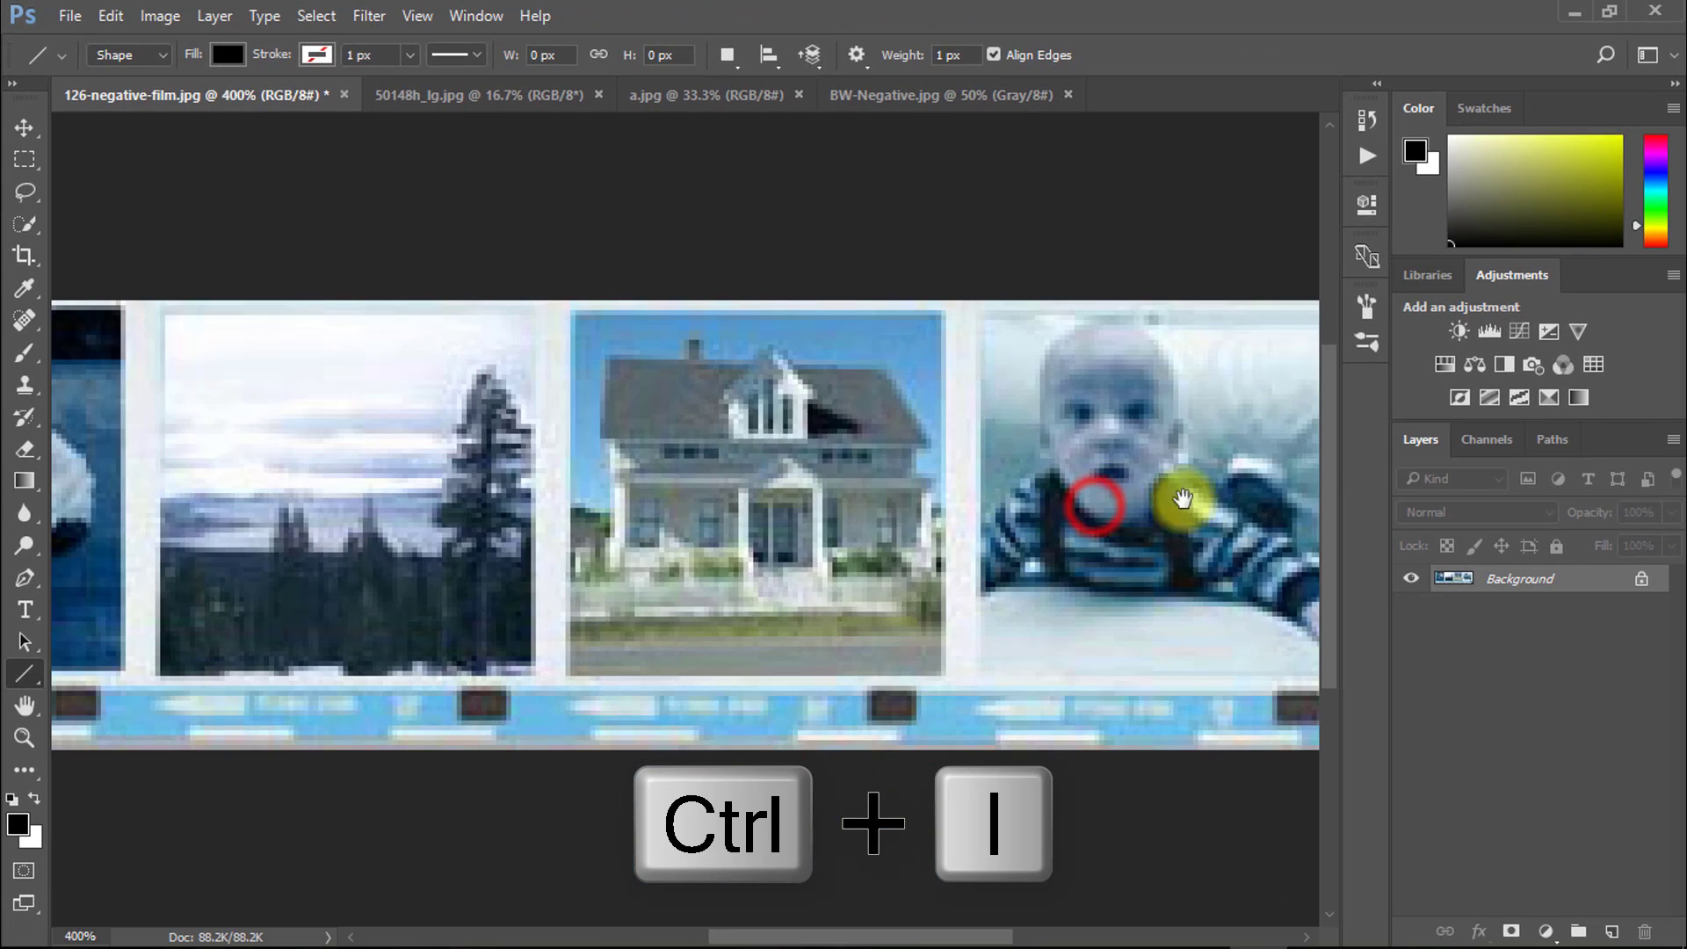
# Apply the Invert adjustment to 50148h_lg.jpg and check the film strips up close.
pyautogui.click(503, 97)
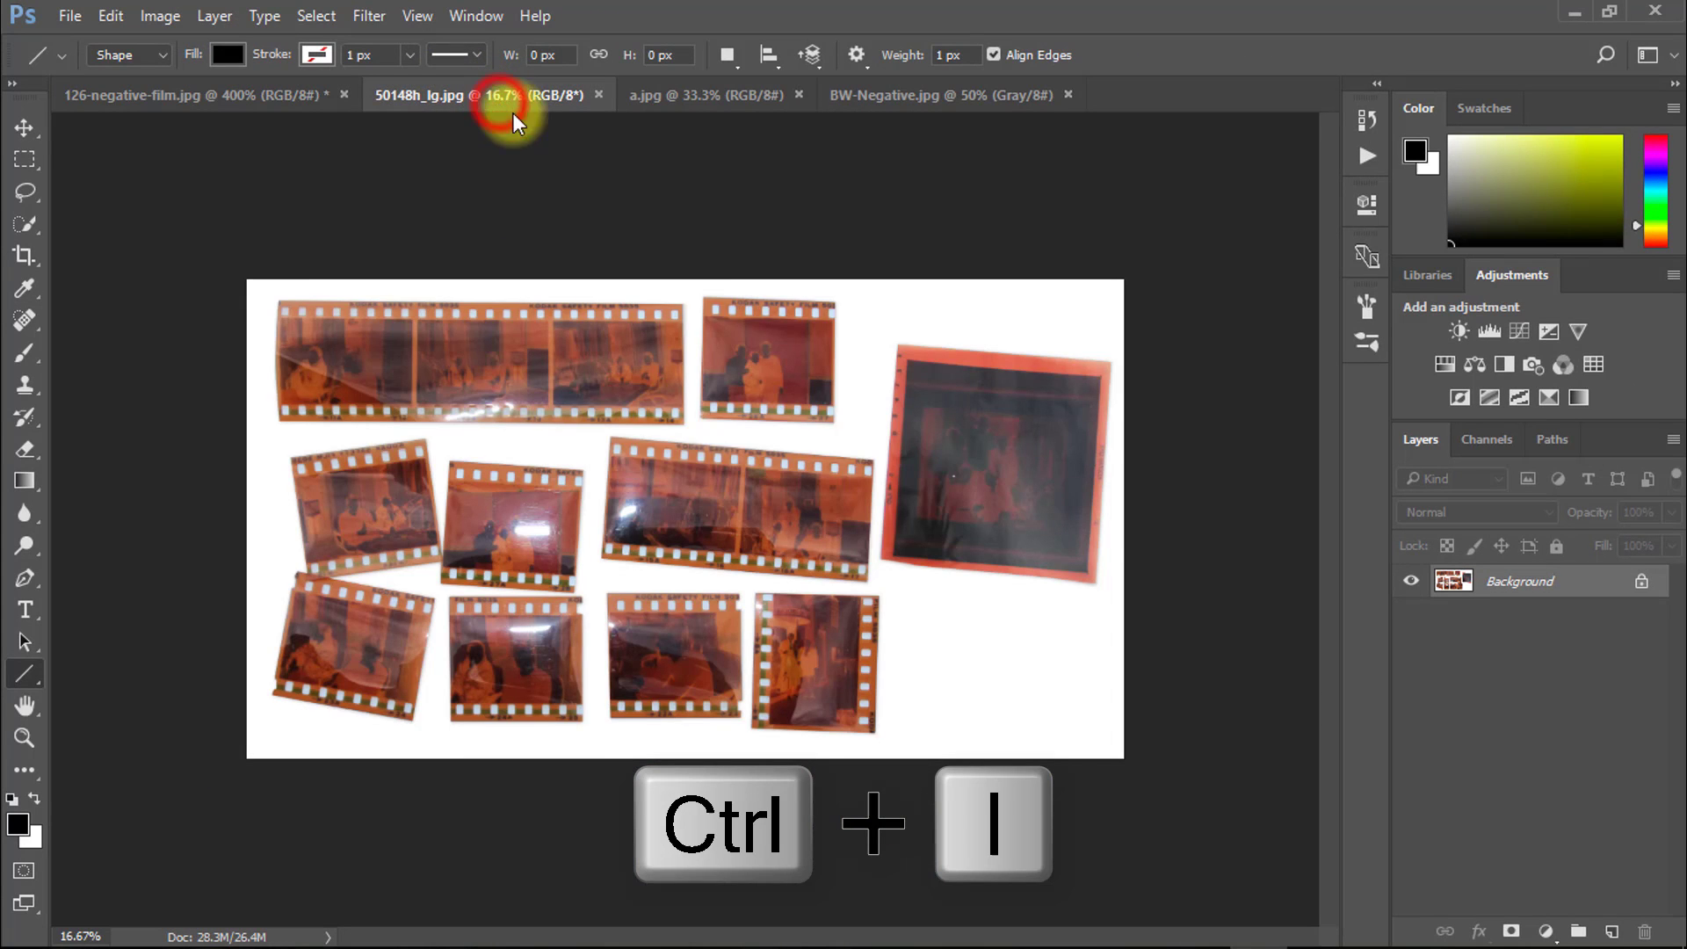
pyautogui.click(162, 16)
pyautogui.click(249, 76)
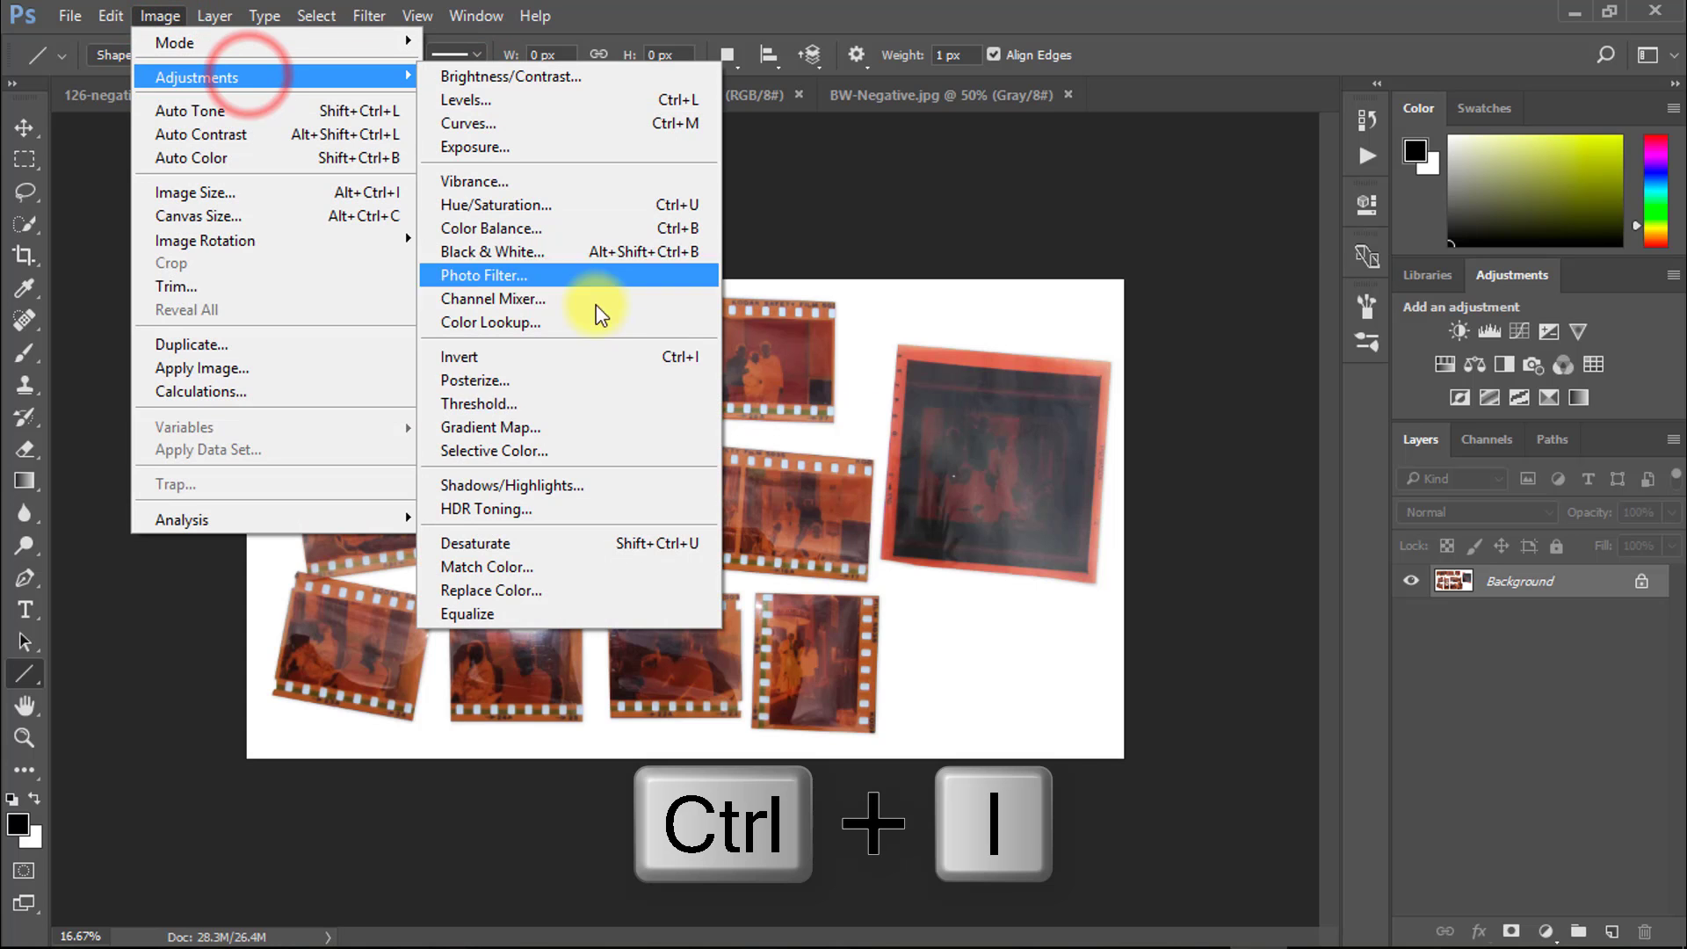
pyautogui.click(672, 367)
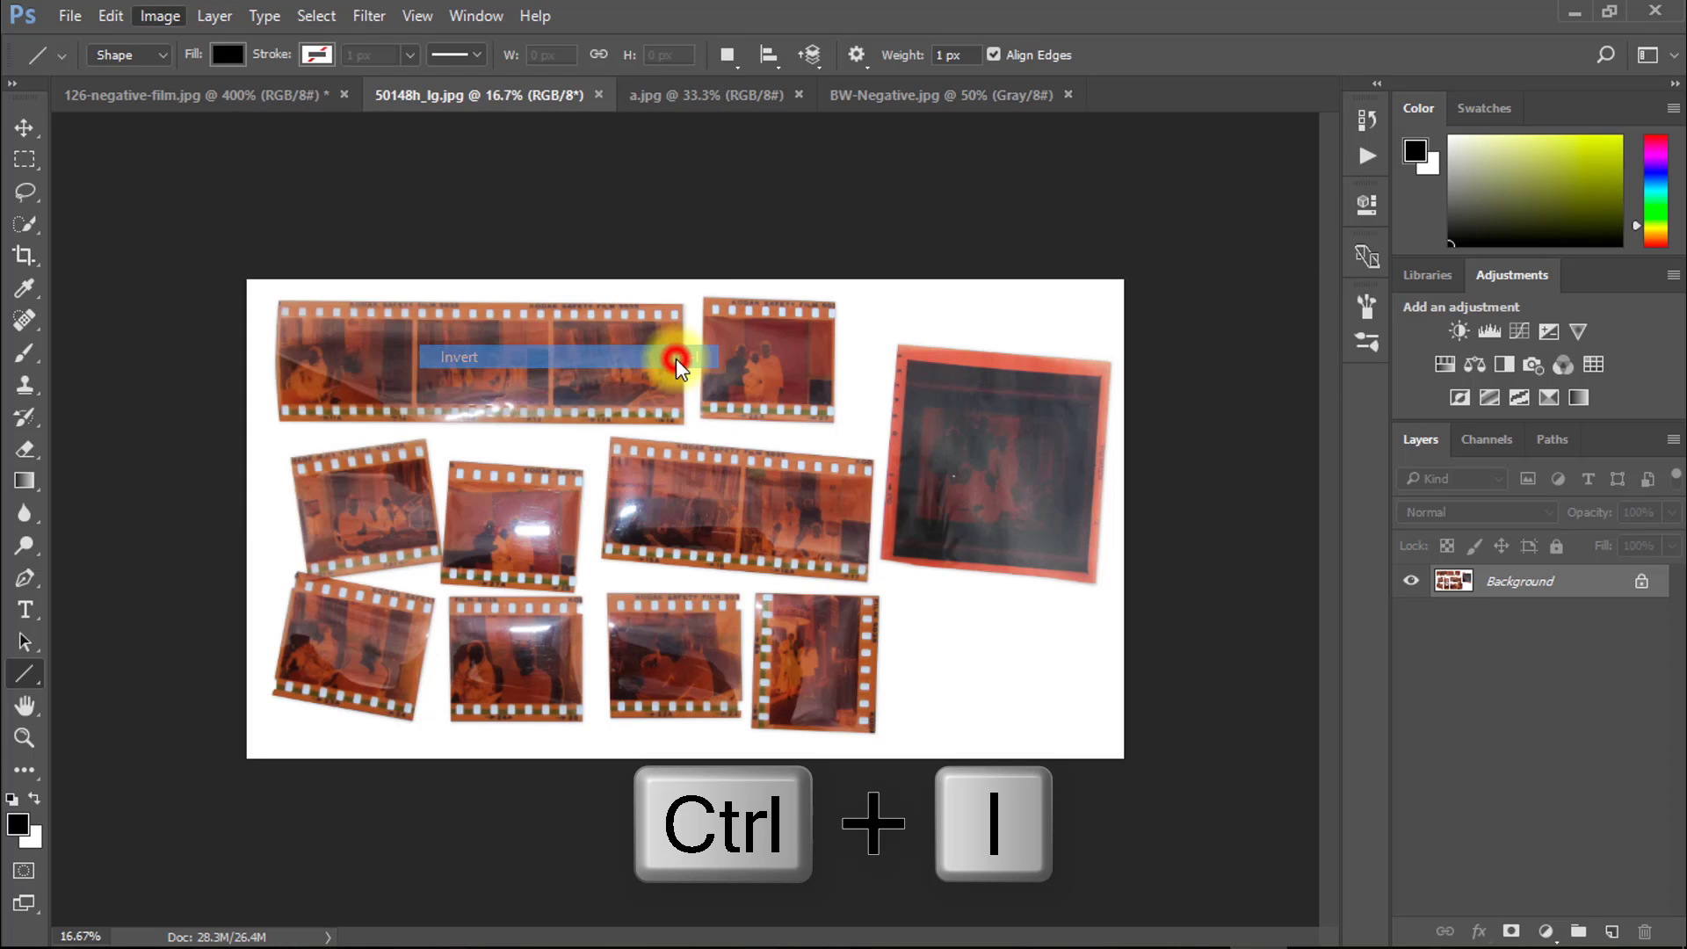
pyautogui.click(738, 400)
pyautogui.click(742, 408)
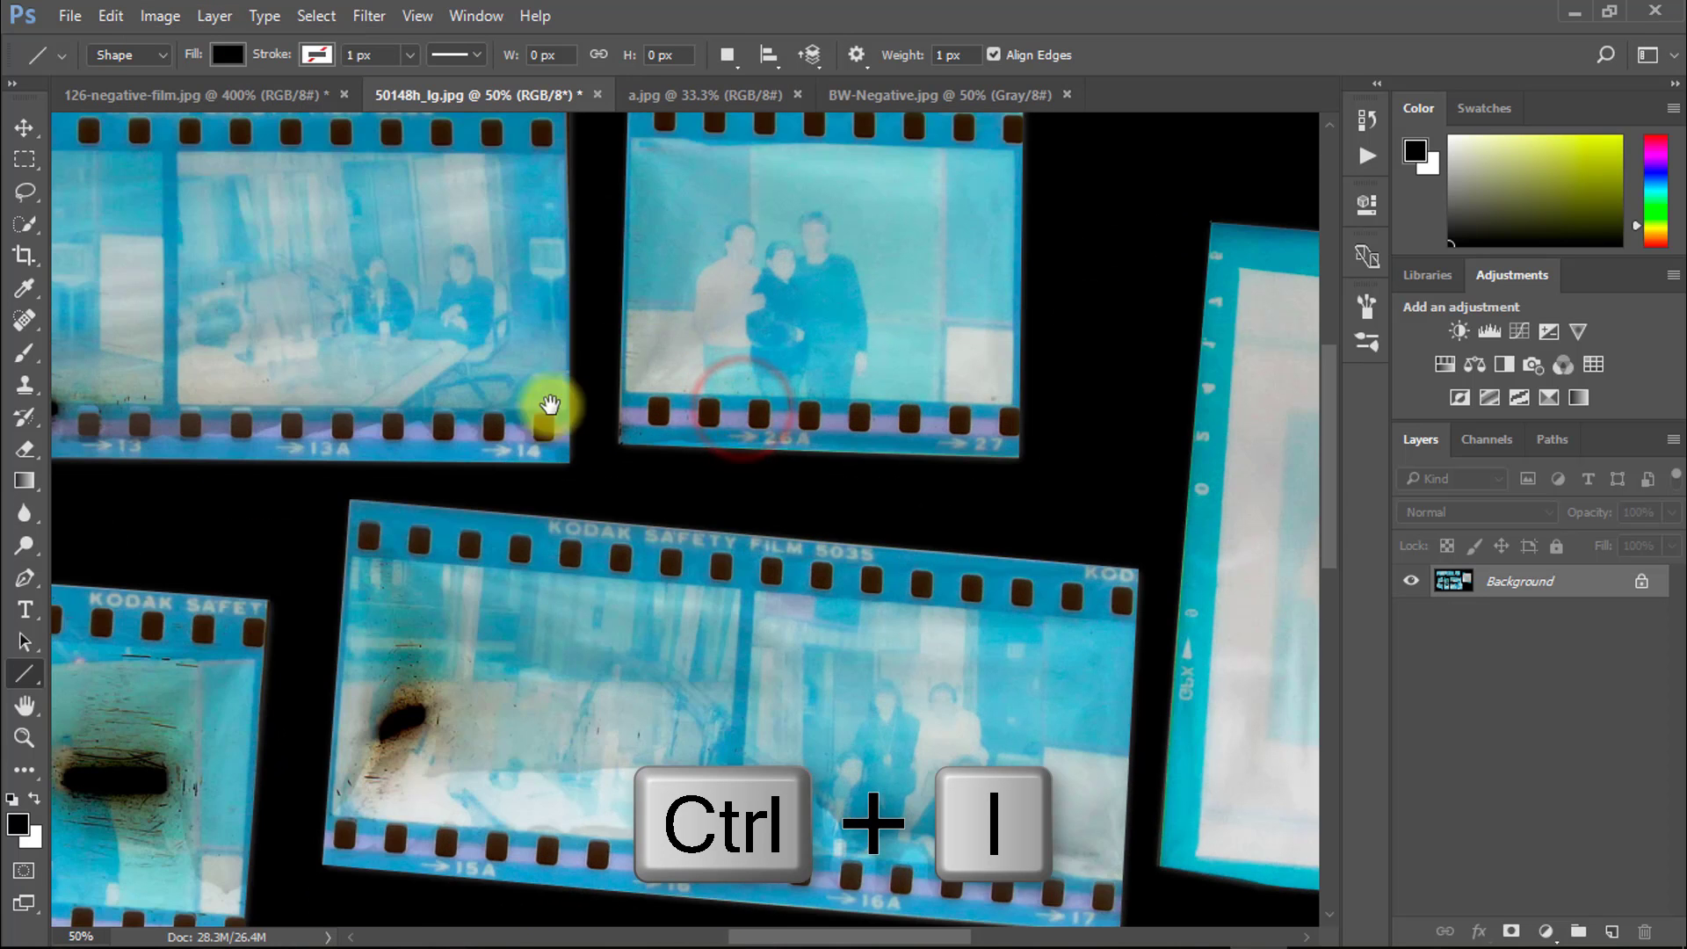
pyautogui.moveTo(549, 404); pyautogui.dragTo(873, 282)
pyautogui.moveTo(1081, 403); pyautogui.dragTo(1019, 826)
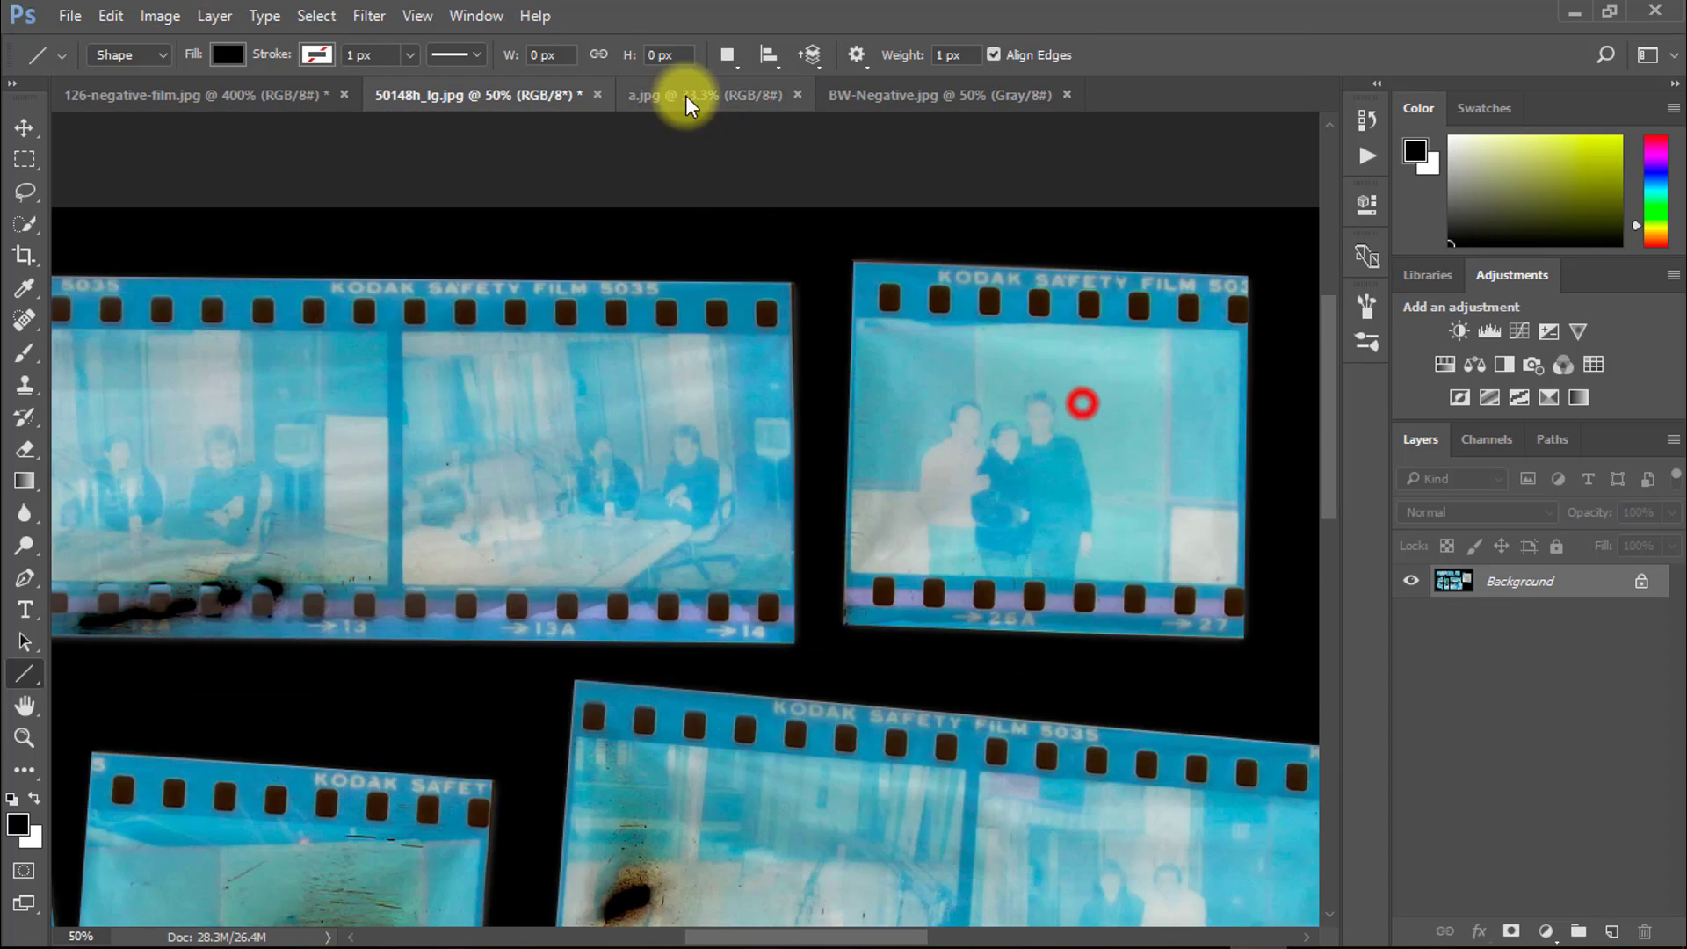
# Invert the colours of the portrait negative a.jpg.
pyautogui.click(763, 102)
pyautogui.hotkey('ctrl', 'i')
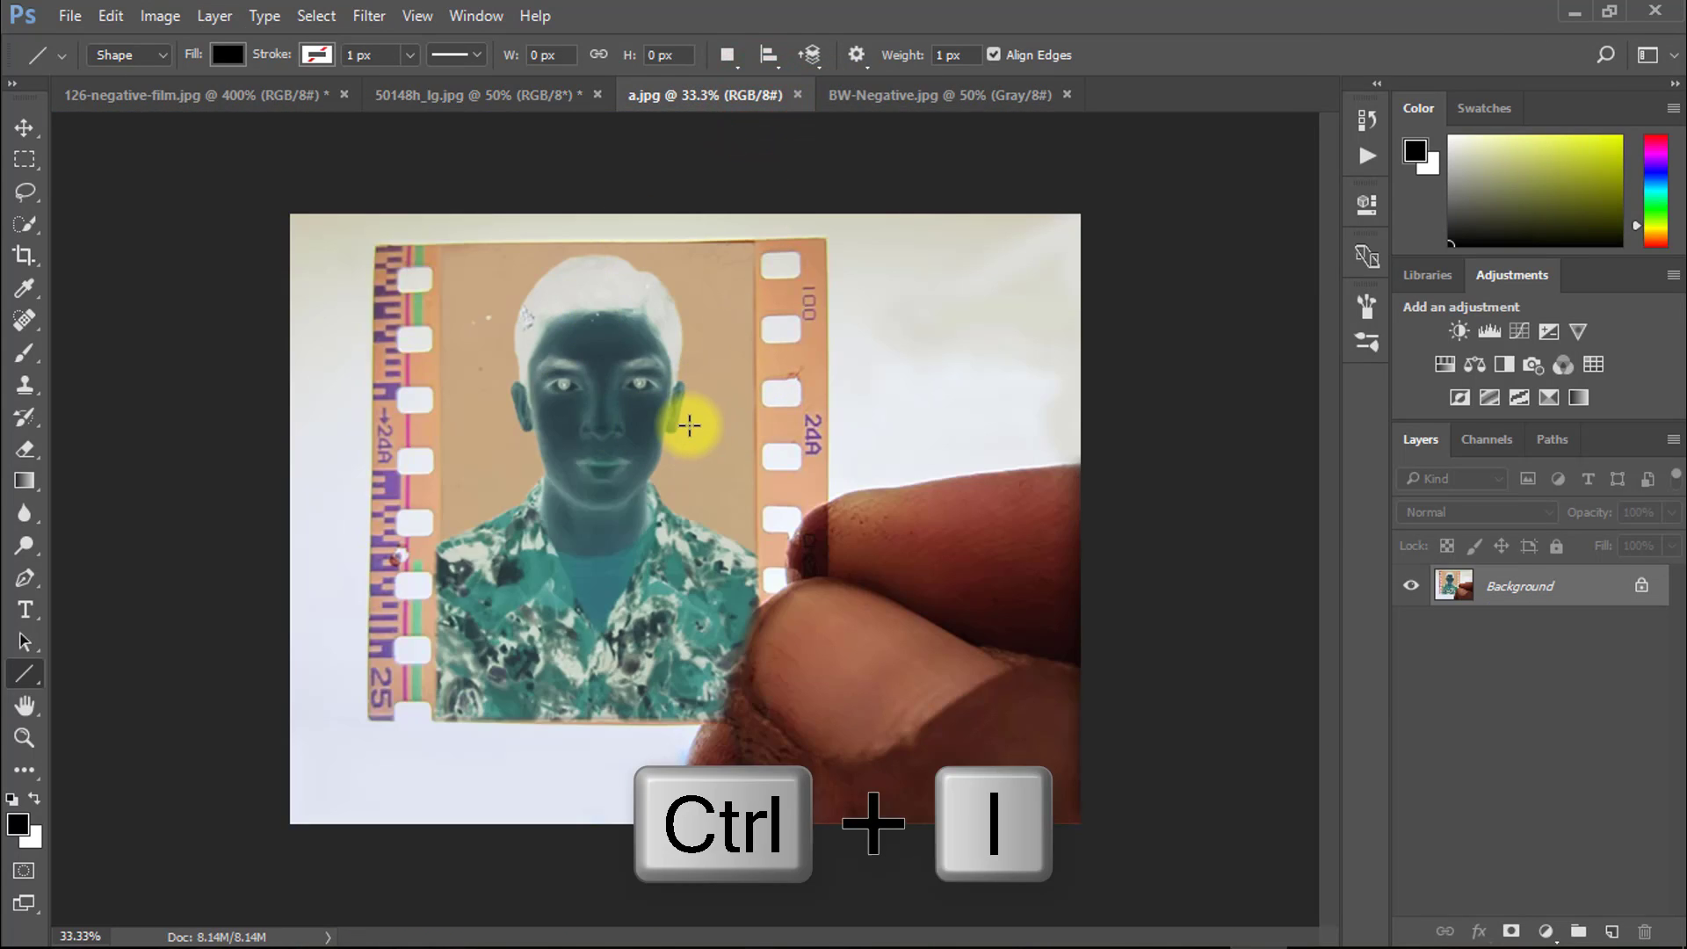
pyautogui.click(149, 19)
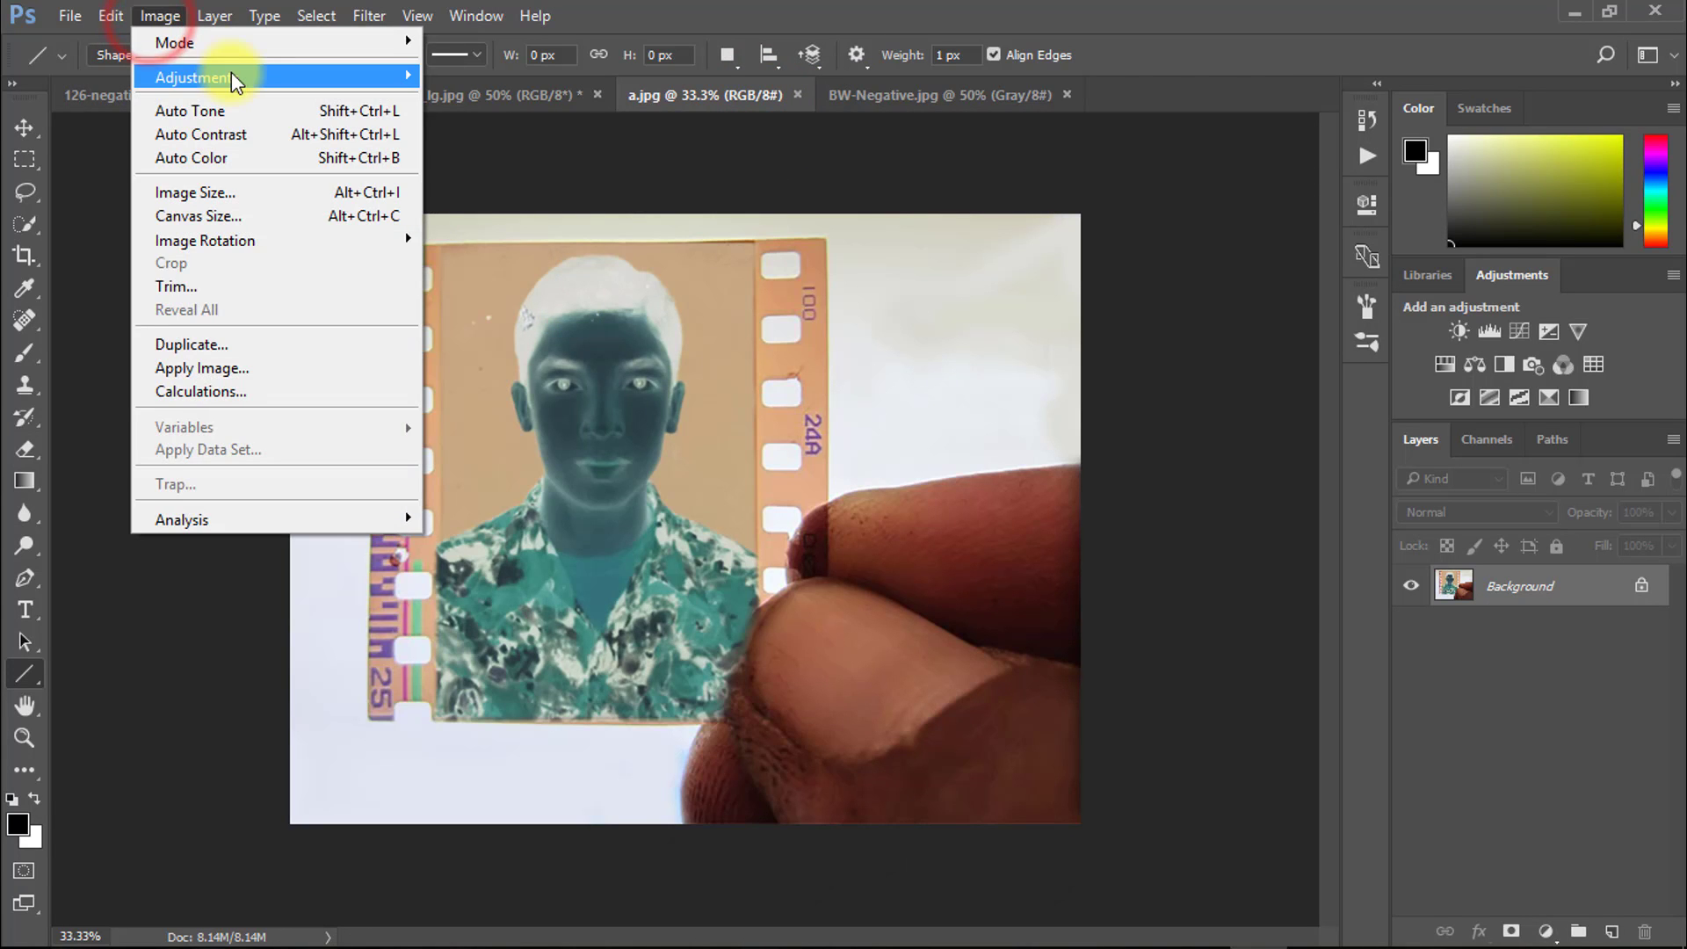
pyautogui.moveTo(230, 74)
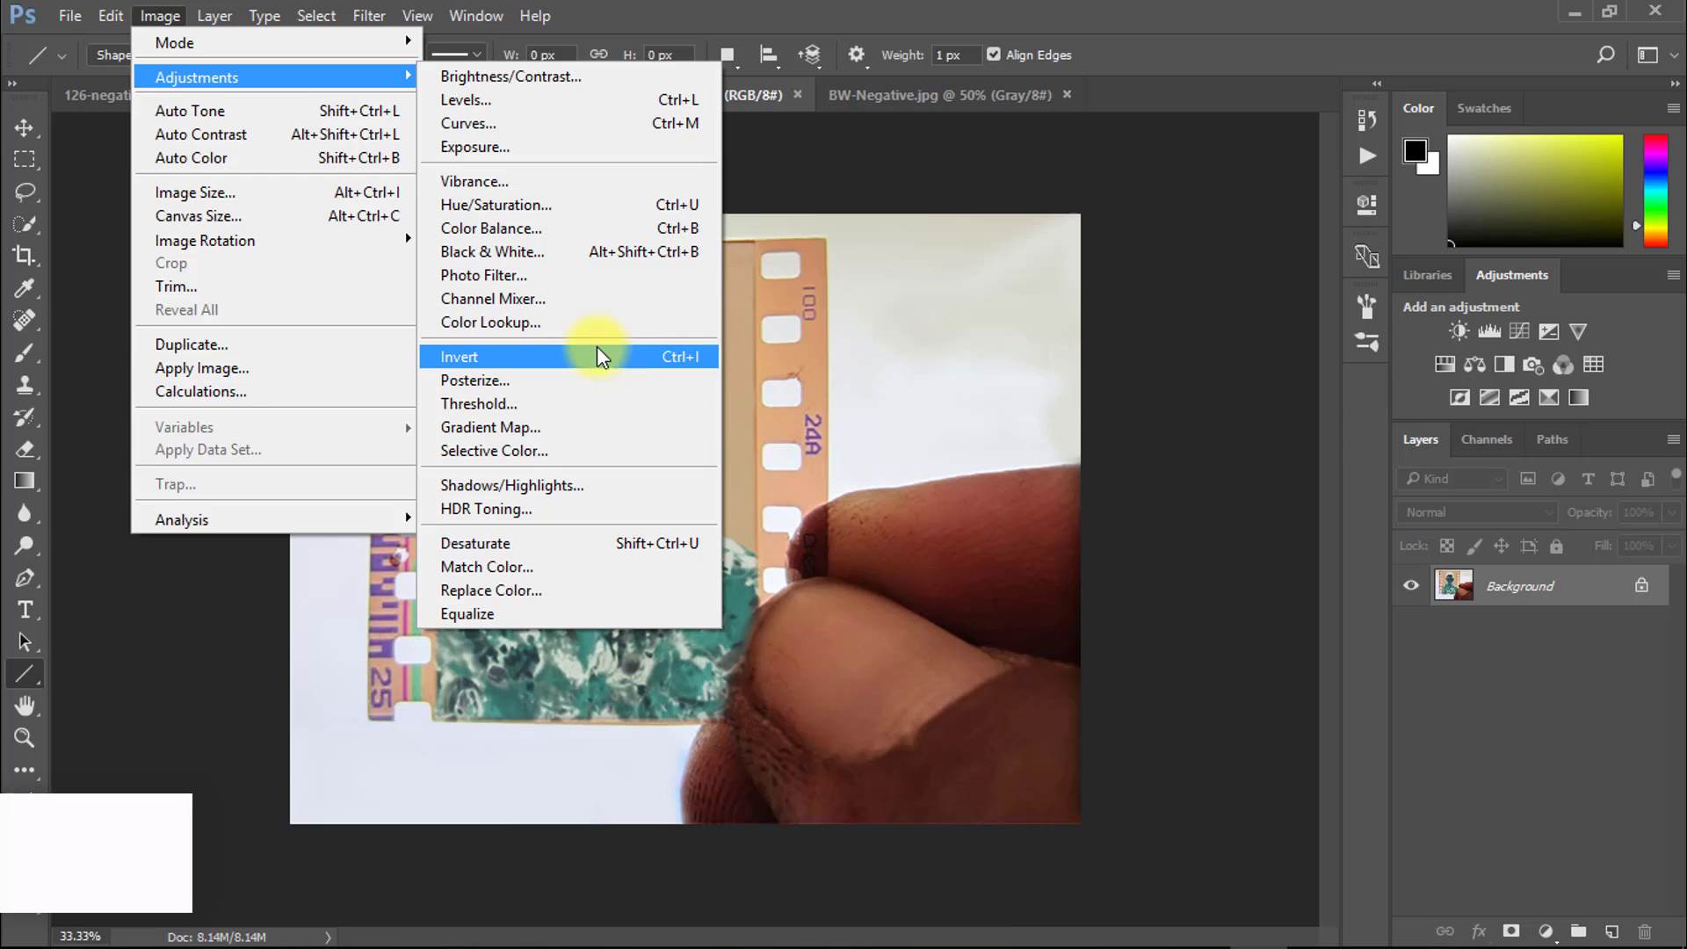
pyautogui.click(672, 360)
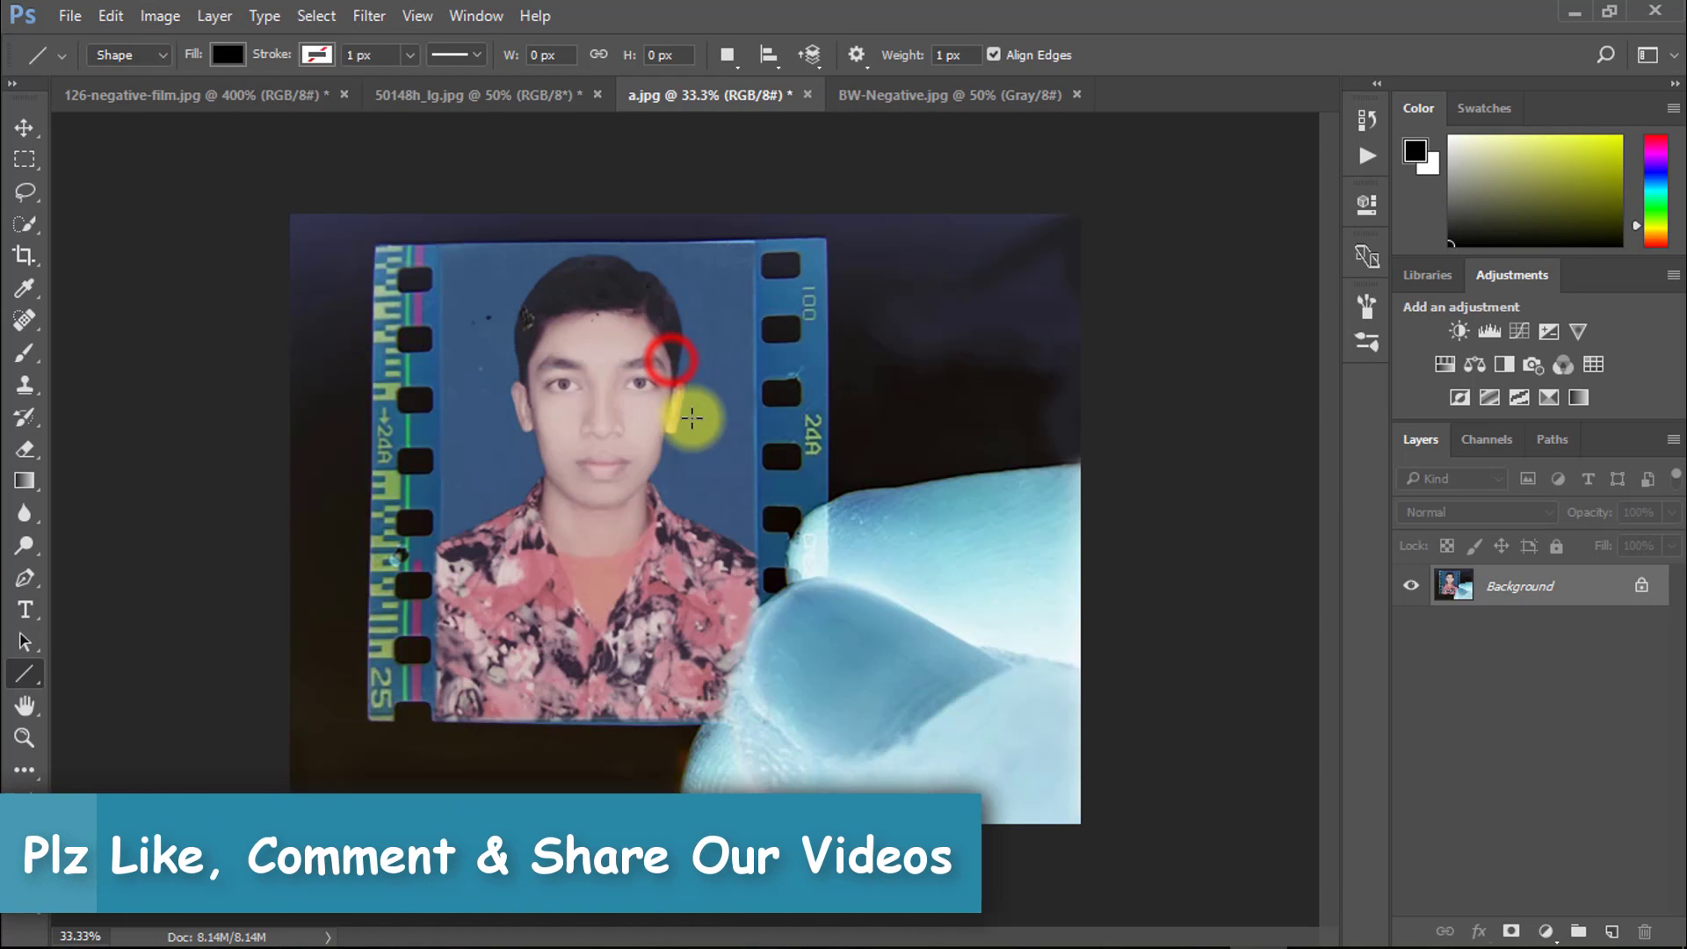
# Invert the grayscale film strip BW-Negative.jpg and inspect its portrait frame up close.
pyautogui.click(928, 95)
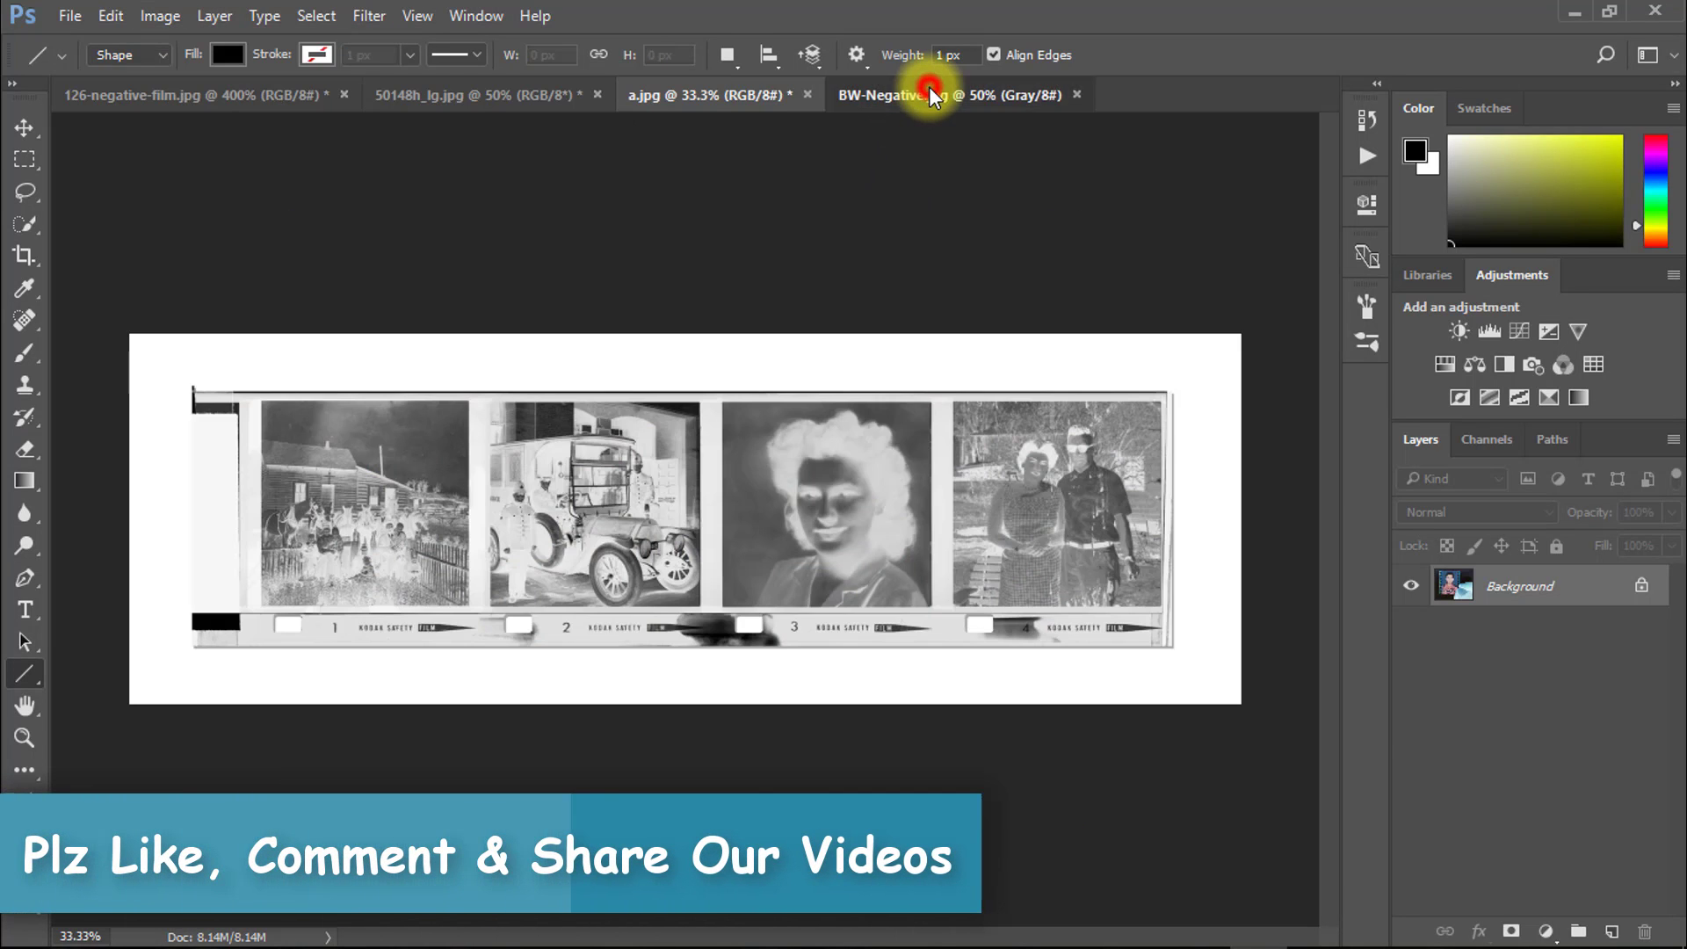
pyautogui.click(160, 16)
pyautogui.click(246, 77)
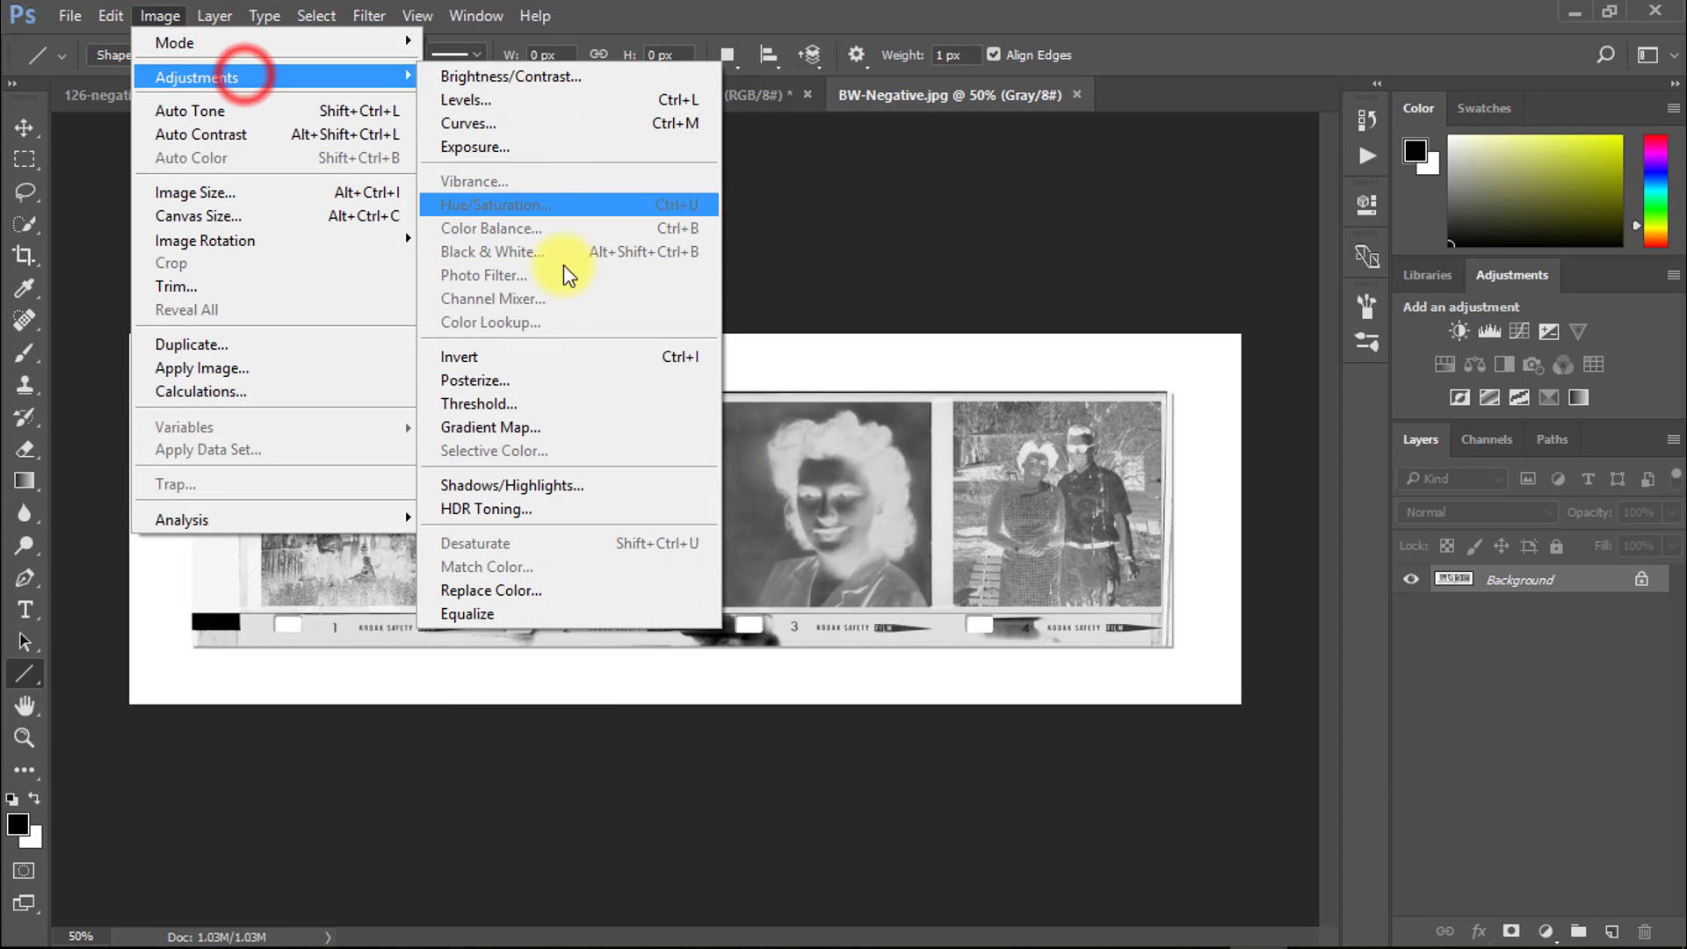
pyautogui.click(636, 356)
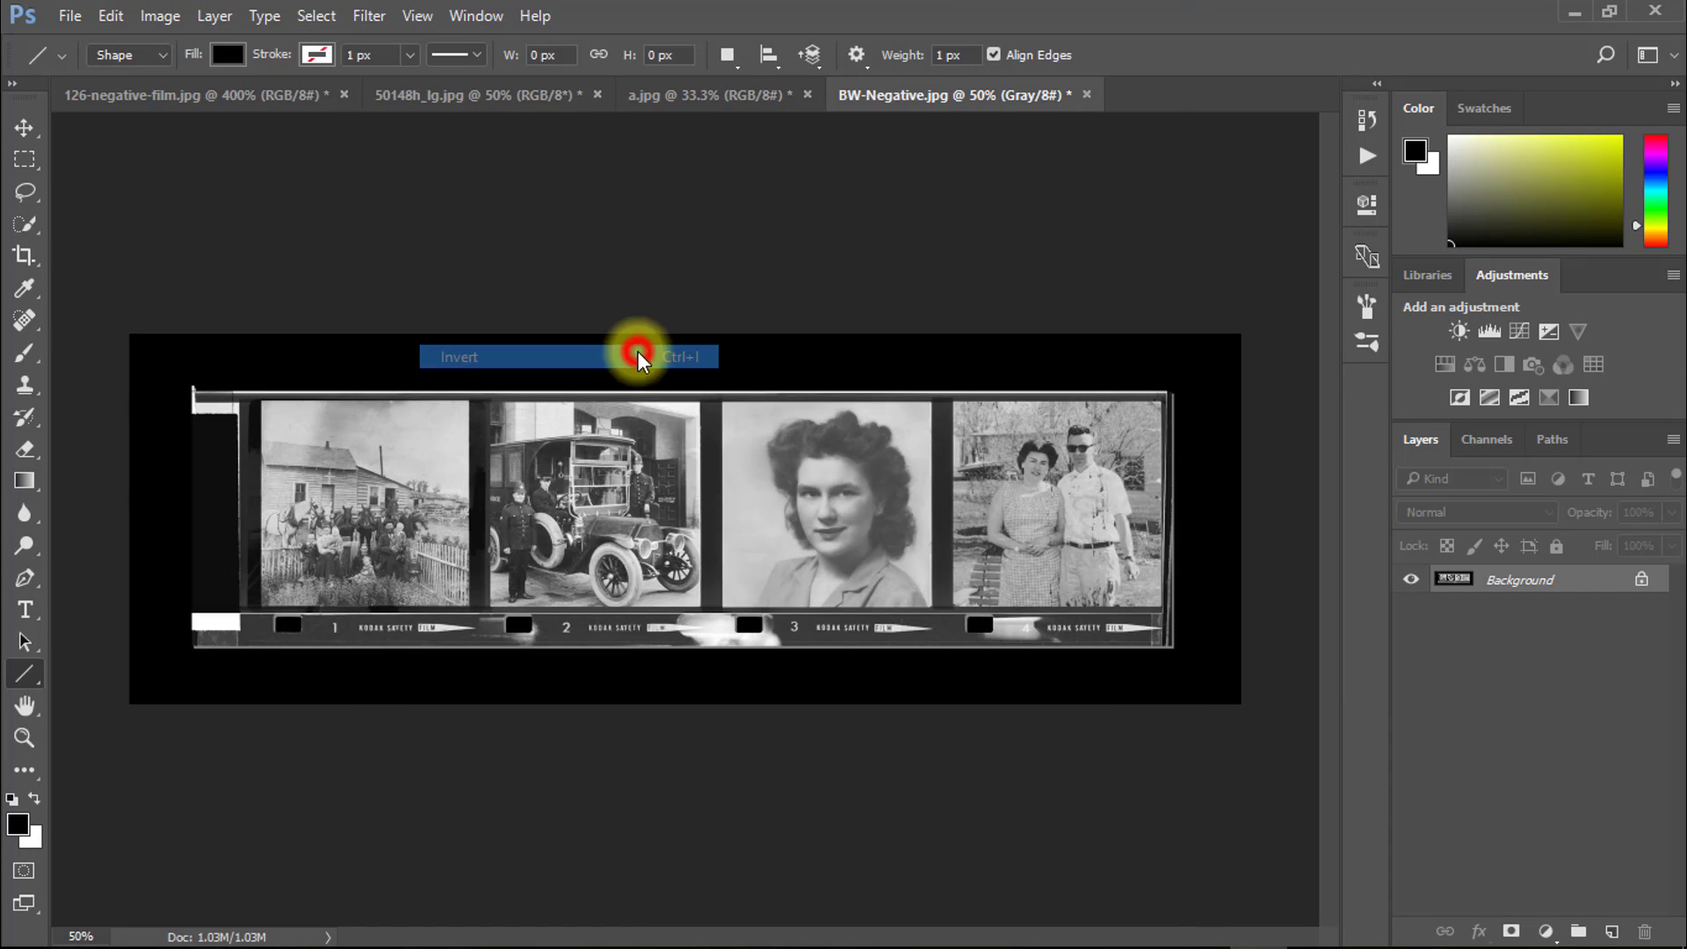
pyautogui.keyDown('ctrl'); pyautogui.click(867, 494); pyautogui.keyUp('ctrl')
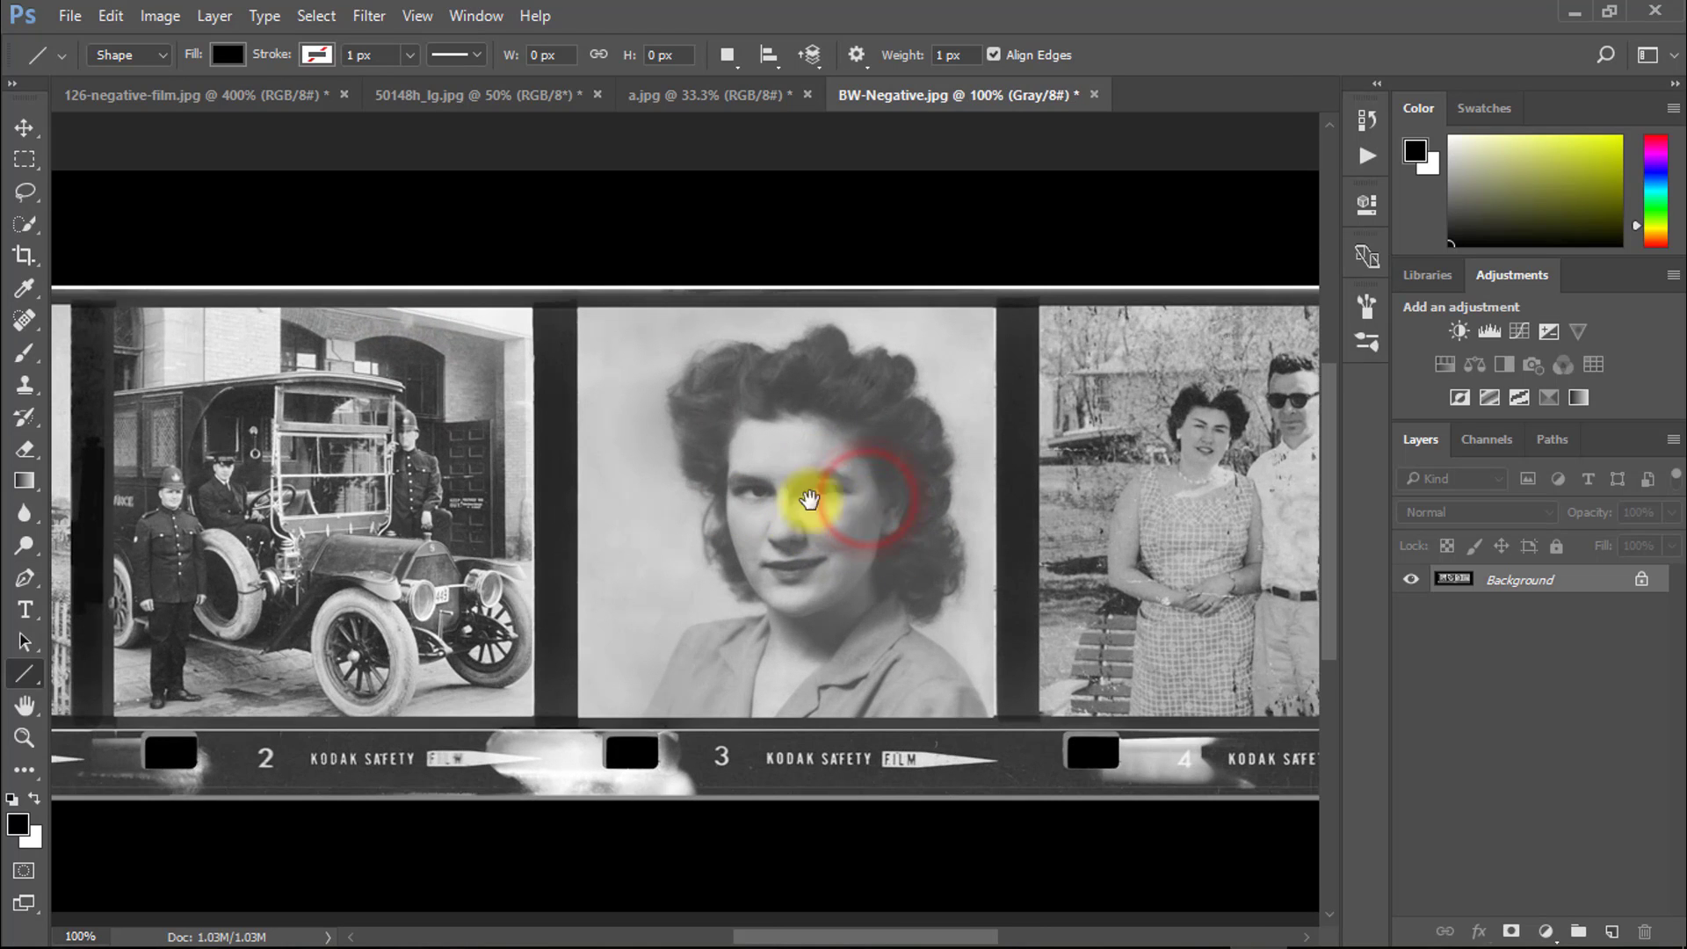
pyautogui.moveTo(808, 499); pyautogui.dragTo(904, 489)
# Close 126-negative-film.jpg and 50148h_lg.jpg without saving the changes.
pyautogui.click(294, 93)
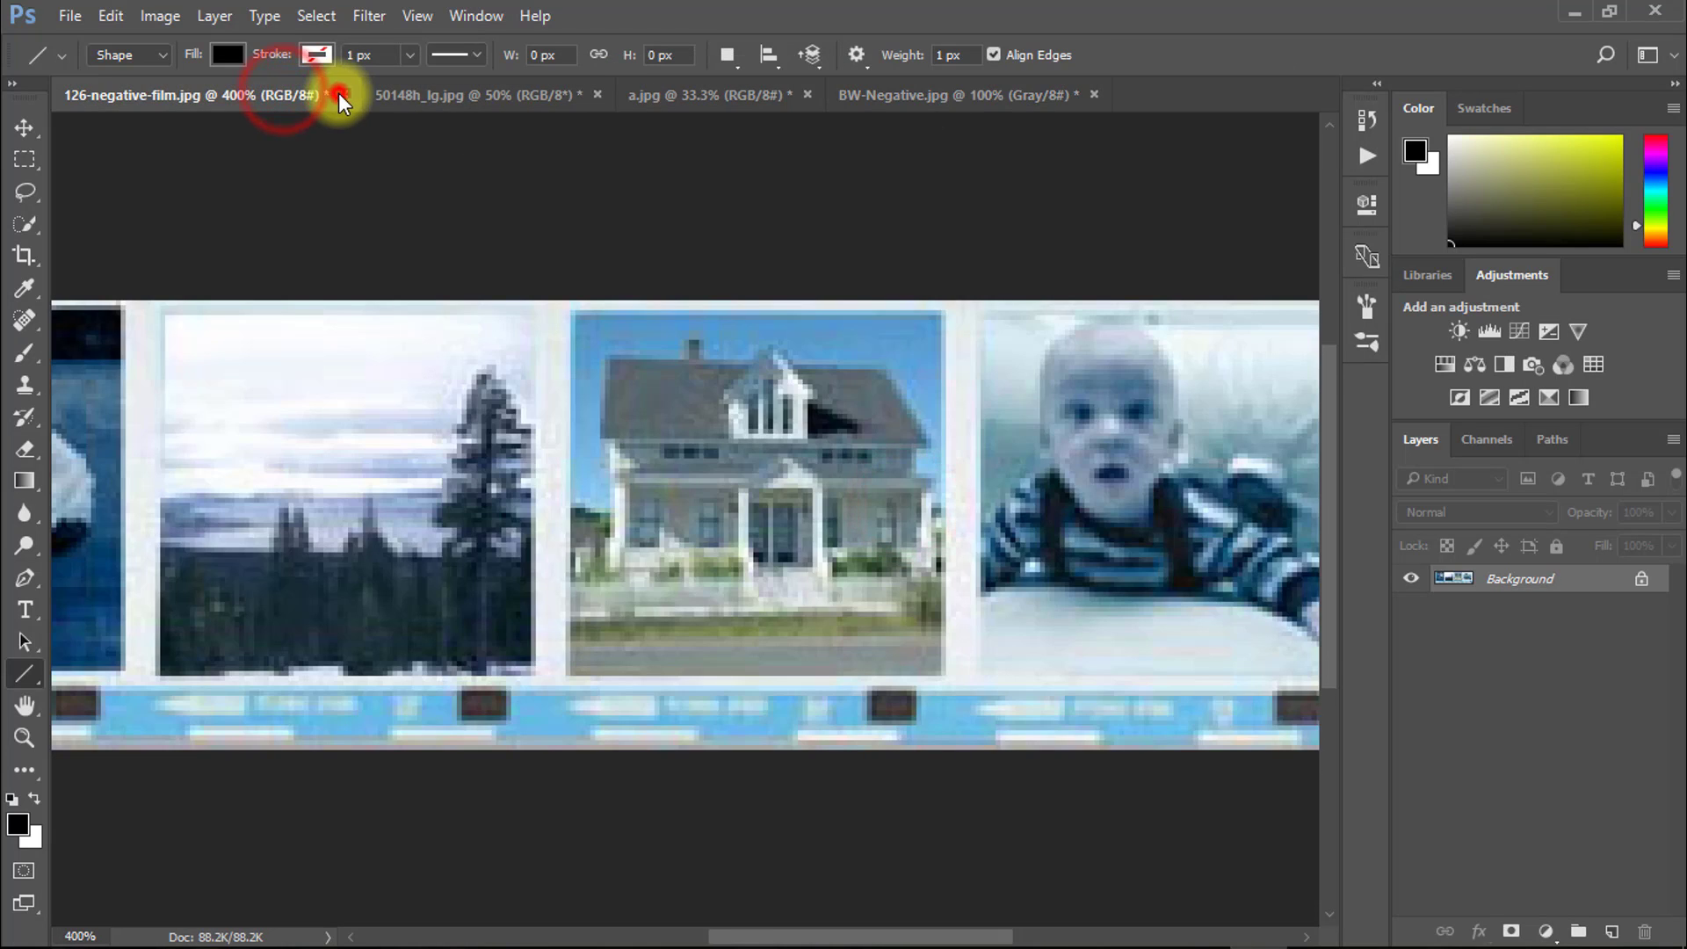
pyautogui.click(339, 94)
pyautogui.click(825, 369)
pyautogui.click(240, 88)
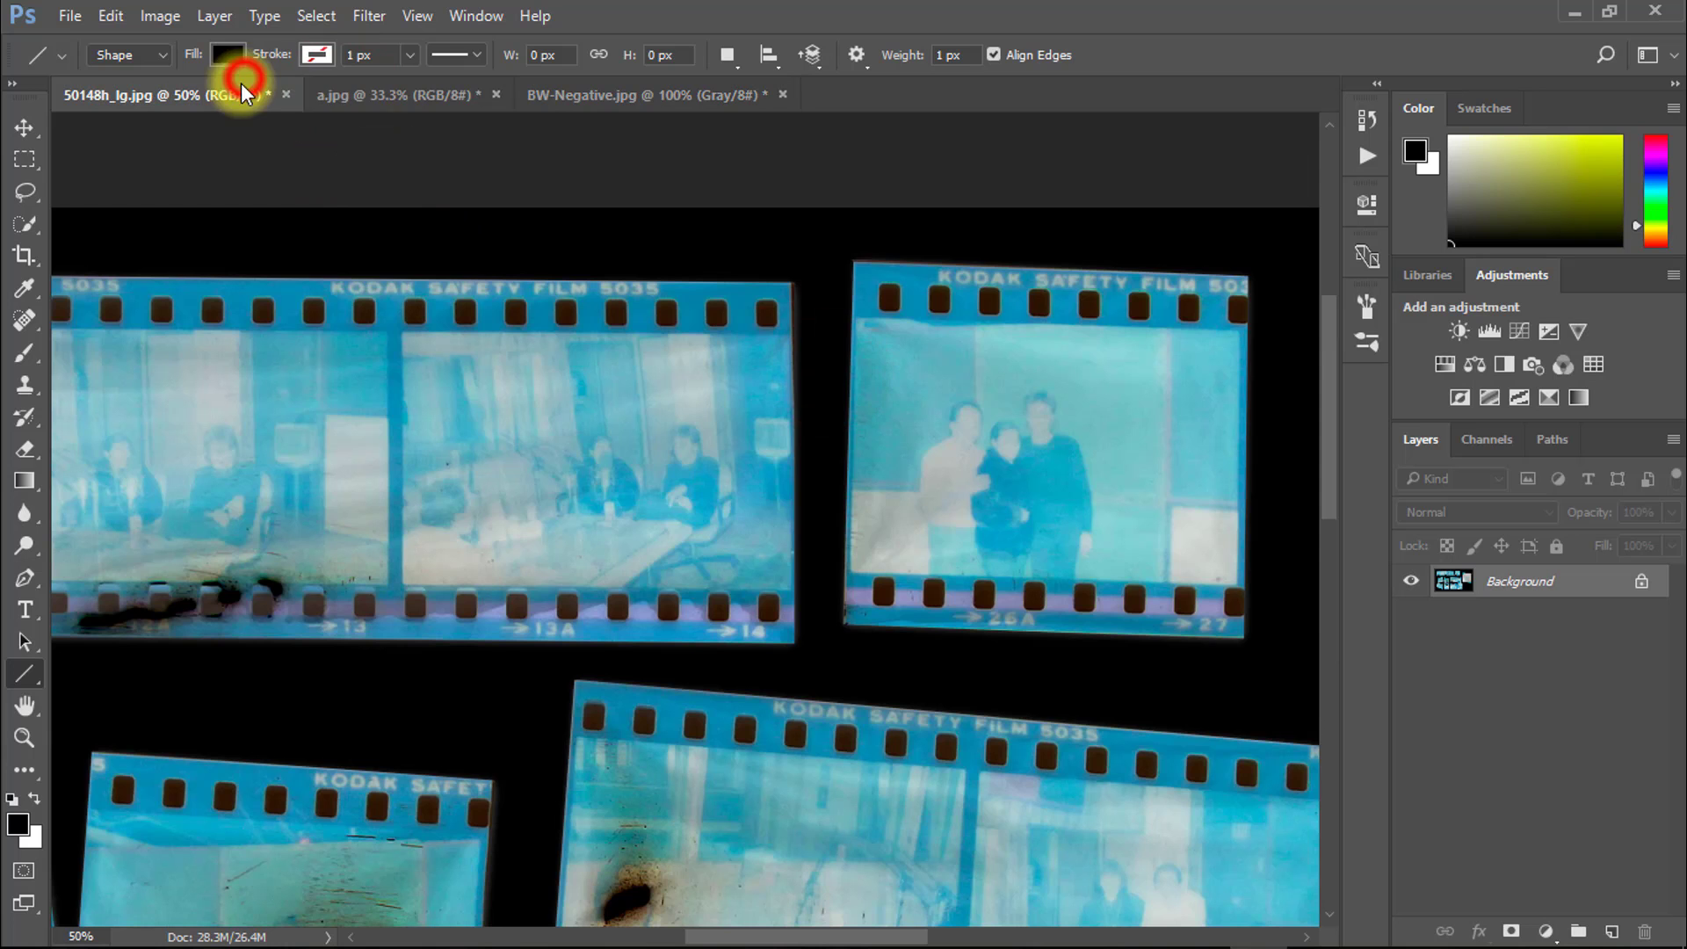
pyautogui.click(285, 94)
pyautogui.click(849, 384)
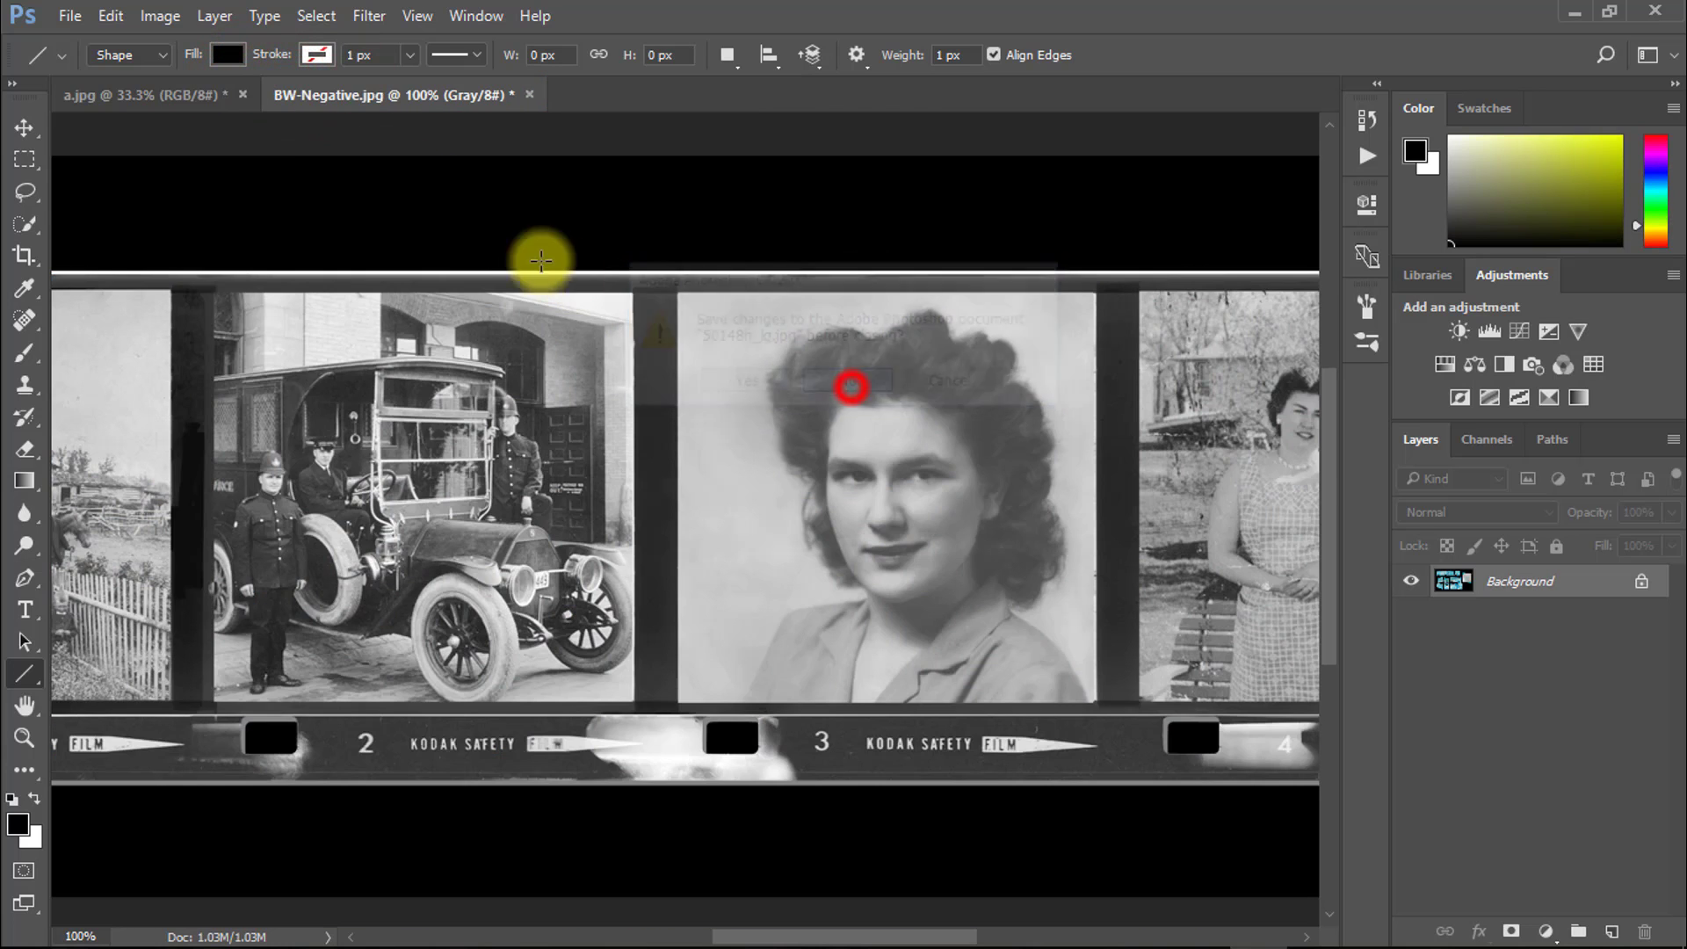
# Close BW-Negative.jpg without saving, keeping only the portrait a.jpg open.
pyautogui.click(152, 94)
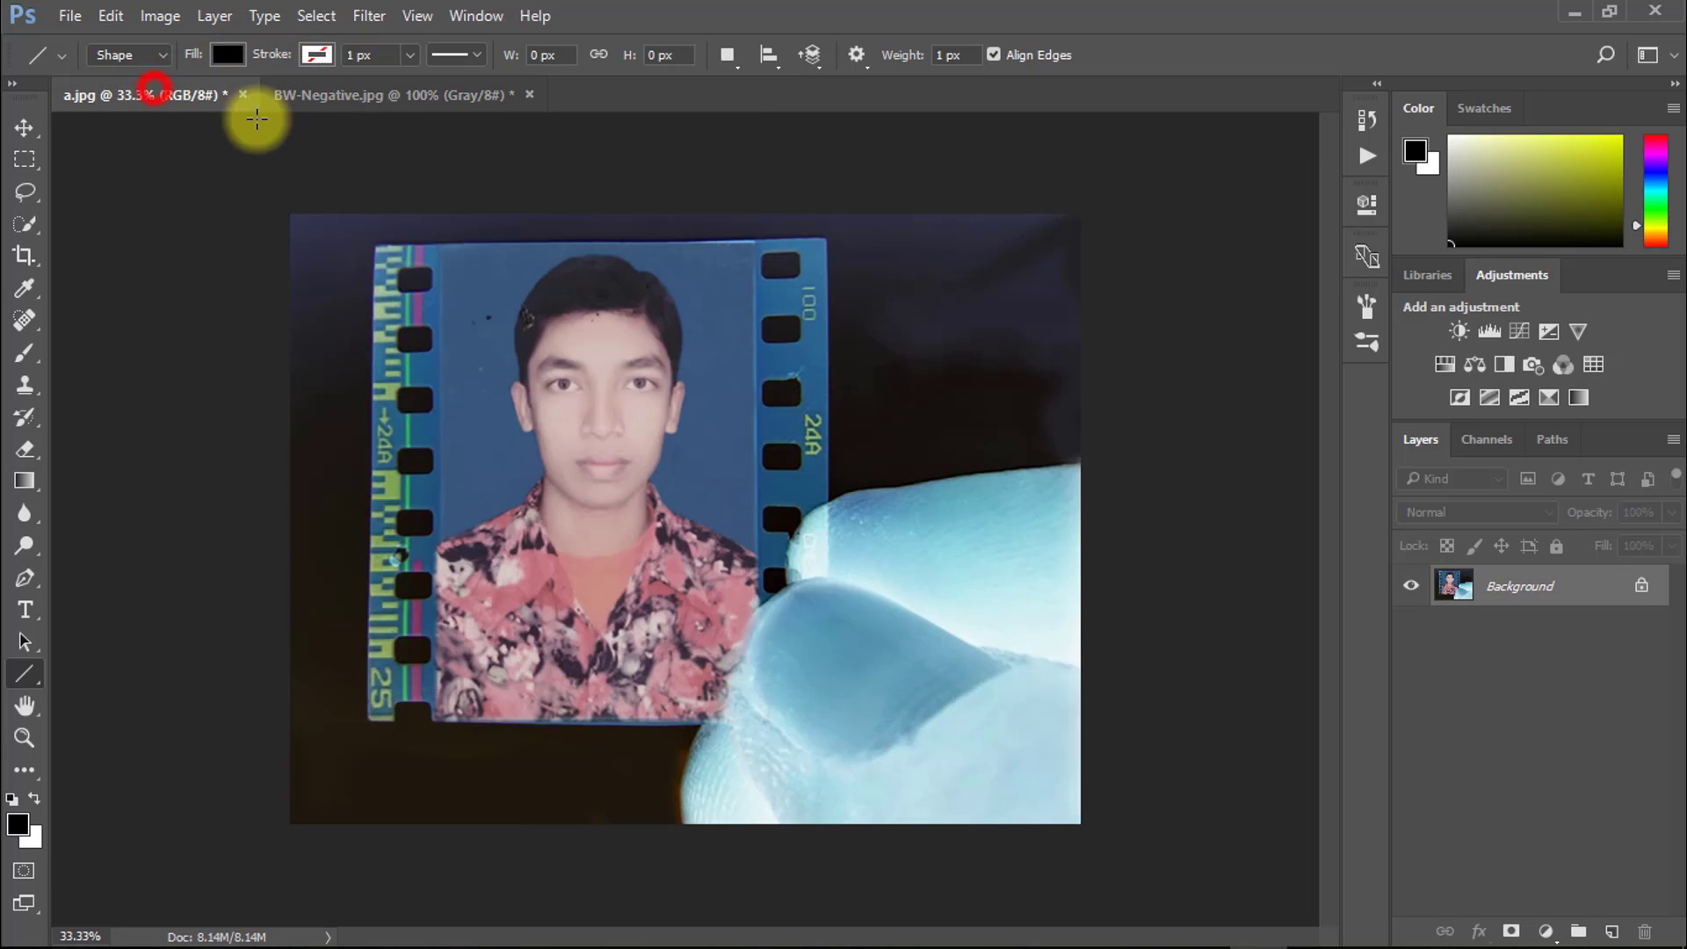
pyautogui.click(401, 104)
pyautogui.click(529, 94)
pyautogui.click(852, 387)
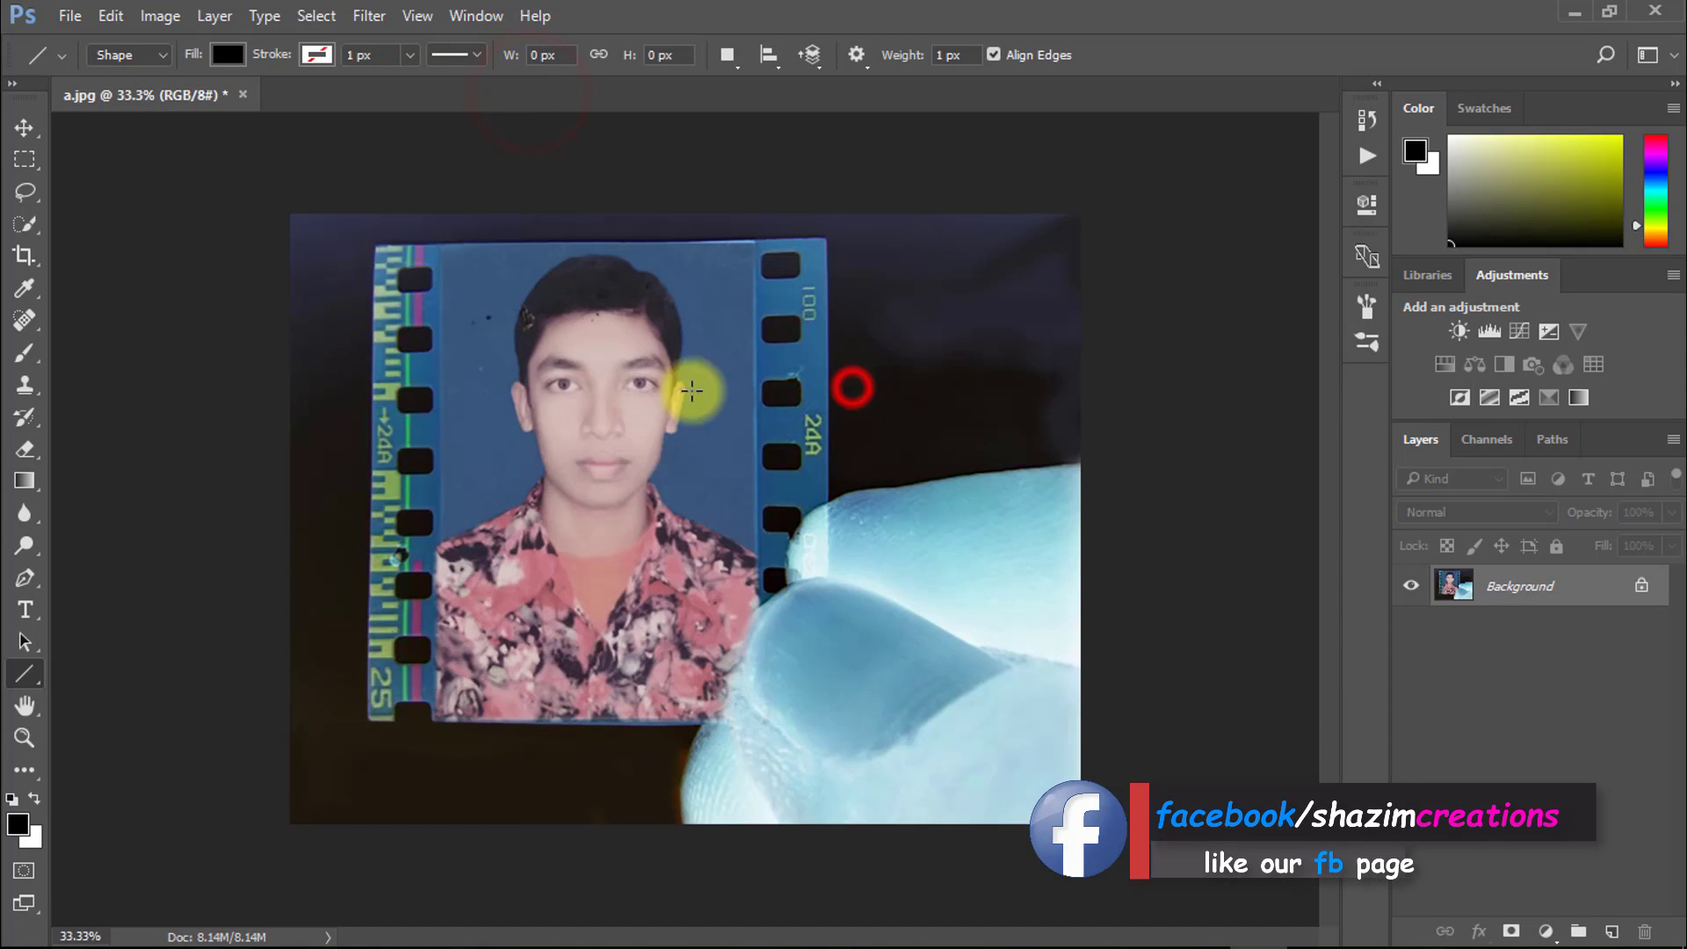
# Select the portrait frame inside the film borders of a.jpg with a rectangular marquee selection.
pyautogui.keyDown('ctrl'); pyautogui.click(623, 397); pyautogui.keyUp('ctrl')
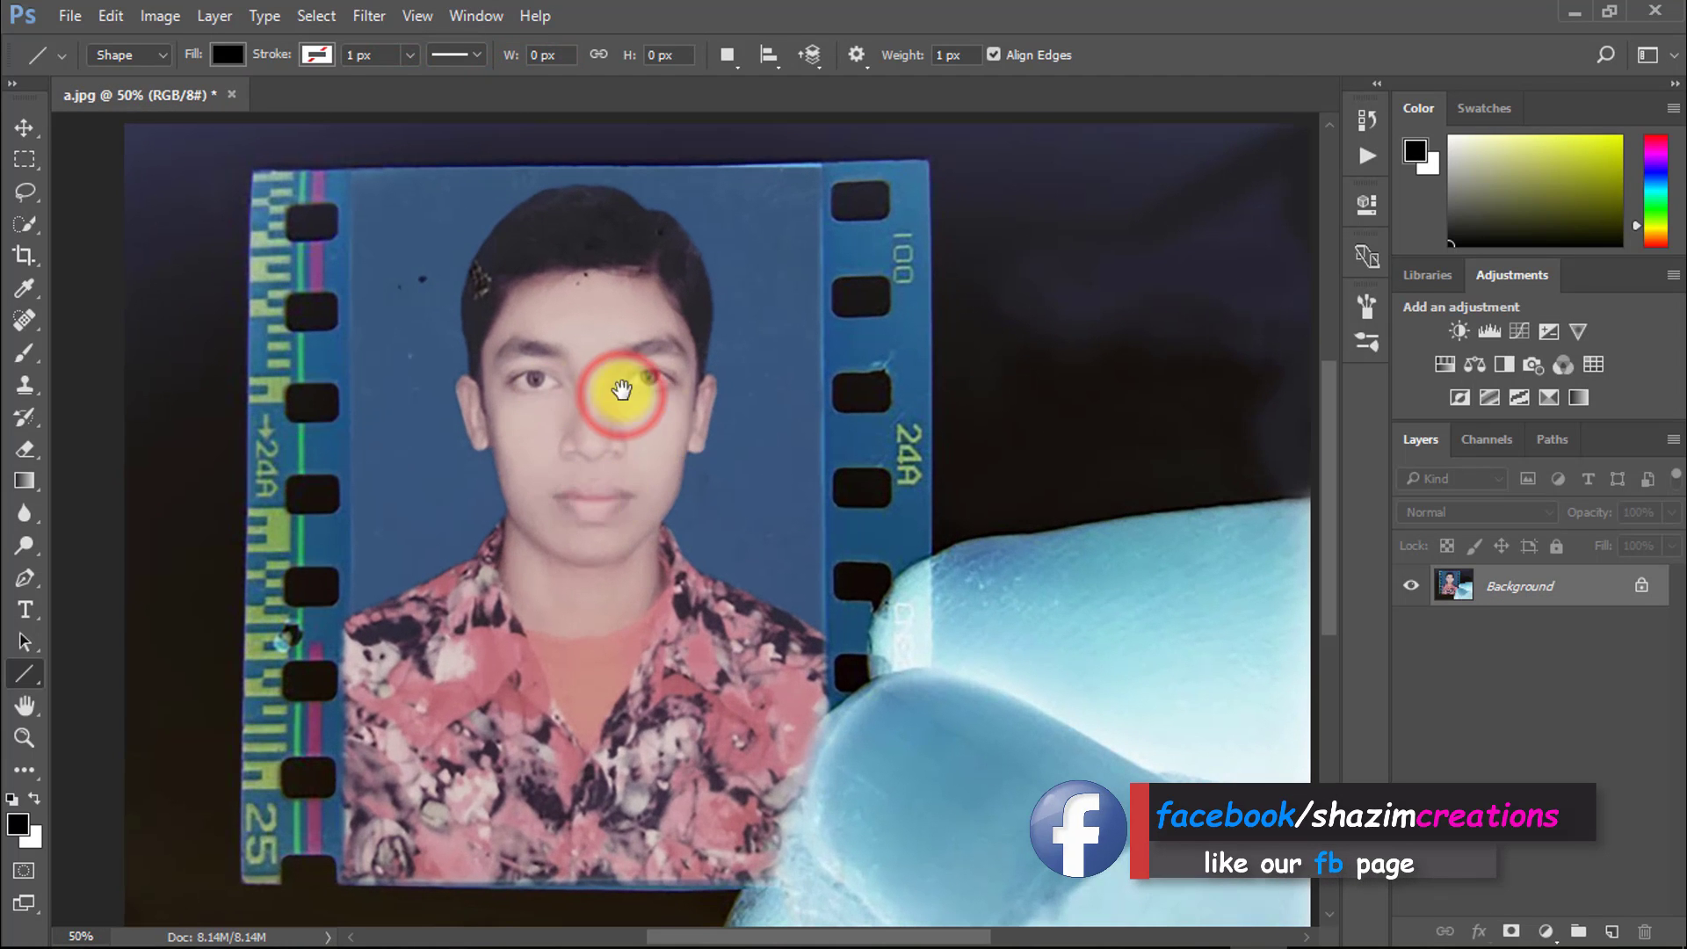
pyautogui.keyDown('alt'); pyautogui.click(643, 426); pyautogui.keyUp('alt')
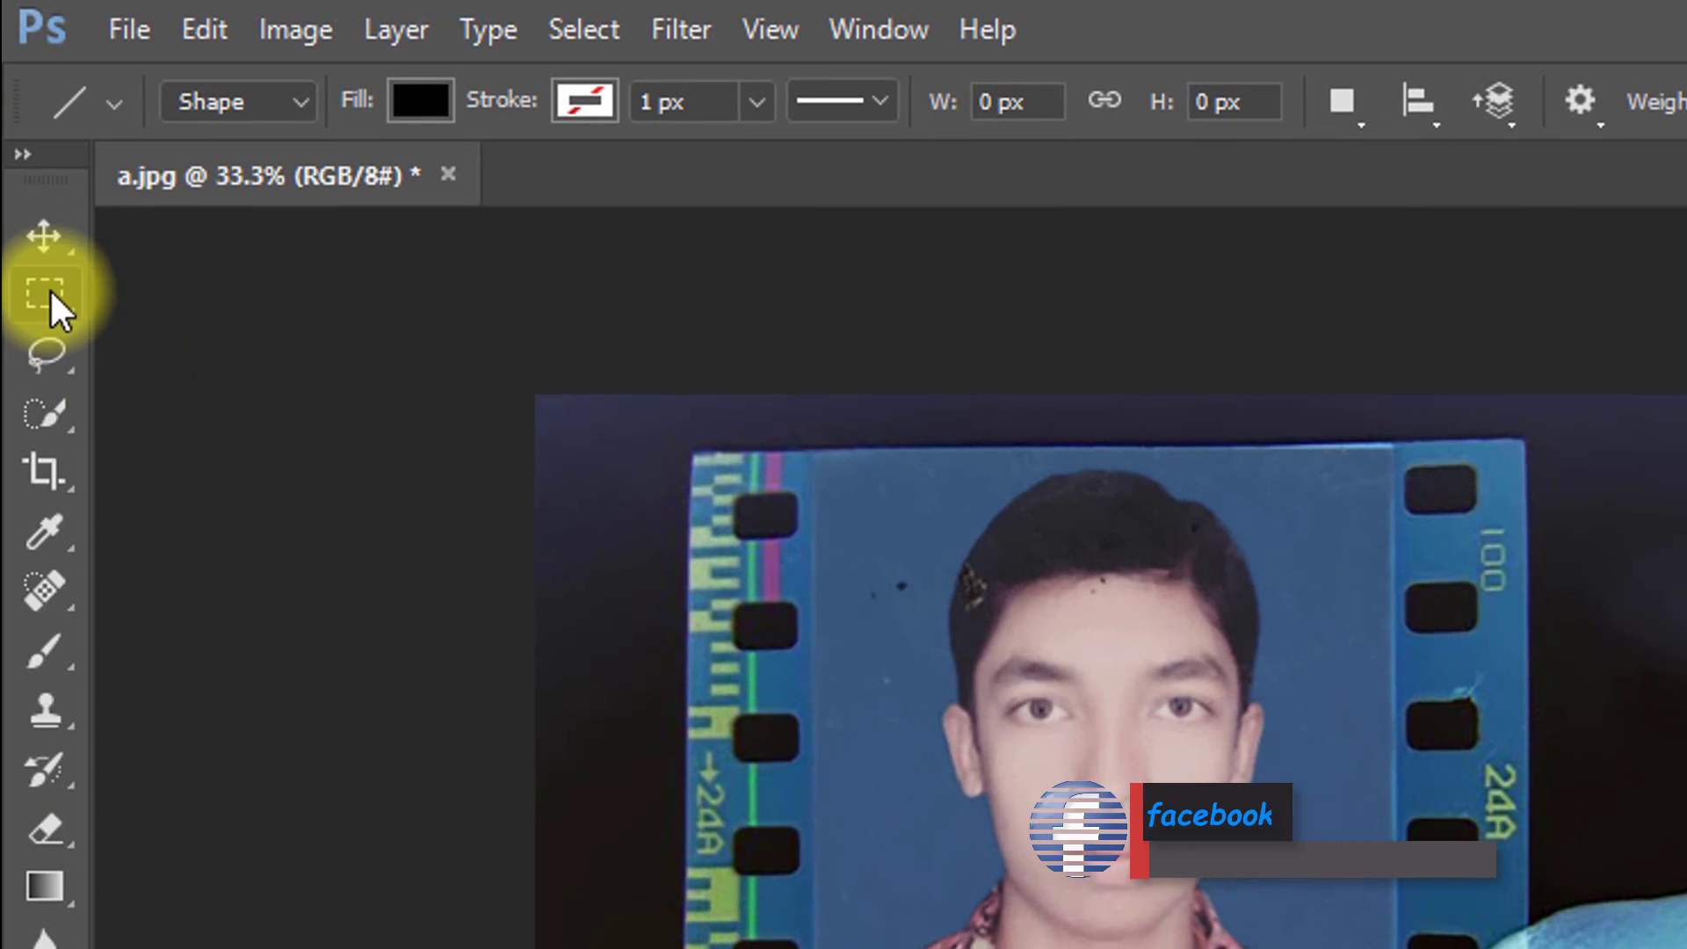
pyautogui.click(23, 157)
pyautogui.keyDown('ctrl'); pyautogui.click(928, 608); pyautogui.keyUp('ctrl')
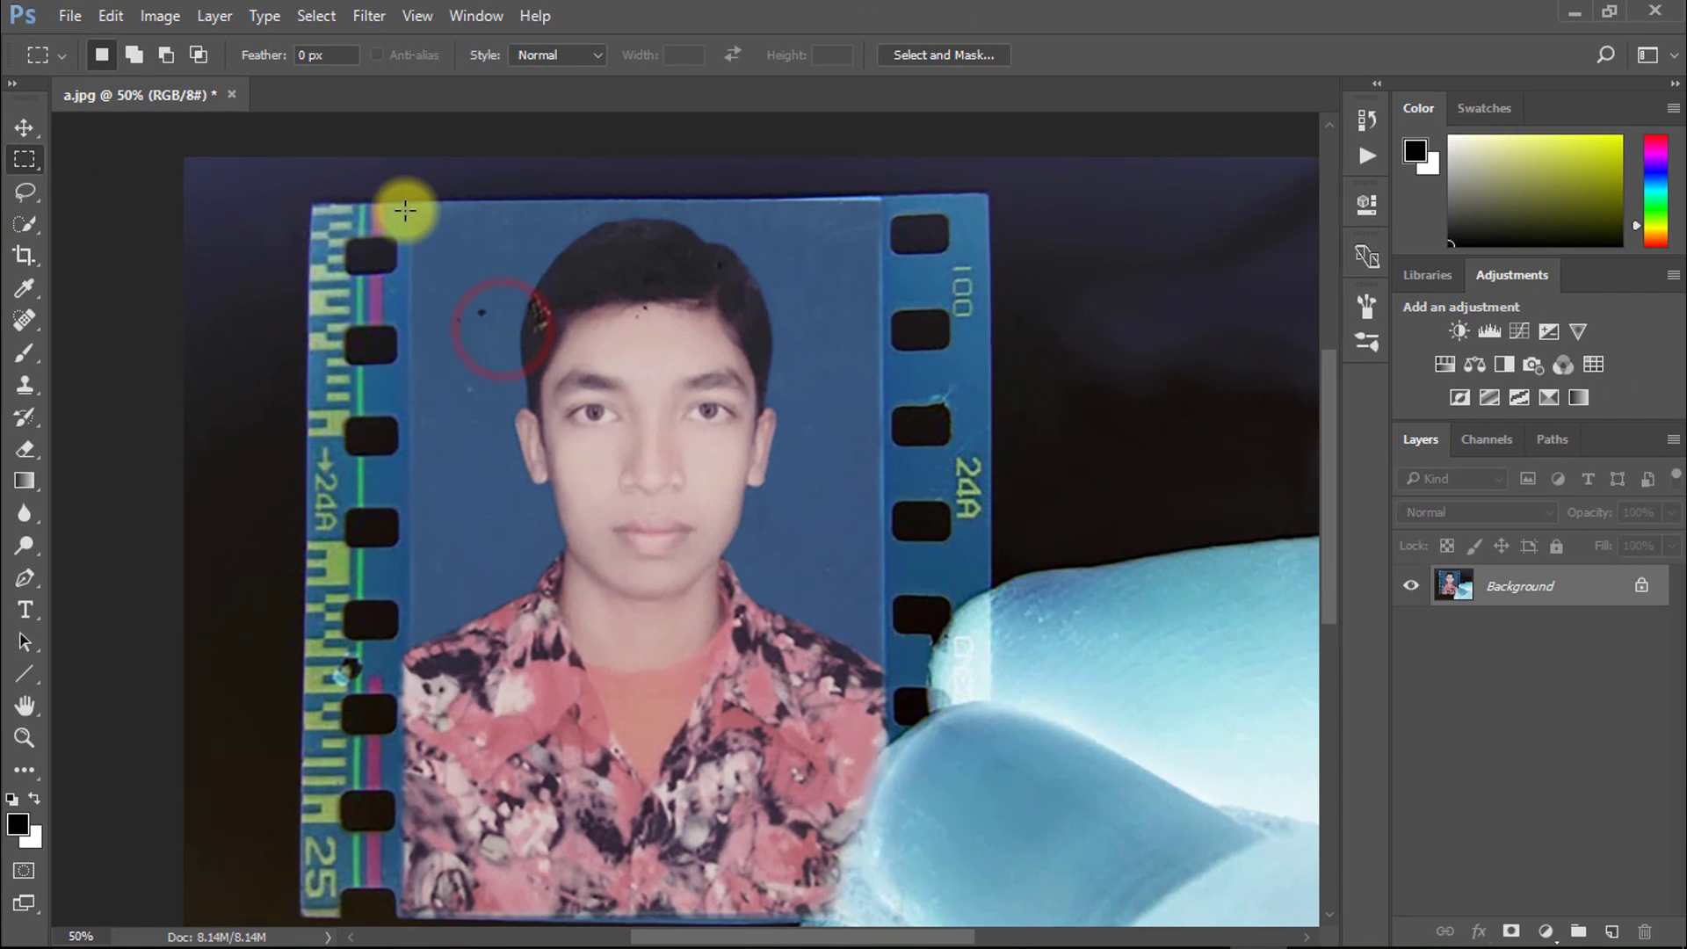
pyautogui.moveTo(430, 276); pyautogui.dragTo(879, 919)
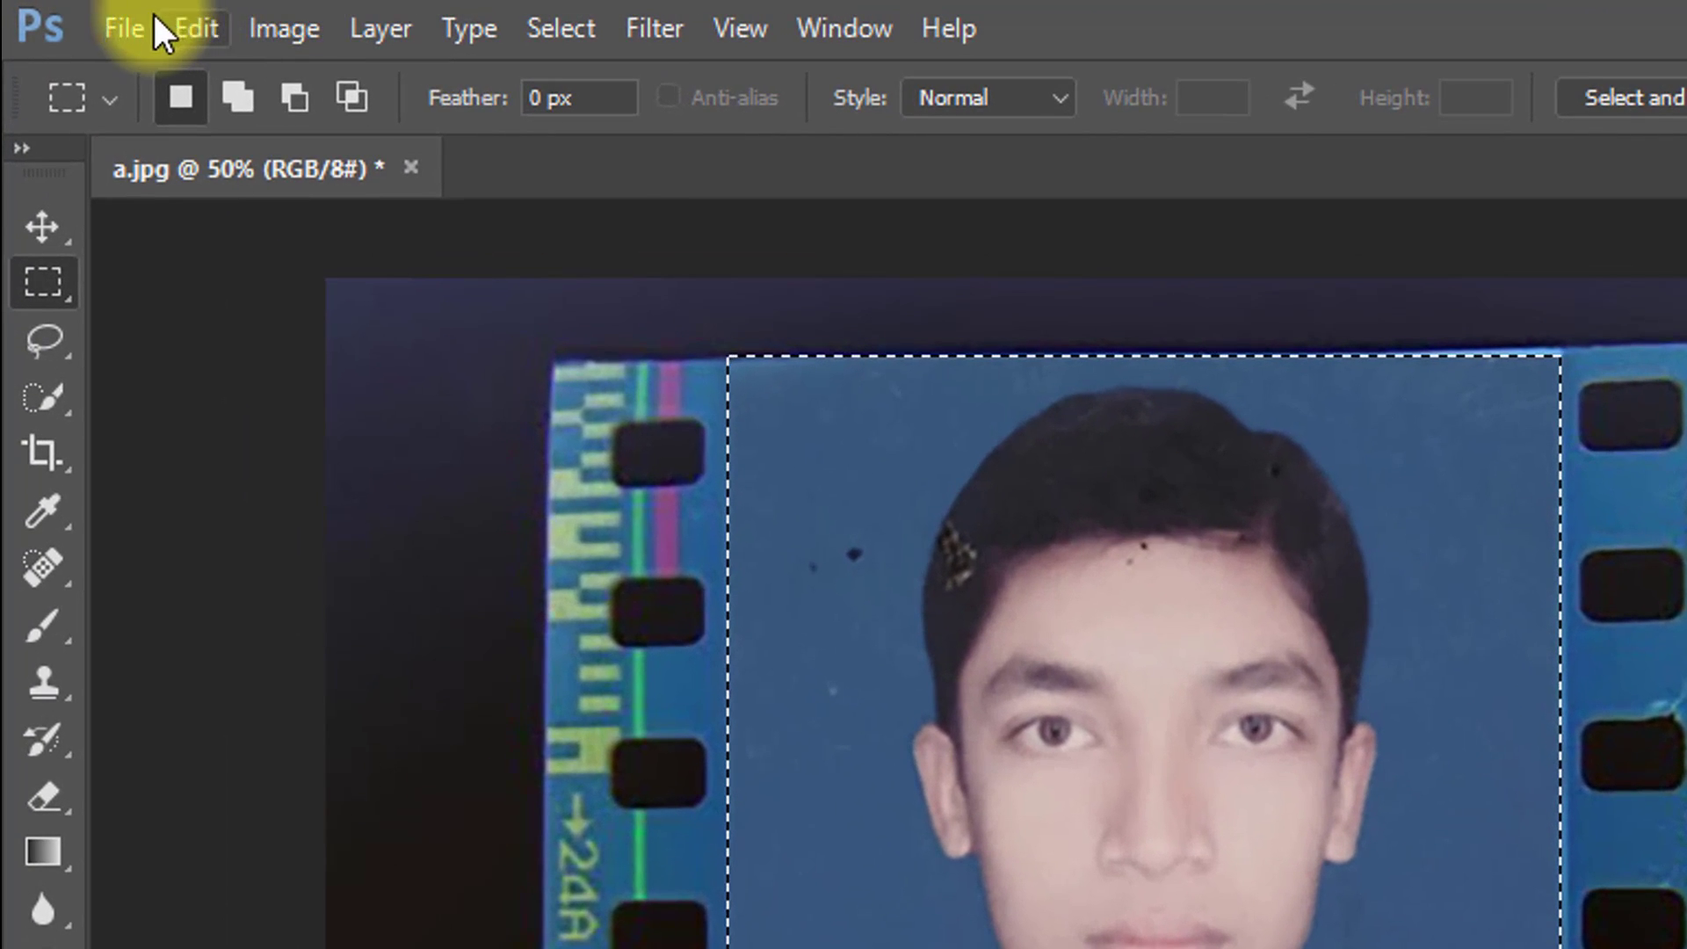
# Create a new document using the Default Photoshop Size preset, 16 × 12 cm.
pyautogui.click(123, 29)
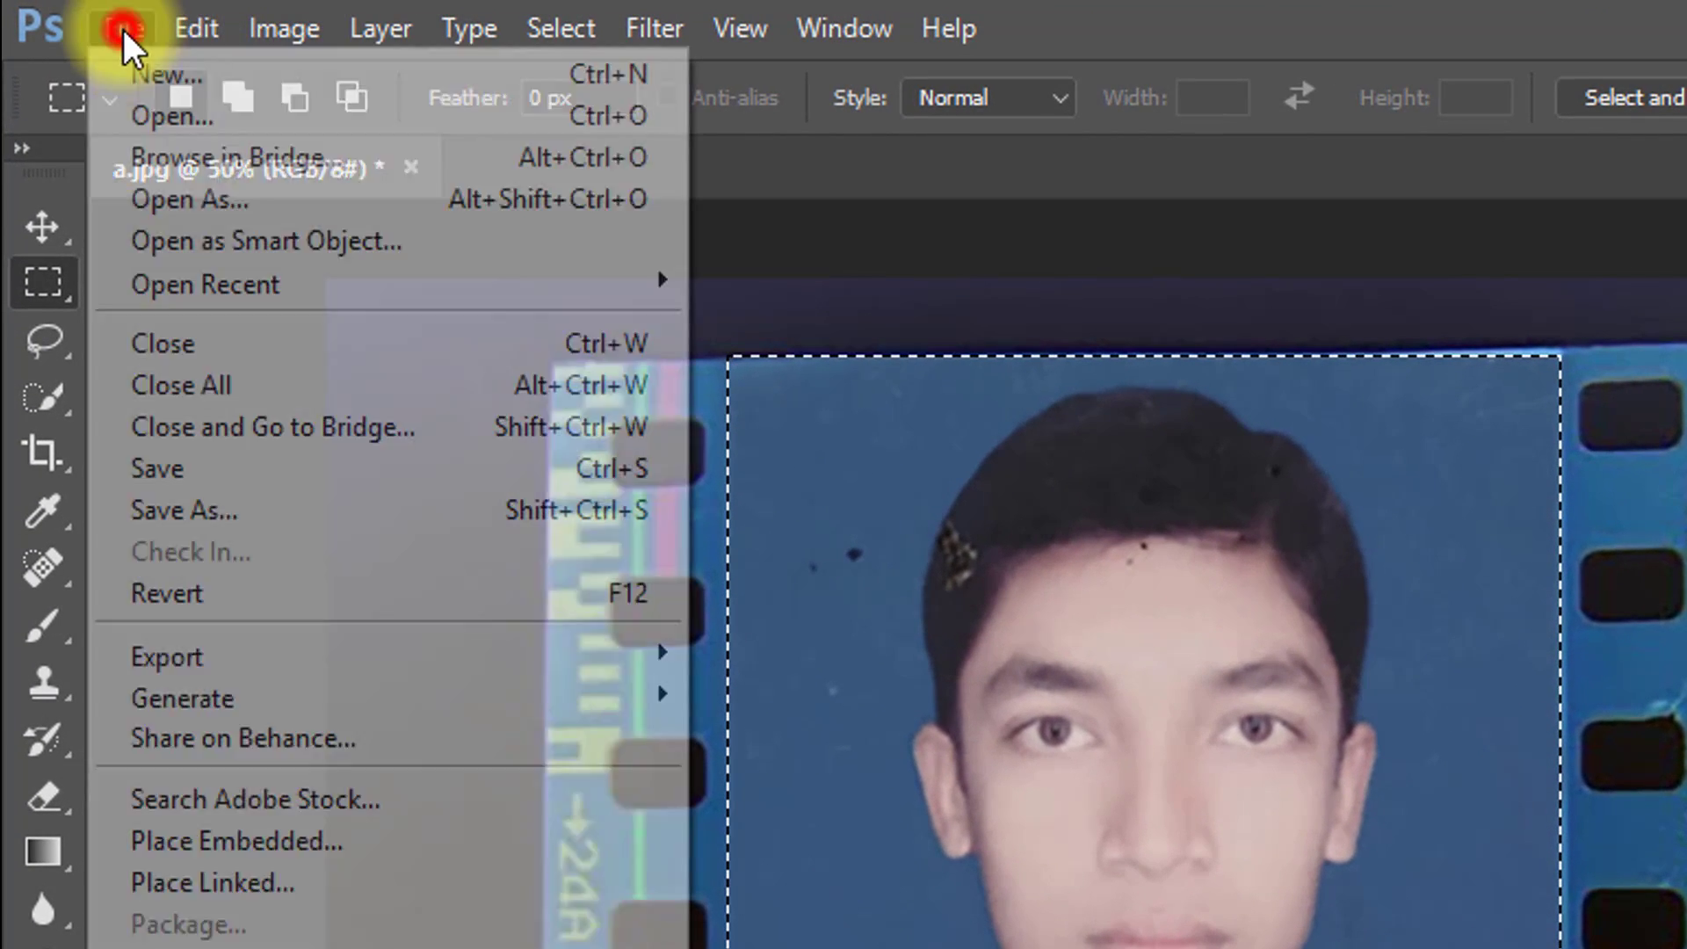
pyautogui.click(172, 63)
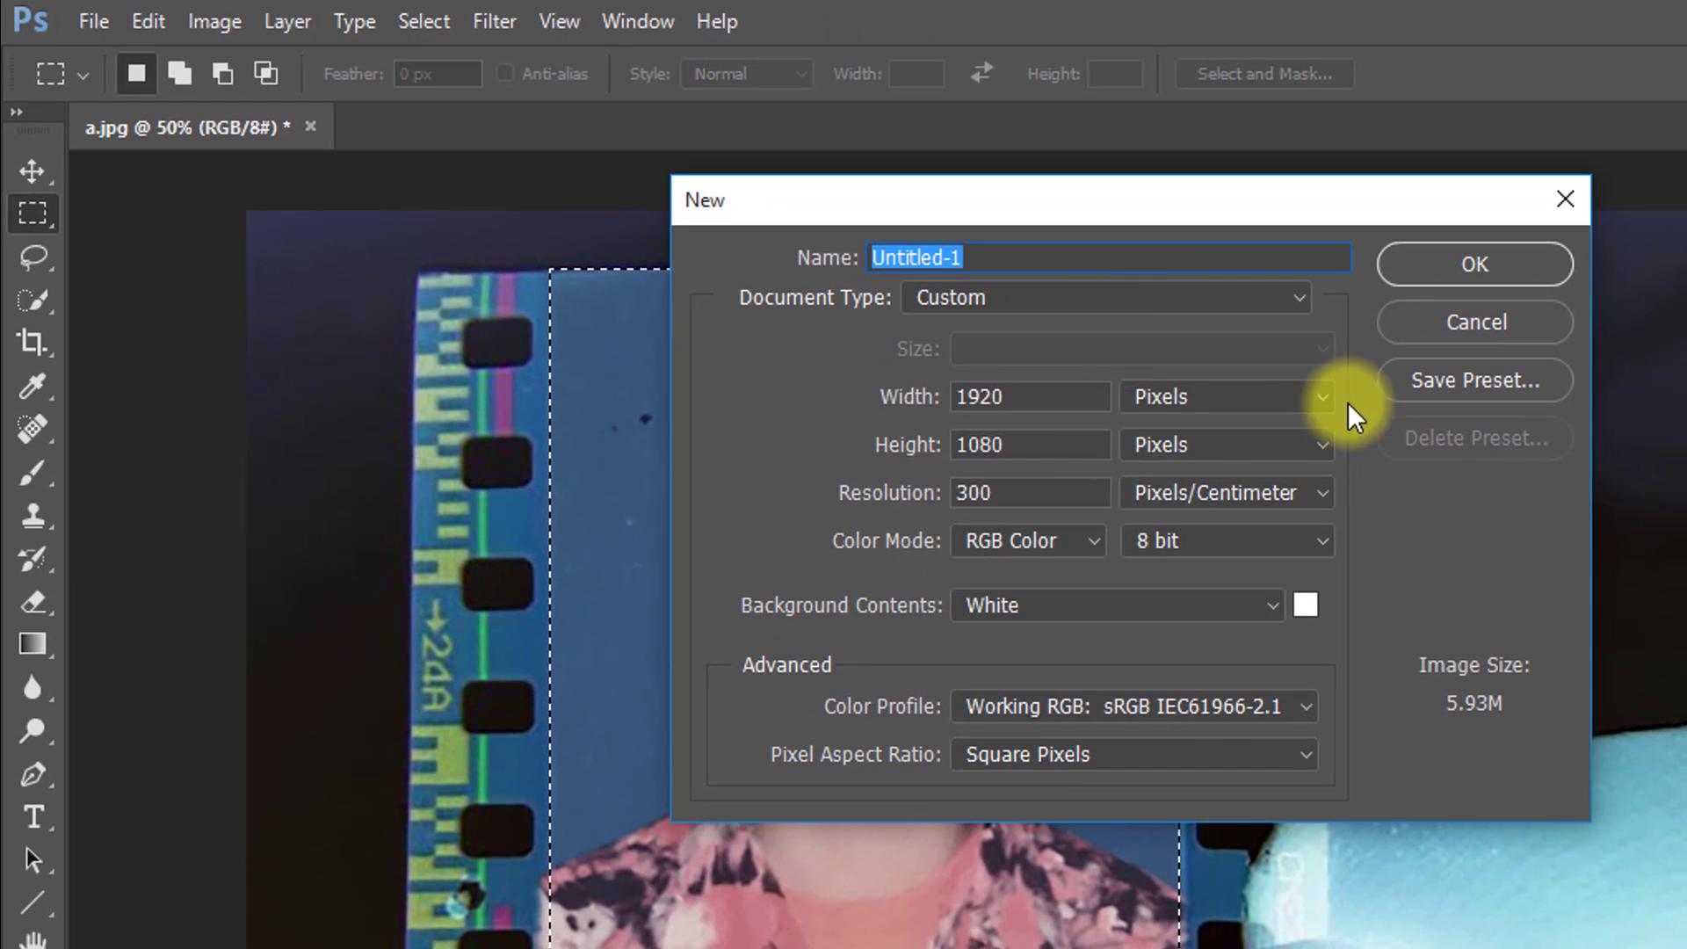
pyautogui.click(1050, 295)
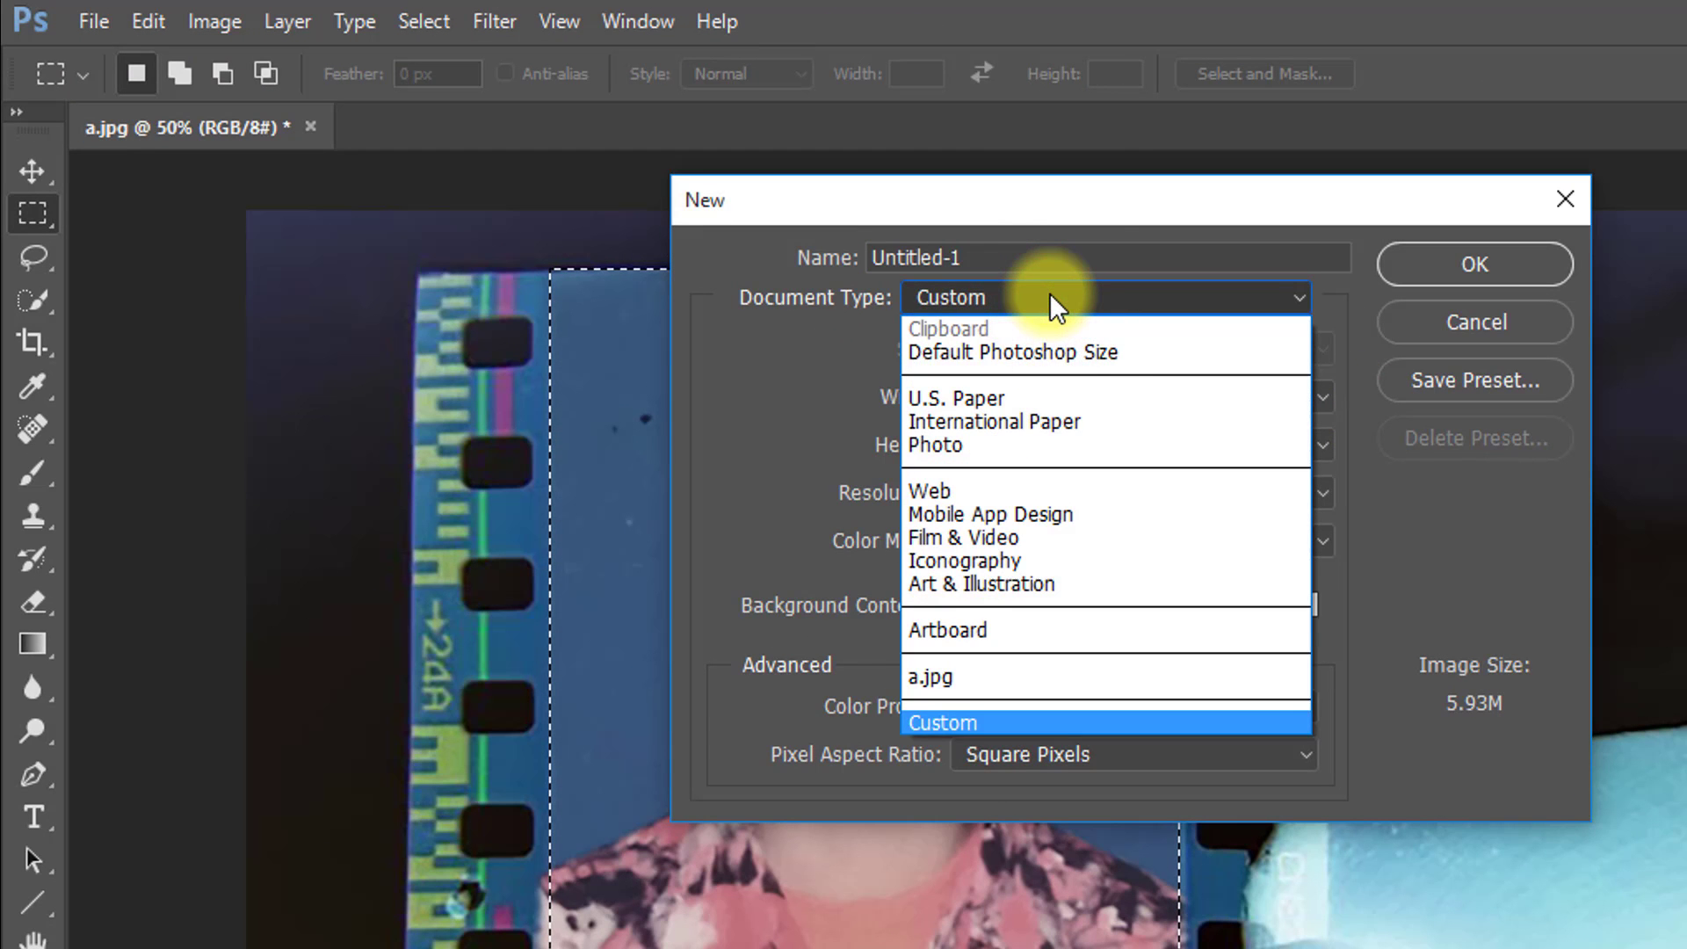
pyautogui.click(1098, 347)
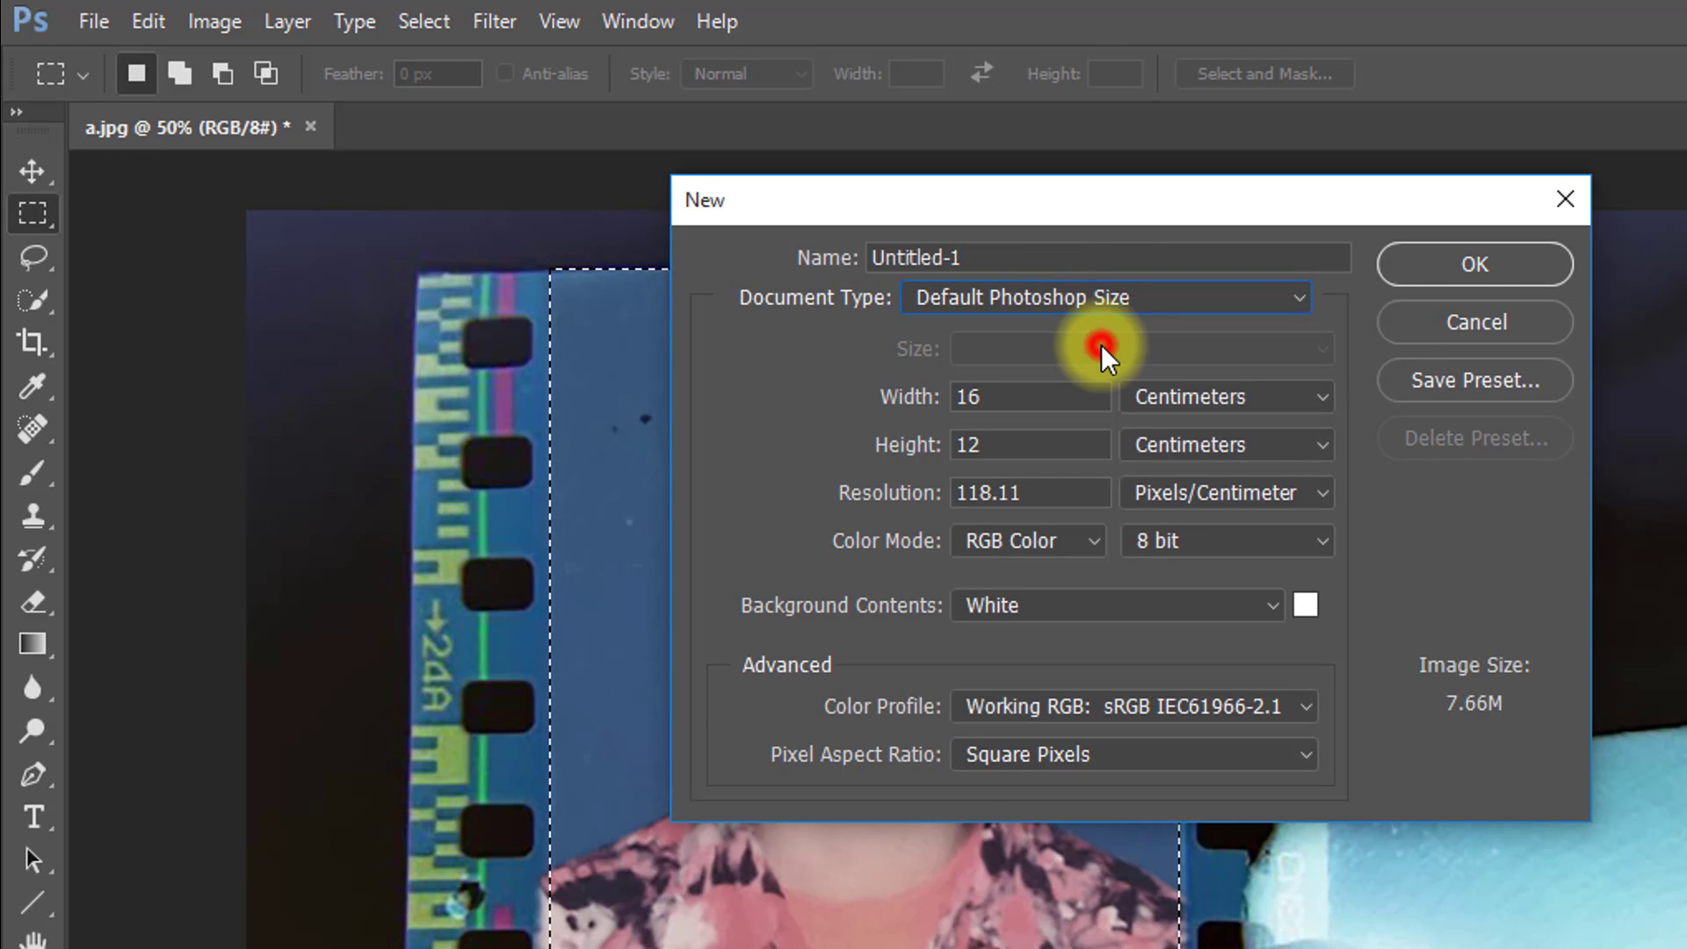
pyautogui.click(1478, 269)
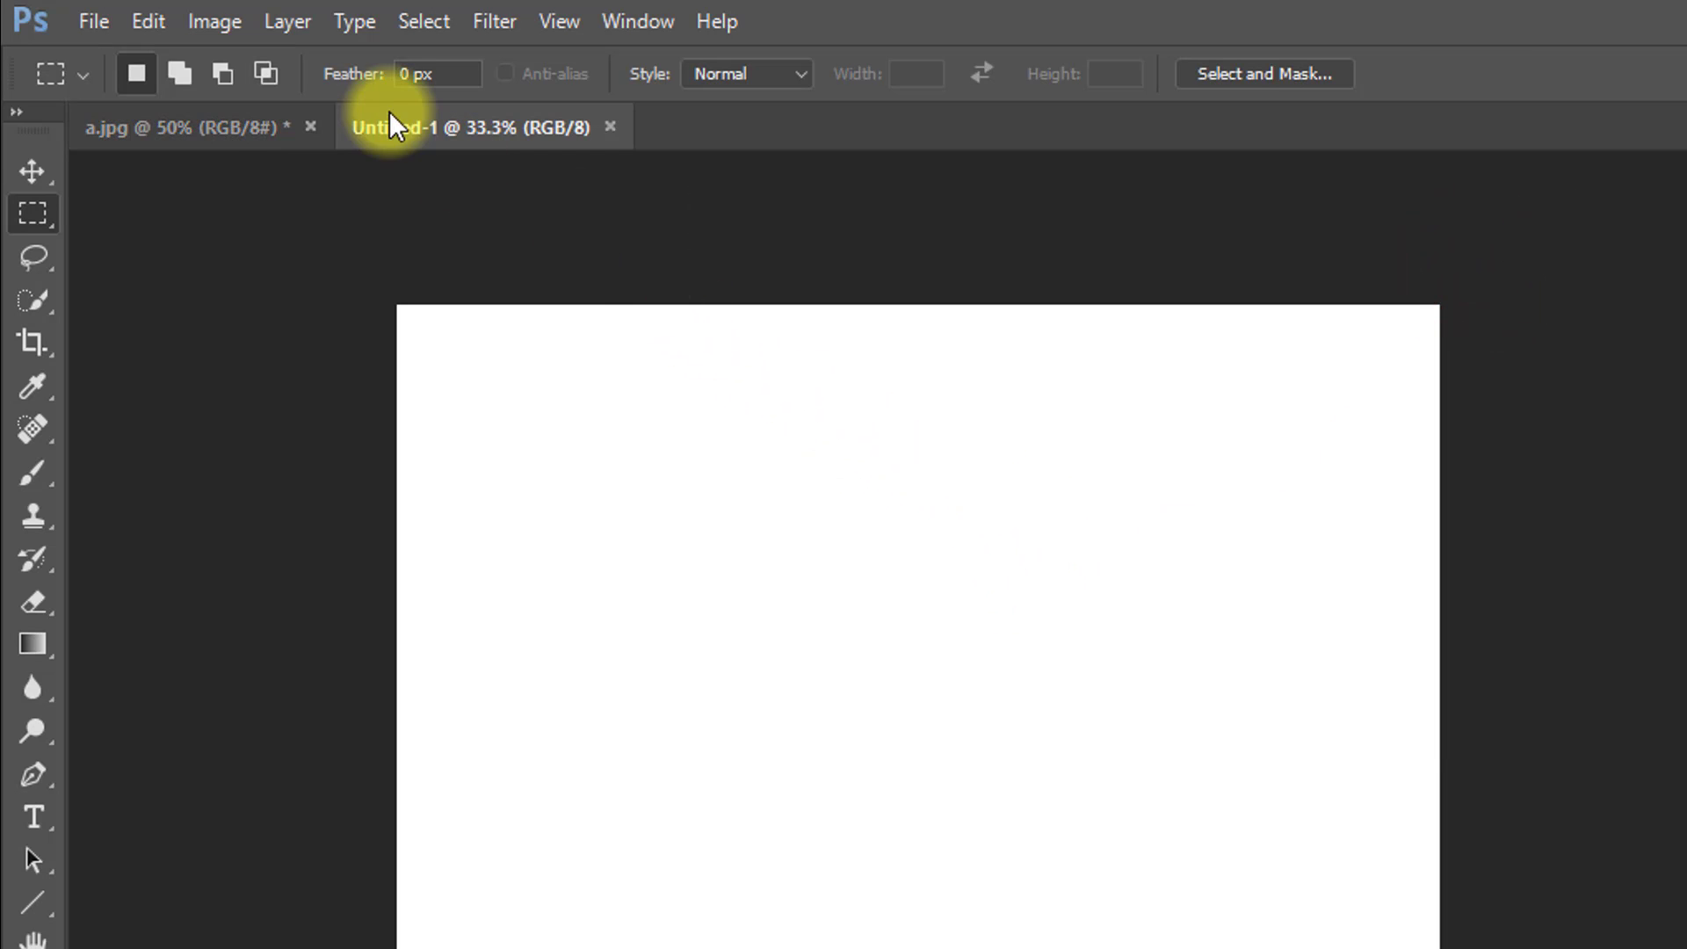
# Move the selected portrait from a.jpg into the new blank document as a separate layer.
pyautogui.click(196, 124)
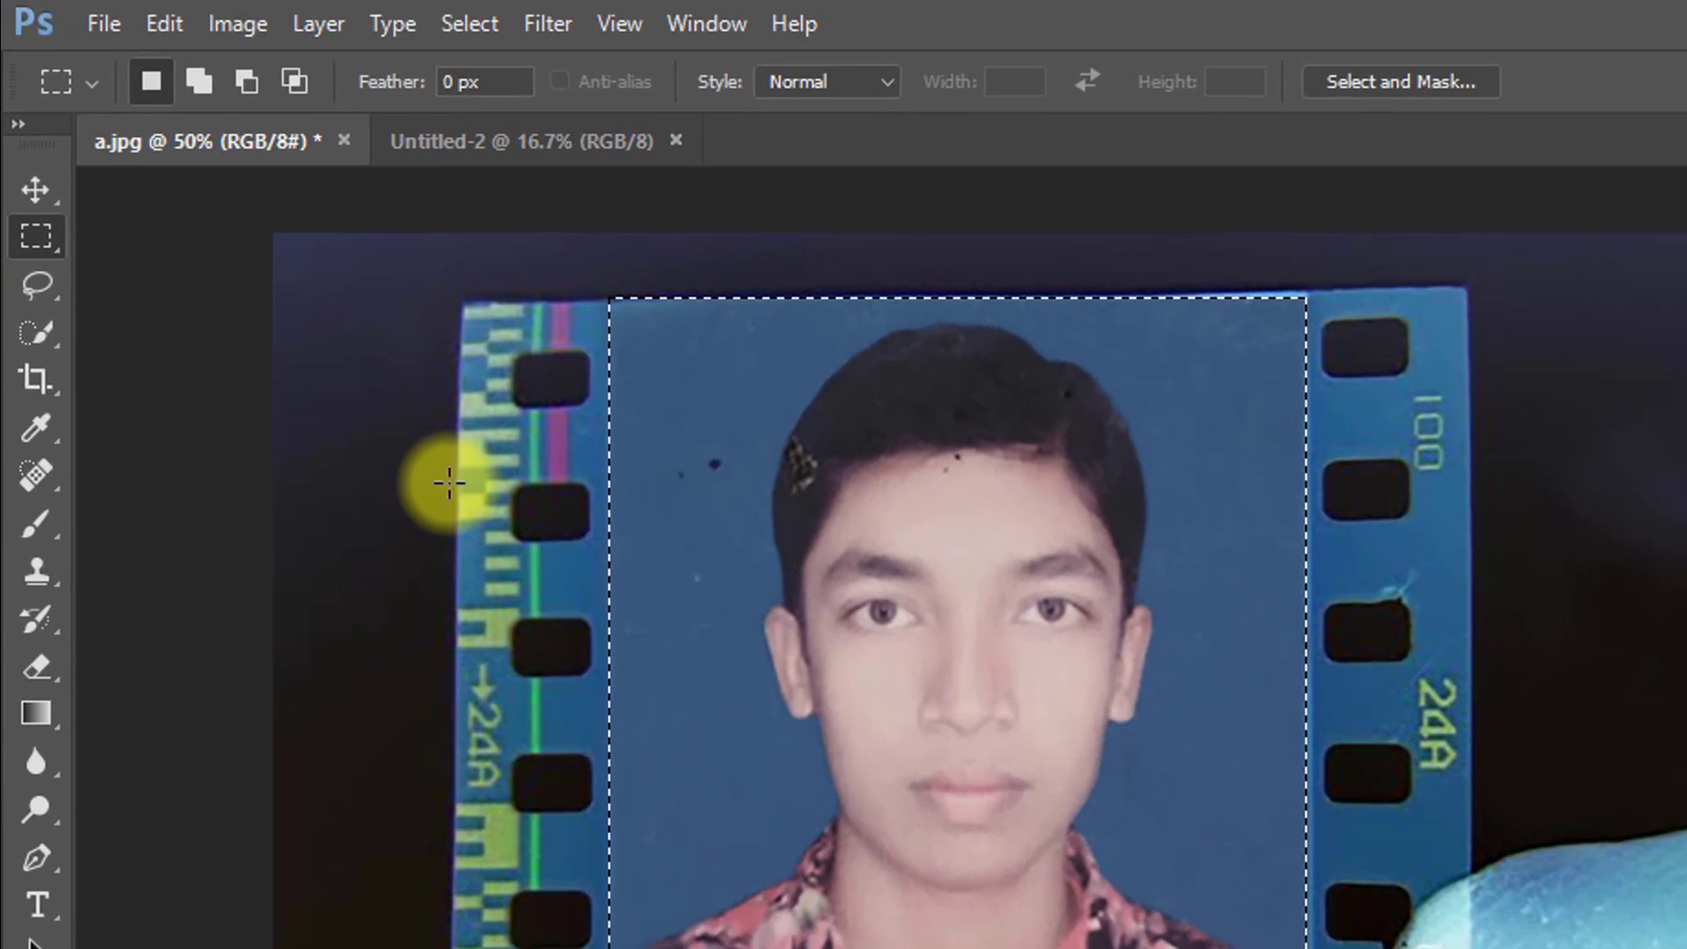
pyautogui.click(39, 198)
pyautogui.moveTo(752, 649); pyautogui.dragTo(933, 793)
# Scale the portrait layer up to about 7.85 × 12.01 cm so it fills the canvas height.
pyautogui.hotkey('ctrl', 't')
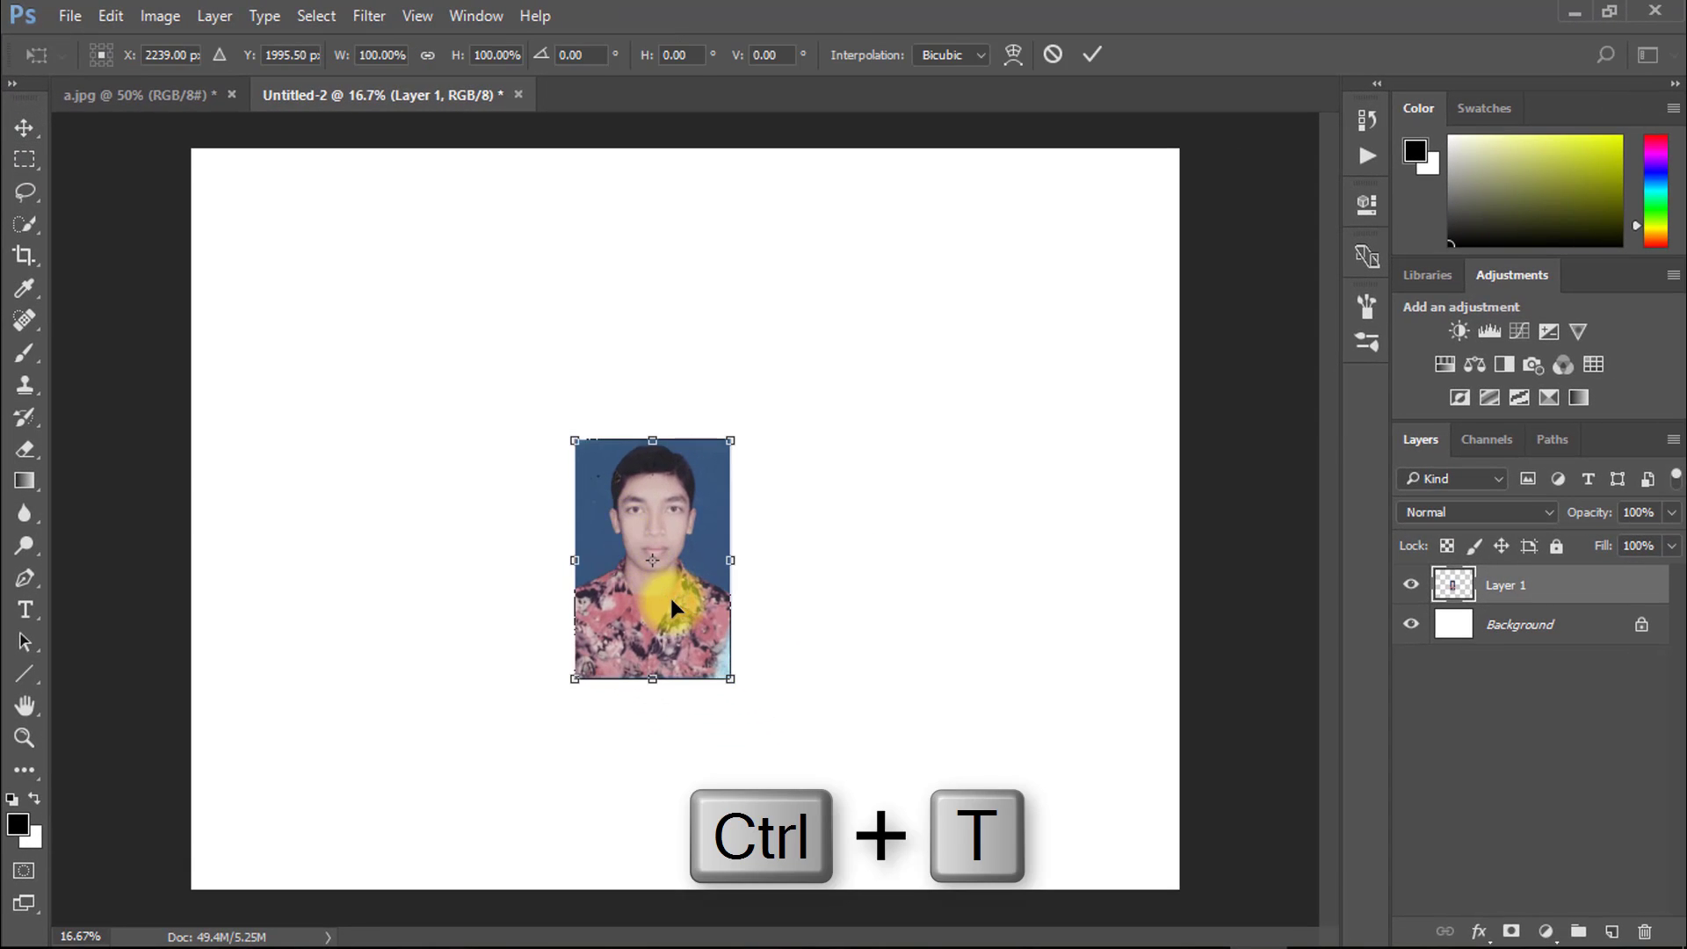
pyautogui.moveTo(569, 441); pyautogui.dragTo(299, 198)
pyautogui.moveTo(741, 687); pyautogui.dragTo(925, 851)
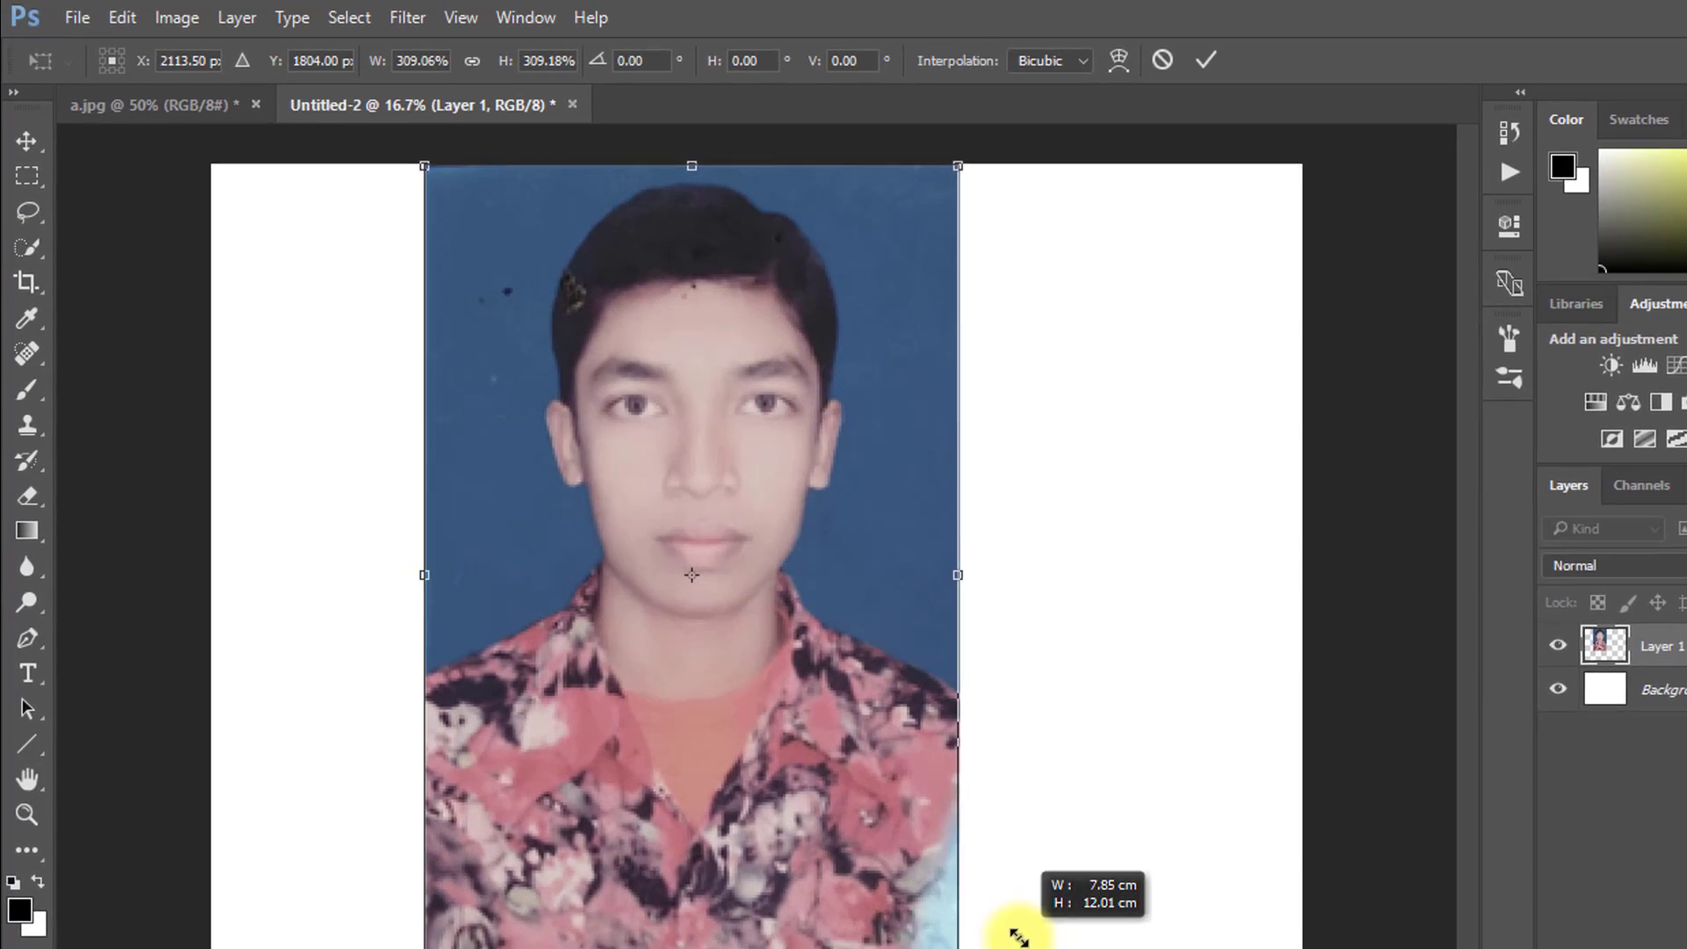
pyautogui.press('Return')
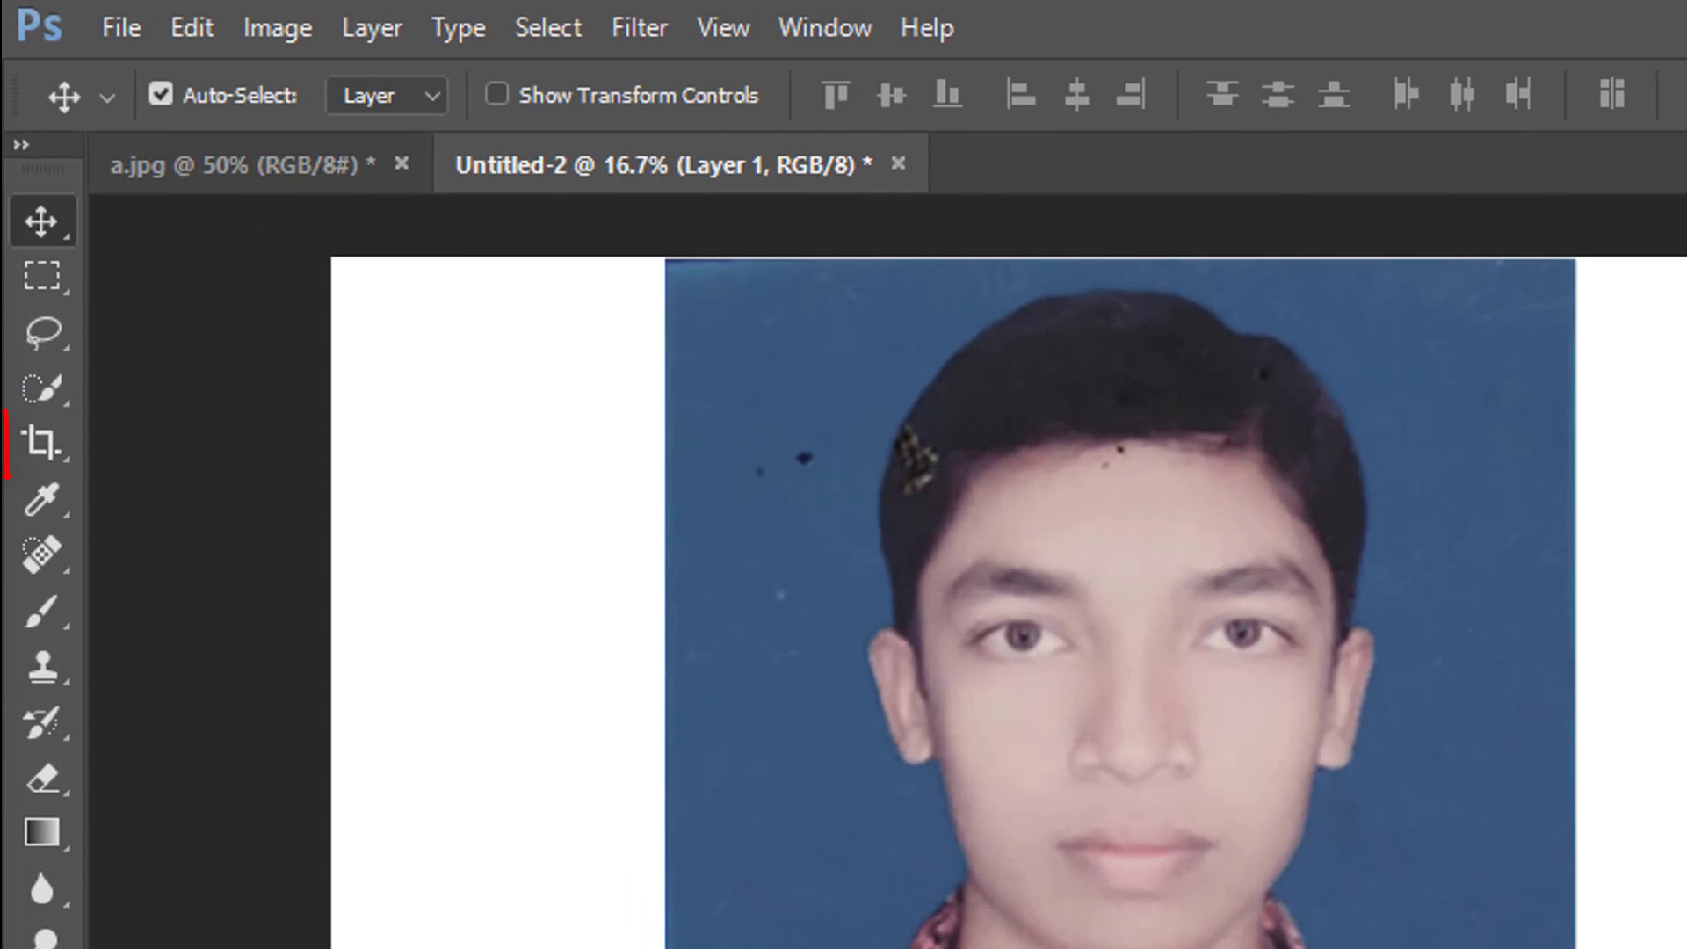
# Crop the document around the portrait at a 40 : 50 ratio, trimming away the white margins and the edges.
pyautogui.click(26, 430)
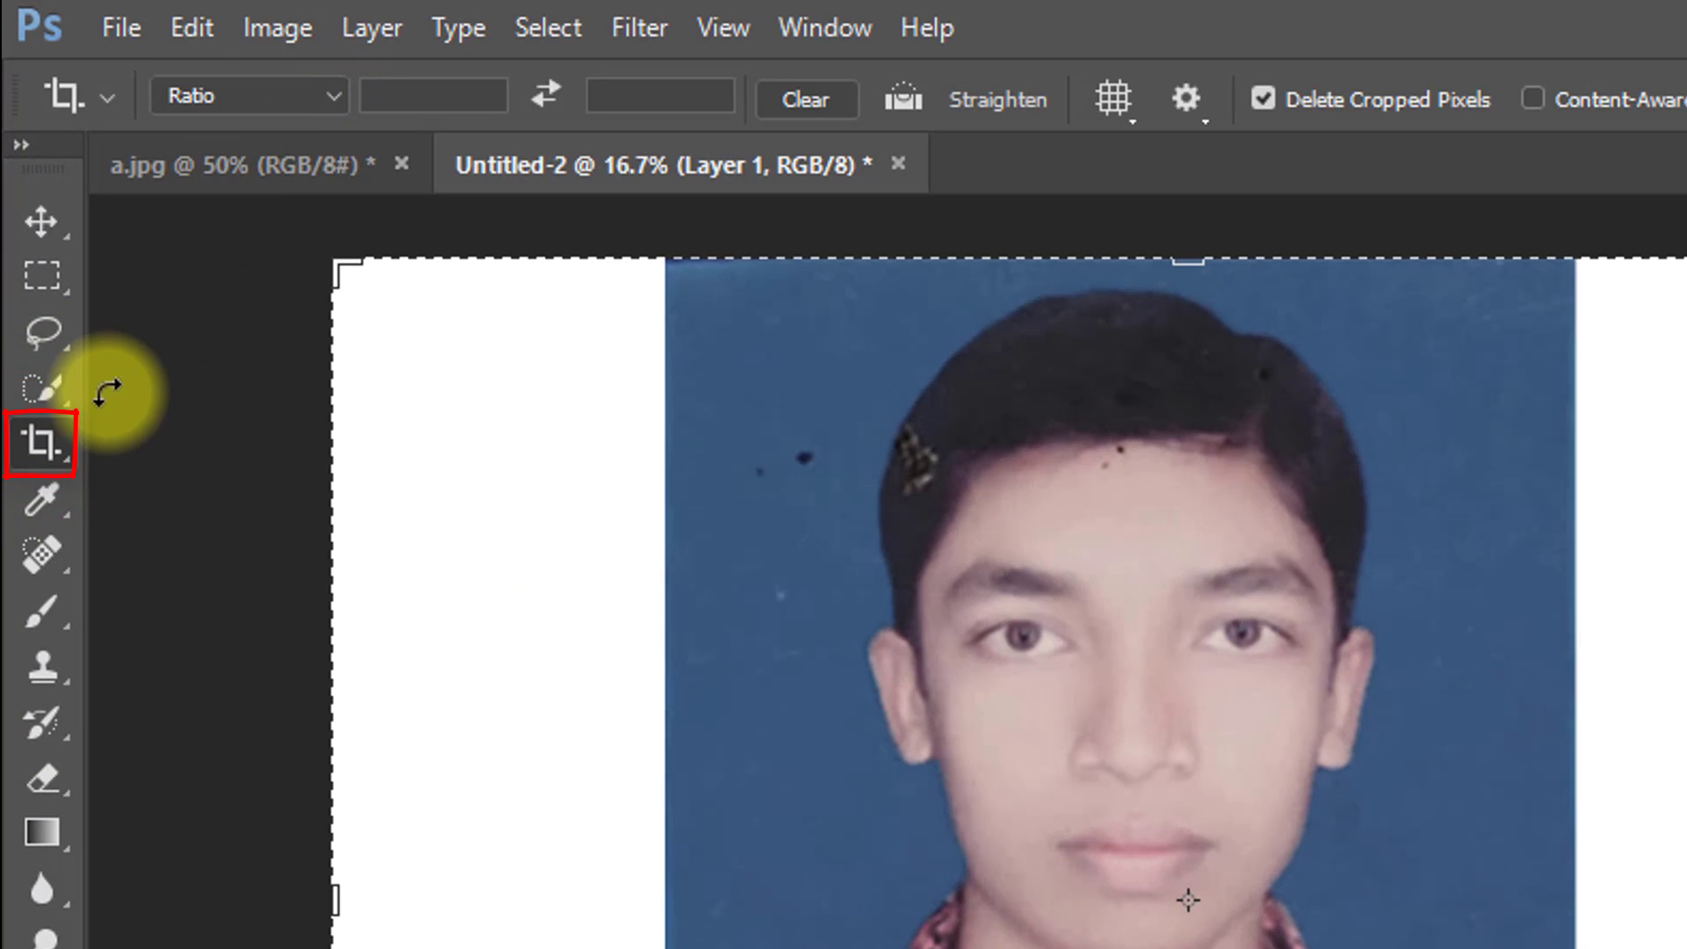
pyautogui.click(409, 89)
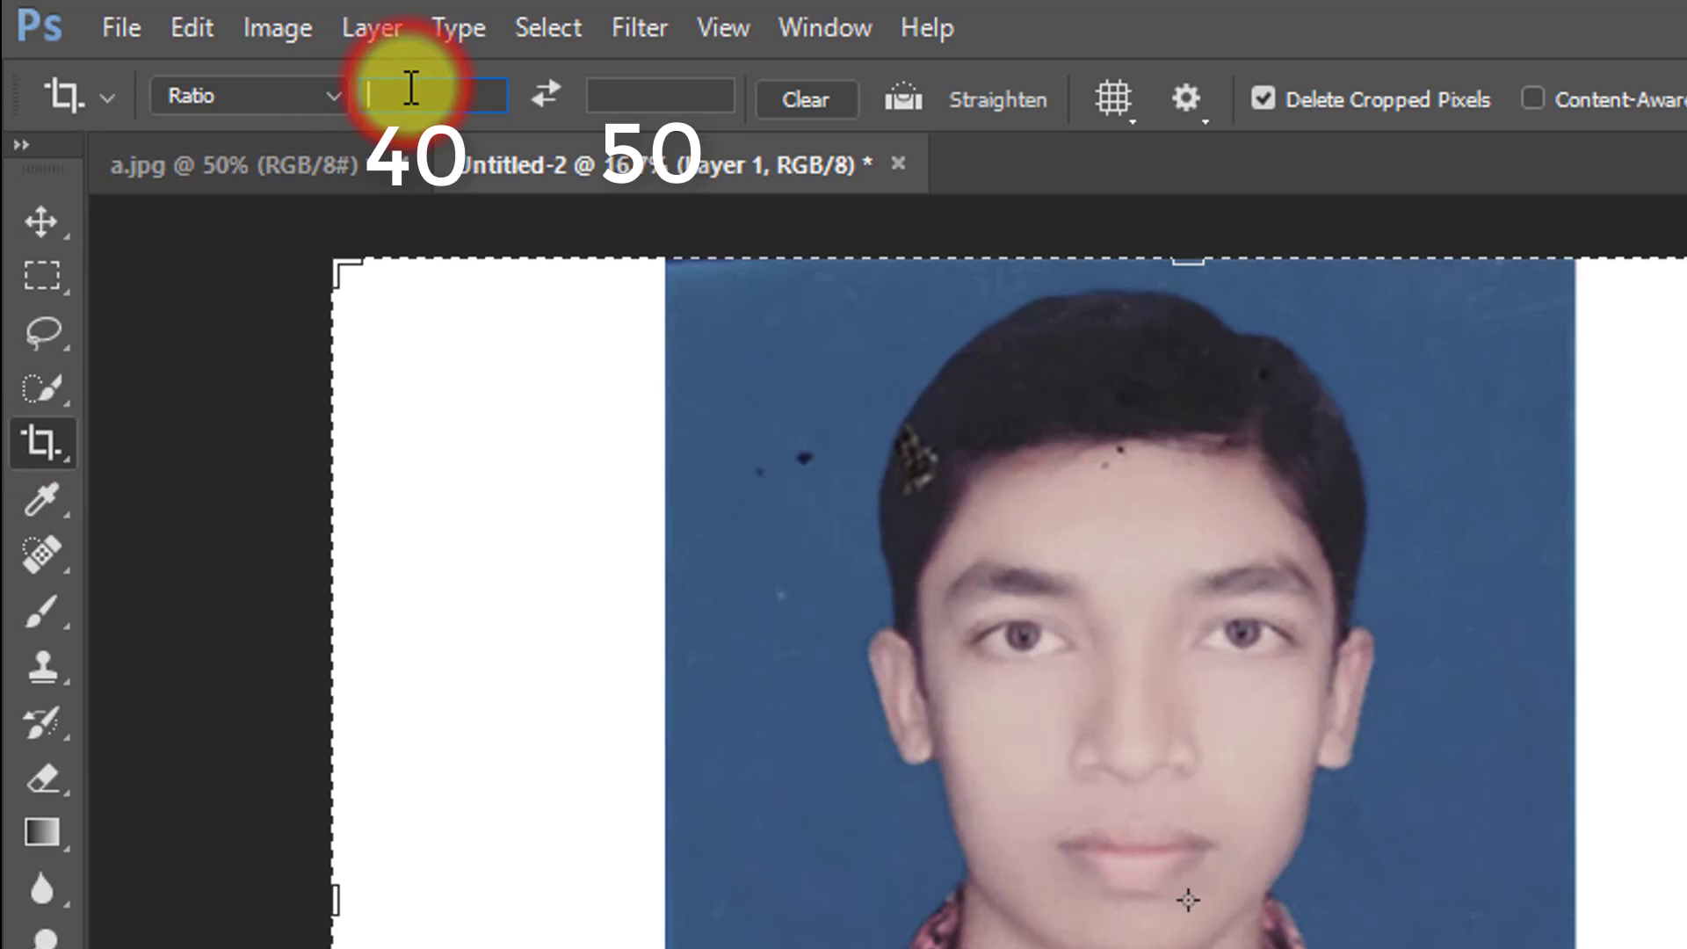
pyautogui.write('40')
pyautogui.click(624, 84)
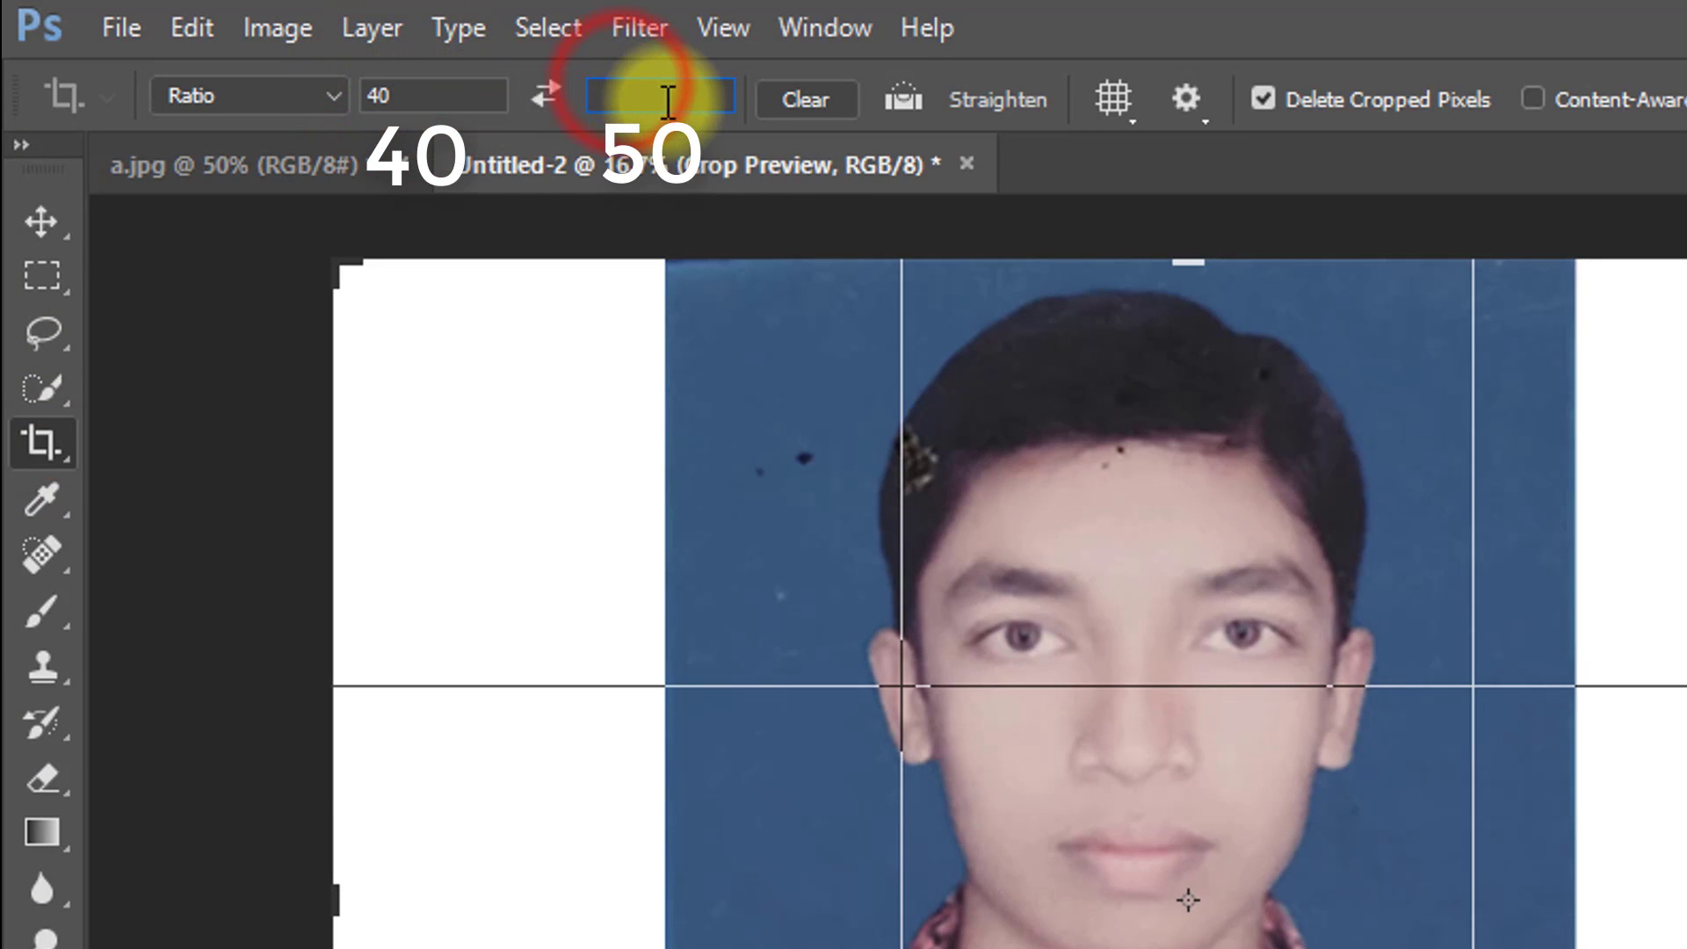
pyautogui.write('50')
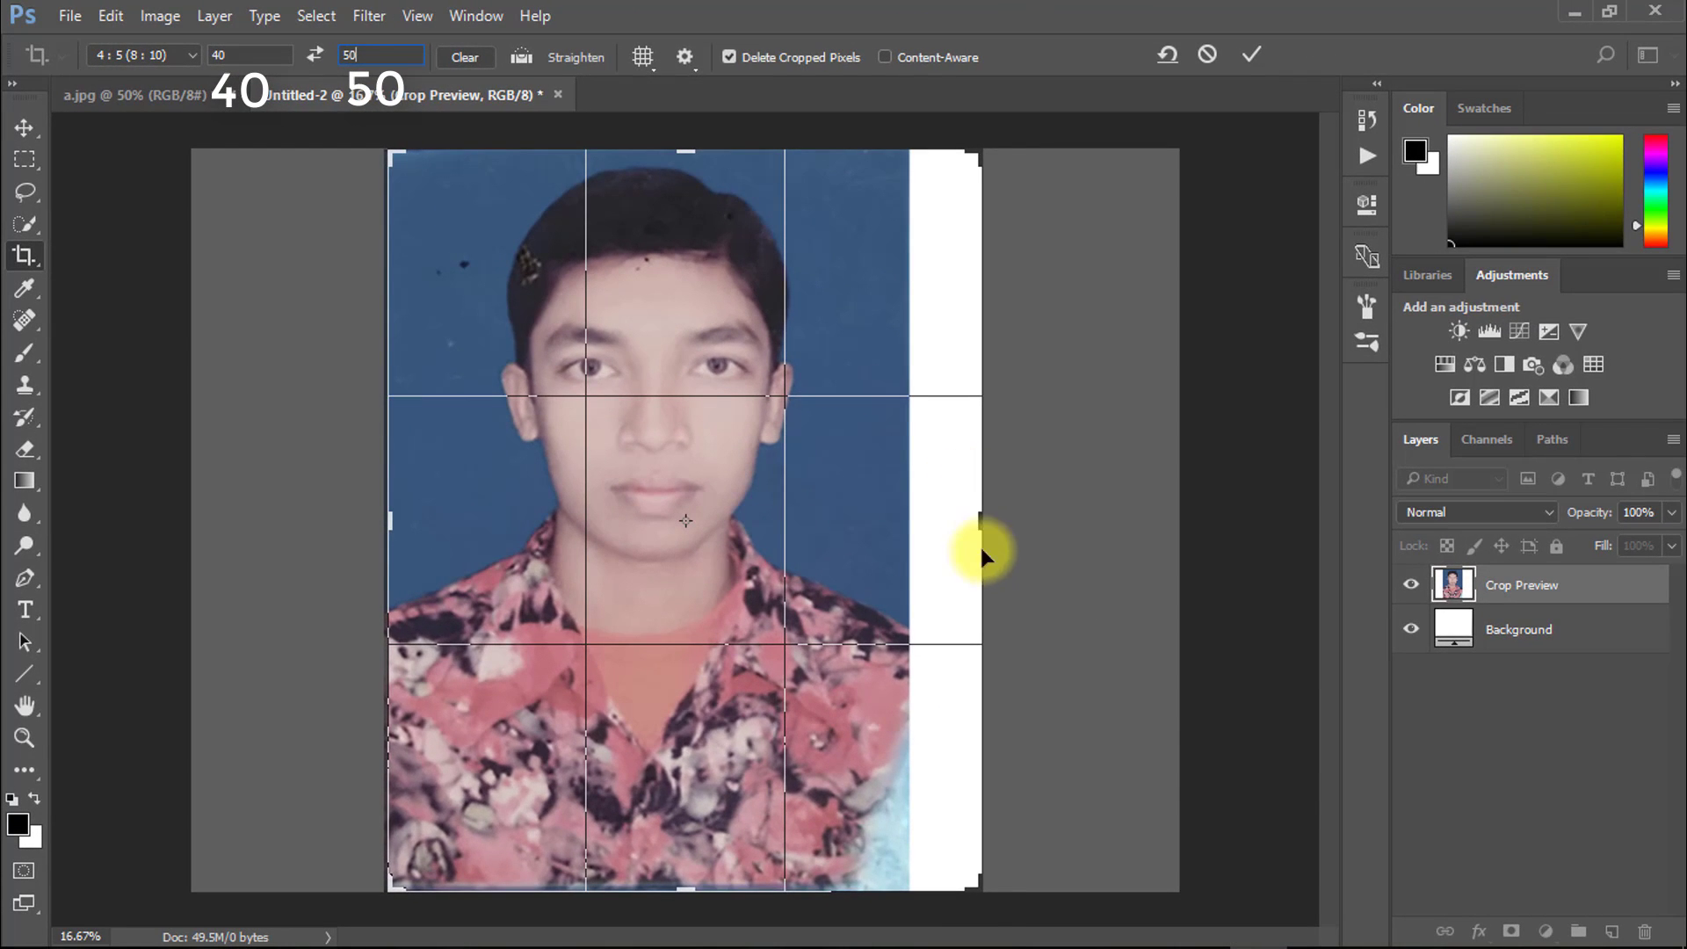
pyautogui.moveTo(975, 895); pyautogui.dragTo(929, 862)
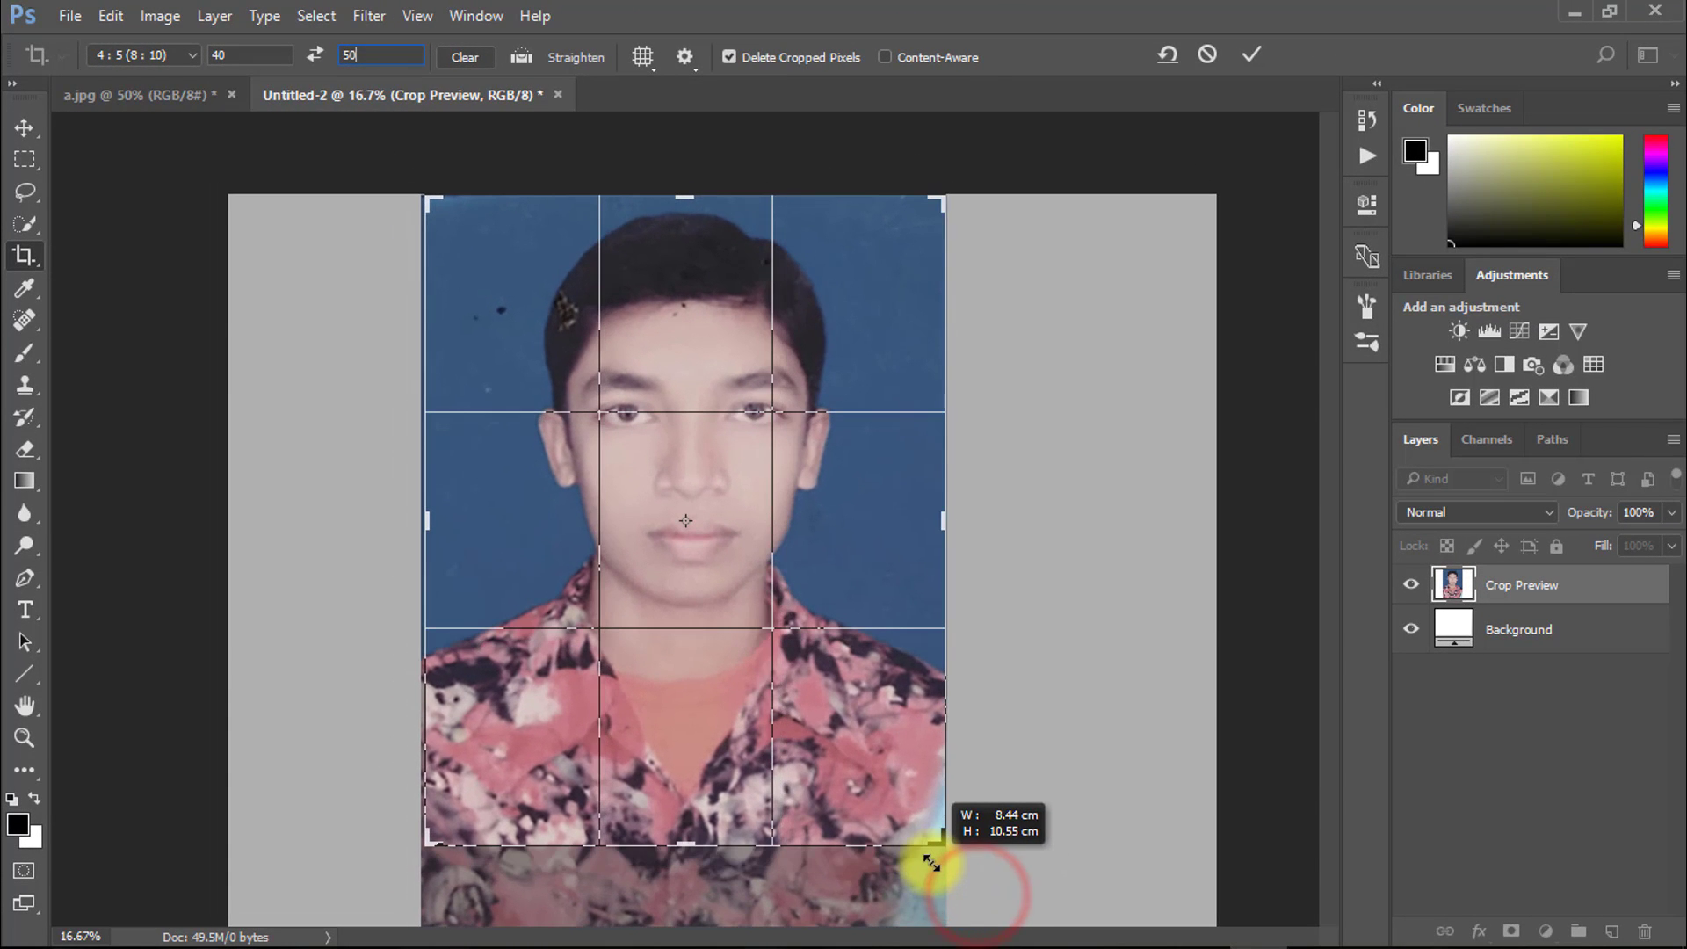
pyautogui.press('Return')
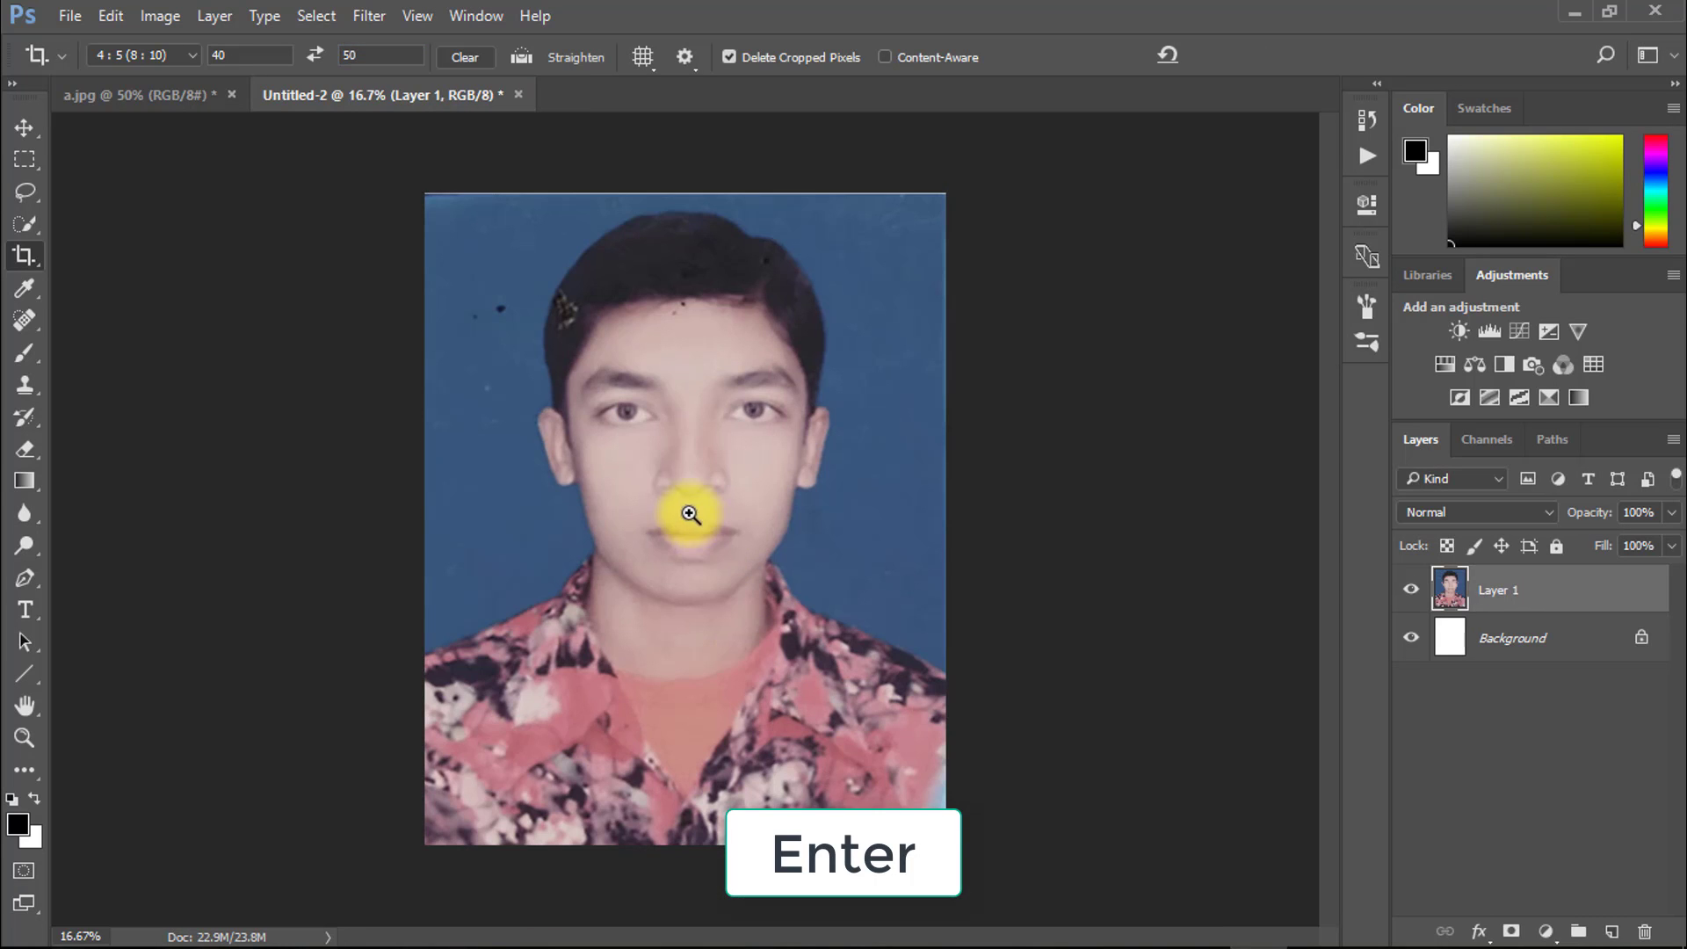
pyautogui.click(726, 705)
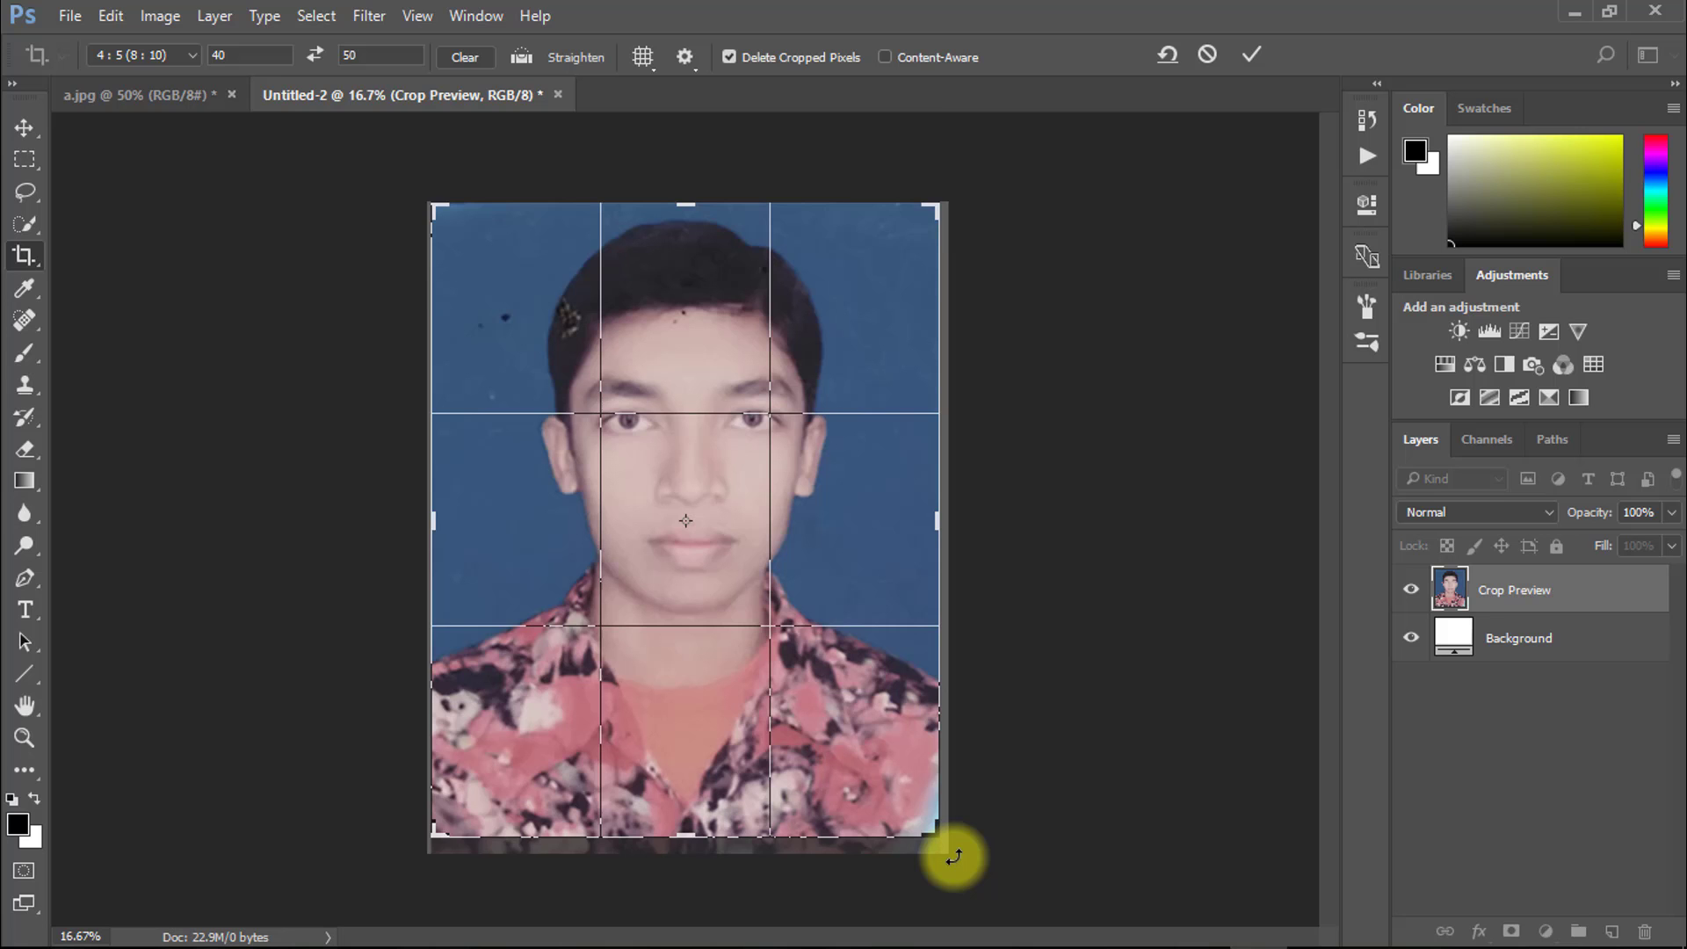
pyautogui.press('Return')
# Remove the small dark spots on the forehead below the hairline with the Spot Healing Brush.
pyautogui.click(568, 293)
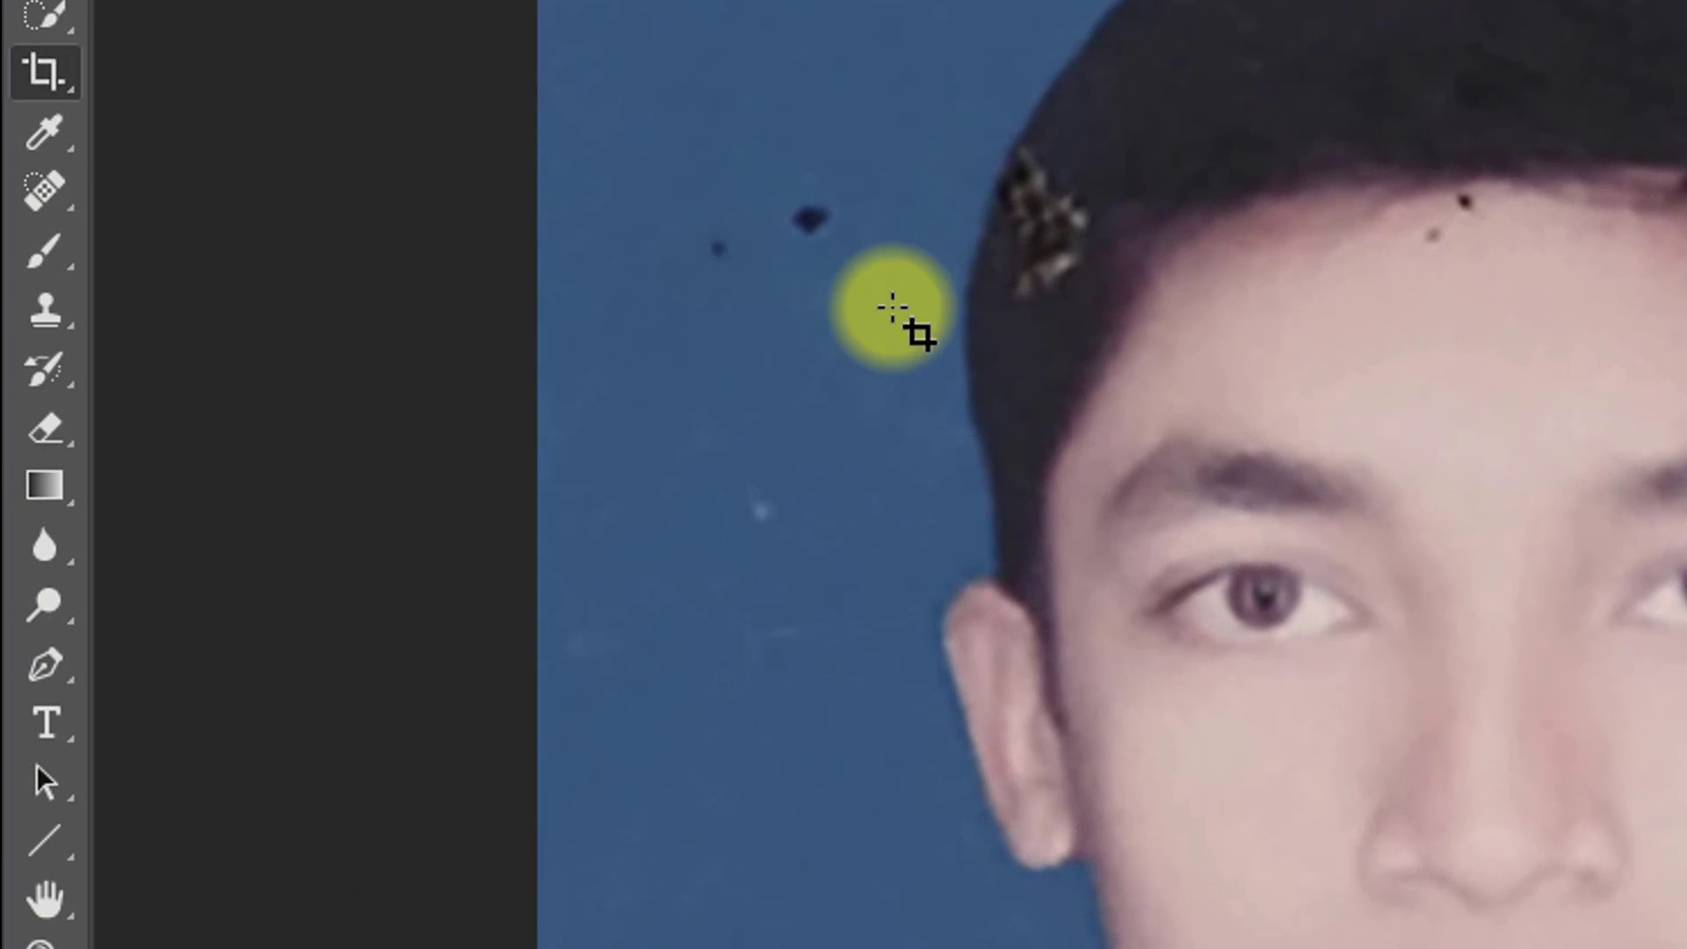
pyautogui.rightClick(36, 188)
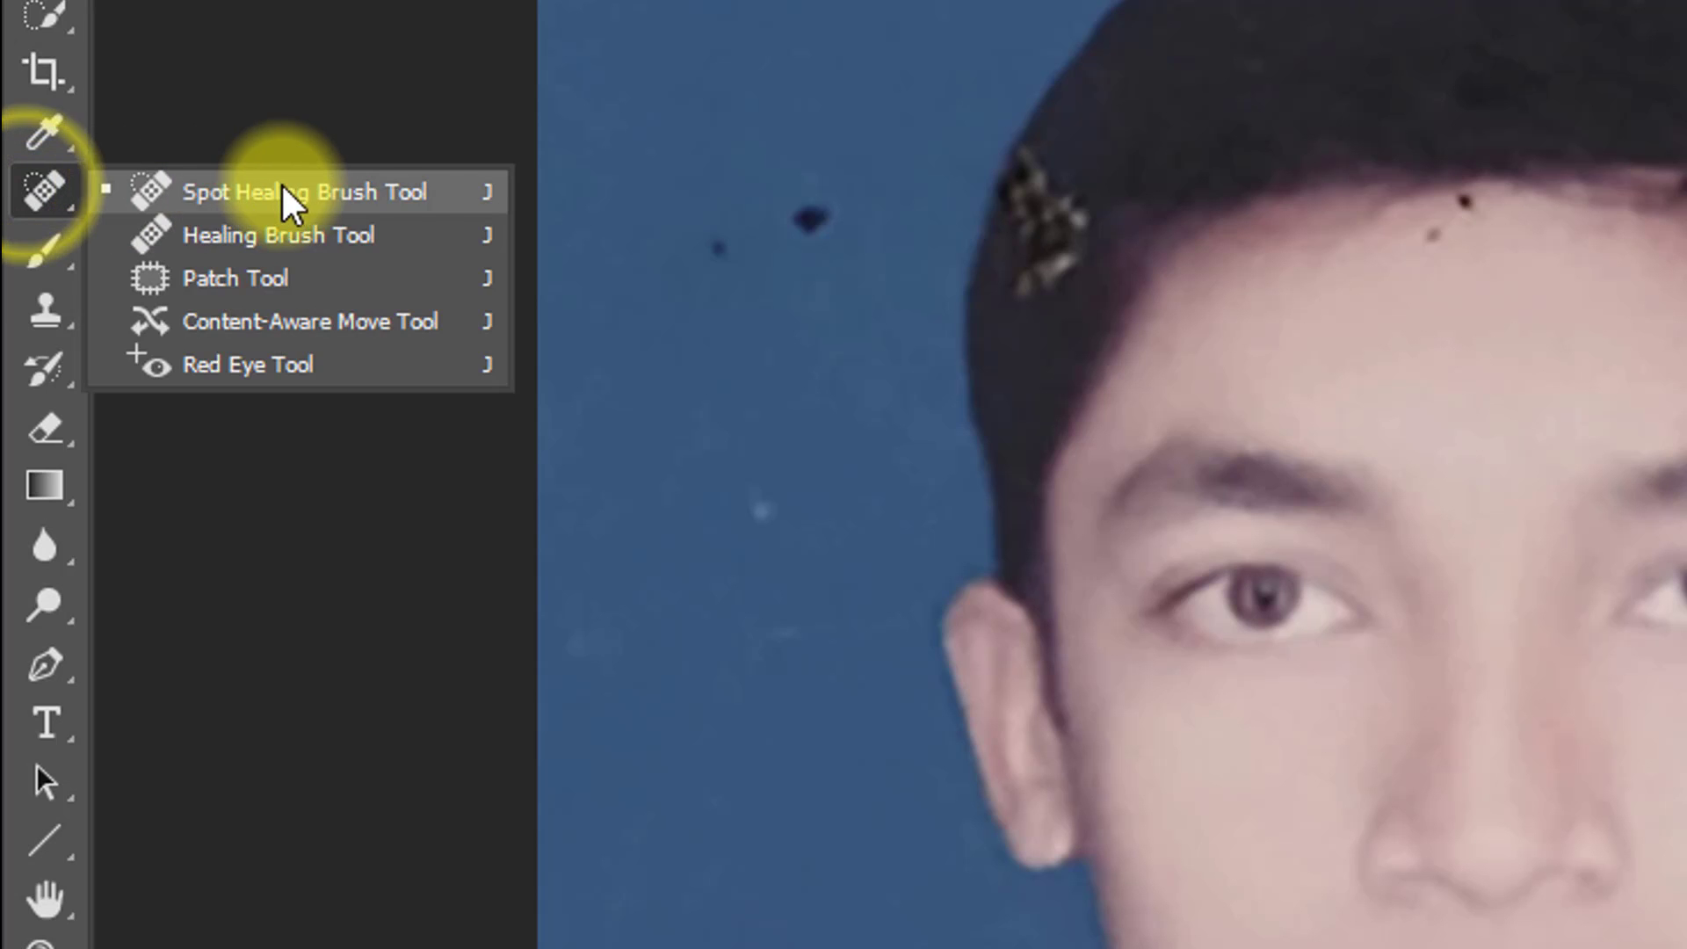
pyautogui.click(385, 193)
pyautogui.keyDown('ctrl'); pyautogui.click(1440, 317); pyautogui.keyUp('ctrl')
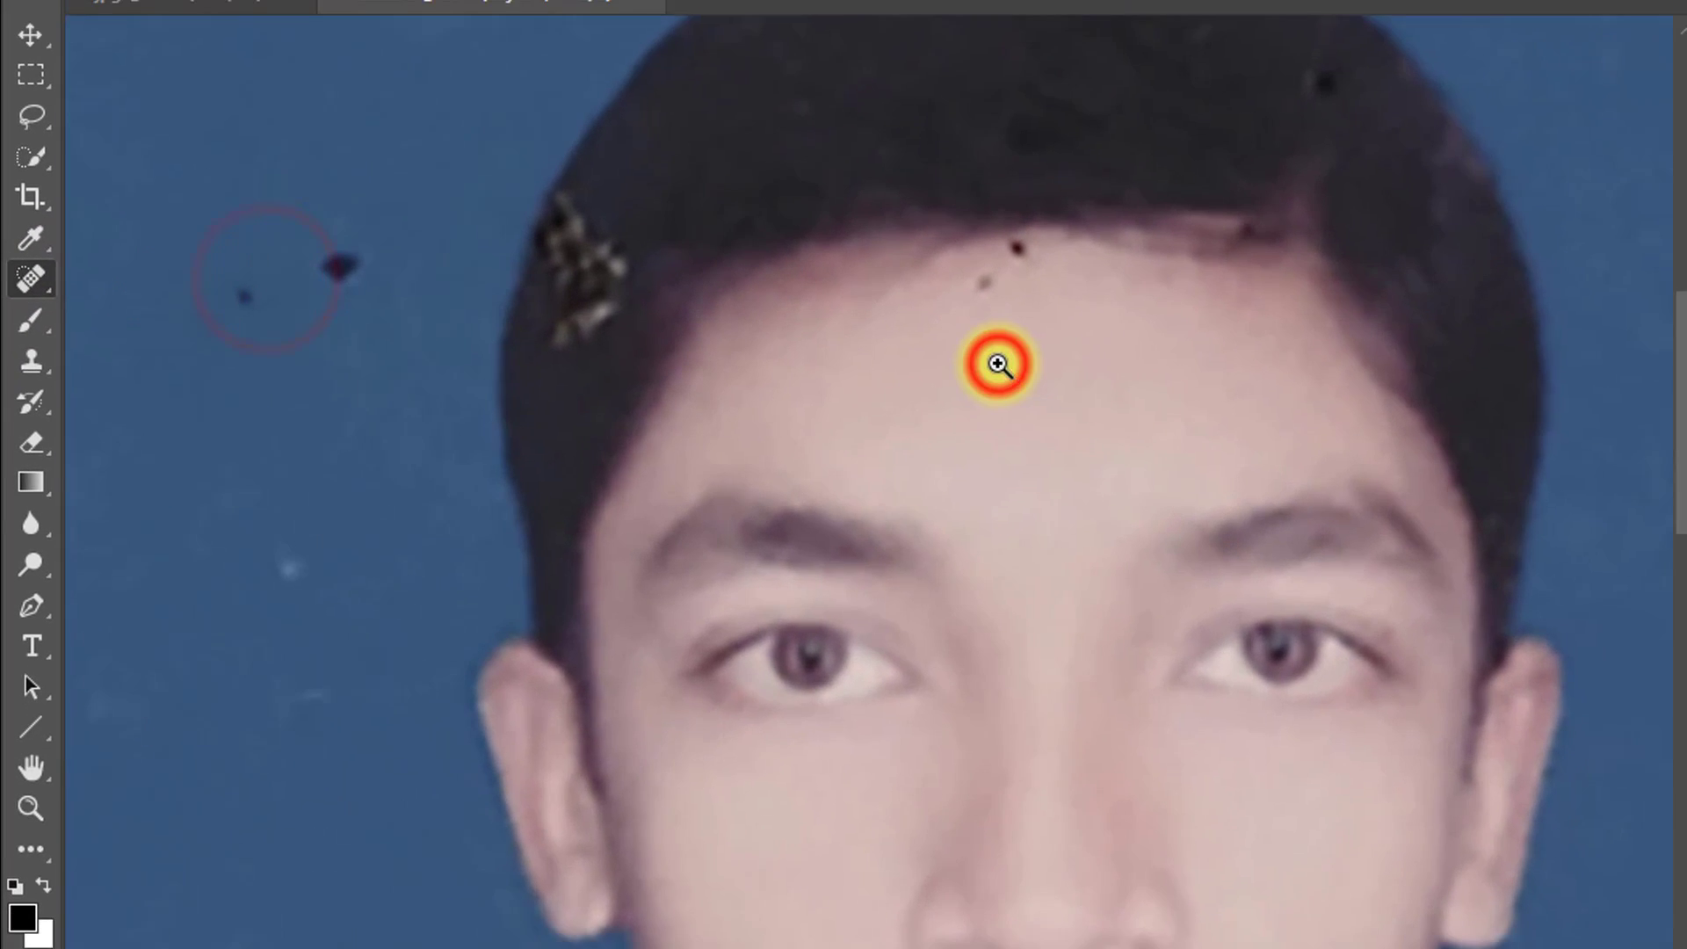
pyautogui.keyDown('ctrl'); pyautogui.click(1440, 317); pyautogui.keyUp('ctrl')
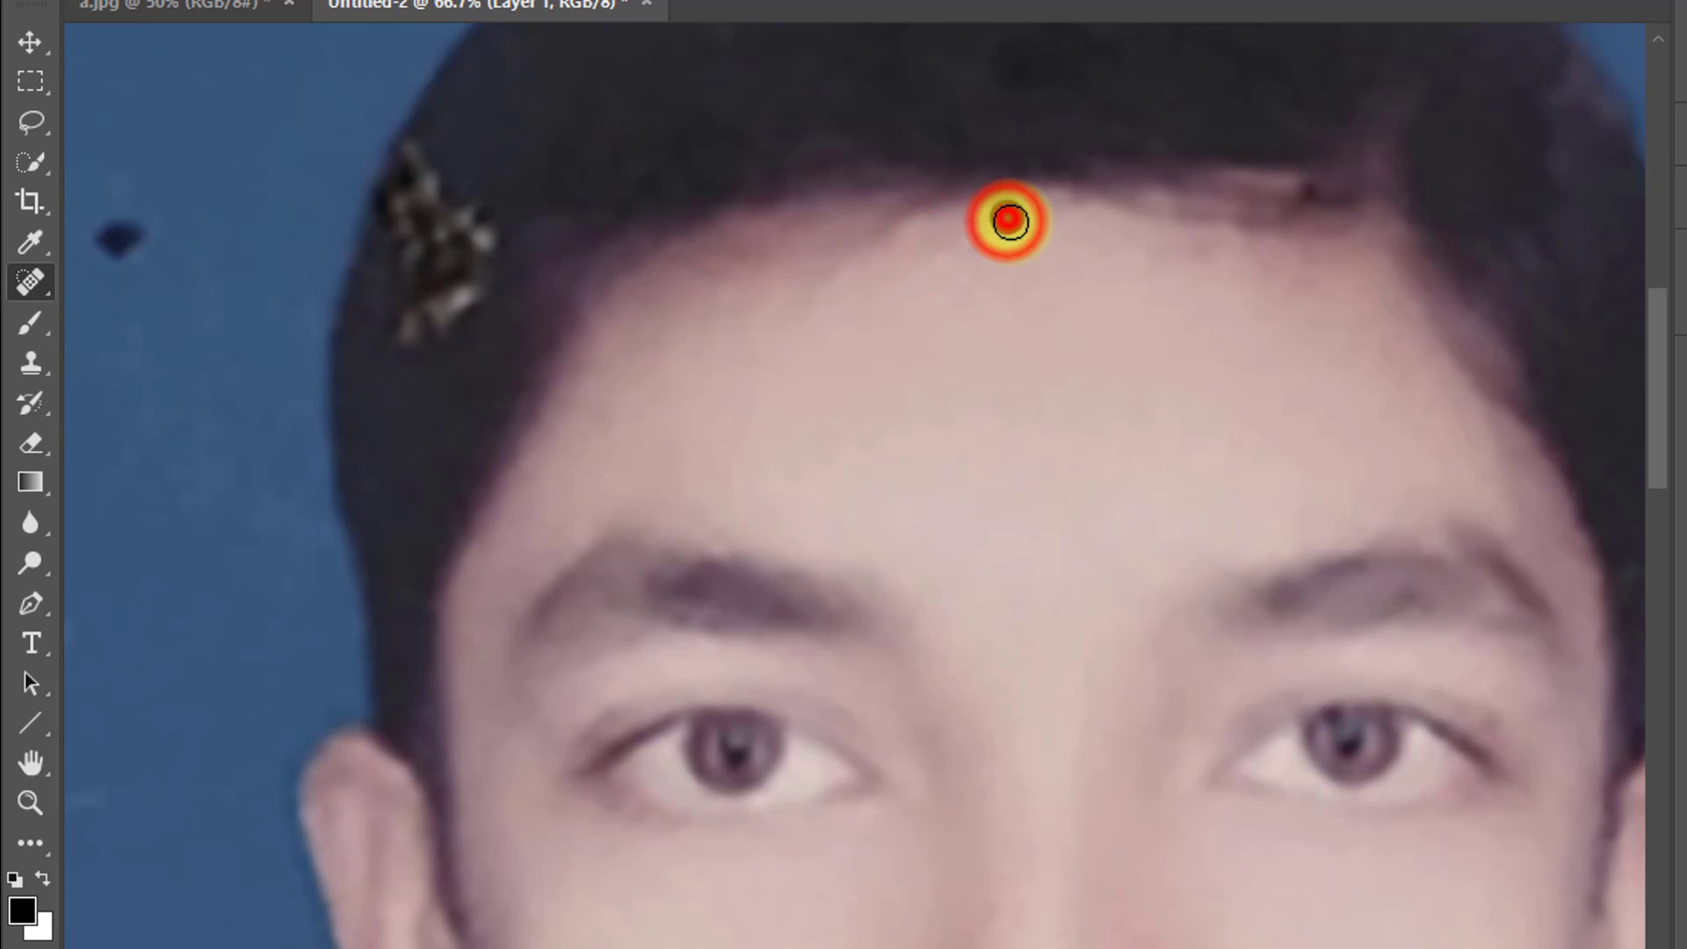
# Inspect the lower face, neck and shirt of the portrait for remaining blemishes.
pyautogui.moveTo(956, 545); pyautogui.dragTo(980, 204)
pyautogui.moveTo(983, 582); pyautogui.dragTo(899, 185)
pyautogui.moveTo(990, 650); pyautogui.dragTo(927, 237)
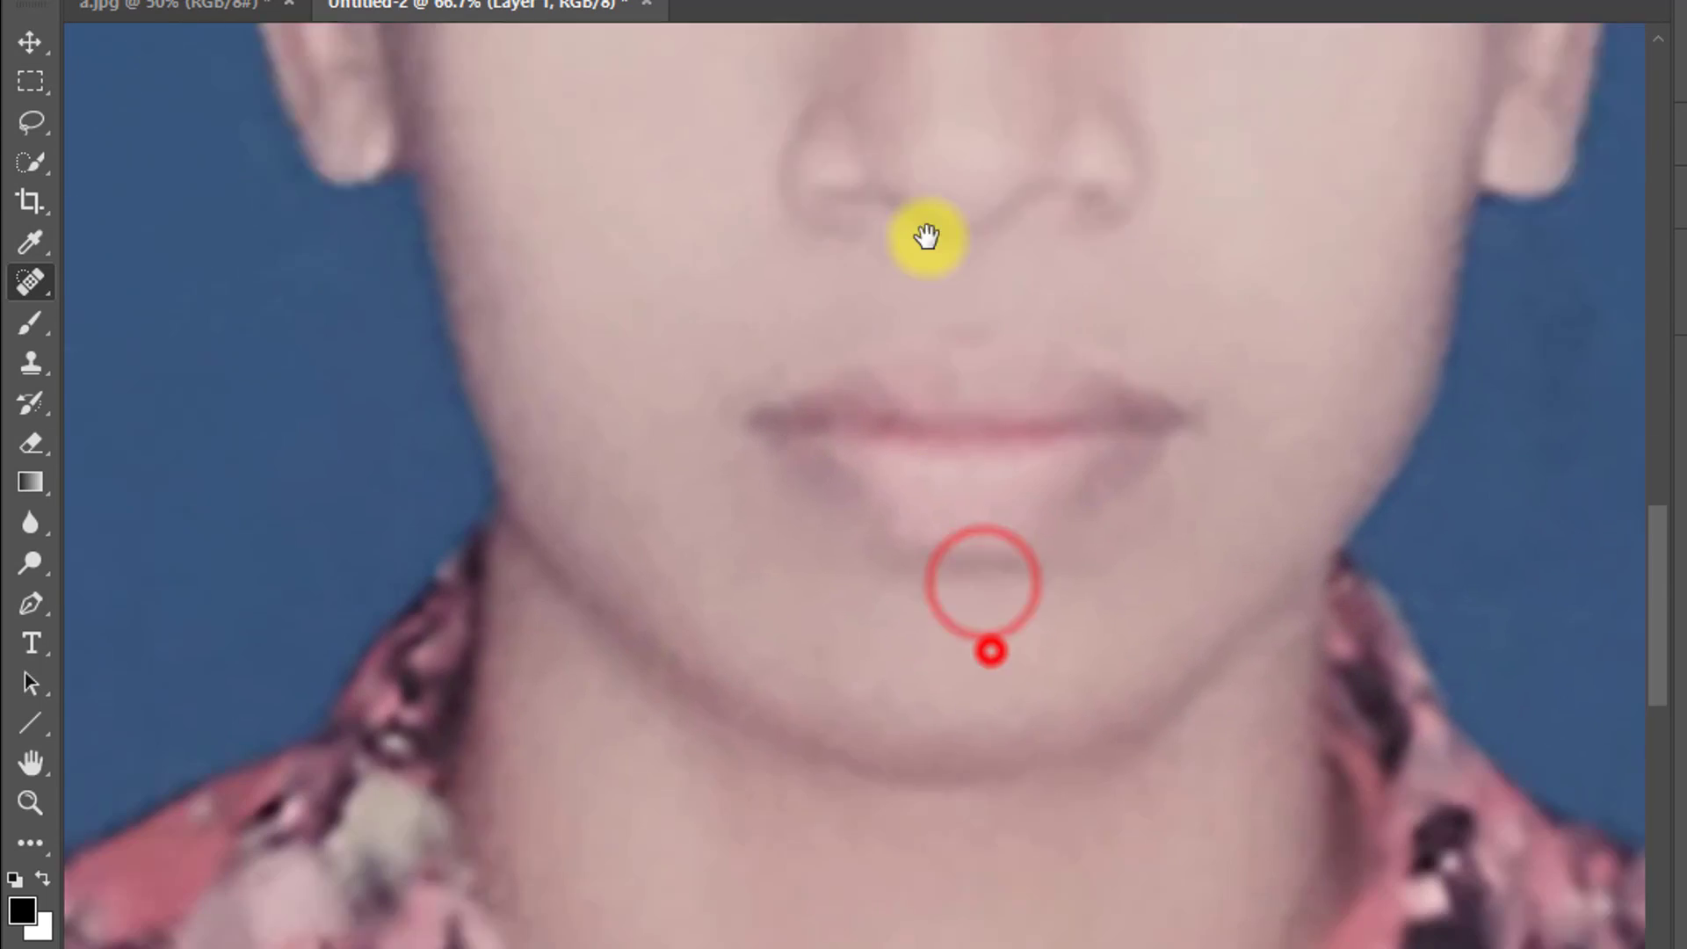
pyautogui.moveTo(916, 670); pyautogui.dragTo(904, 512)
pyautogui.keyDown('alt'); pyautogui.click(908, 512); pyautogui.keyUp('alt')
pyautogui.keyDown('alt'); pyautogui.click(909, 513); pyautogui.keyUp('alt')
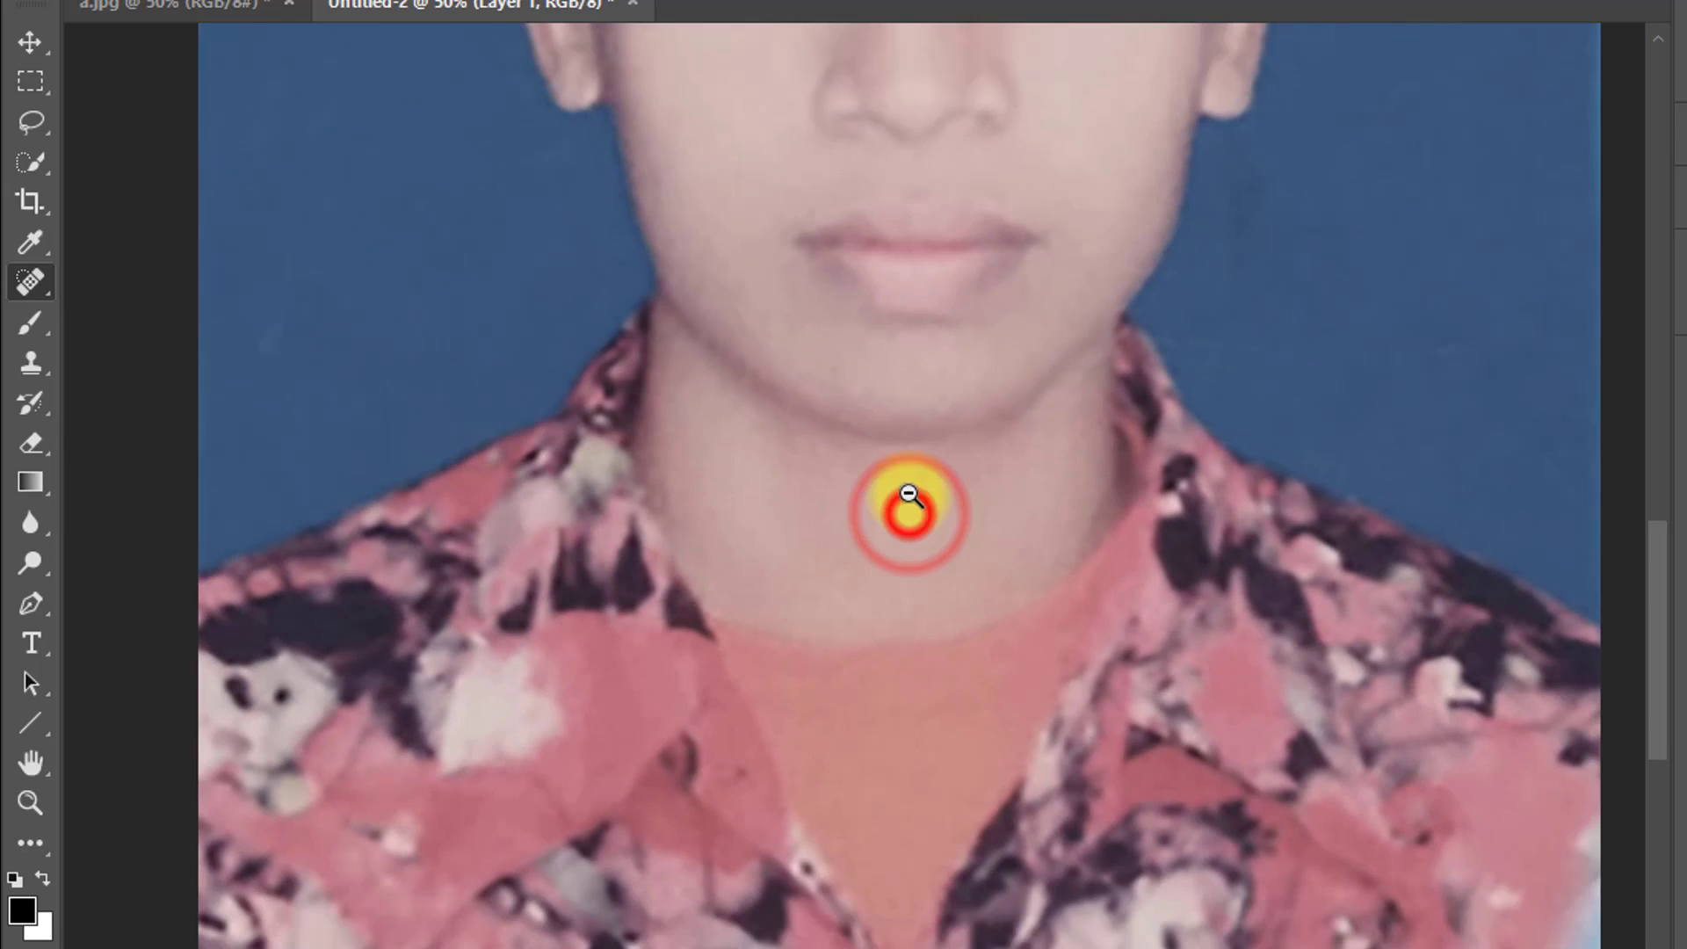
pyautogui.moveTo(905, 243); pyautogui.dragTo(905, 727)
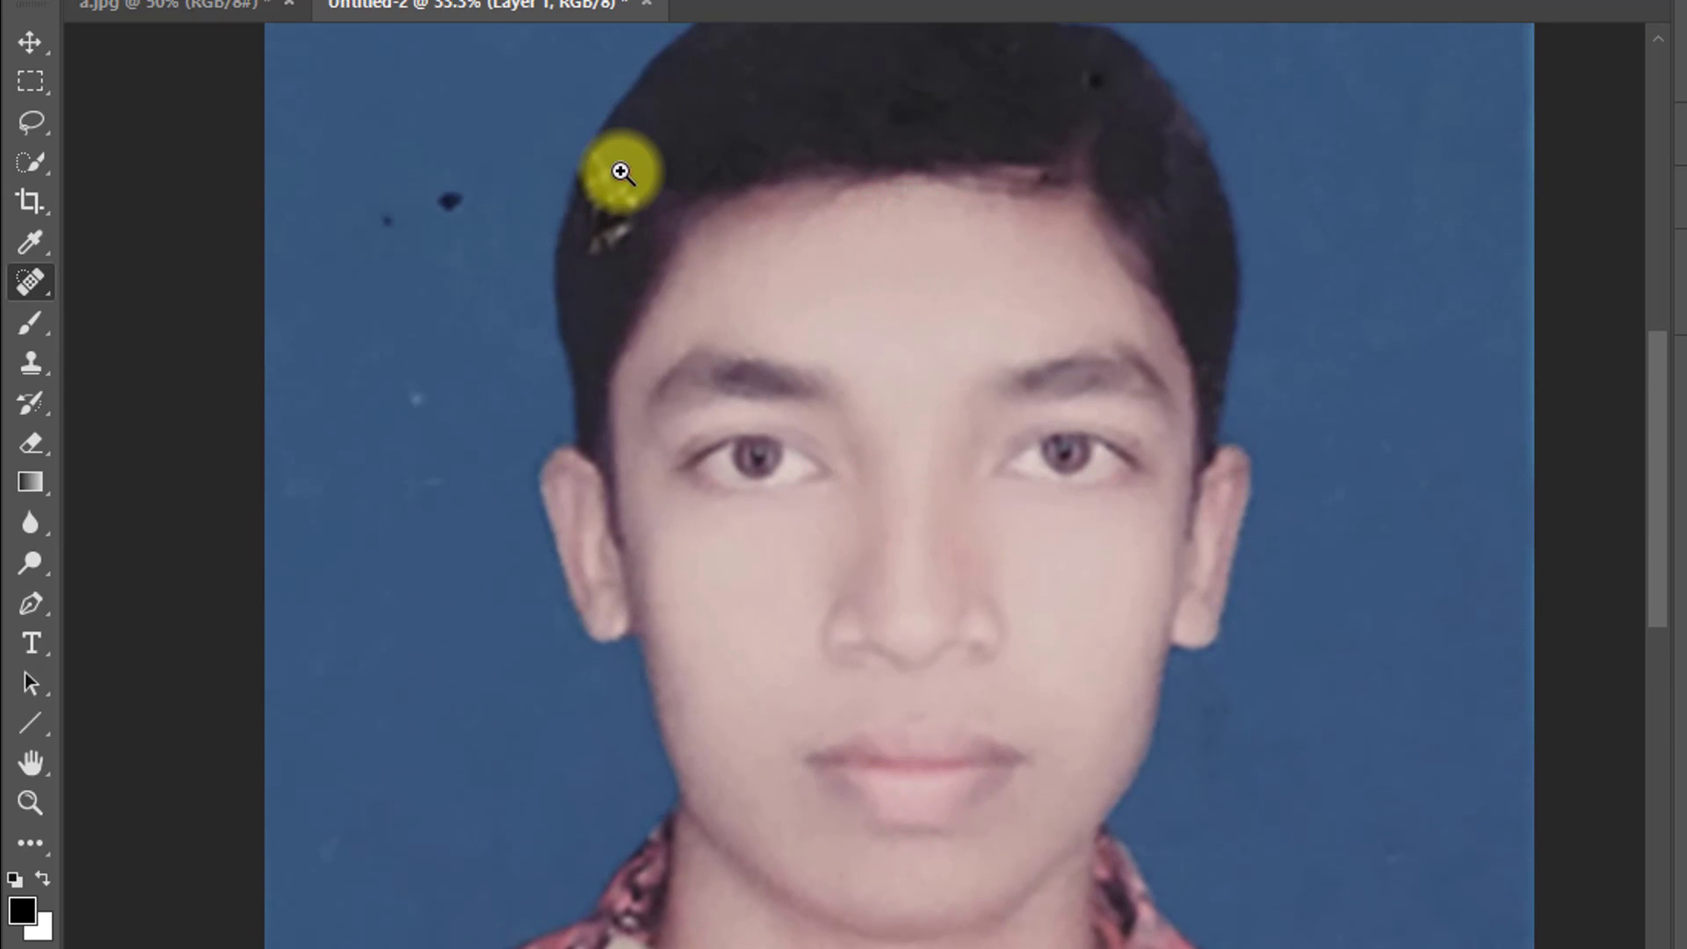
# Clone clean hair over the upper part of the damaged patch at the side of the hair with the Clone Stamp.
pyautogui.keyDown('ctrl'); pyautogui.click(621, 170); pyautogui.keyUp('ctrl')
pyautogui.moveTo(636, 167); pyautogui.dragTo(661, 462)
pyautogui.keyDown('ctrl'); pyautogui.click(663, 466); pyautogui.keyUp('ctrl')
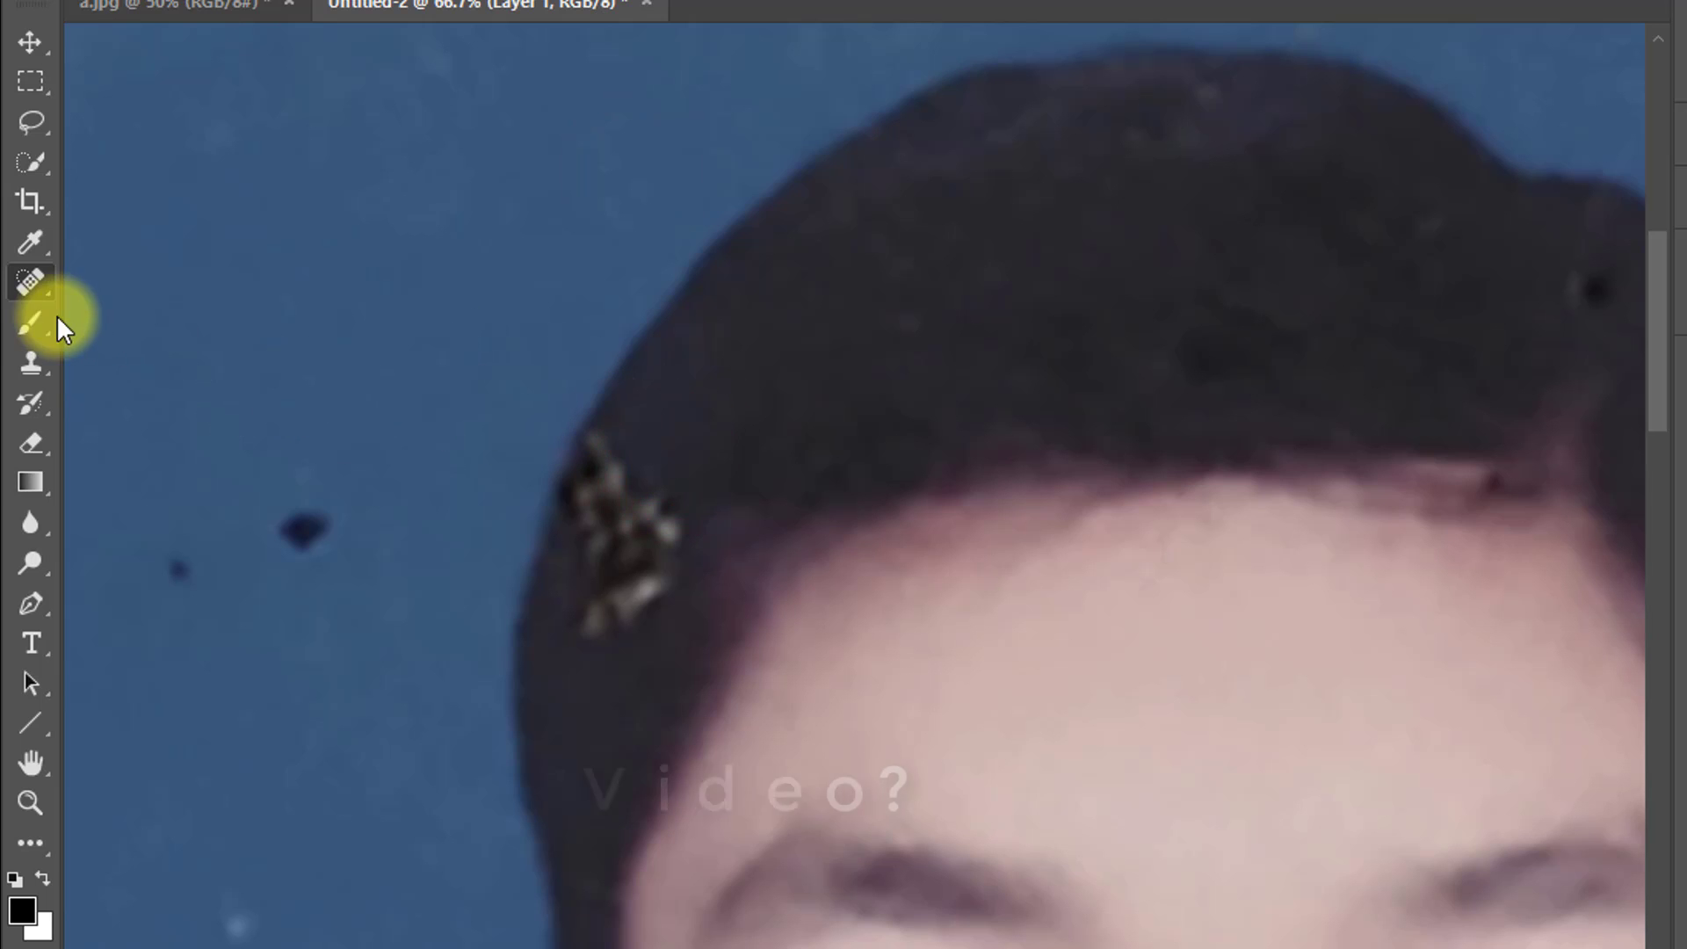
pyautogui.moveTo(30, 363); pyautogui.dragTo(220, 371)
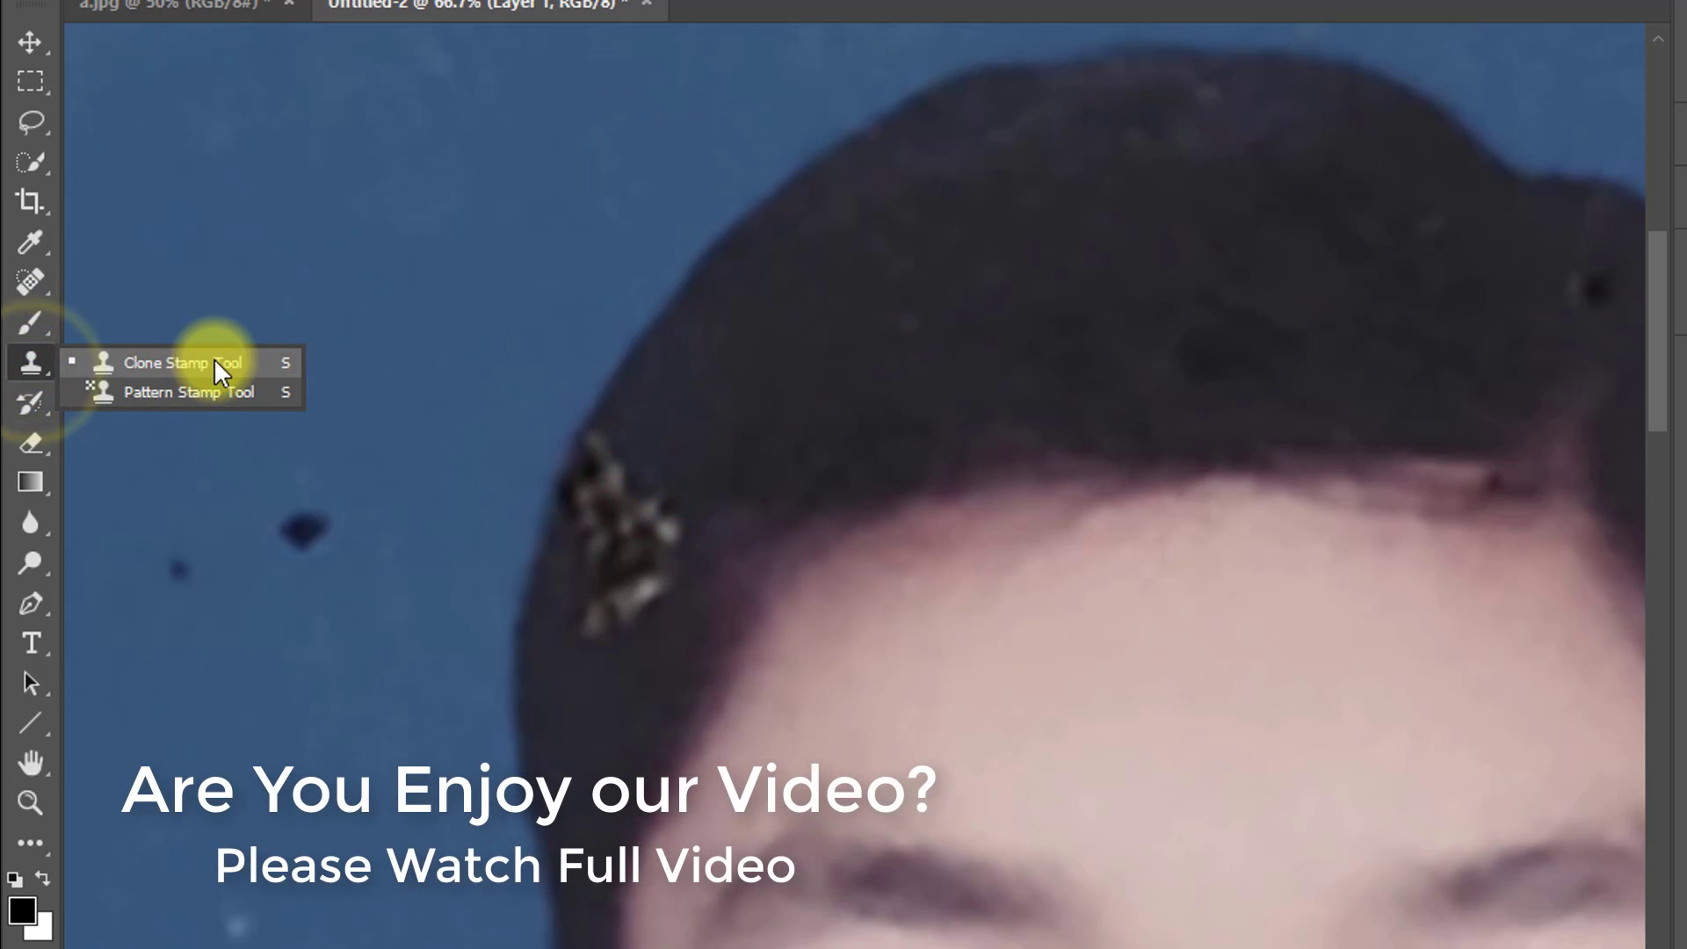
pyautogui.press('alt')
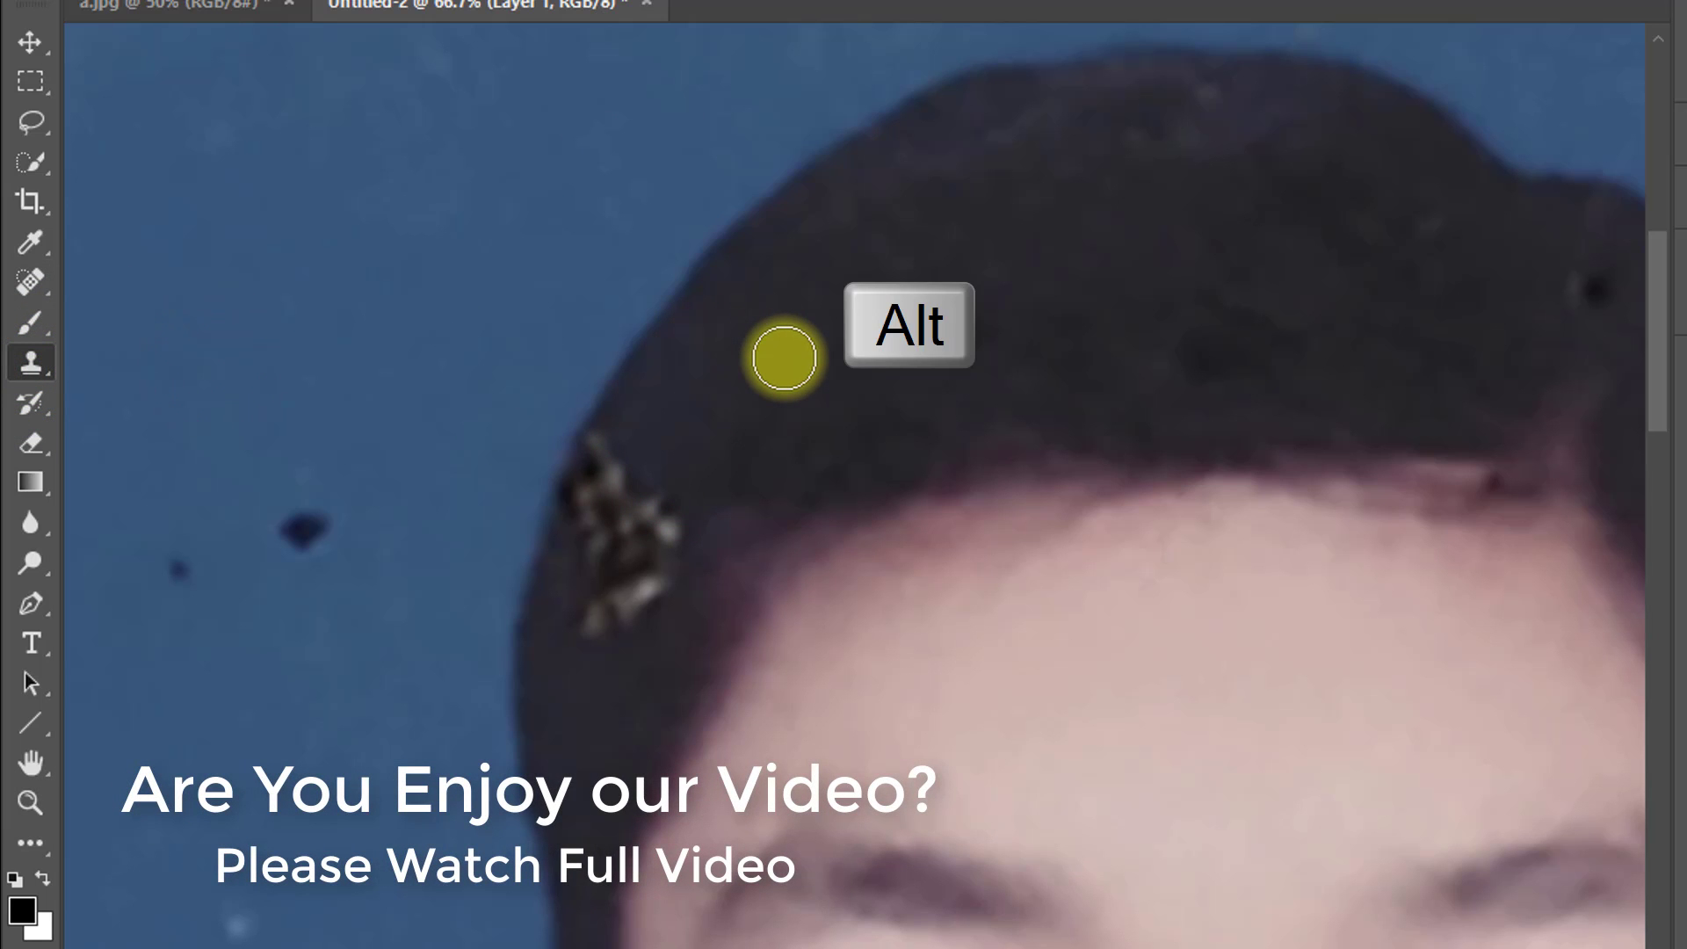
pyautogui.keyDown('alt'); pyautogui.click(785, 356); pyautogui.keyUp('alt')
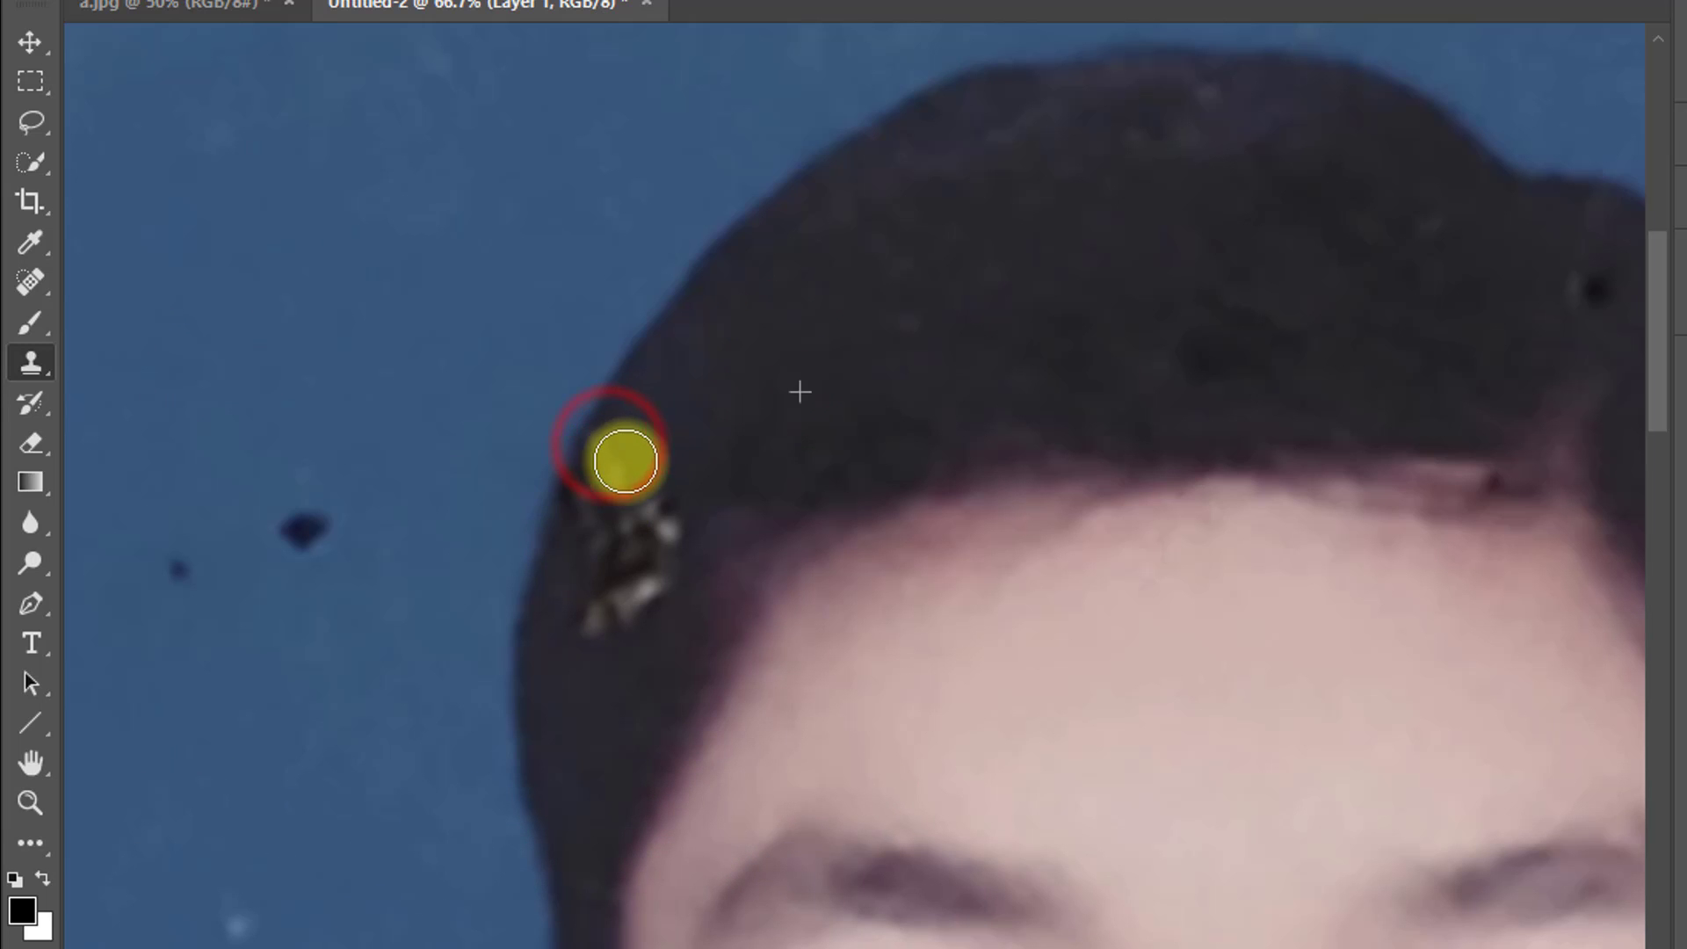
pyautogui.click(605, 484)
pyautogui.click(624, 452)
pyautogui.click(588, 483)
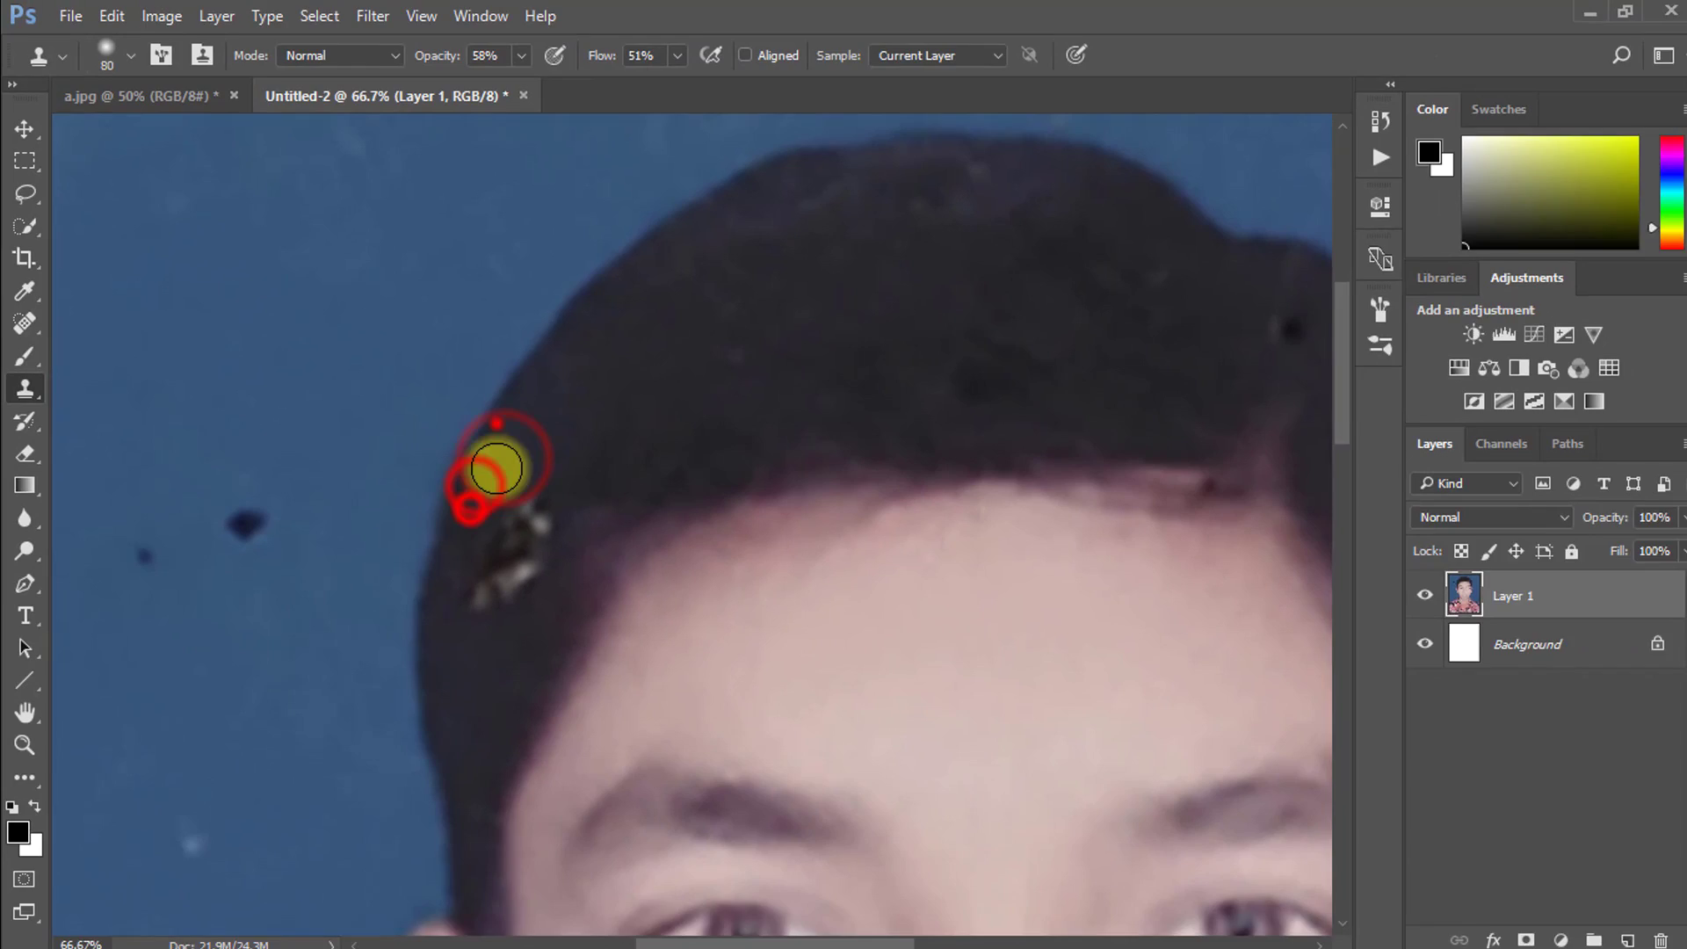
pyautogui.click(580, 510)
pyautogui.click(612, 406)
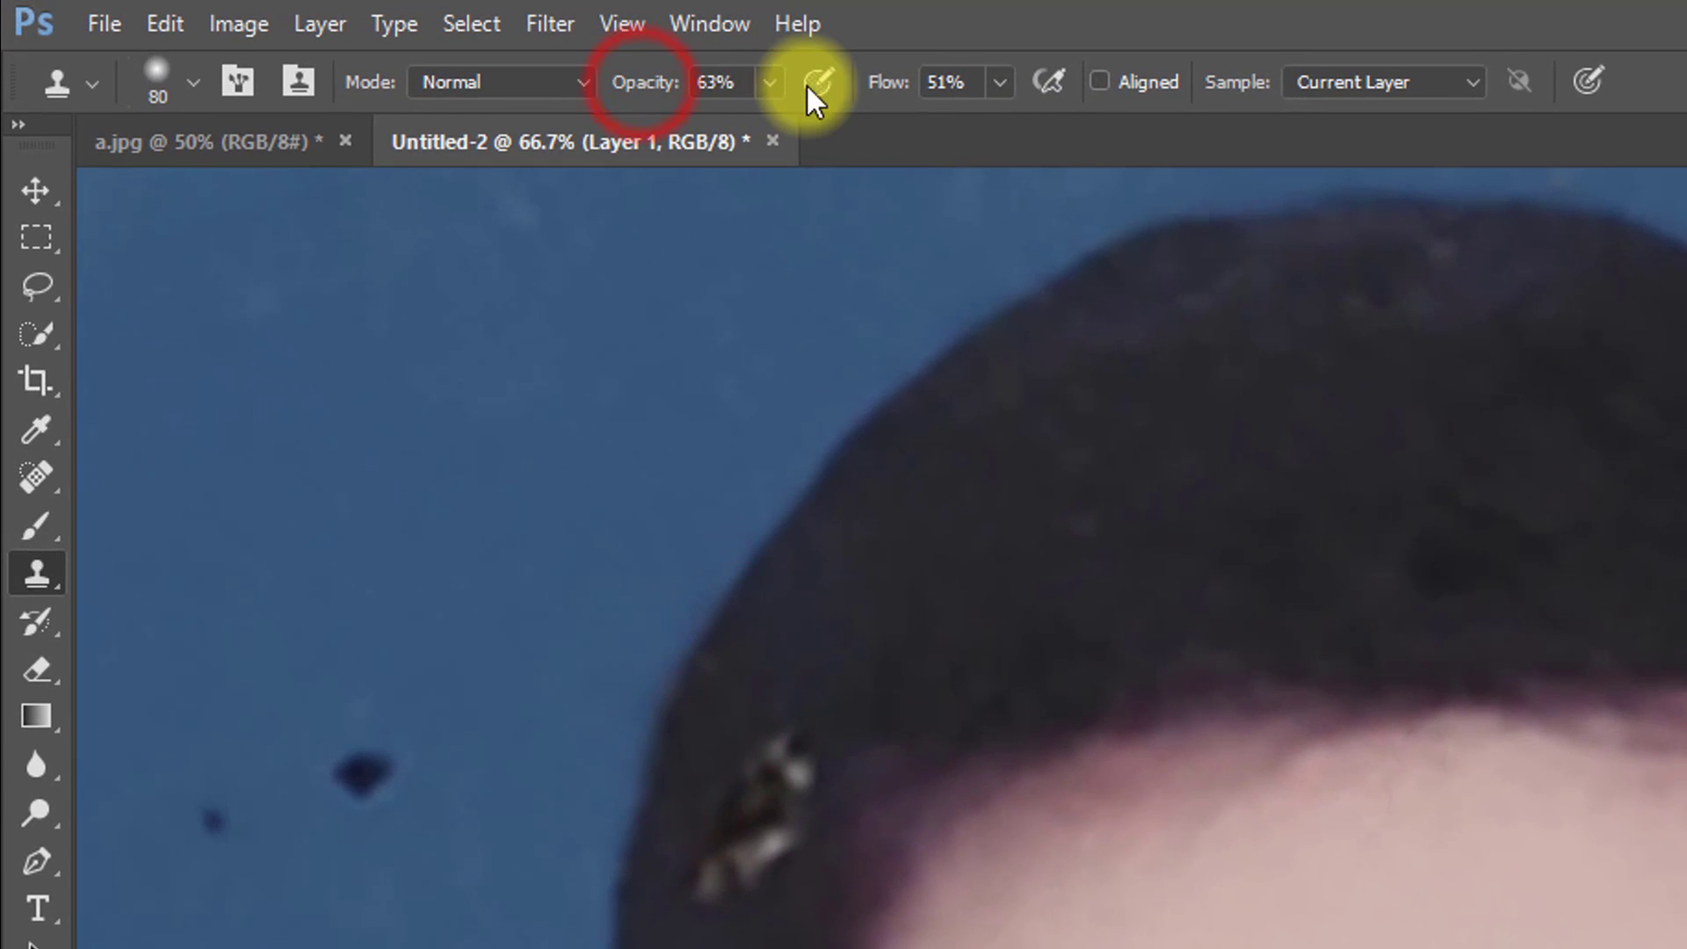
# Set the Clone Stamp flow to 77% and clone clean dark hair over the light damaged patch on the left side.
pyautogui.moveTo(876, 81); pyautogui.dragTo(900, 79)
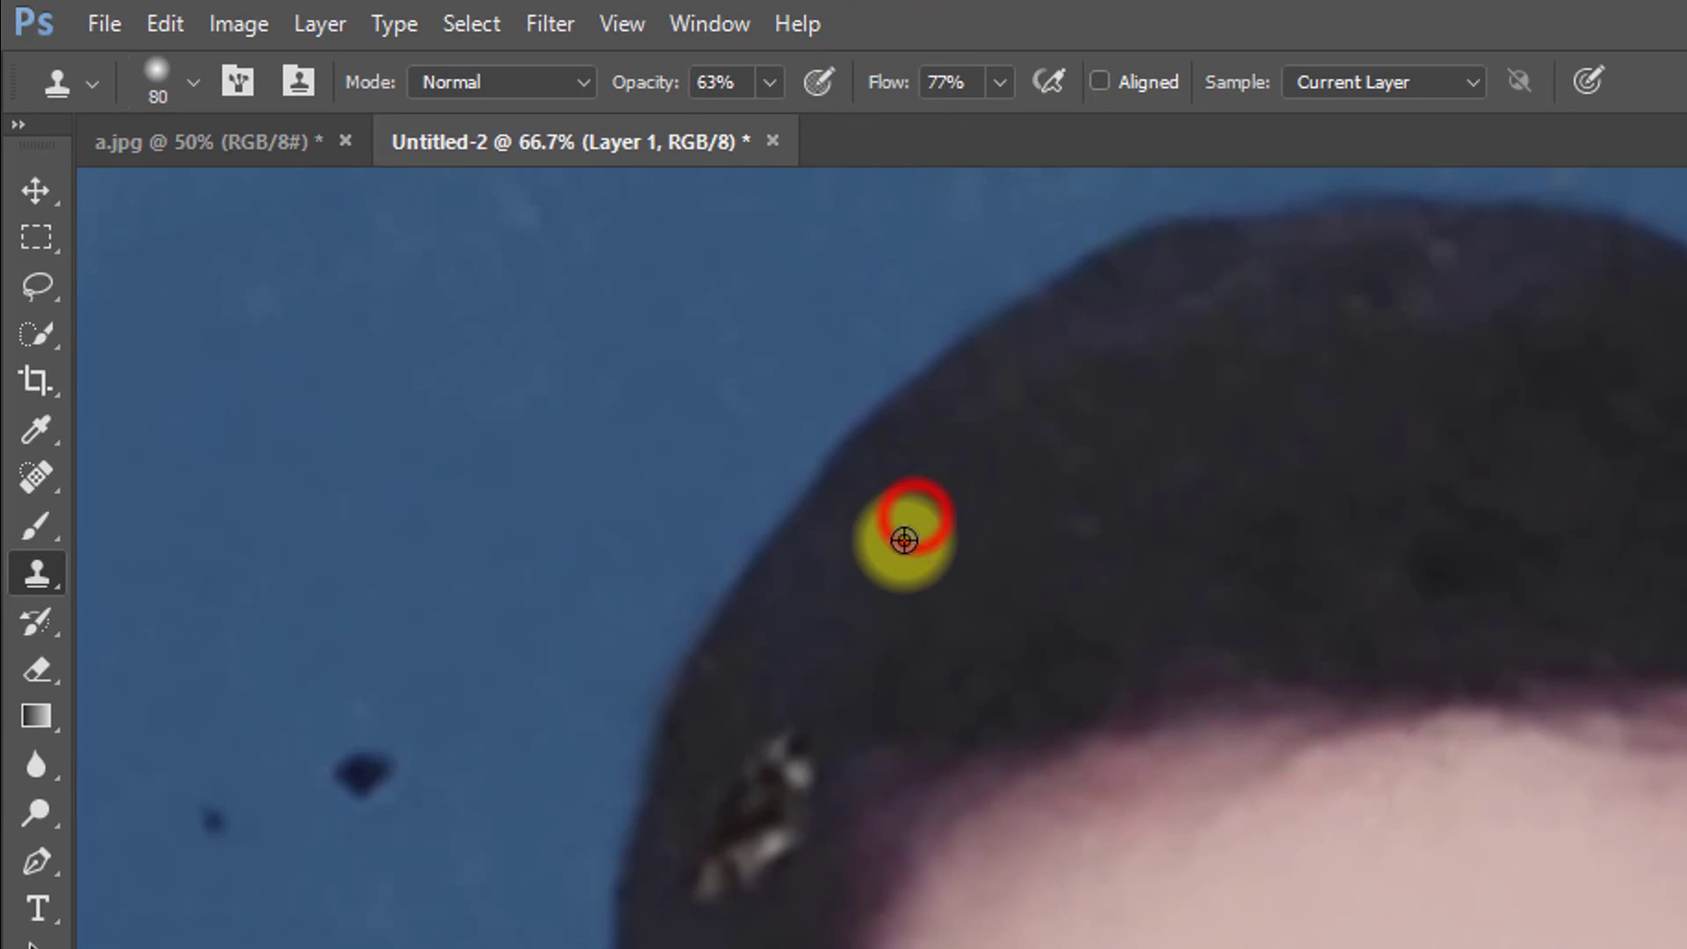
pyautogui.click(794, 741)
pyautogui.moveTo(761, 736); pyautogui.dragTo(765, 802)
pyautogui.click(803, 729)
pyautogui.click(773, 878)
pyautogui.click(808, 805)
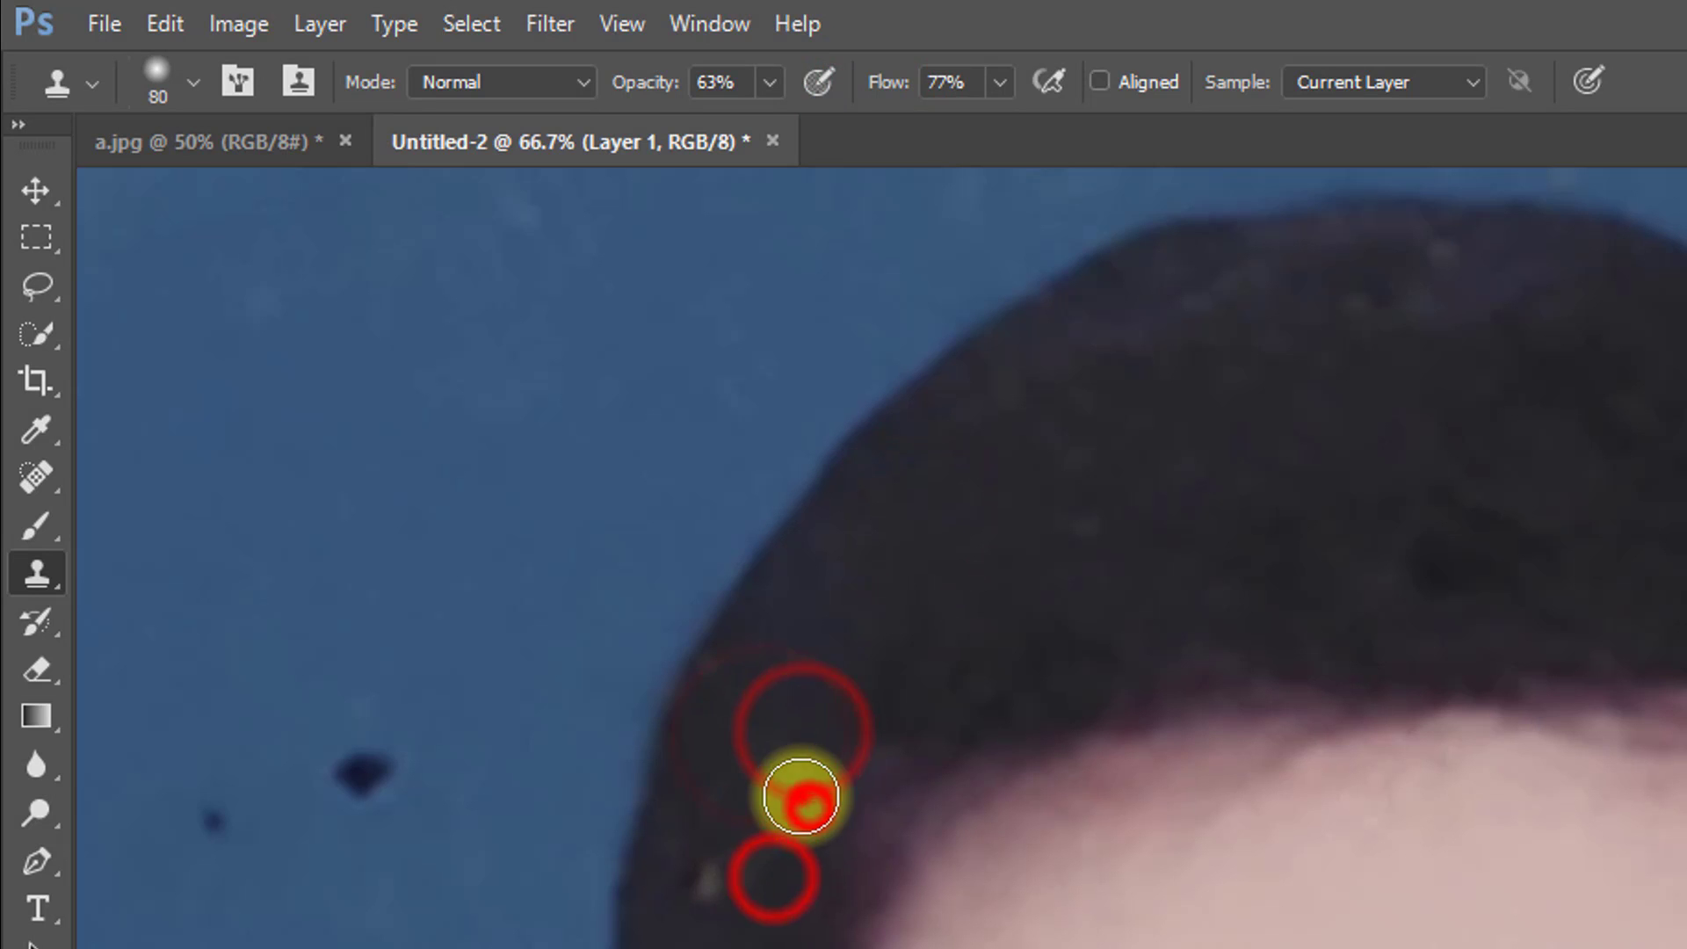
pyautogui.click(799, 795)
# Sample fresh hair and clone out the remaining light specks at the lower end of the damaged patch.
pyautogui.keyDown('alt'); pyautogui.click(990, 535); pyautogui.keyUp('alt')
pyautogui.click(738, 866)
pyautogui.click(700, 872)
pyautogui.click(702, 891)
pyautogui.click(714, 924)
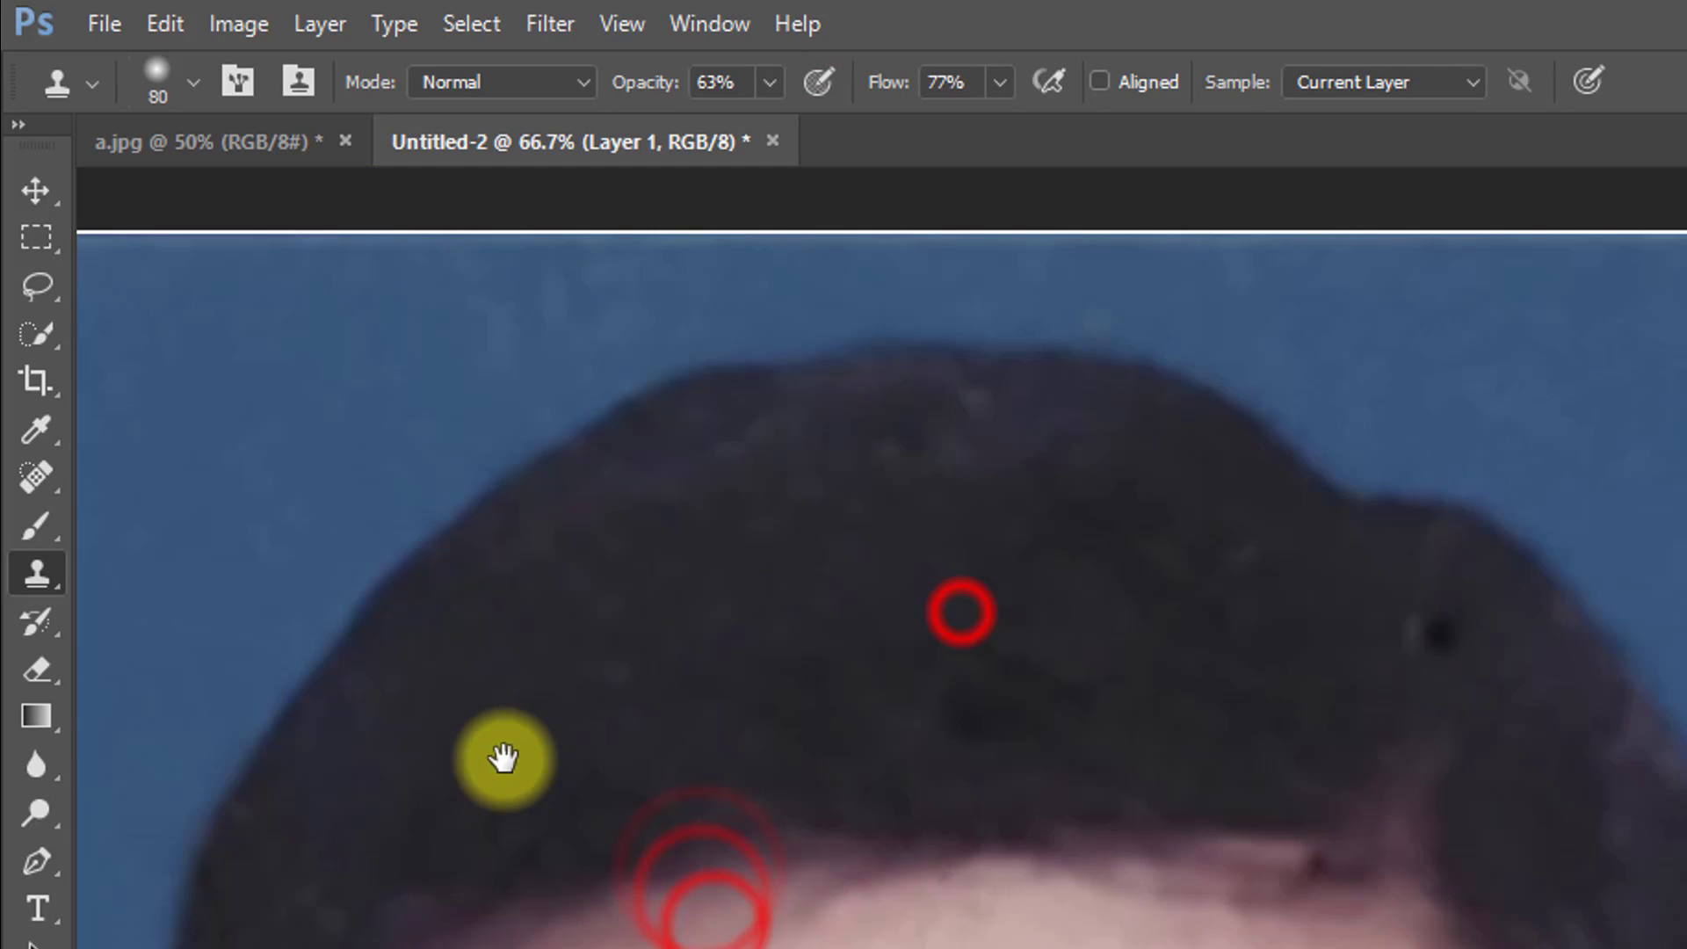
# Clone surrounding hair over the dark spot and light mark near the right side of the hair.
pyautogui.keyDown('alt'); pyautogui.click(1241, 555); pyautogui.keyUp('alt')
pyautogui.keyDown('alt'); pyautogui.click(1340, 625); pyautogui.keyUp('alt')
pyautogui.moveTo(1429, 608); pyautogui.dragTo(1431, 655)
pyautogui.moveTo(1429, 624); pyautogui.dragTo(1431, 650)
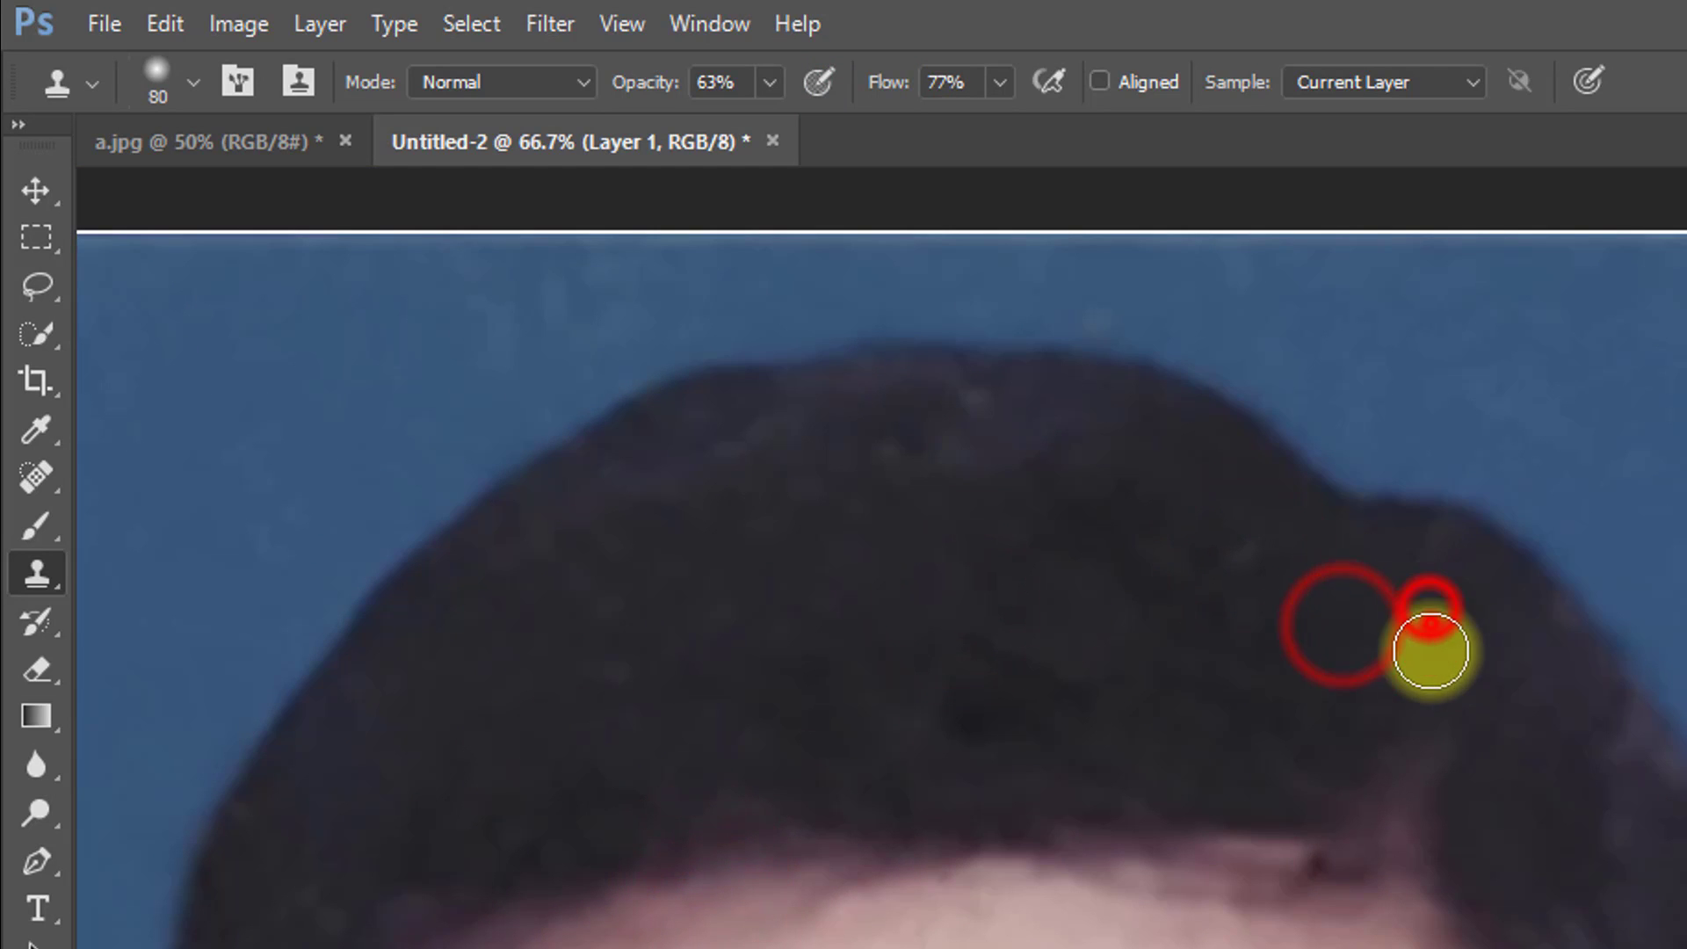
pyautogui.click(1454, 637)
# Clone dark hair over the pale flecks and streaks along the top of the hair.
pyautogui.click(1231, 648)
pyautogui.click(1159, 487)
pyautogui.click(1043, 436)
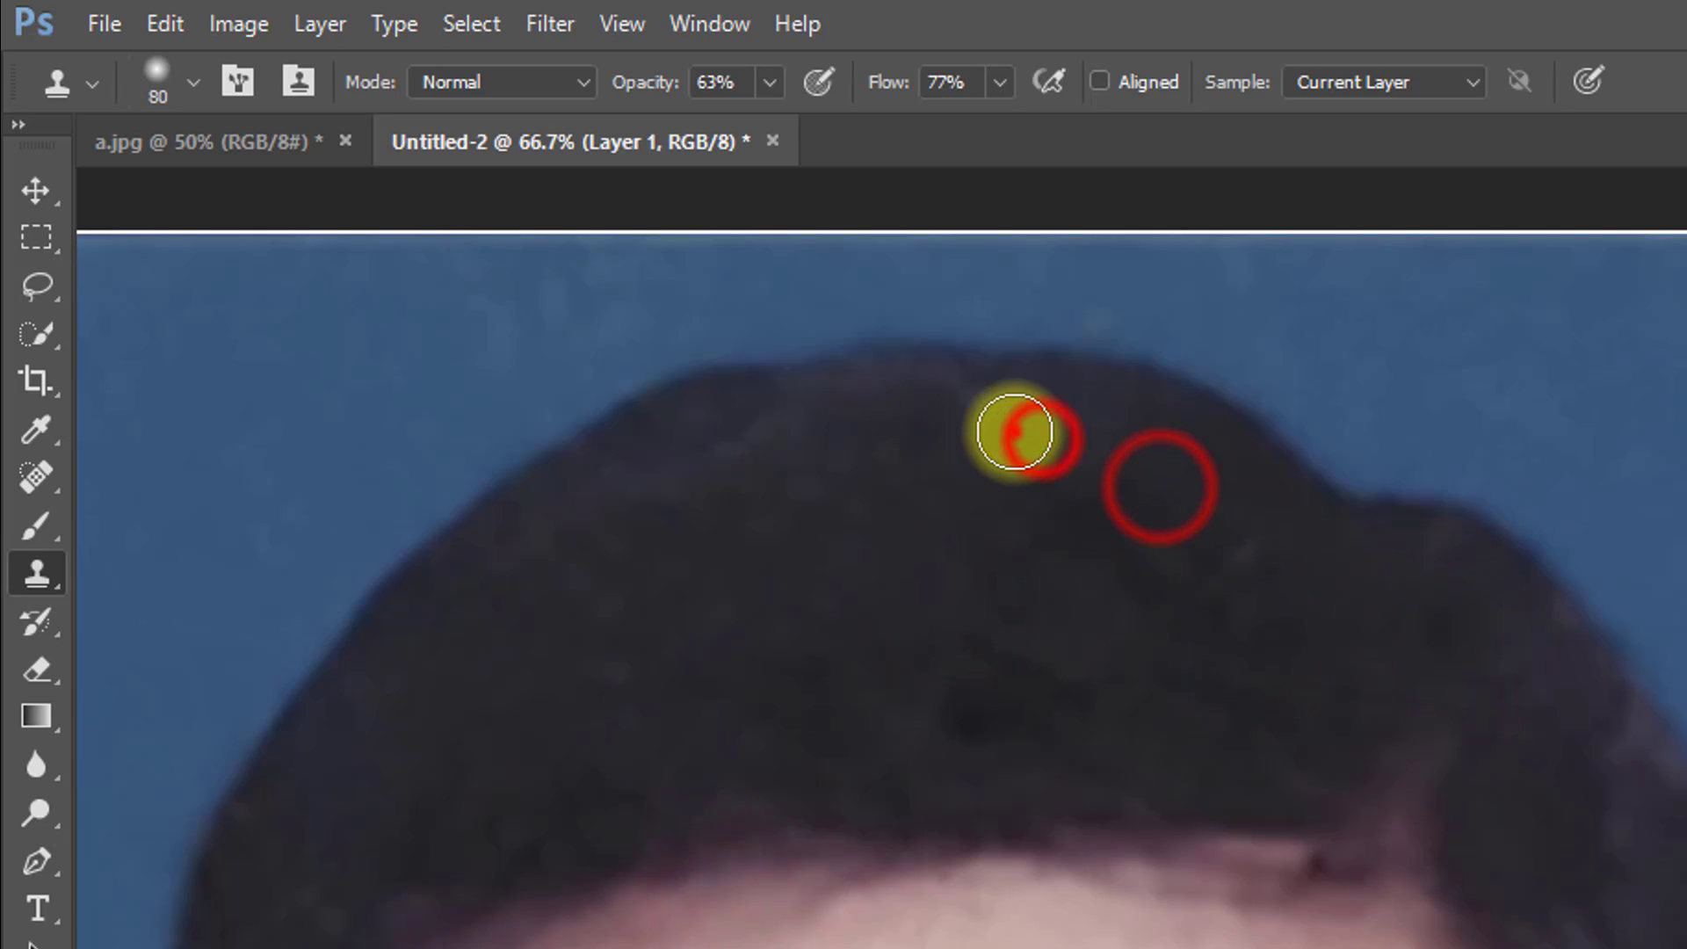
pyautogui.click(967, 406)
pyautogui.click(711, 490)
pyautogui.click(776, 422)
# Examine the retouched hair, face, neck and background of the portrait for remaining damage.
pyautogui.keyDown('alt'); pyautogui.click(1010, 551); pyautogui.keyUp('alt')
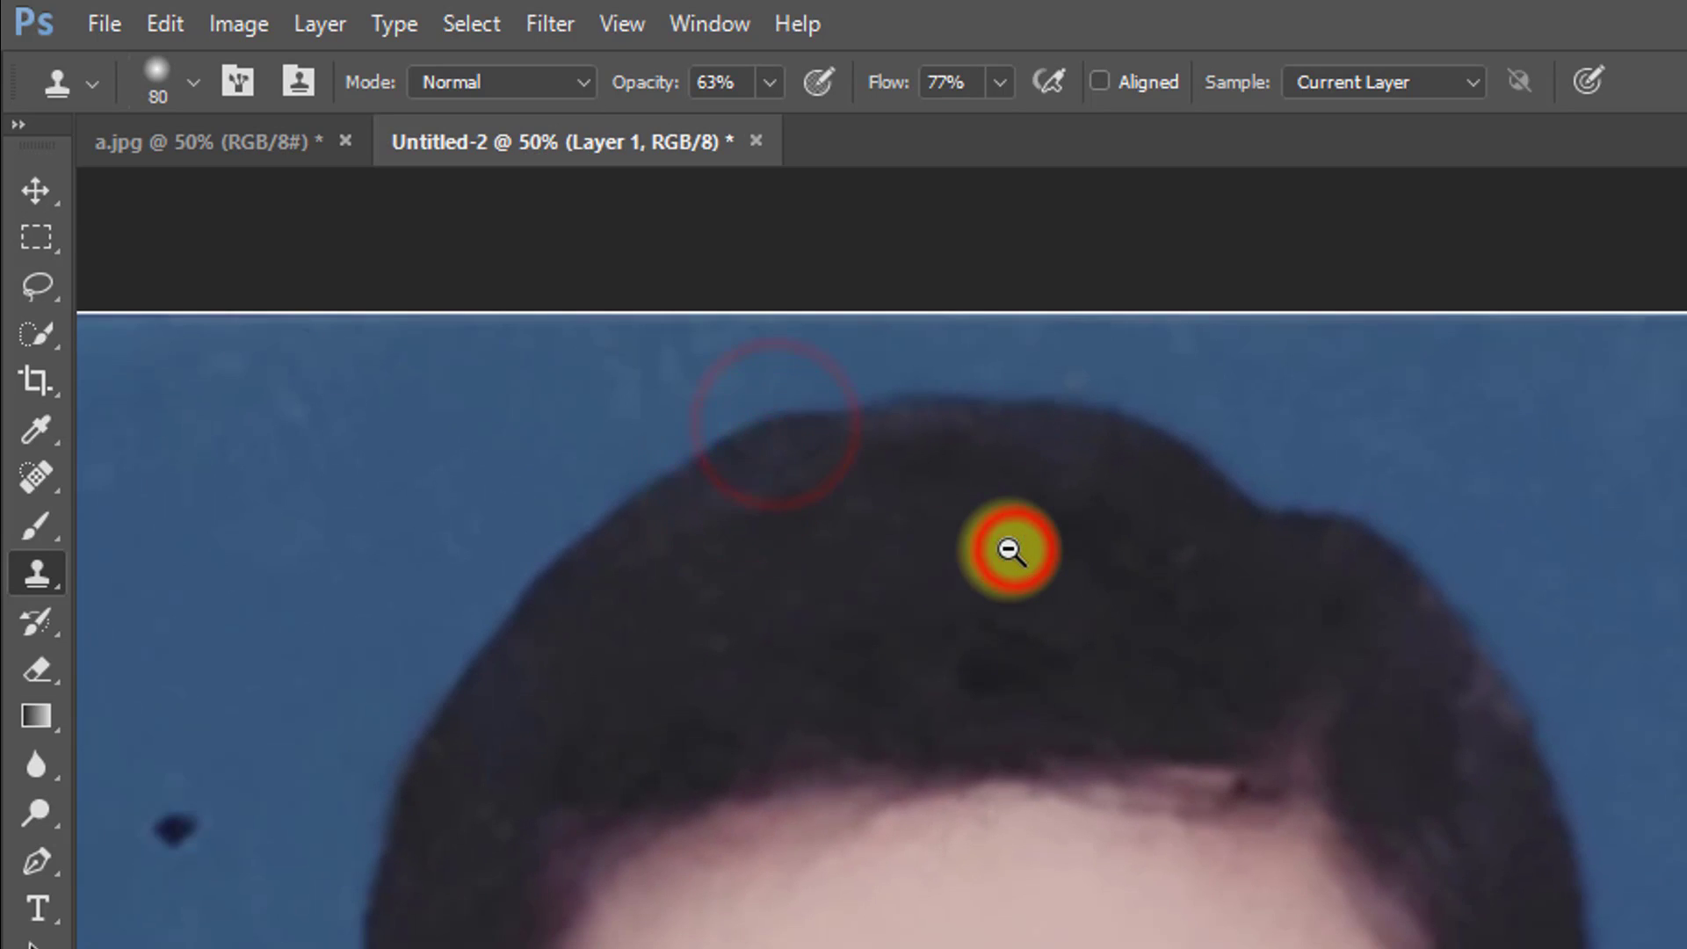
pyautogui.keyDown('alt'); pyautogui.click(1010, 551); pyautogui.keyUp('alt')
pyautogui.moveTo(1020, 697); pyautogui.dragTo(1017, 200)
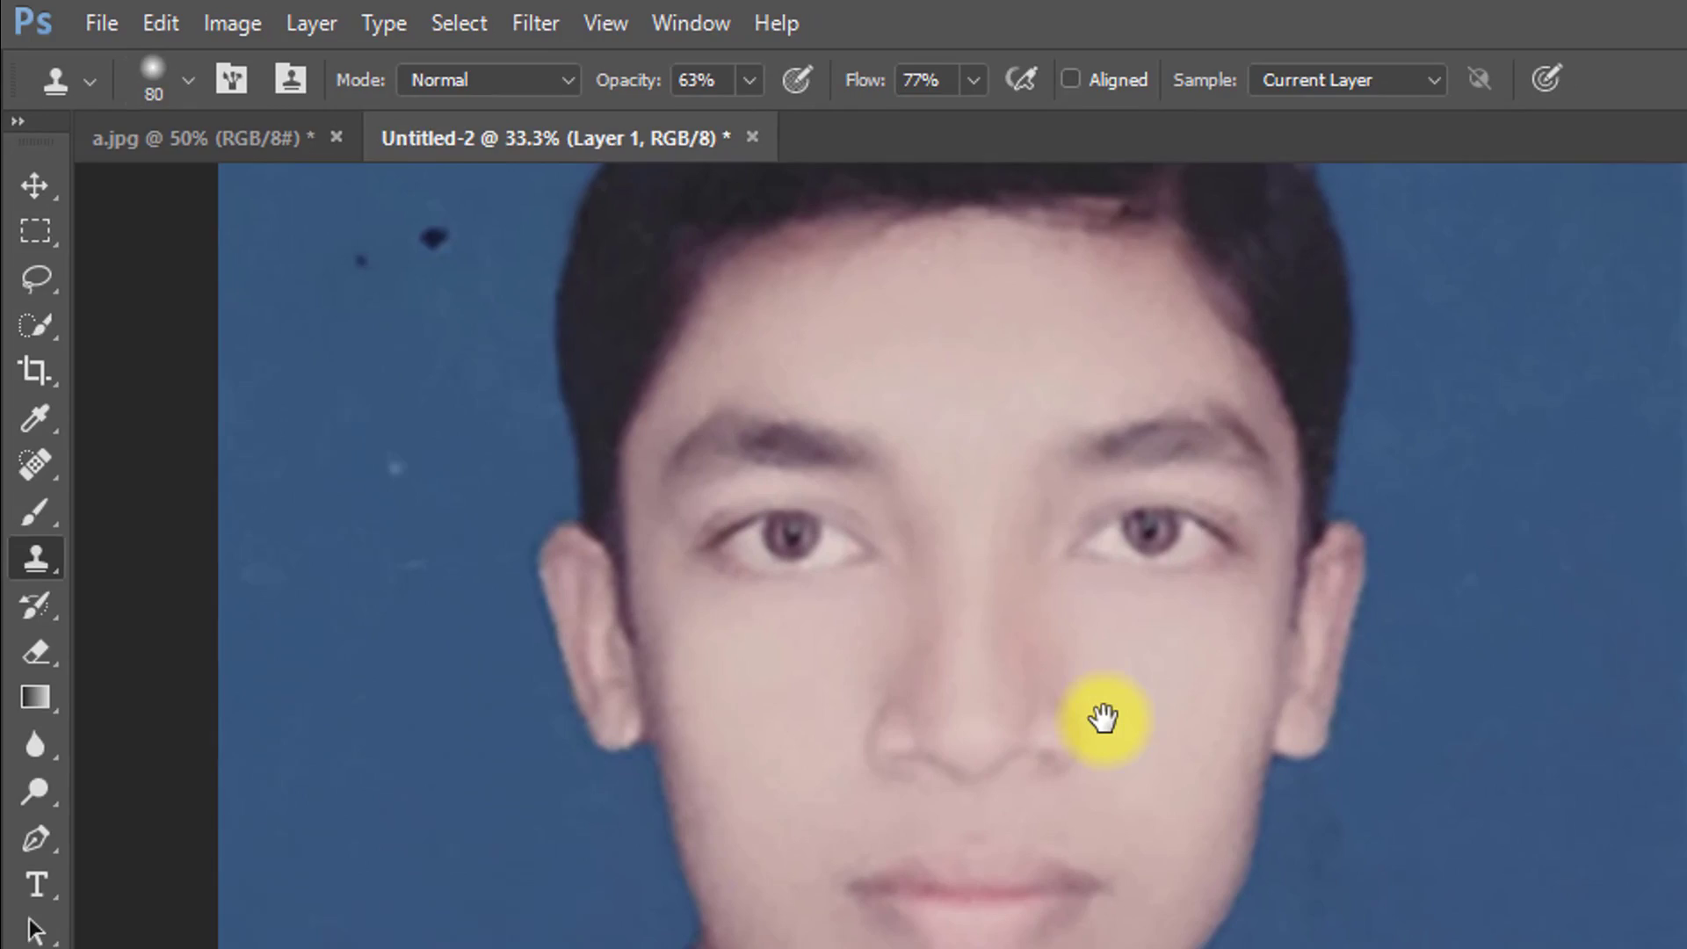
pyautogui.moveTo(1104, 718); pyautogui.dragTo(1159, 539)
pyautogui.moveTo(614, 503); pyautogui.dragTo(672, 690)
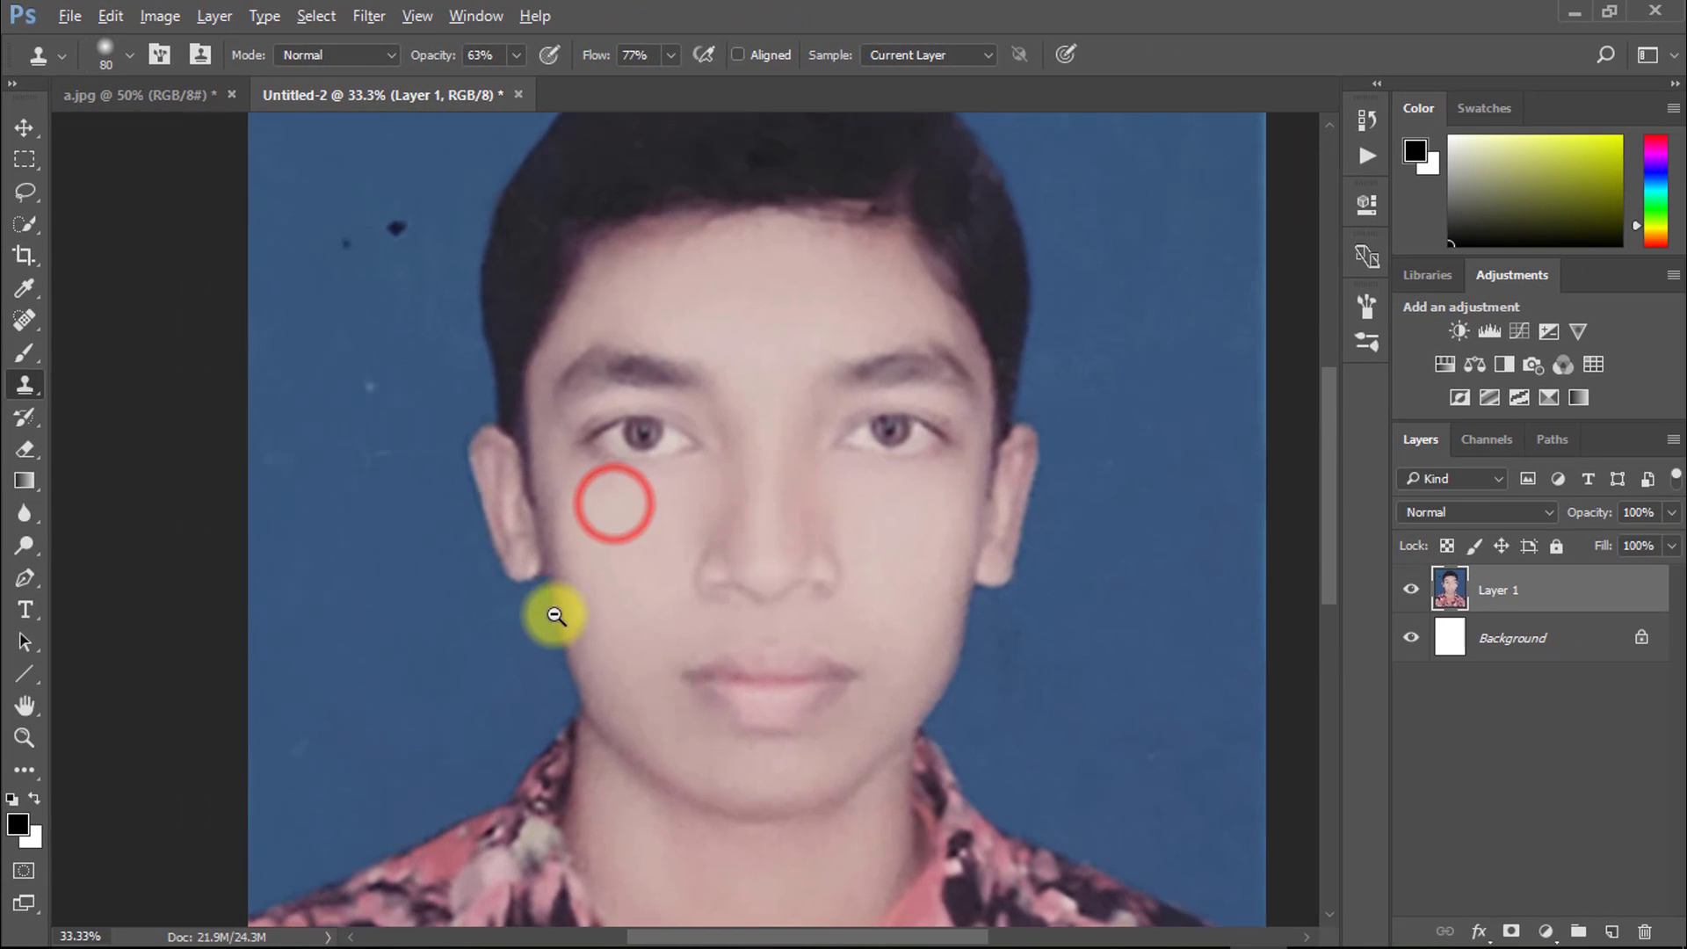
pyautogui.keyDown('alt'); pyautogui.click(549, 604); pyautogui.keyUp('alt')
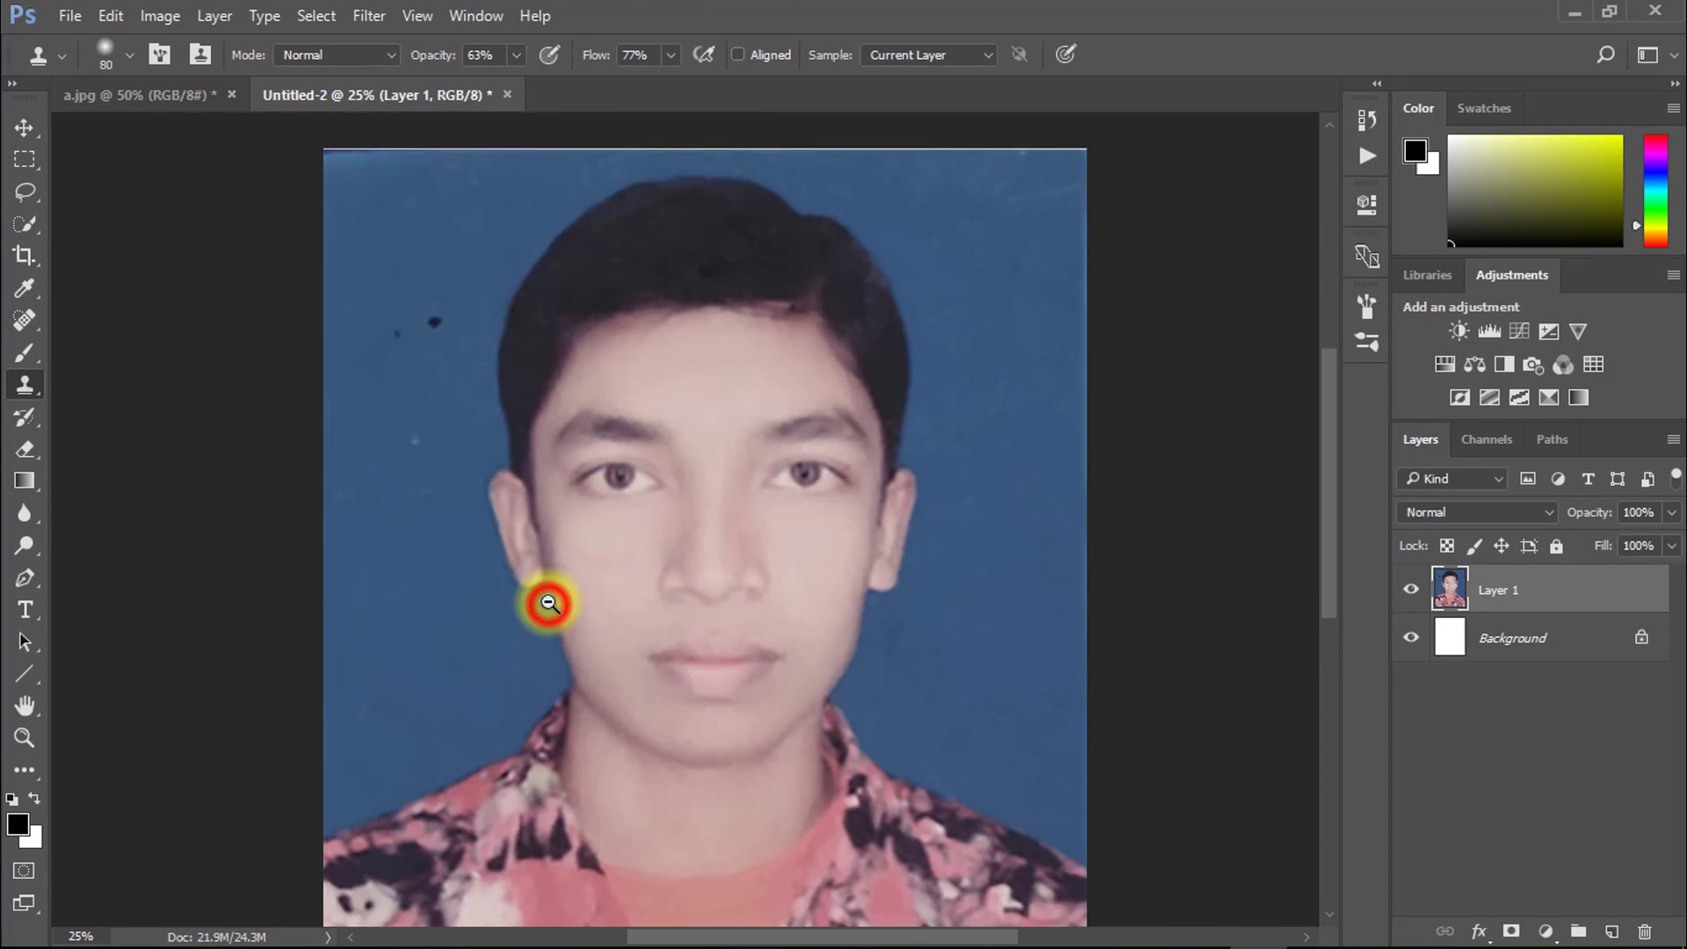
pyautogui.moveTo(482, 738); pyautogui.dragTo(459, 565)
# Start a Pen tool path at the photo's left edge and trace the beginning of the left shoulder outline.
pyautogui.keyDown('ctrl'); pyautogui.click(387, 617); pyautogui.keyUp('ctrl')
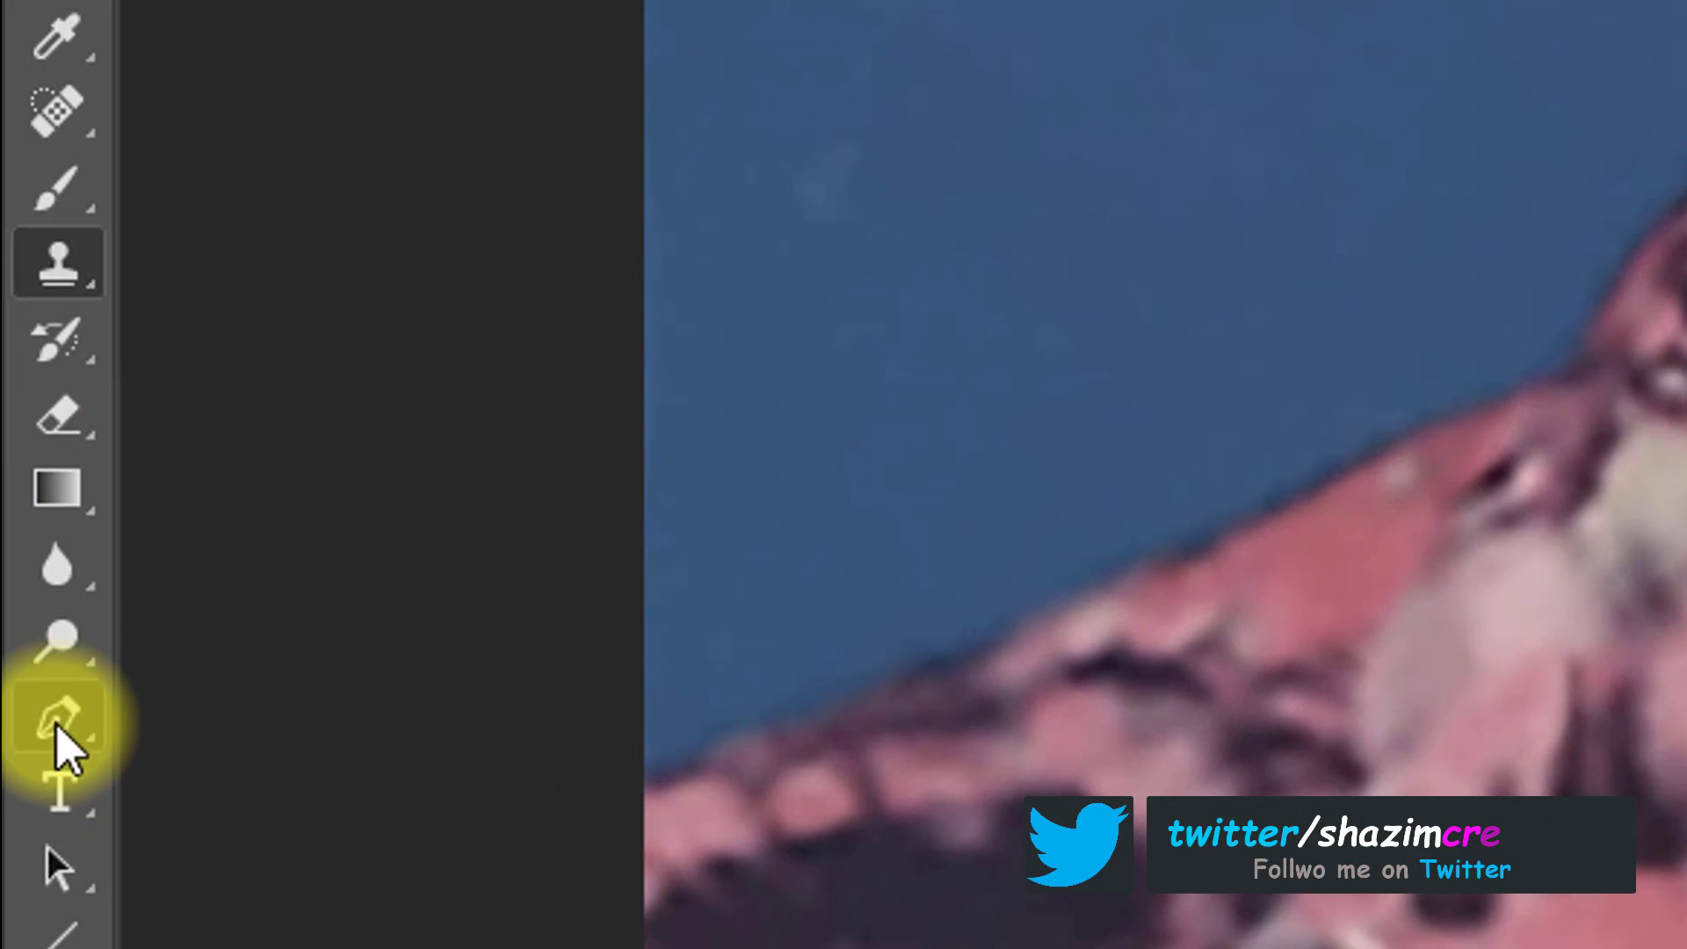
pyautogui.click(48, 613)
pyautogui.click(264, 716)
pyautogui.keyDown('ctrl'); pyautogui.click(681, 800); pyautogui.keyUp('ctrl')
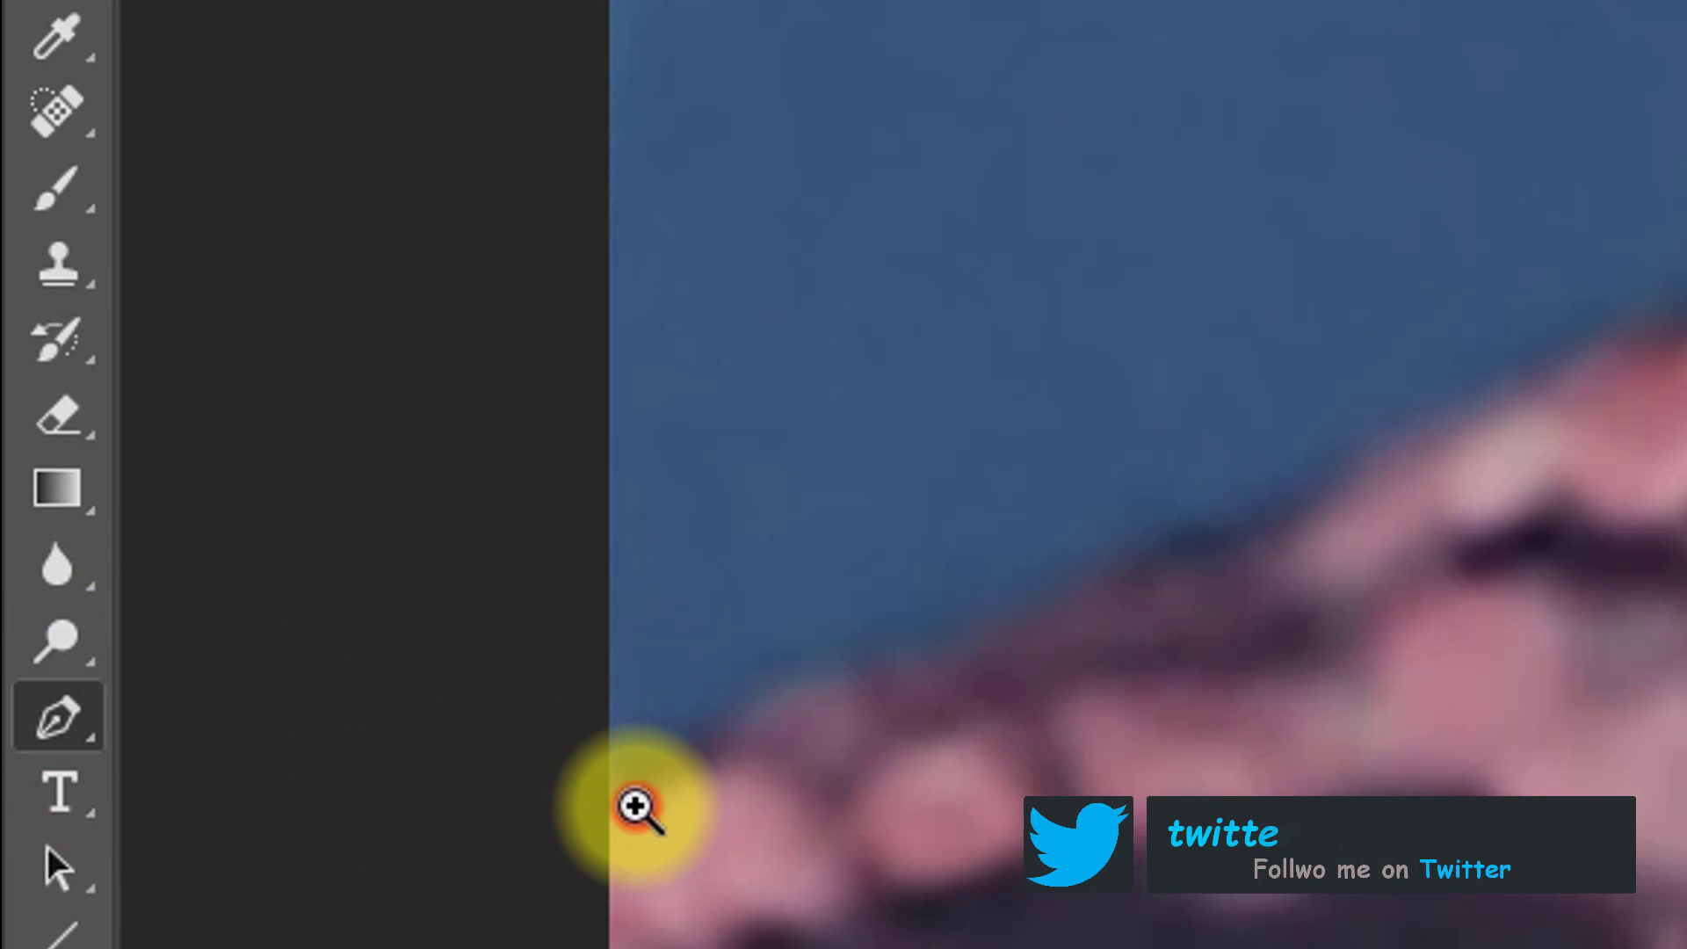
pyautogui.keyDown('ctrl'); pyautogui.click(635, 806); pyautogui.keyUp('ctrl')
pyautogui.click(588, 802)
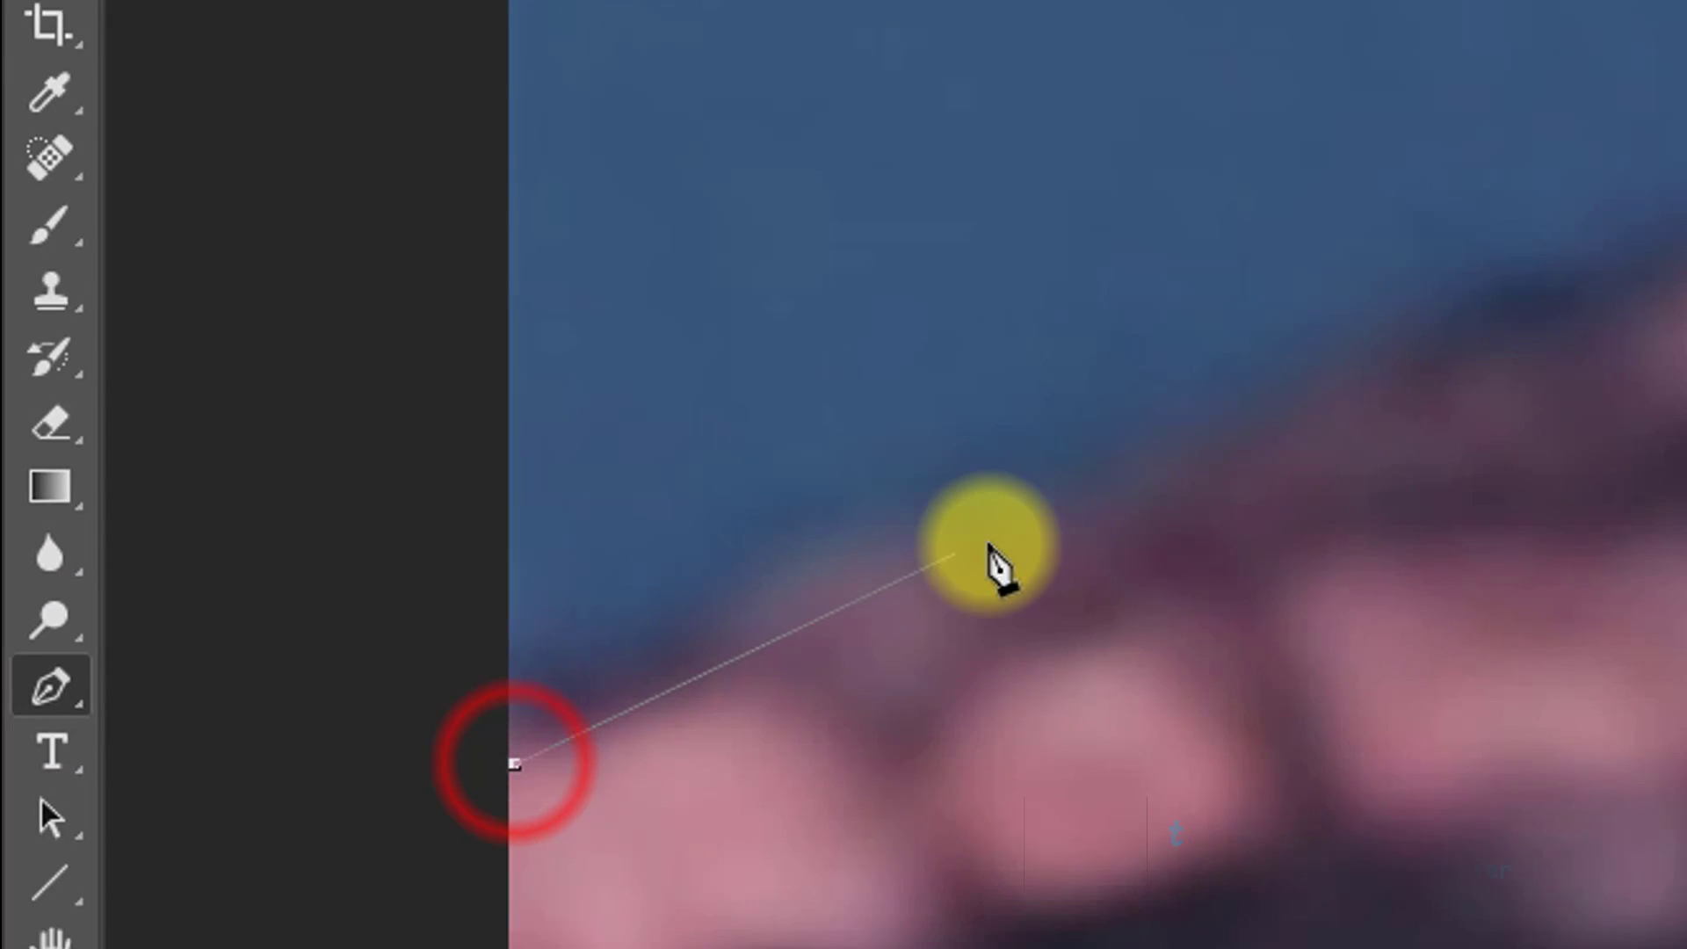
pyautogui.moveTo(996, 543); pyautogui.dragTo(1233, 449)
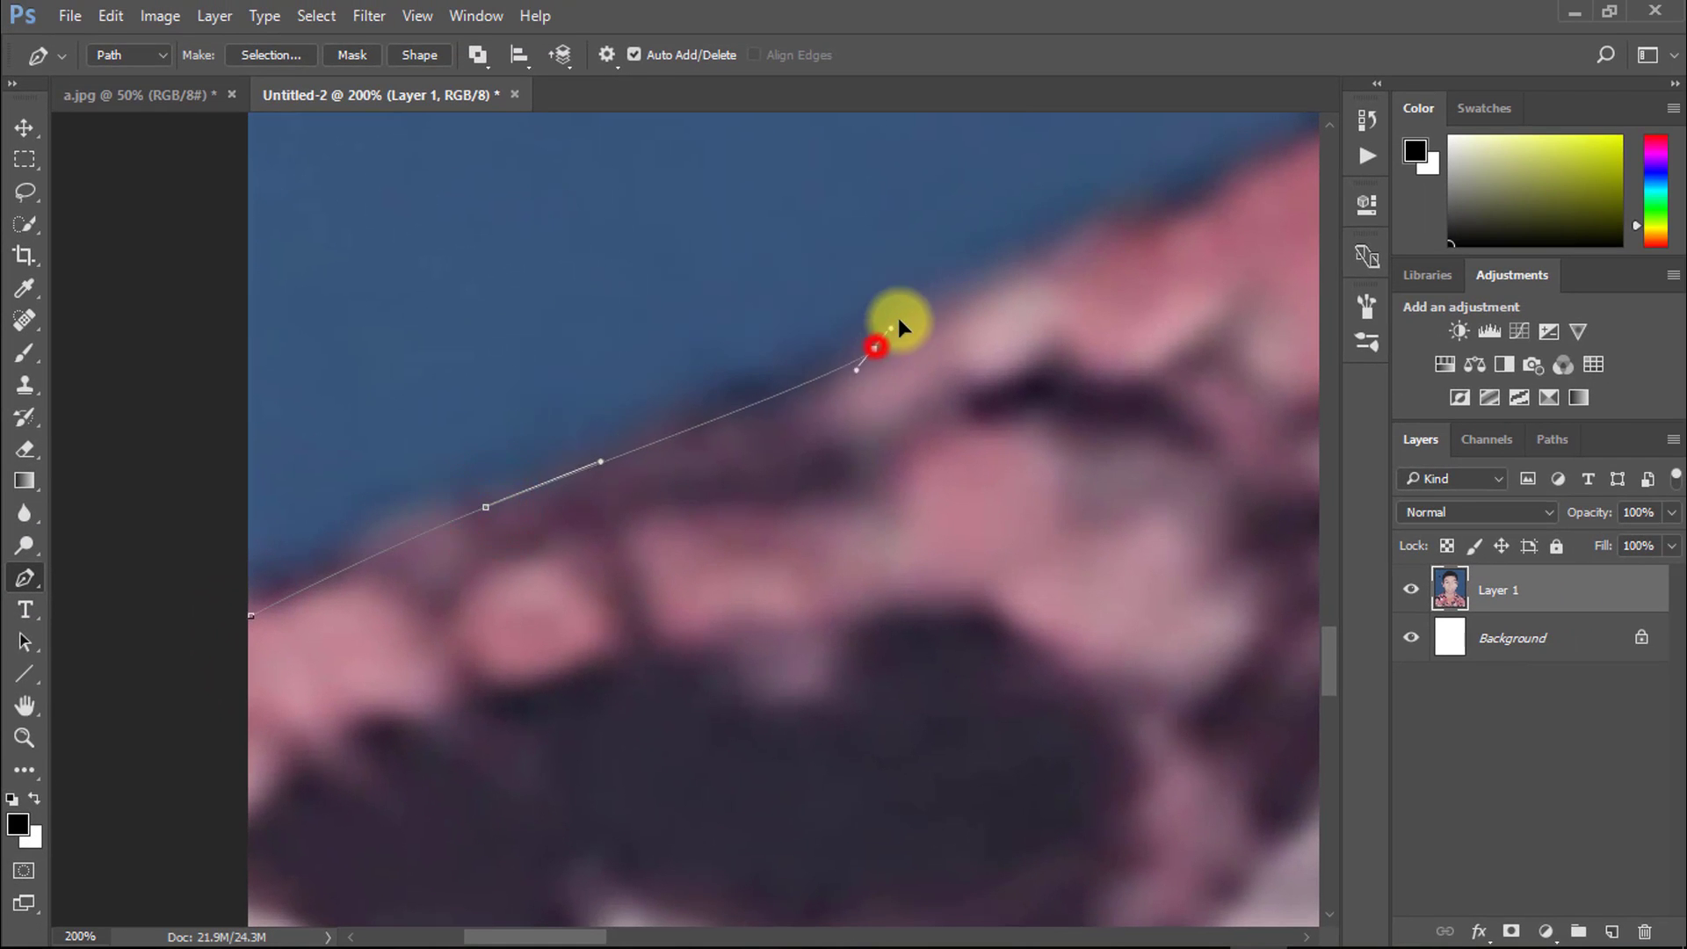
pyautogui.moveTo(897, 320); pyautogui.dragTo(973, 288)
# Continue the path up the left shoulder and the shirt collar towards the neck.
pyautogui.moveTo(978, 282); pyautogui.dragTo(510, 488)
pyautogui.moveTo(719, 403); pyautogui.dragTo(425, 603)
pyautogui.moveTo(539, 535); pyautogui.dragTo(567, 525)
pyautogui.moveTo(626, 494); pyautogui.dragTo(632, 476)
pyautogui.moveTo(711, 361); pyautogui.dragTo(746, 333)
pyautogui.moveTo(766, 294); pyautogui.dragTo(617, 612)
pyautogui.moveTo(621, 538); pyautogui.dragTo(629, 710)
# Trace the path along the left cheek and around the left ear up to the sideburn.
pyautogui.moveTo(585, 484); pyautogui.dragTo(669, 542)
pyautogui.moveTo(606, 523); pyautogui.dragTo(578, 540)
pyautogui.moveTo(573, 553); pyautogui.dragTo(660, 637)
pyautogui.moveTo(492, 607); pyautogui.dragTo(483, 724)
pyautogui.moveTo(325, 189); pyautogui.dragTo(511, 692)
pyautogui.moveTo(603, 486); pyautogui.dragTo(697, 466)
pyautogui.moveTo(571, 495); pyautogui.dragTo(651, 441)
pyautogui.click(703, 474)
pyautogui.moveTo(704, 399); pyautogui.dragTo(508, 799)
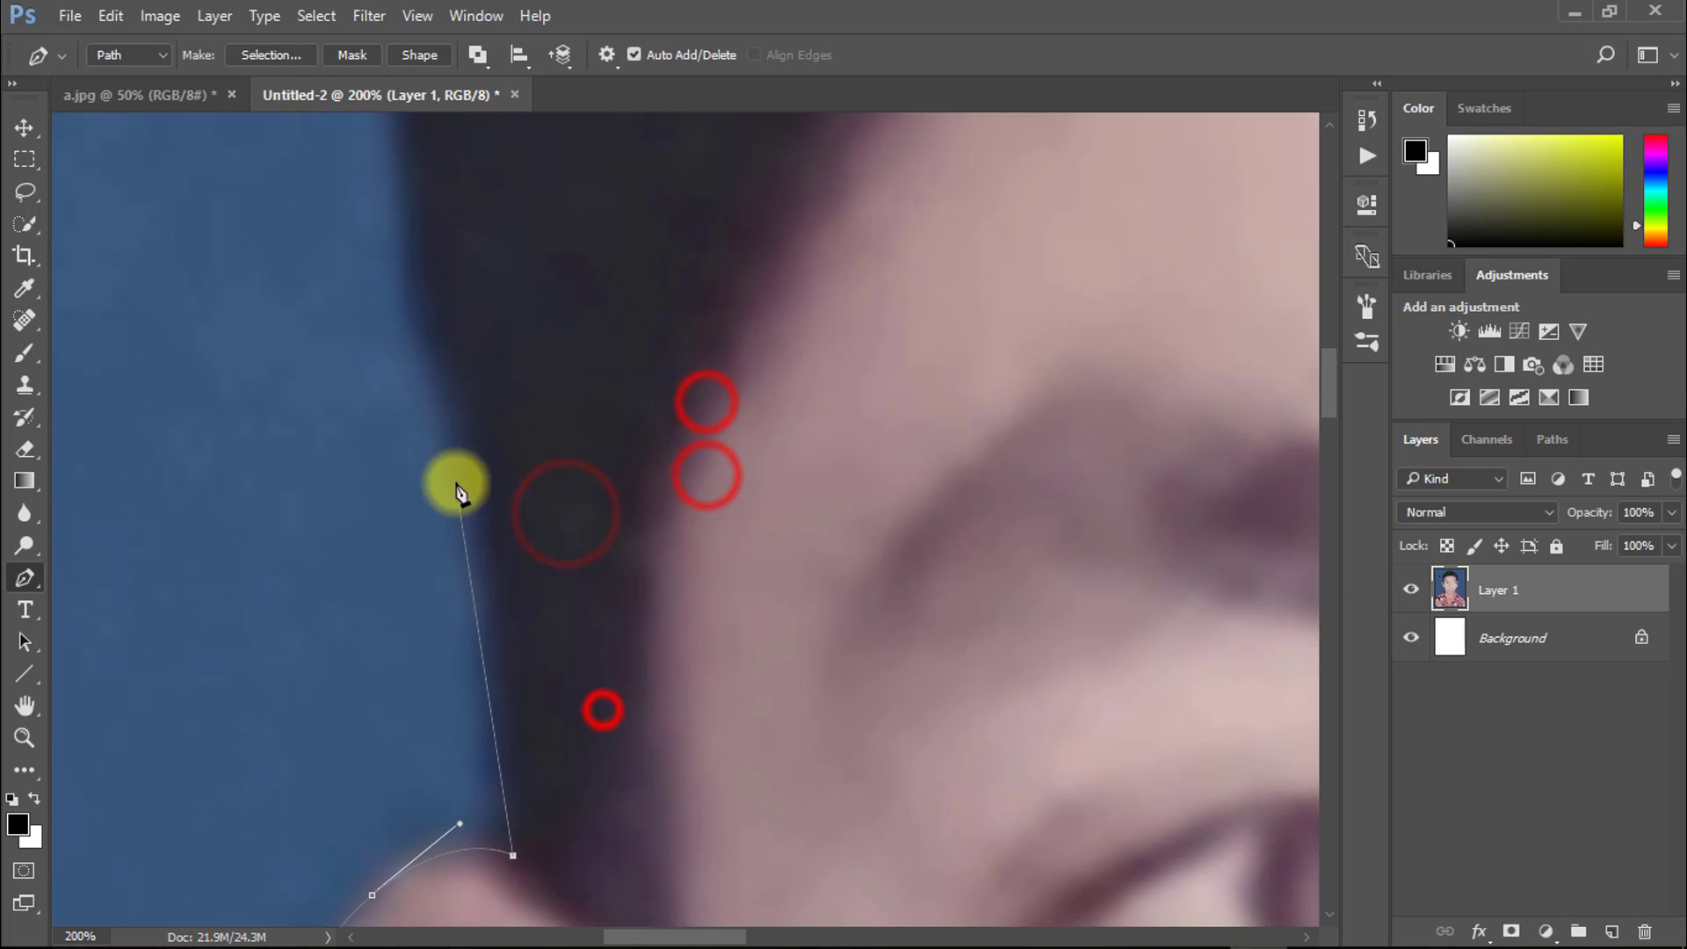
# Continue the path up the left side of the hair and over the top of the head with curved anchor points.
pyautogui.moveTo(436, 351); pyautogui.dragTo(394, 239)
pyautogui.moveTo(426, 219); pyautogui.dragTo(440, 687)
pyautogui.keyDown('alt'); pyautogui.click(442, 677); pyautogui.keyUp('alt')
pyautogui.moveTo(492, 328); pyautogui.dragTo(287, 561)
pyautogui.moveTo(591, 275); pyautogui.dragTo(346, 267)
pyautogui.moveTo(596, 271); pyautogui.dragTo(755, 290)
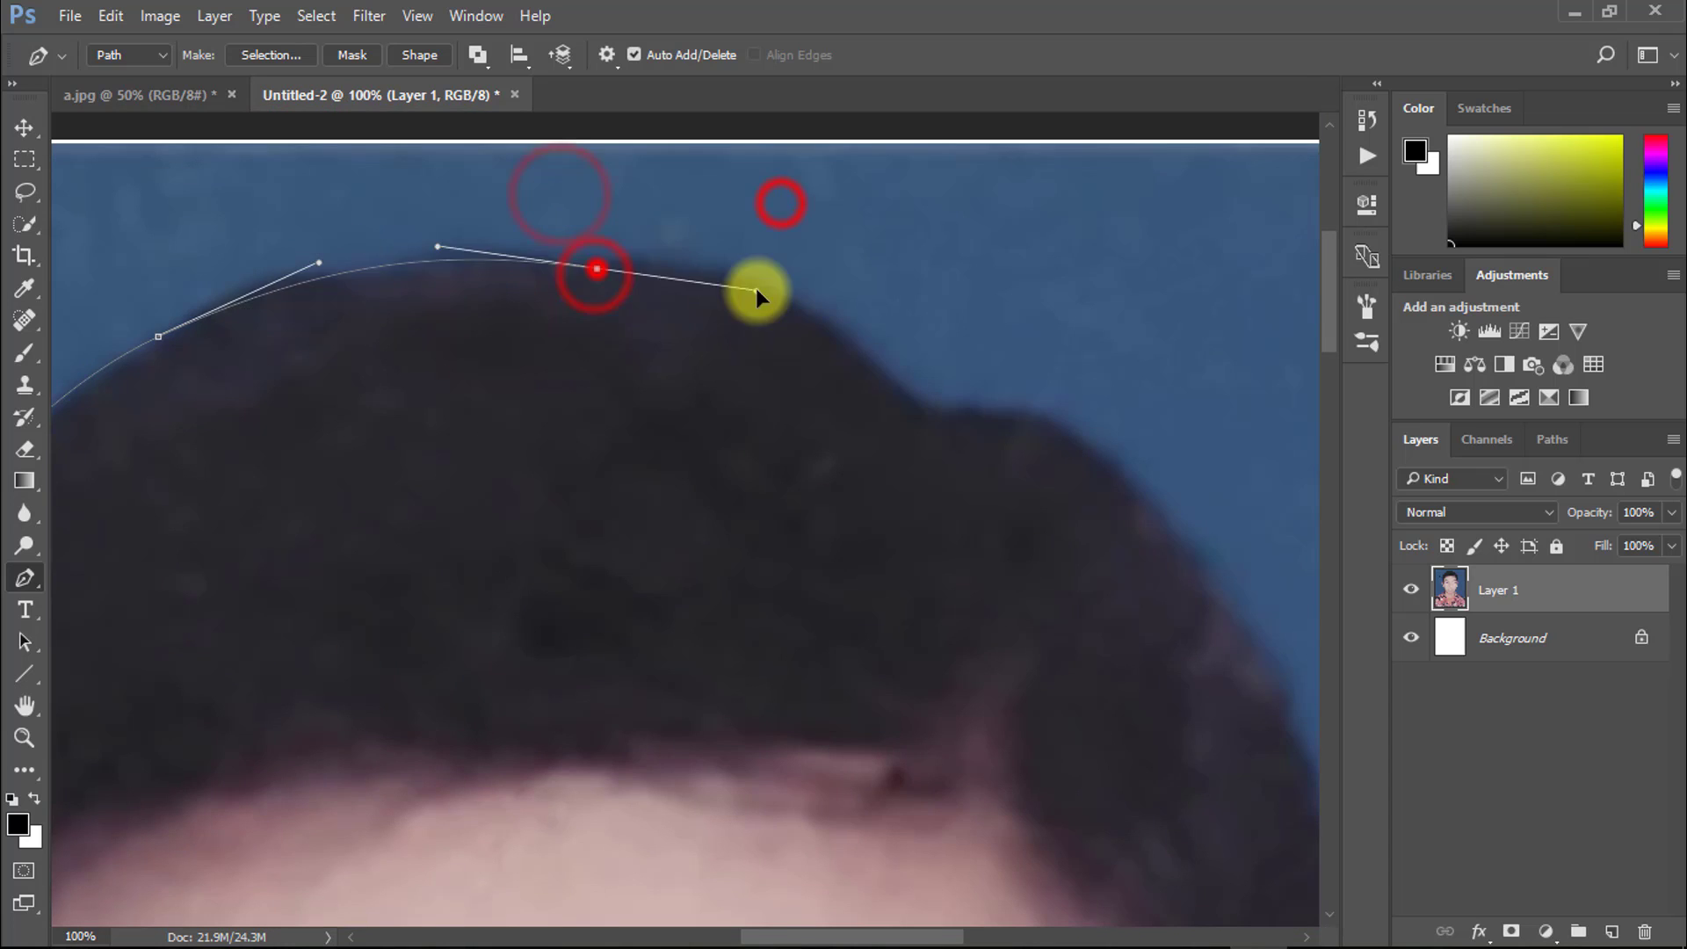
pyautogui.moveTo(881, 377); pyautogui.dragTo(1035, 424)
pyautogui.moveTo(1041, 425); pyautogui.dragTo(783, 195)
# Trace the path down the right side of the hair to the top of the right ear.
pyautogui.moveTo(912, 294); pyautogui.dragTo(977, 395)
pyautogui.moveTo(1025, 505); pyautogui.dragTo(929, 249)
pyautogui.moveTo(1001, 427); pyautogui.dragTo(1025, 591)
pyautogui.moveTo(1028, 682); pyautogui.dragTo(1018, 398)
pyautogui.moveTo(959, 553); pyautogui.dragTo(951, 611)
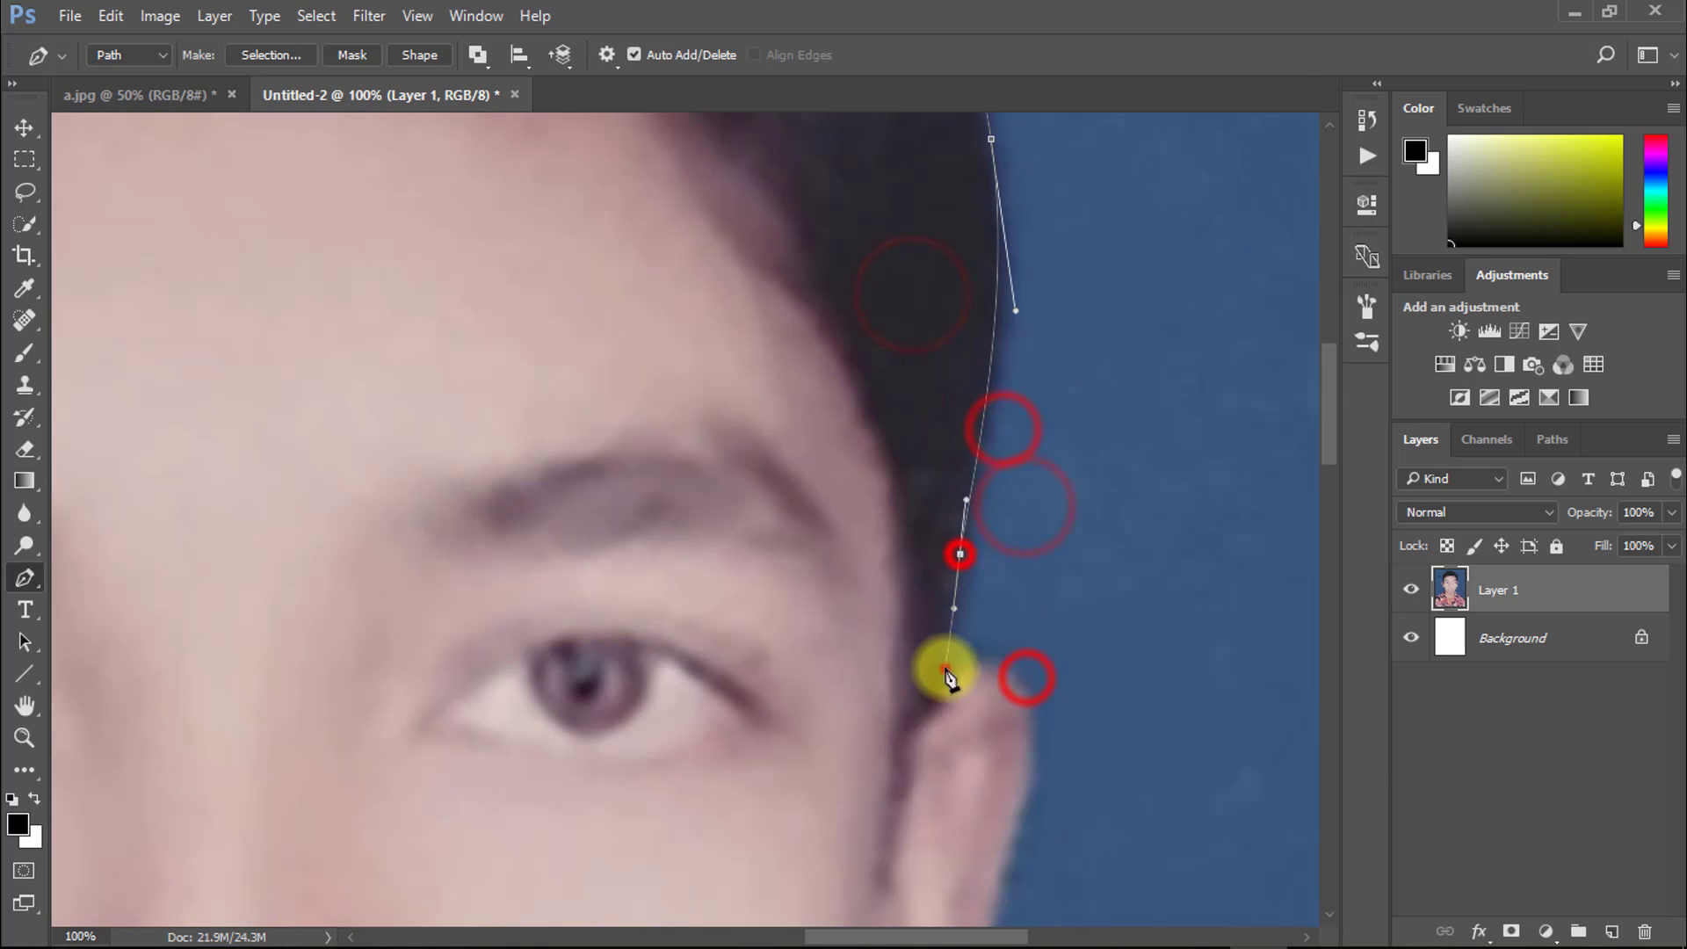
pyautogui.moveTo(945, 669); pyautogui.dragTo(968, 668)
# Trace the path around the outer edge of the right ear and its lobe back to the cheek.
pyautogui.moveTo(975, 636); pyautogui.dragTo(1013, 342)
pyautogui.moveTo(1060, 425); pyautogui.dragTo(1068, 482)
pyautogui.moveTo(1062, 396); pyautogui.dragTo(1055, 554)
pyautogui.moveTo(1054, 598); pyautogui.dragTo(1079, 312)
pyautogui.moveTo(963, 703); pyautogui.dragTo(932, 873)
pyautogui.moveTo(930, 863); pyautogui.dragTo(963, 674)
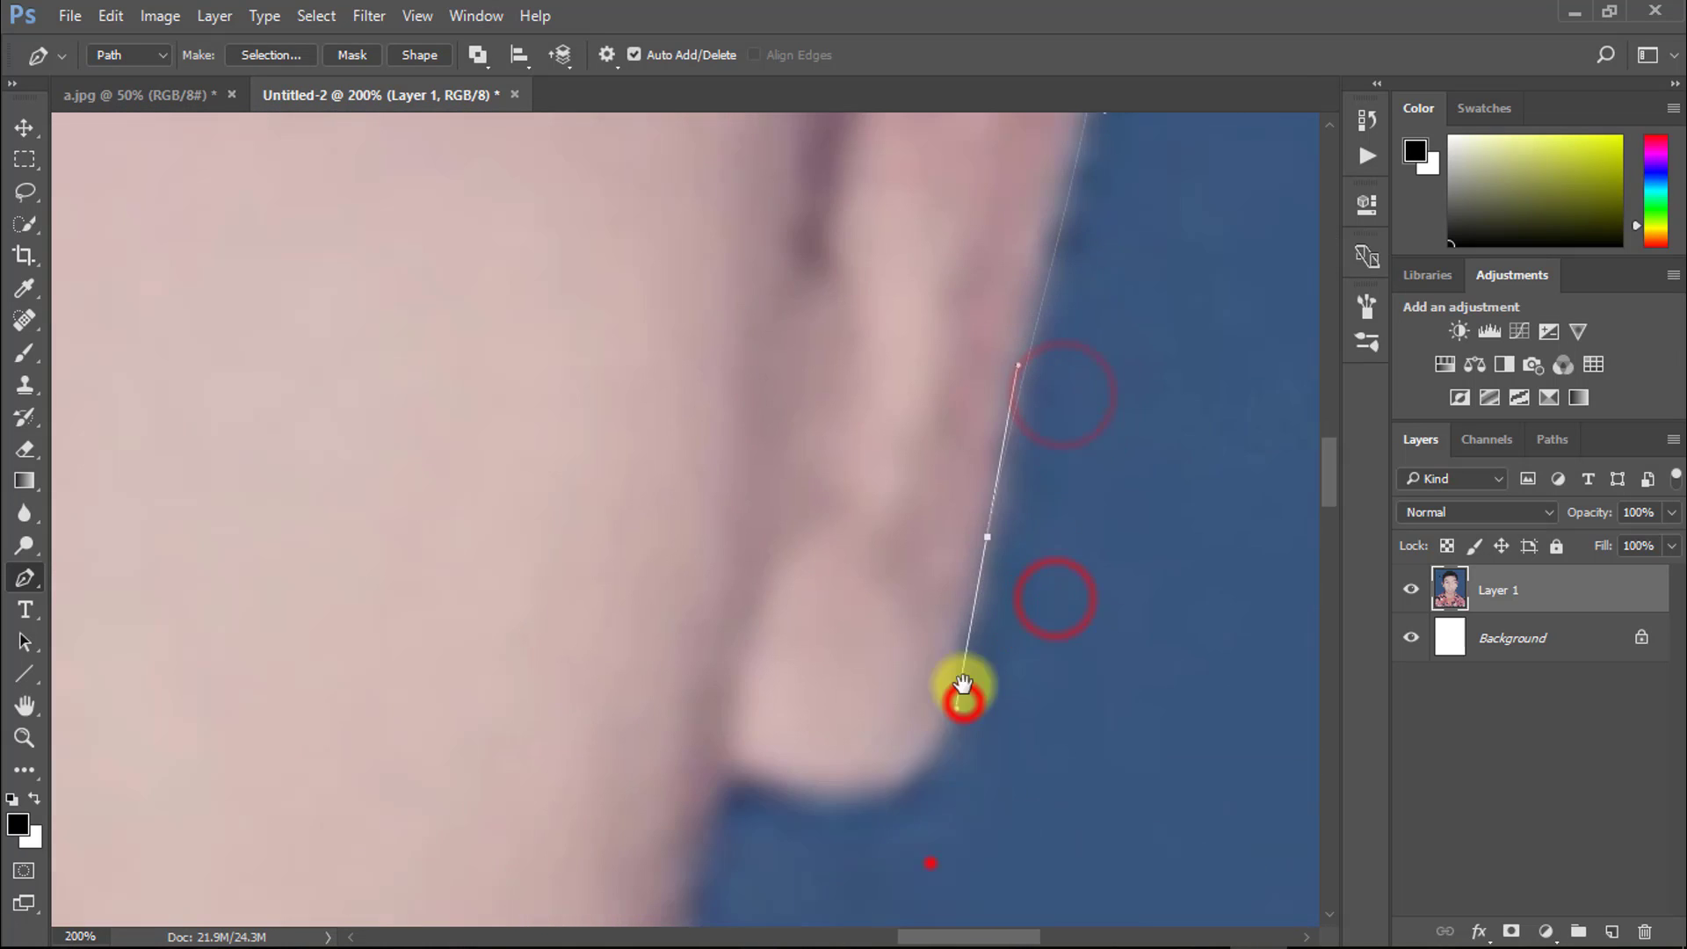
pyautogui.moveTo(902, 775); pyautogui.dragTo(853, 805)
pyautogui.moveTo(837, 794); pyautogui.dragTo(916, 693)
pyautogui.moveTo(810, 671); pyautogui.dragTo(806, 712)
# Continue the path down the right cheek and jaw to the point where it meets the collar.
pyautogui.moveTo(795, 757); pyautogui.dragTo(841, 482)
pyautogui.moveTo(806, 660); pyautogui.dragTo(914, 342)
pyautogui.moveTo(861, 498); pyautogui.dragTo(824, 578)
pyautogui.keyDown('ctrl'); pyautogui.click(825, 580); pyautogui.keyUp('ctrl')
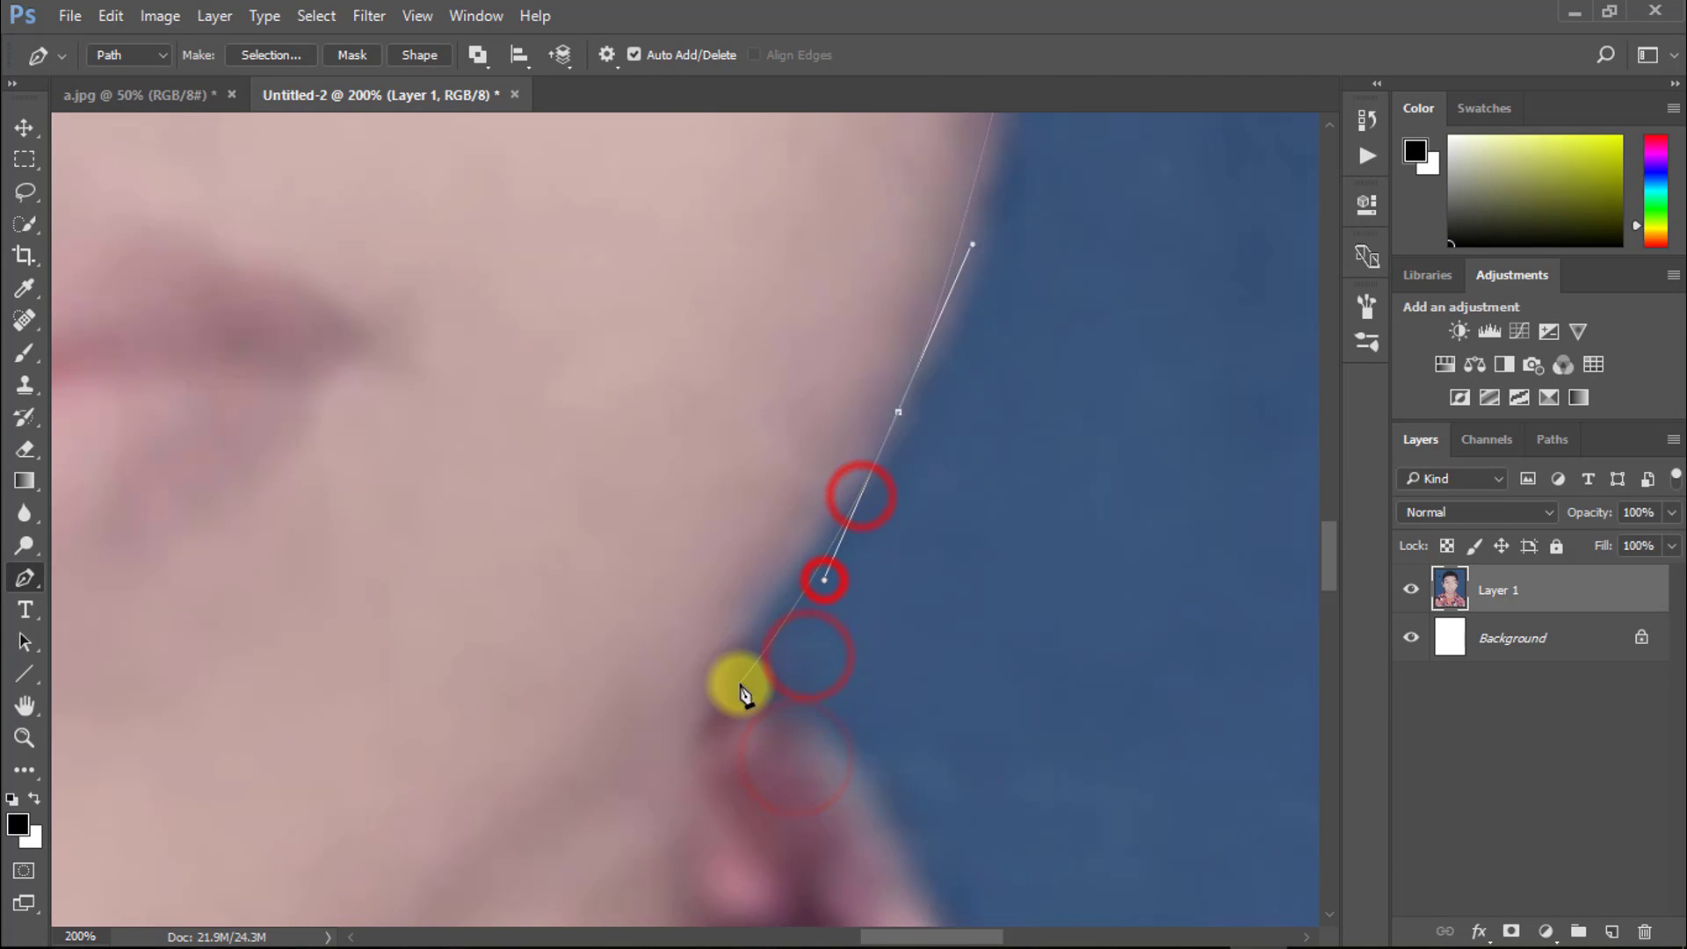
pyautogui.moveTo(738, 686); pyautogui.dragTo(791, 711)
# Trace the path along the right side of the collar and down the slope of the right shoulder.
pyautogui.moveTo(816, 738); pyautogui.dragTo(772, 331)
pyautogui.moveTo(899, 535); pyautogui.dragTo(967, 693)
pyautogui.keyDown('alt'); pyautogui.click(967, 695); pyautogui.keyUp('alt')
pyautogui.moveTo(992, 718); pyautogui.dragTo(868, 548)
pyautogui.moveTo(945, 651); pyautogui.dragTo(641, 484)
pyautogui.keyDown('ctrl'); pyautogui.click(775, 620); pyautogui.keyUp('ctrl')
pyautogui.moveTo(777, 613); pyautogui.dragTo(861, 648)
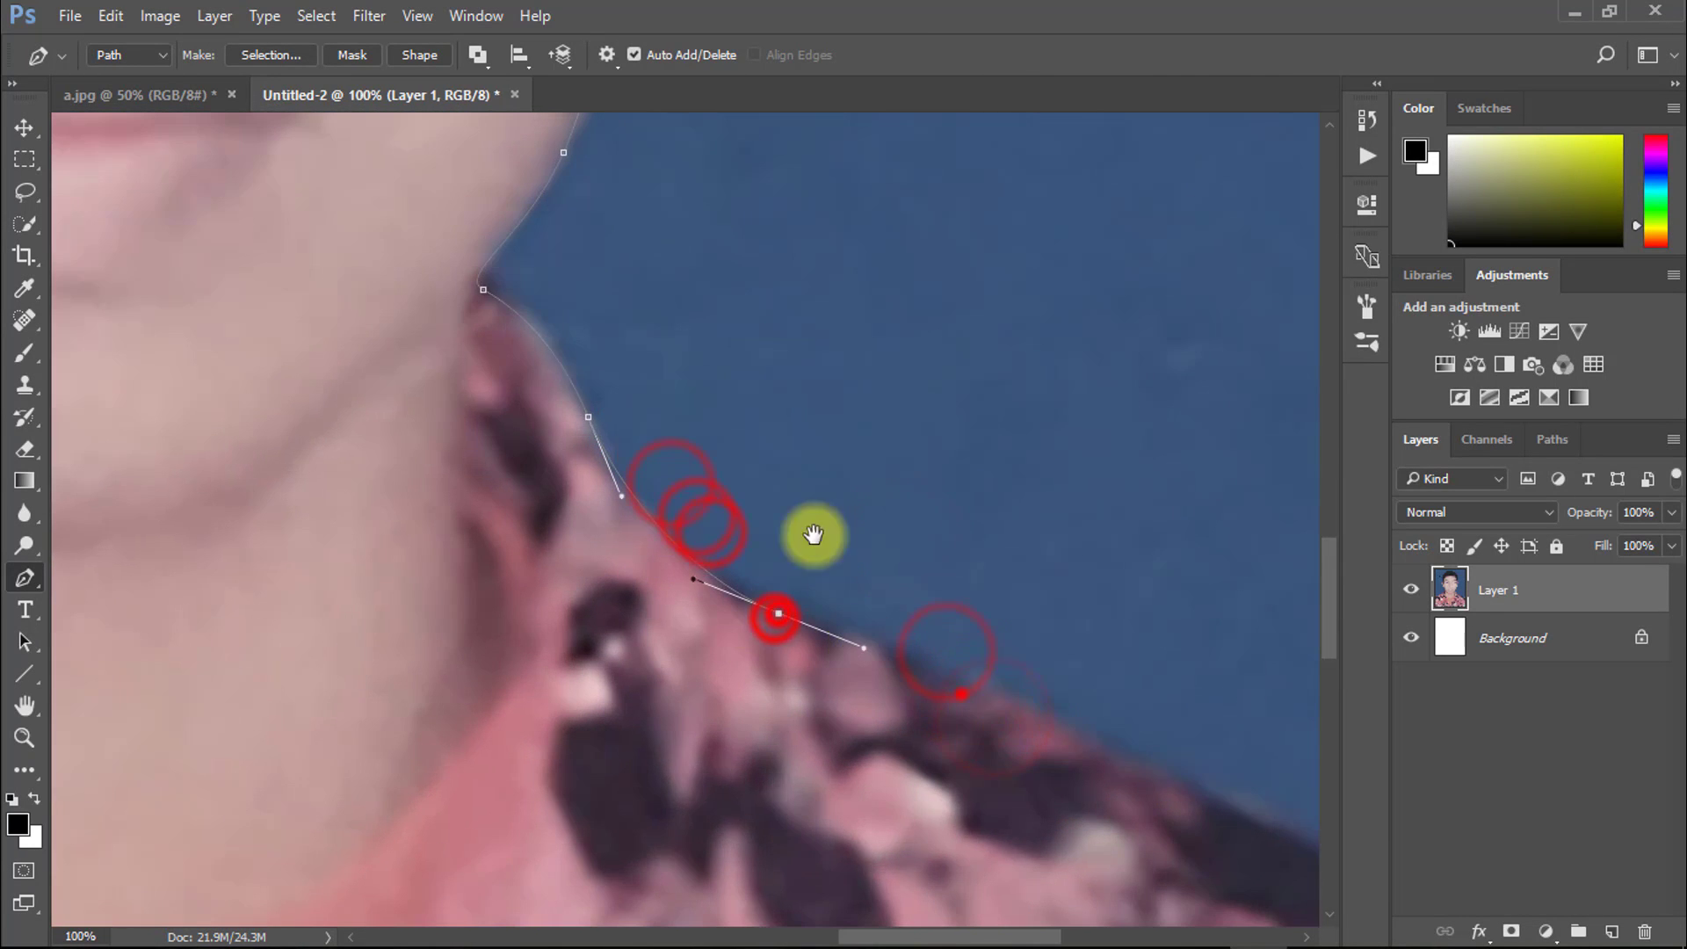
pyautogui.moveTo(961, 694); pyautogui.dragTo(654, 329)
pyautogui.moveTo(954, 456); pyautogui.dragTo(1118, 546)
# Run the path down the photo's right edge and around its bottom corners back to the starting point.
pyautogui.click(1212, 593)
pyautogui.moveTo(1194, 682); pyautogui.dragTo(1176, 96)
pyautogui.moveTo(1210, 441); pyautogui.dragTo(1172, 226)
pyautogui.keyDown('alt'); pyautogui.click(1177, 225); pyautogui.keyUp('alt')
pyautogui.click(1147, 698)
pyautogui.moveTo(1000, 729); pyautogui.dragTo(1301, 790)
pyautogui.moveTo(234, 625); pyautogui.dragTo(576, 927)
pyautogui.hscroll(-5, 705, 678)
pyautogui.moveTo(614, 161); pyautogui.dragTo(578, 620)
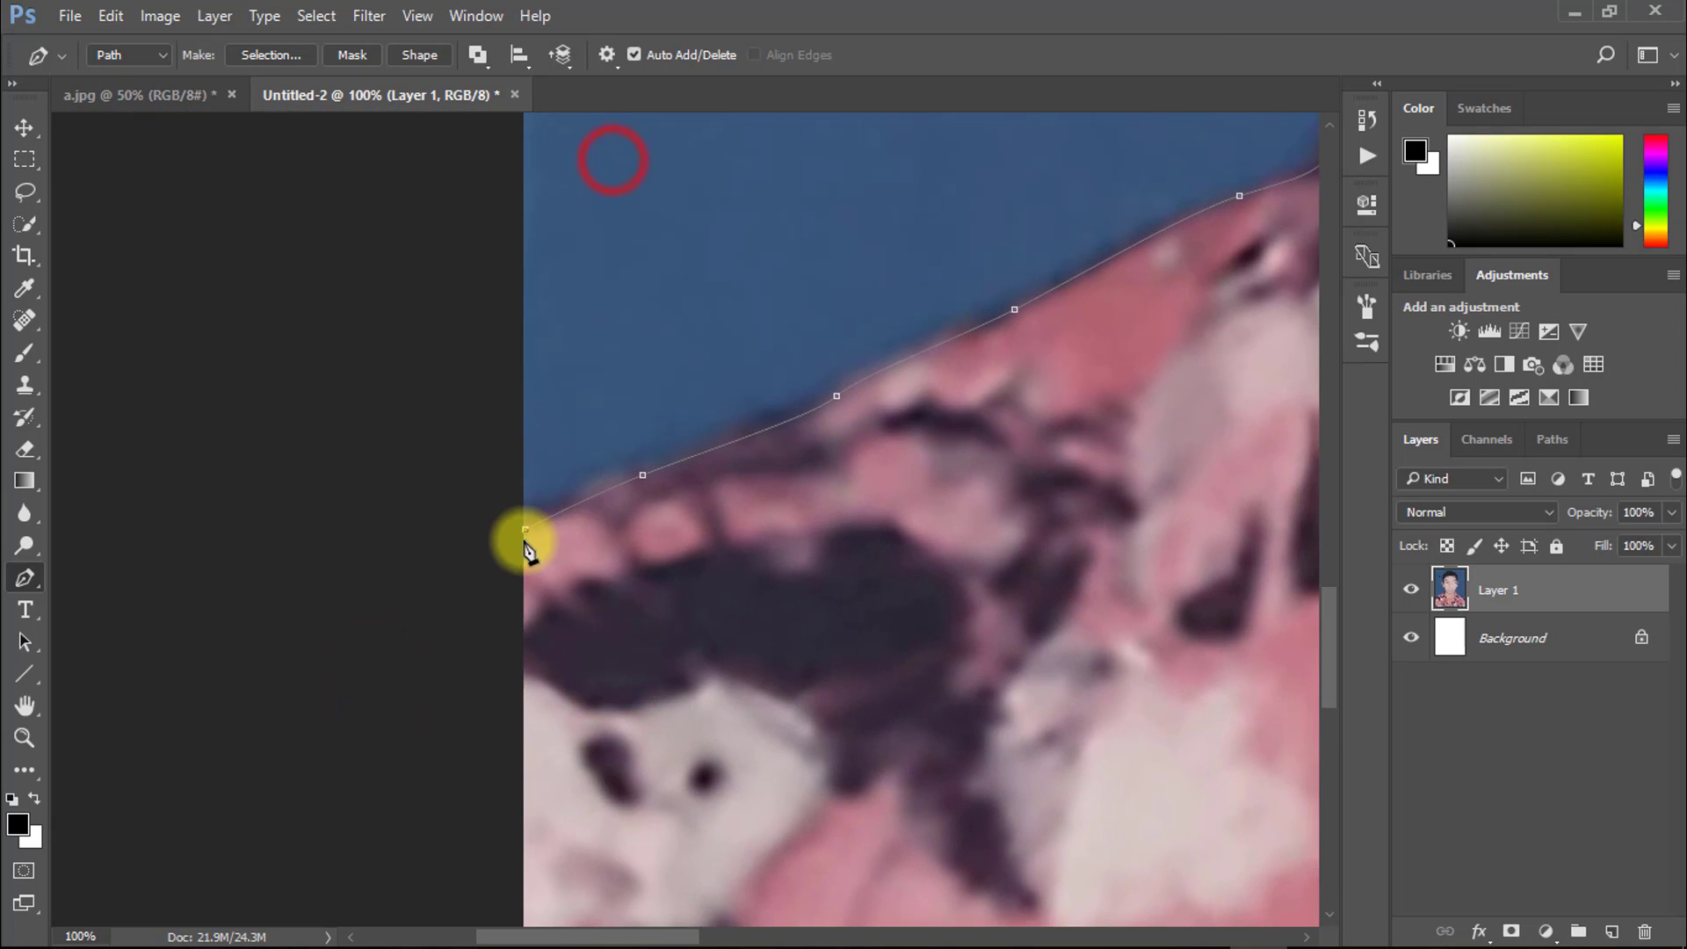
# Make a new anti-aliased selection from the closed path with a feather radius of 0.1 pixels.
pyautogui.keyDown('alt'); pyautogui.click(709, 387); pyautogui.keyUp('alt')
pyautogui.keyDown('alt'); pyautogui.click(709, 387); pyautogui.keyUp('alt')
pyautogui.moveTo(859, 381); pyautogui.dragTo(337, 376)
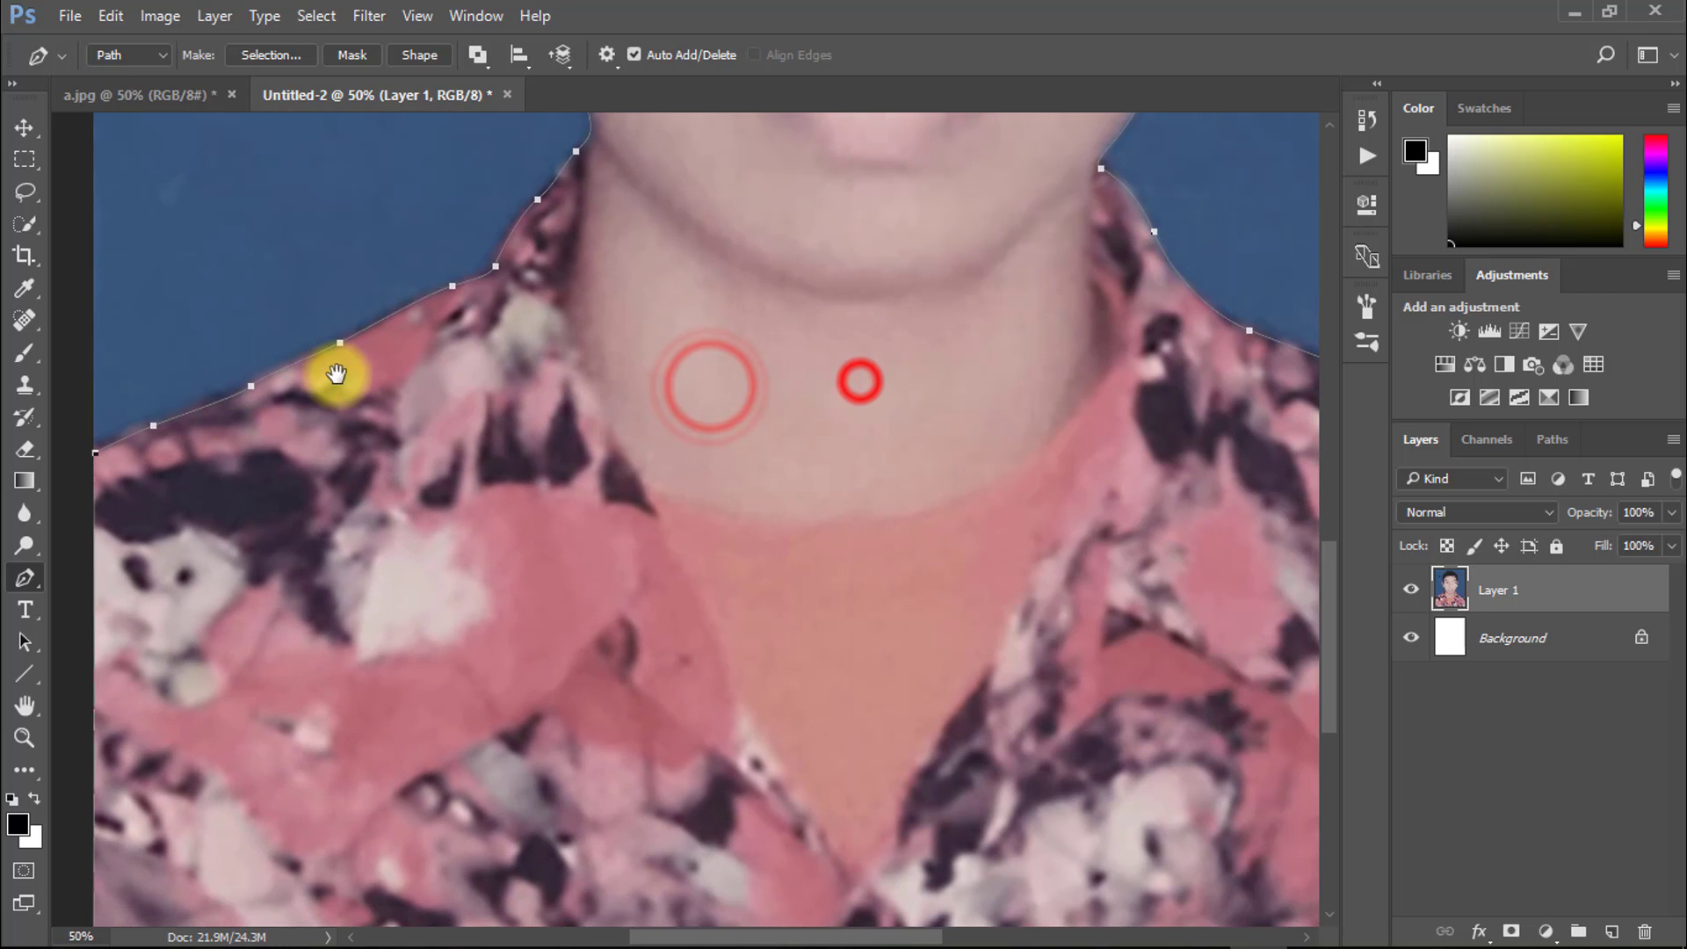
pyautogui.keyDown('alt'); pyautogui.click(706, 314); pyautogui.keyUp('alt')
pyautogui.keyDown('alt'); pyautogui.click(705, 315); pyautogui.keyUp('alt')
pyautogui.moveTo(766, 281); pyautogui.dragTo(669, 537)
pyautogui.rightClick(734, 320)
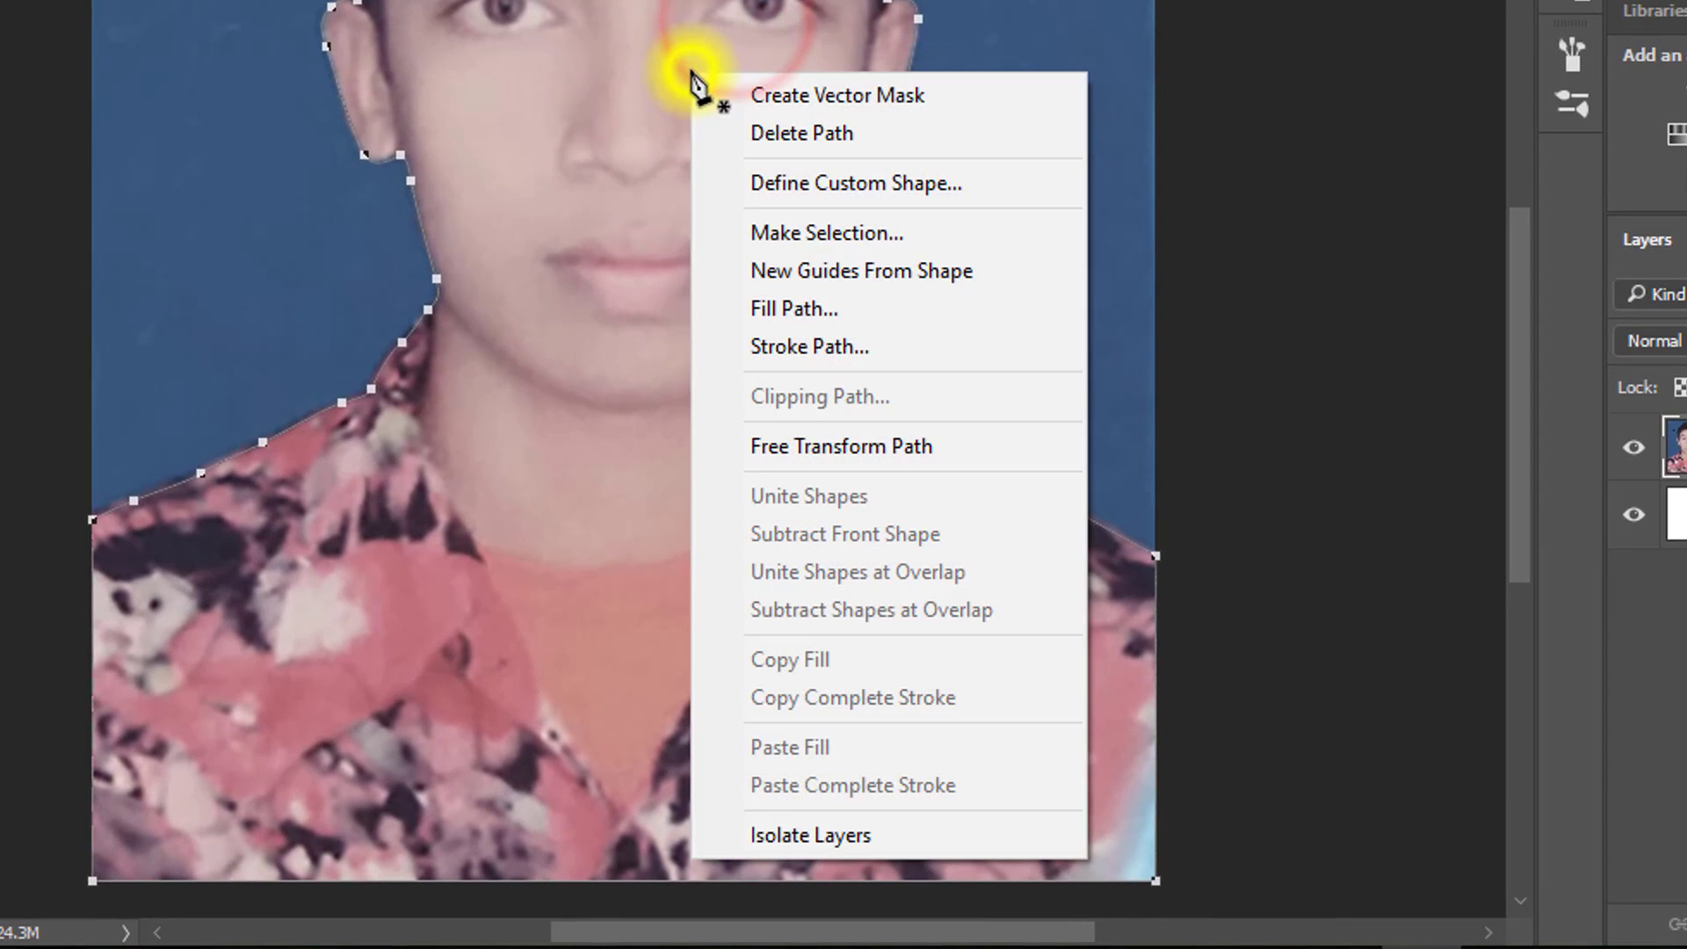
pyautogui.click(859, 230)
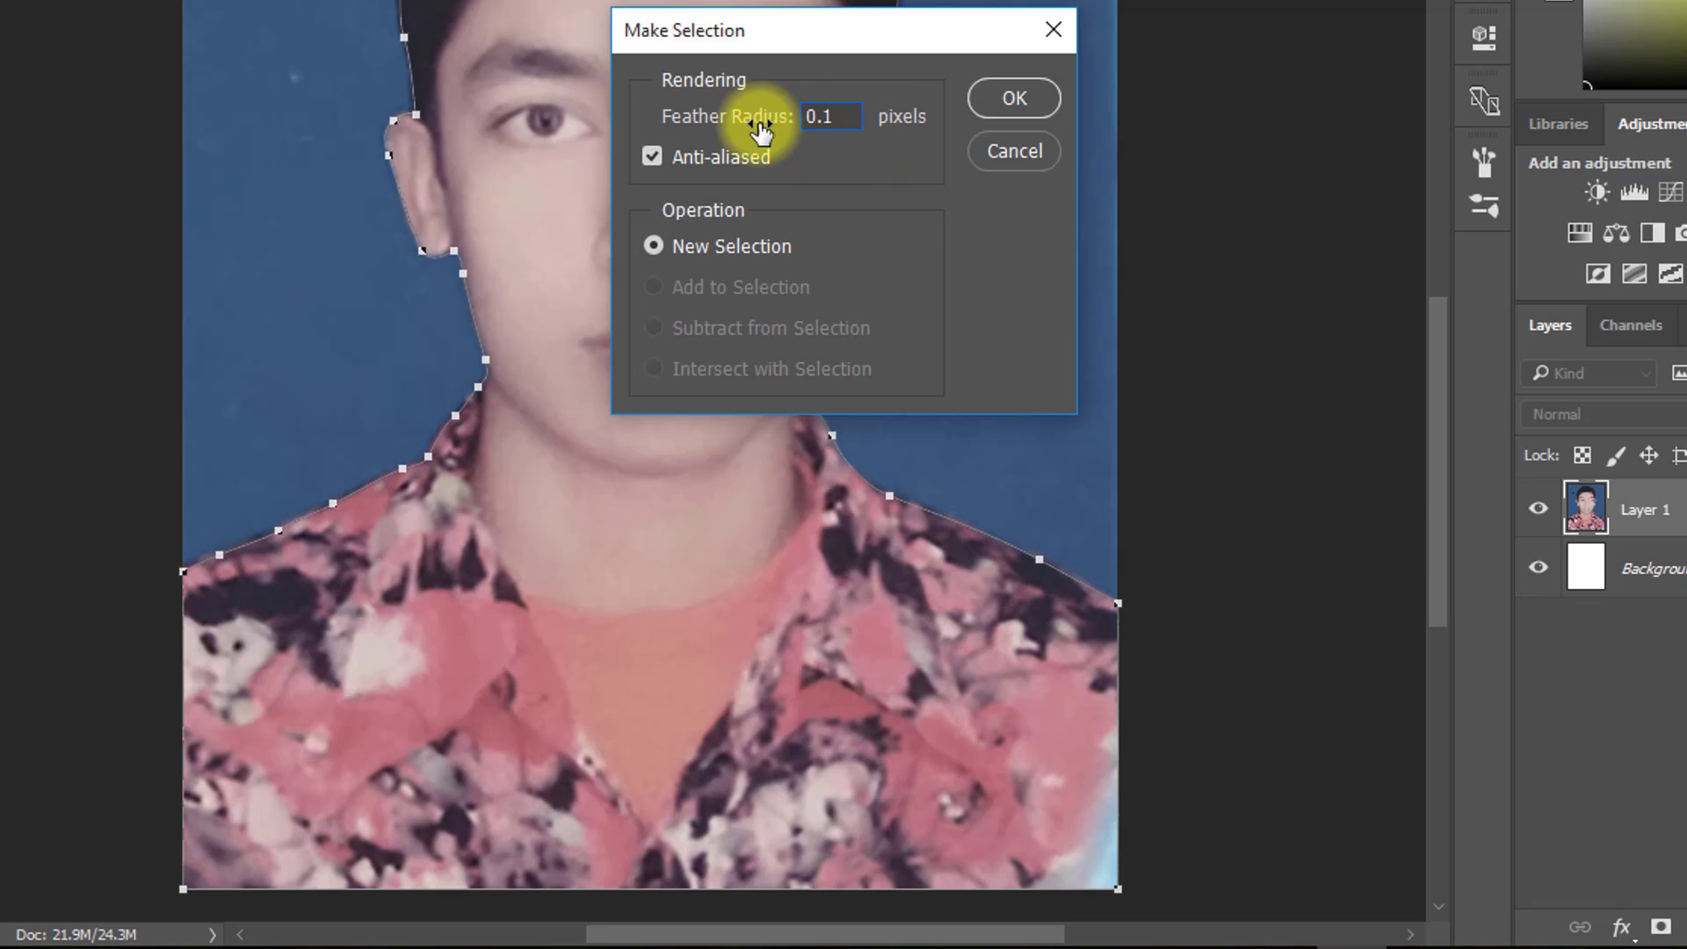
pyautogui.click(1010, 97)
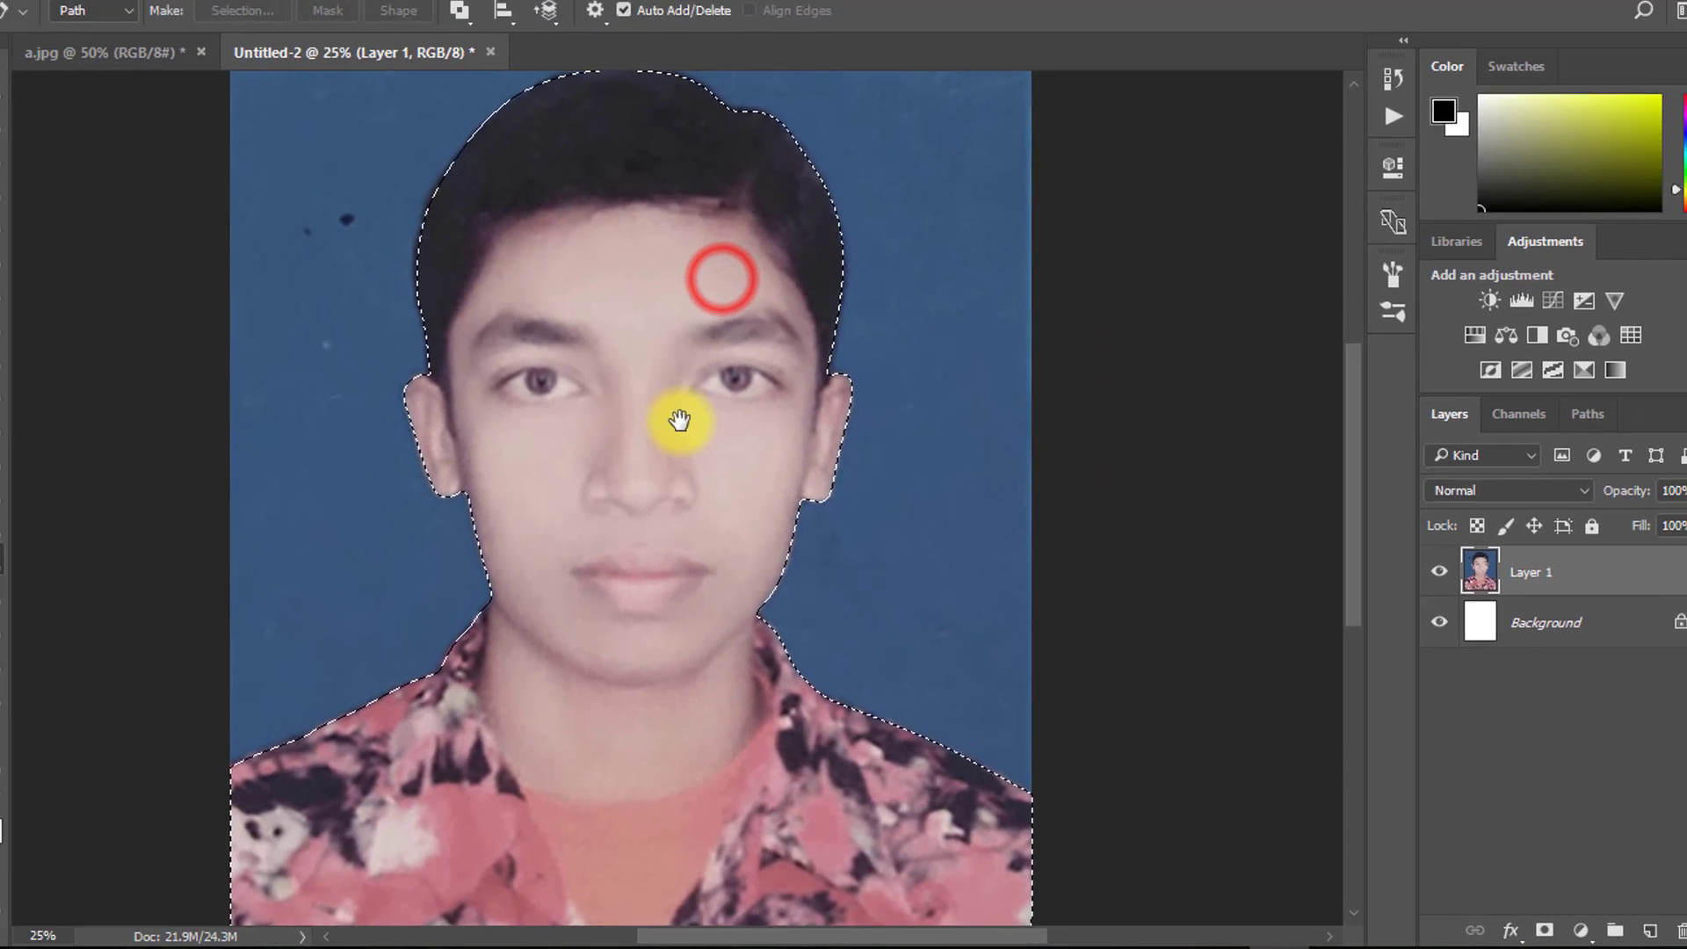
# Open Select and Mask for the portrait selection and set the view mode to On White.
pyautogui.hotkey('ctrl', 'alt', 'r')
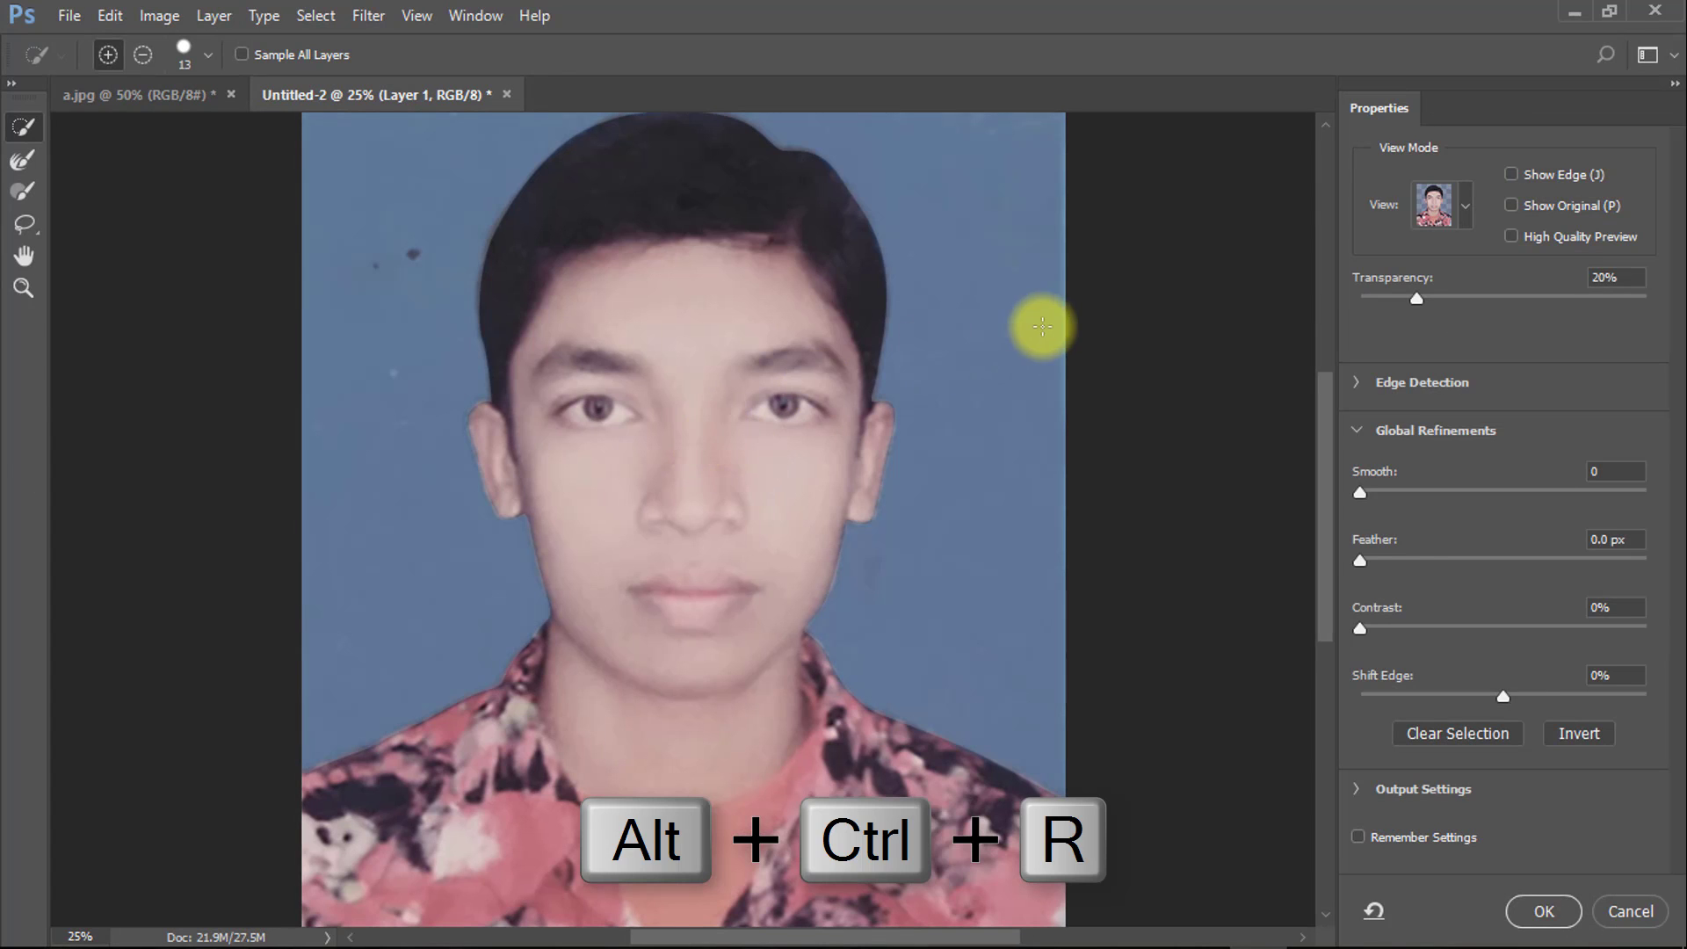
pyautogui.moveTo(834, 314); pyautogui.dragTo(829, 437)
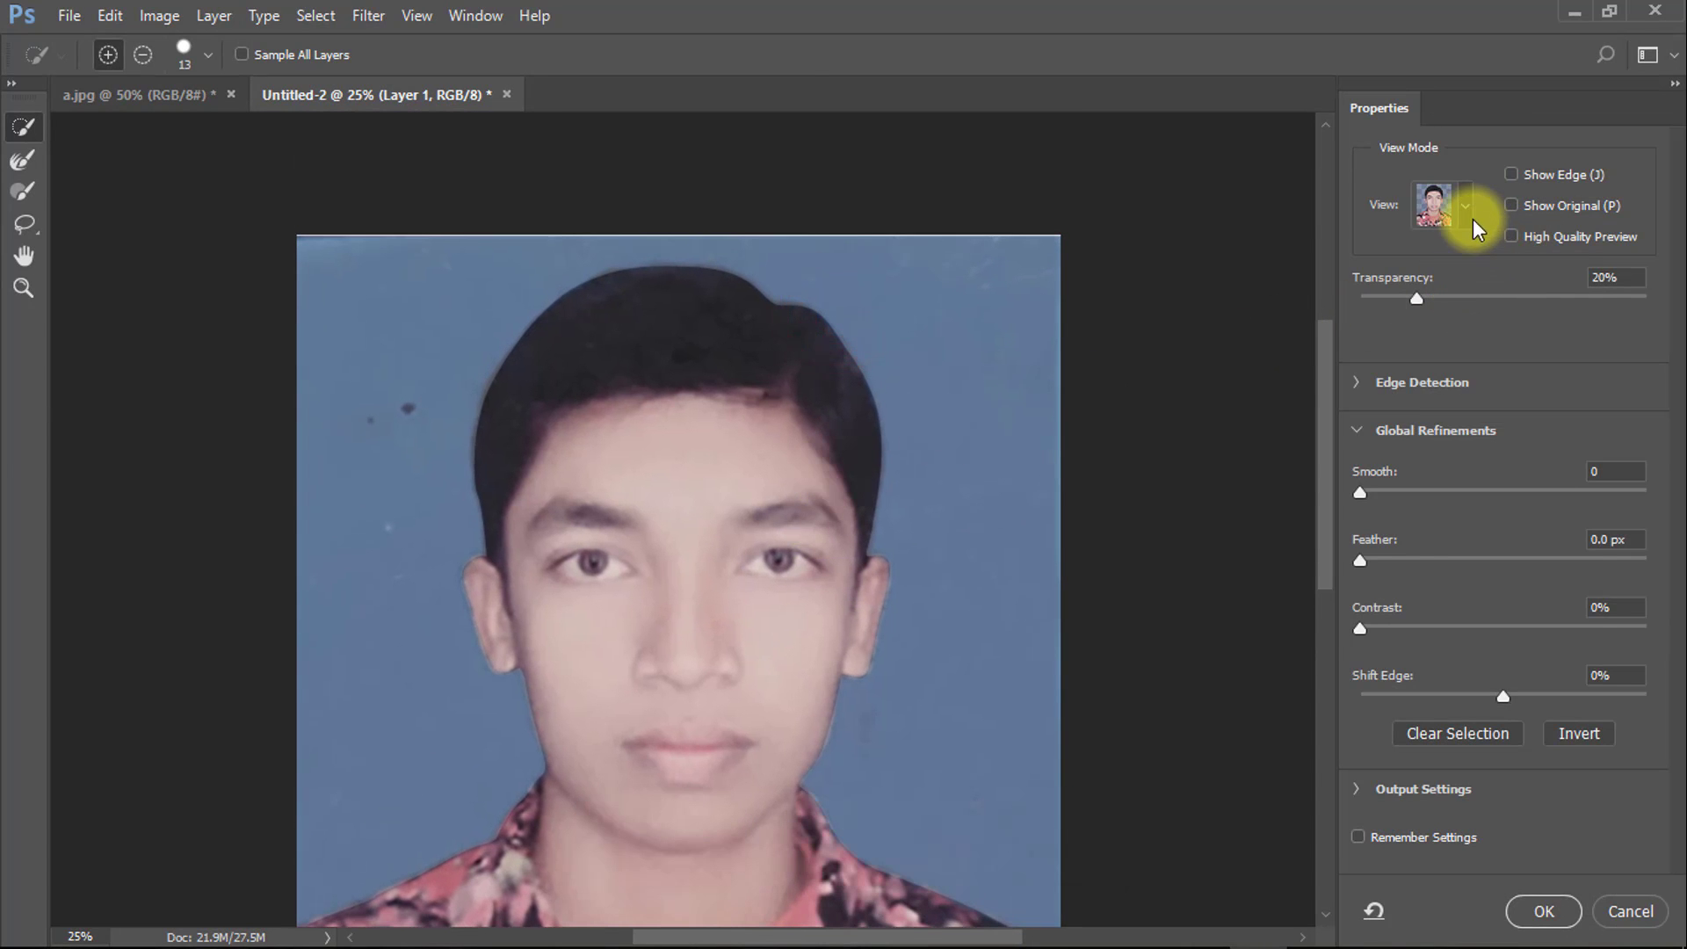
pyautogui.click(1457, 192)
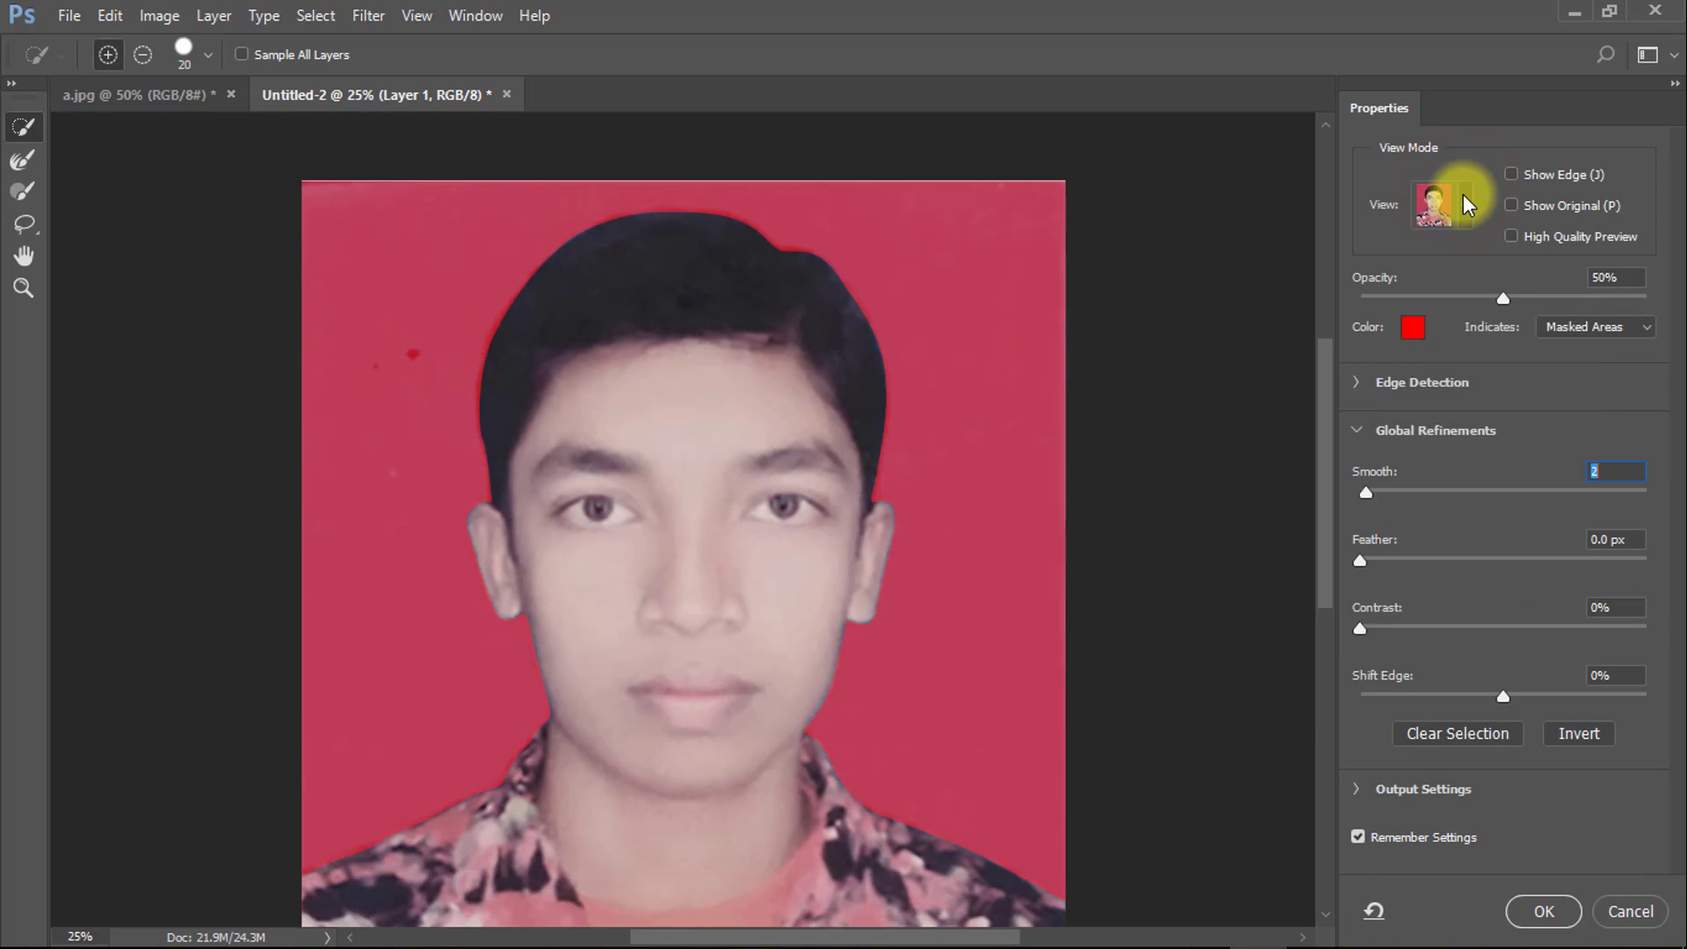
pyautogui.click(1463, 195)
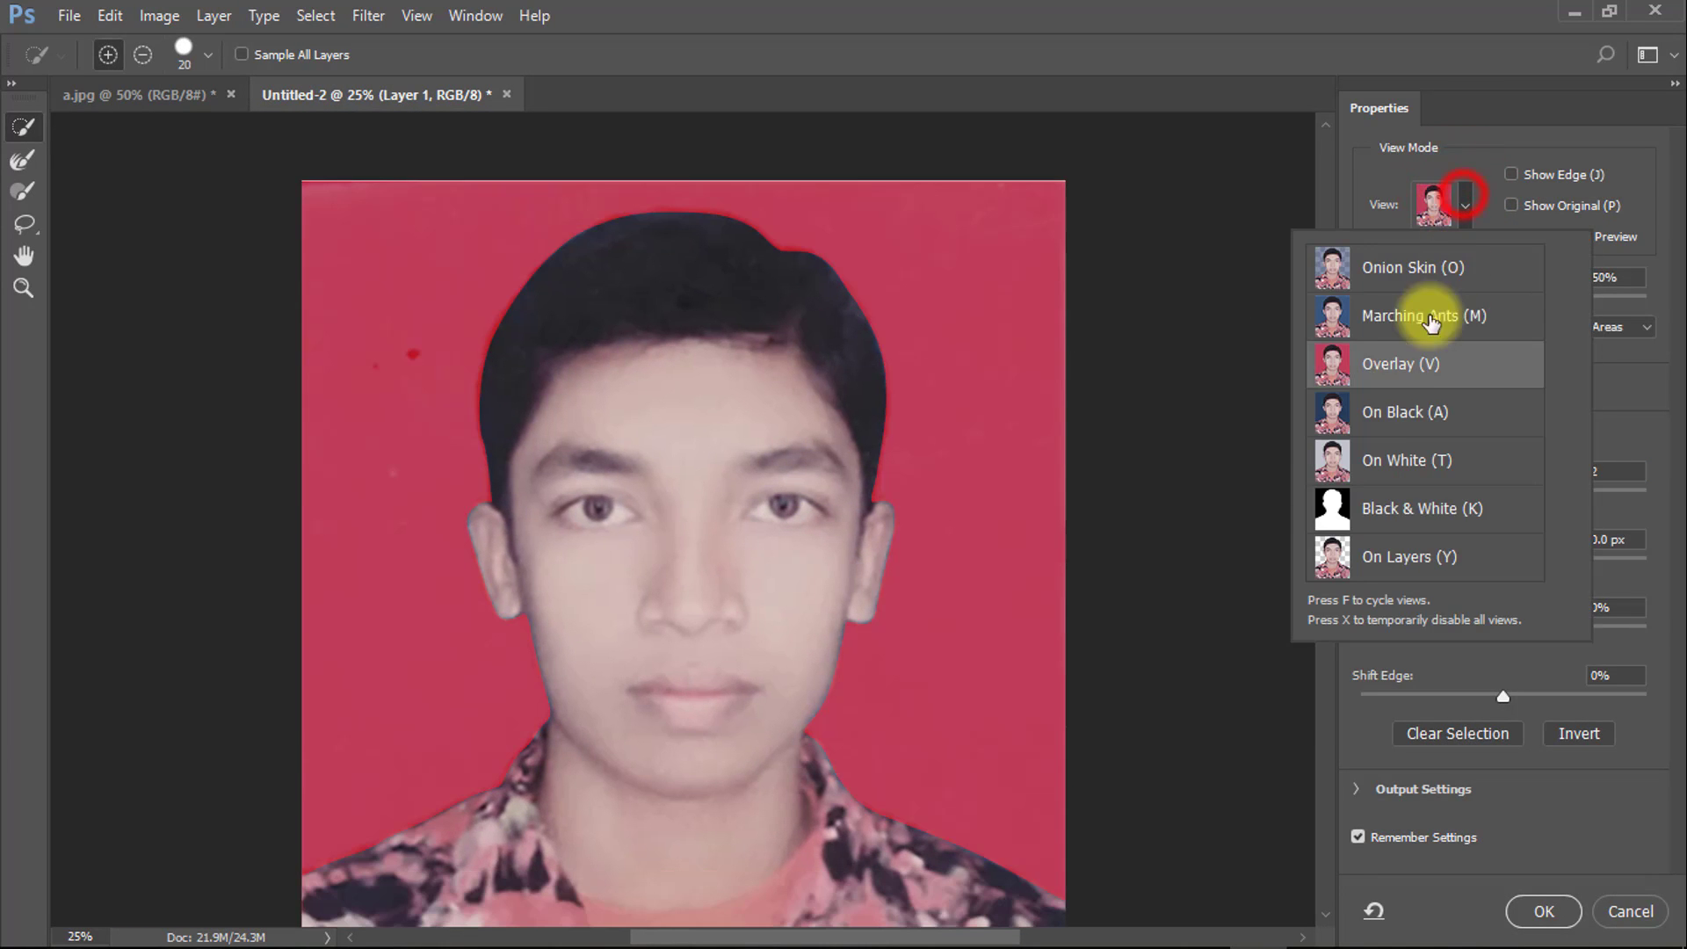
pyautogui.click(1395, 475)
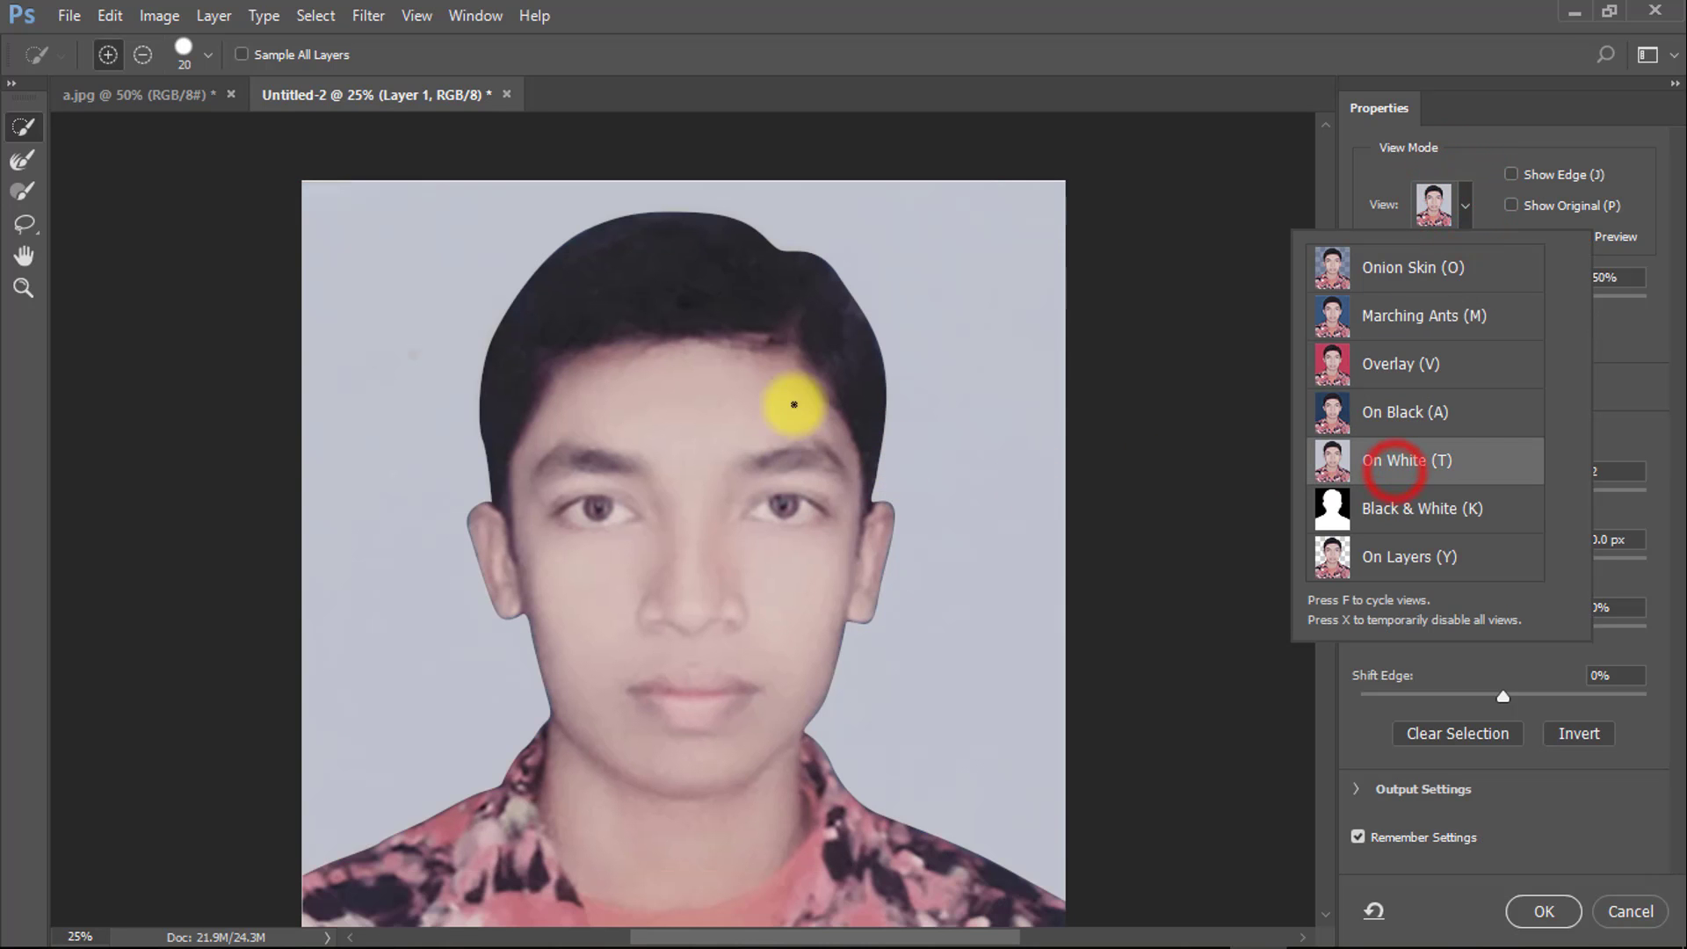
# Brush along the left edge of the hair from the ear upward to extend the selection, using brush size 15.
pyautogui.click(566, 648)
pyautogui.click(467, 361)
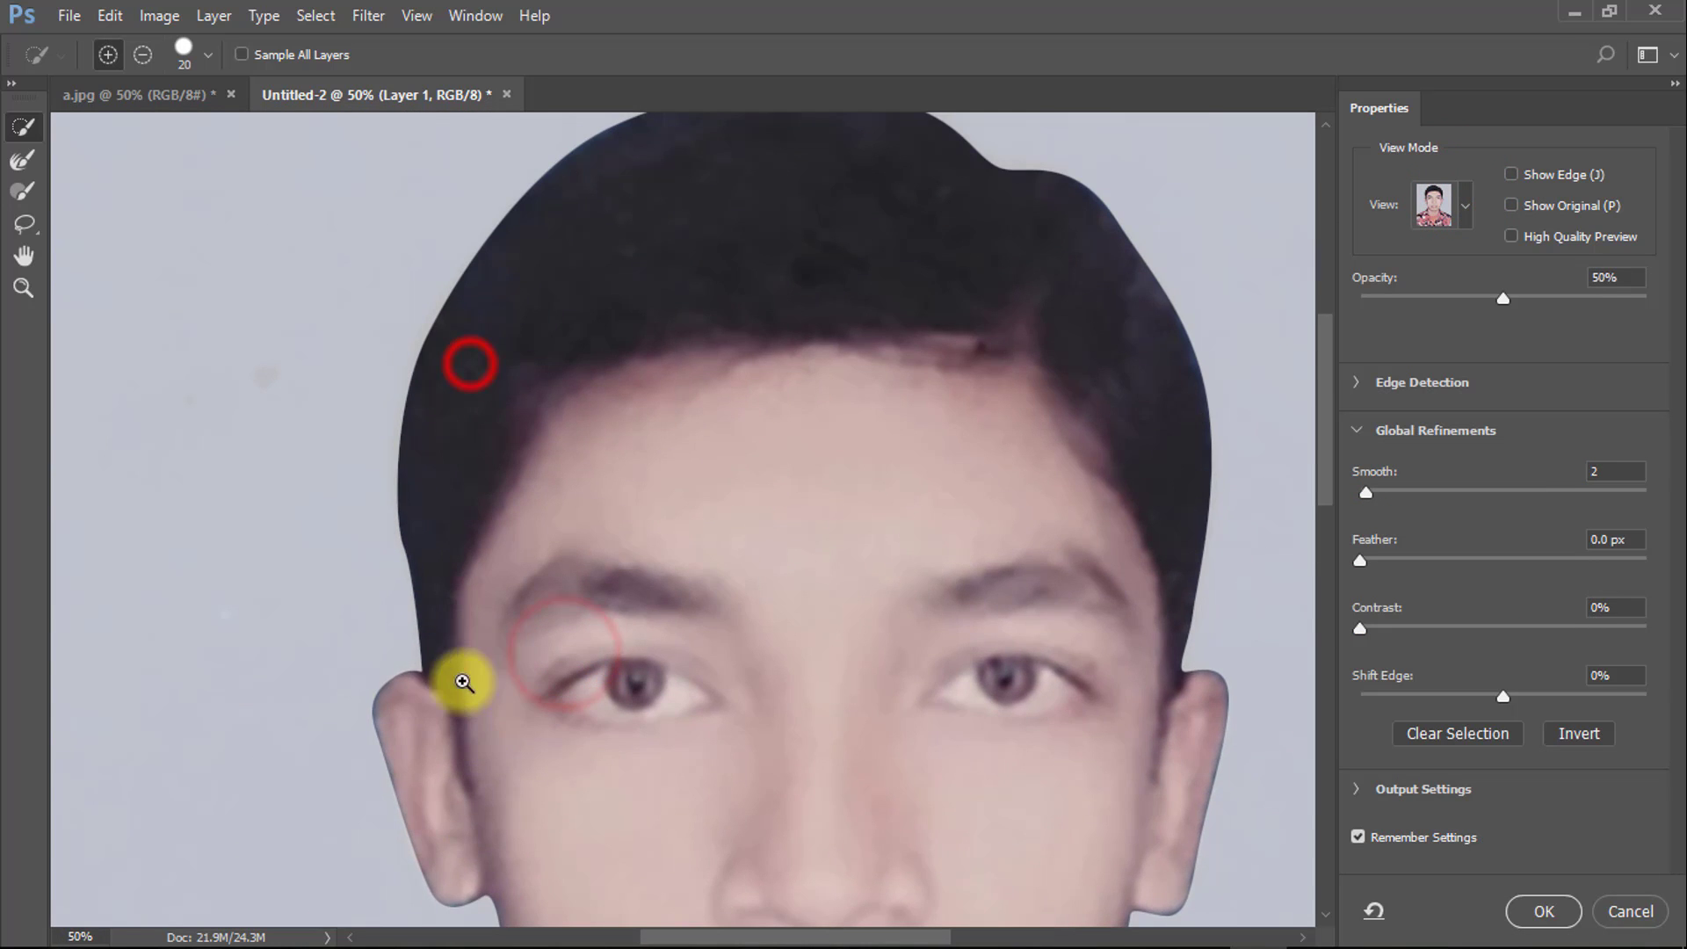
pyautogui.click(422, 665)
pyautogui.click(423, 664)
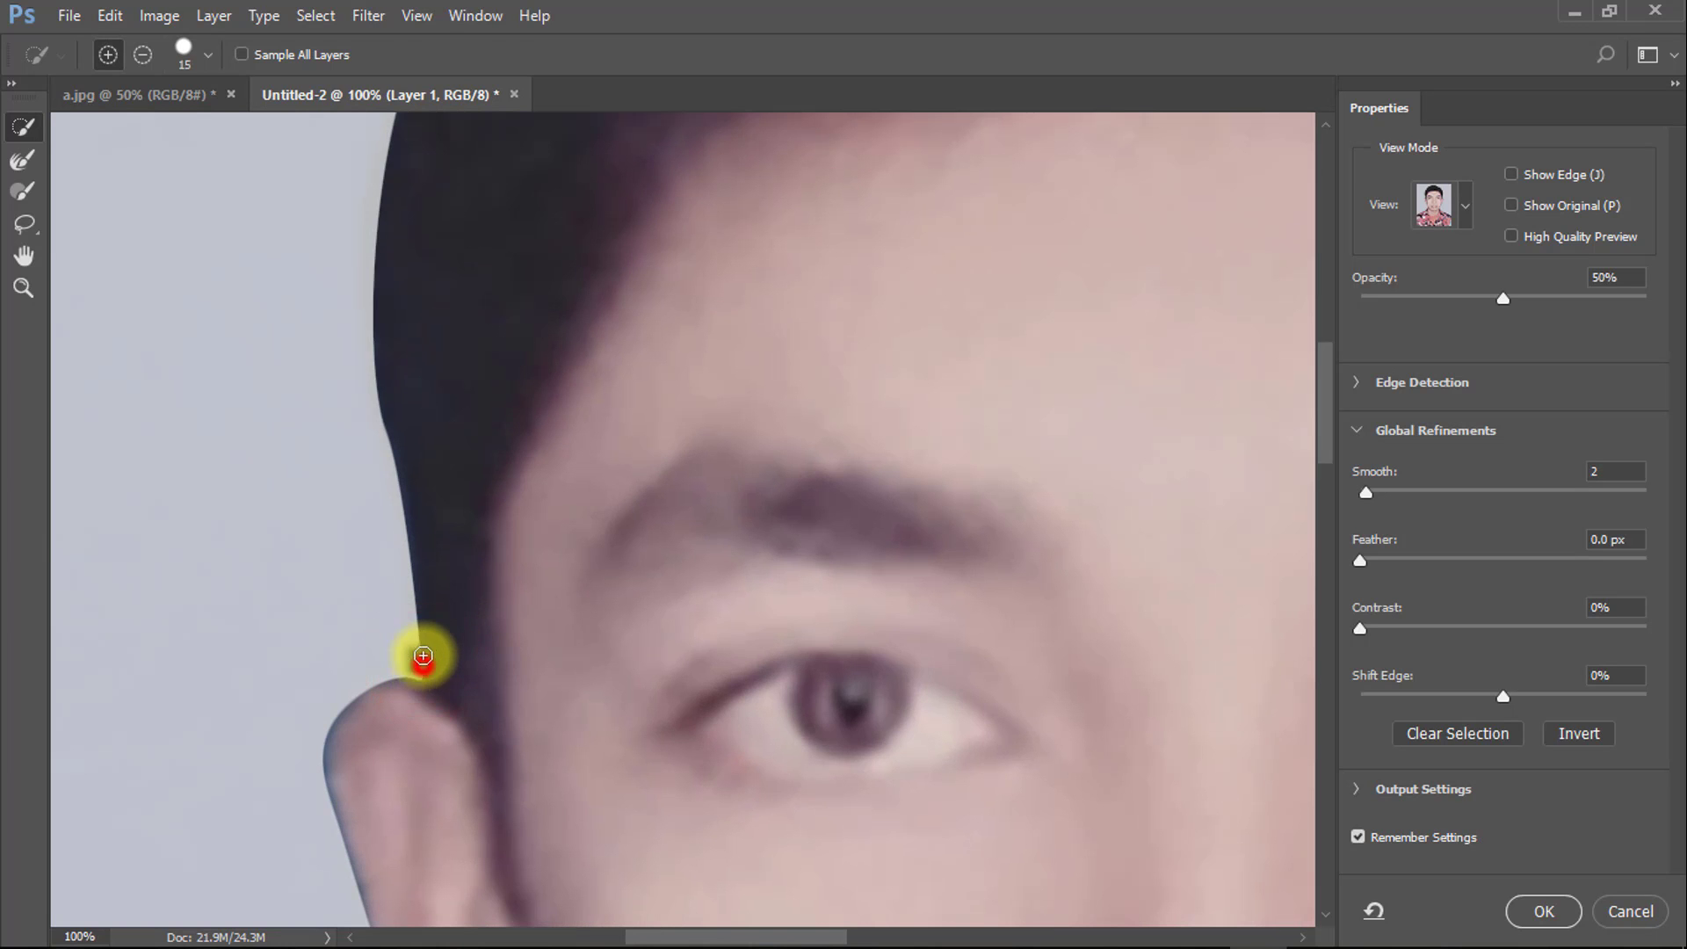
pyautogui.moveTo(404, 534); pyautogui.dragTo(377, 641)
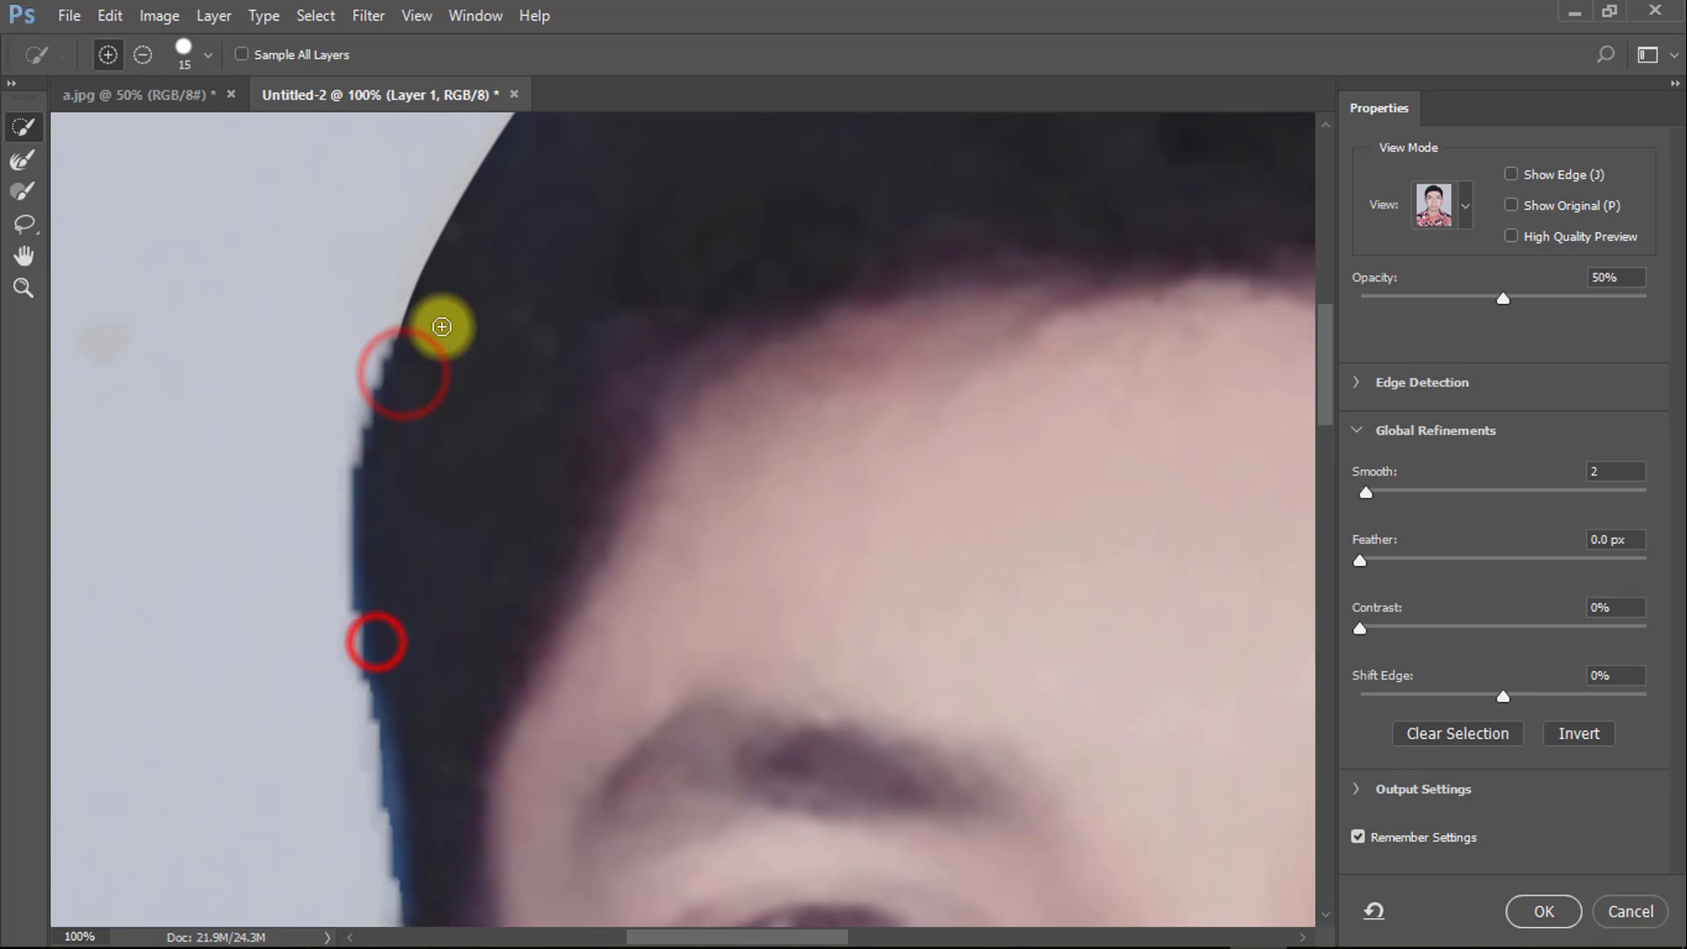
pyautogui.moveTo(497, 279); pyautogui.dragTo(321, 649)
pyautogui.moveTo(647, 254); pyautogui.dragTo(361, 593)
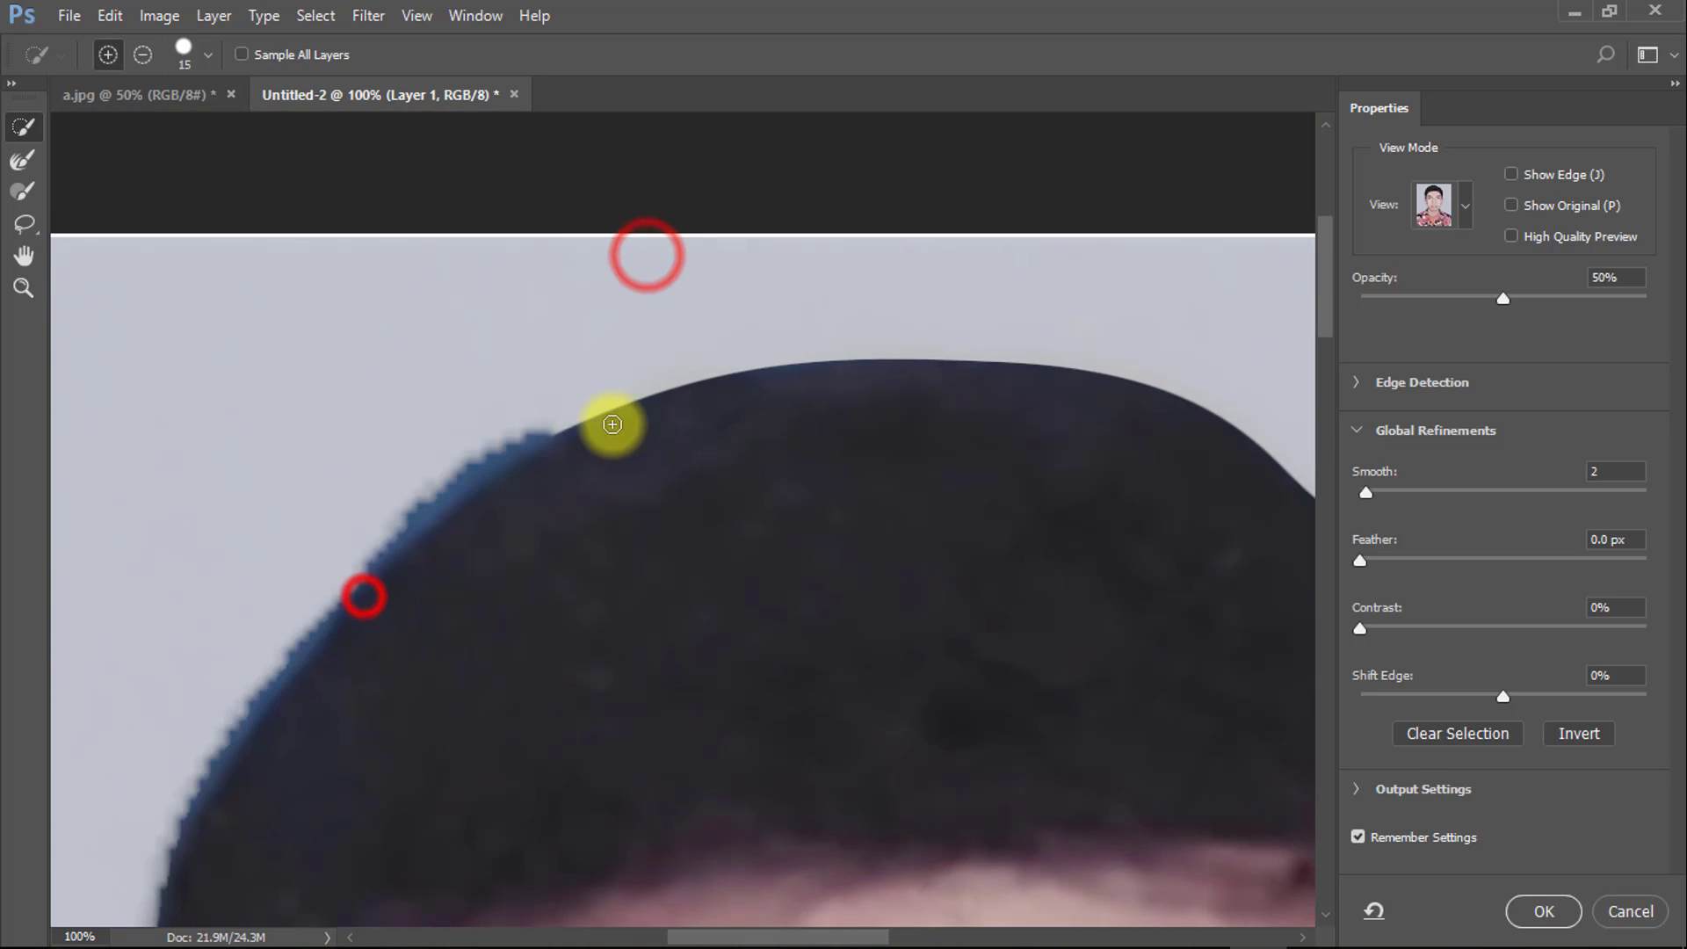
# Brush along the top edge of the hair to extend the selection and undo the last stroke.
pyautogui.moveTo(793, 436); pyautogui.dragTo(449, 430)
pyautogui.moveTo(513, 364); pyautogui.dragTo(525, 361)
pyautogui.moveTo(527, 361); pyautogui.dragTo(703, 364)
pyautogui.moveTo(712, 365)
pyautogui.mouseDown()
pyautogui.moveTo(899, 410)
pyautogui.moveTo(1029, 512)
pyautogui.moveTo(735, 418)
pyautogui.mouseUp()
pyautogui.hotkey('ctrl', 'z')
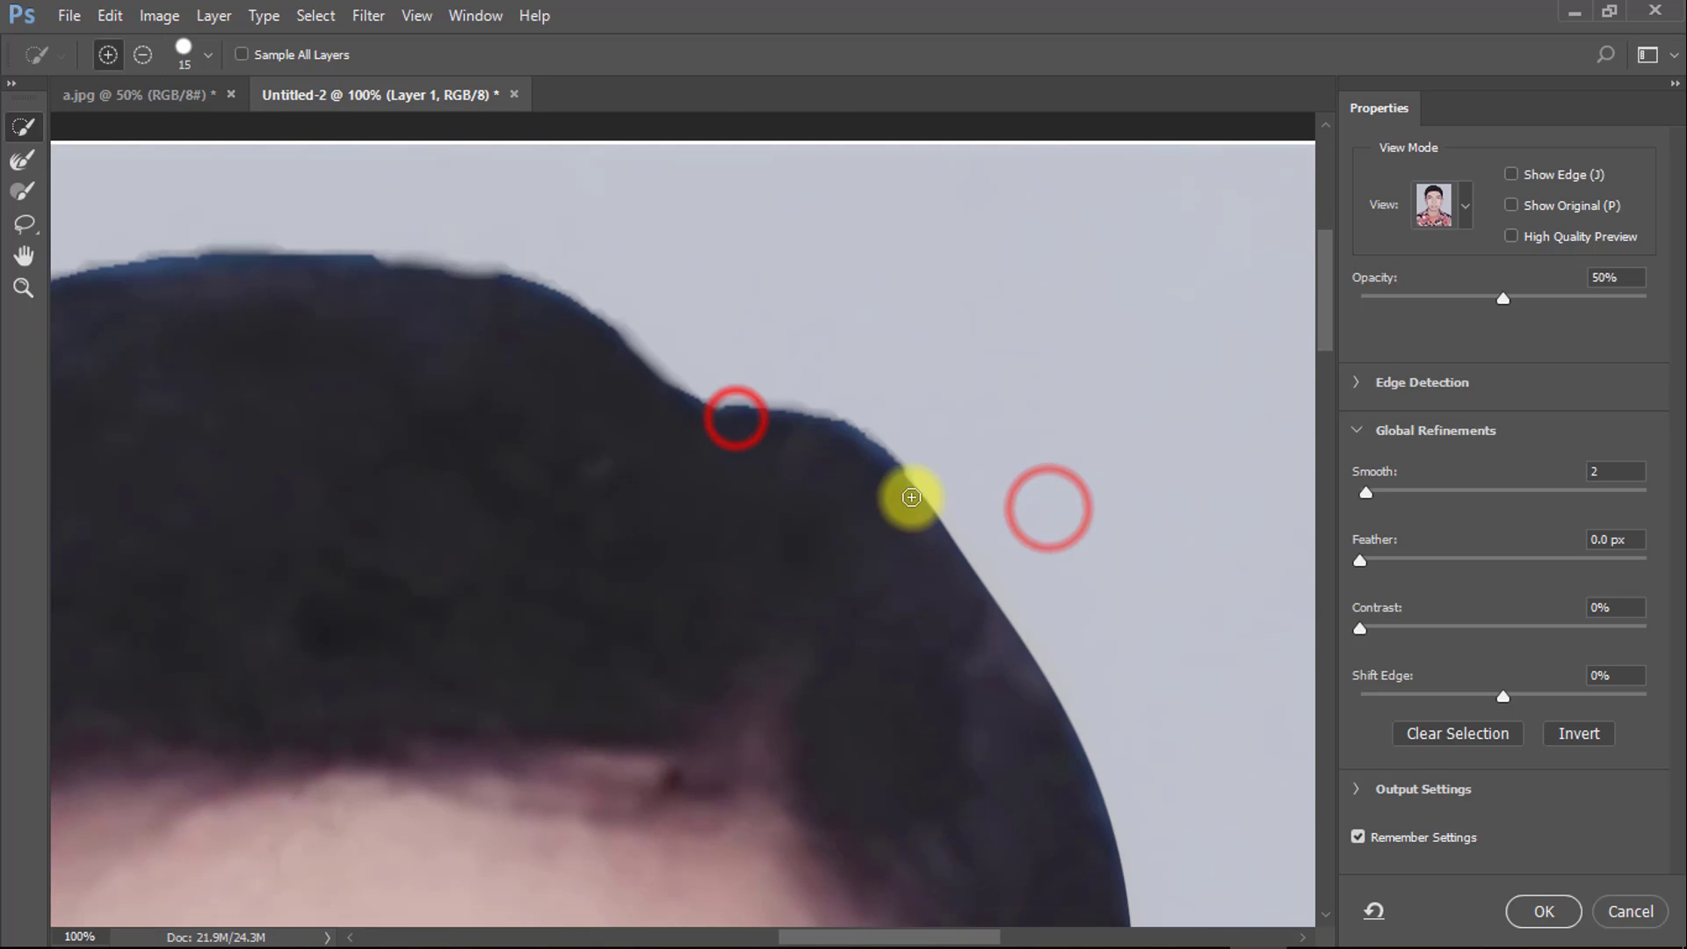
# Brush down the right edge of the hair to the ear to extend the selection.
pyautogui.click(905, 487)
pyautogui.moveTo(1028, 696); pyautogui.dragTo(904, 378)
pyautogui.moveTo(984, 513); pyautogui.dragTo(995, 576)
pyautogui.moveTo(1005, 671); pyautogui.dragTo(972, 450)
pyautogui.moveTo(960, 361); pyautogui.dragTo(968, 727)
pyautogui.moveTo(954, 764)
pyautogui.mouseDown()
pyautogui.moveTo(930, 542)
pyautogui.moveTo(907, 739)
pyautogui.mouseUp()
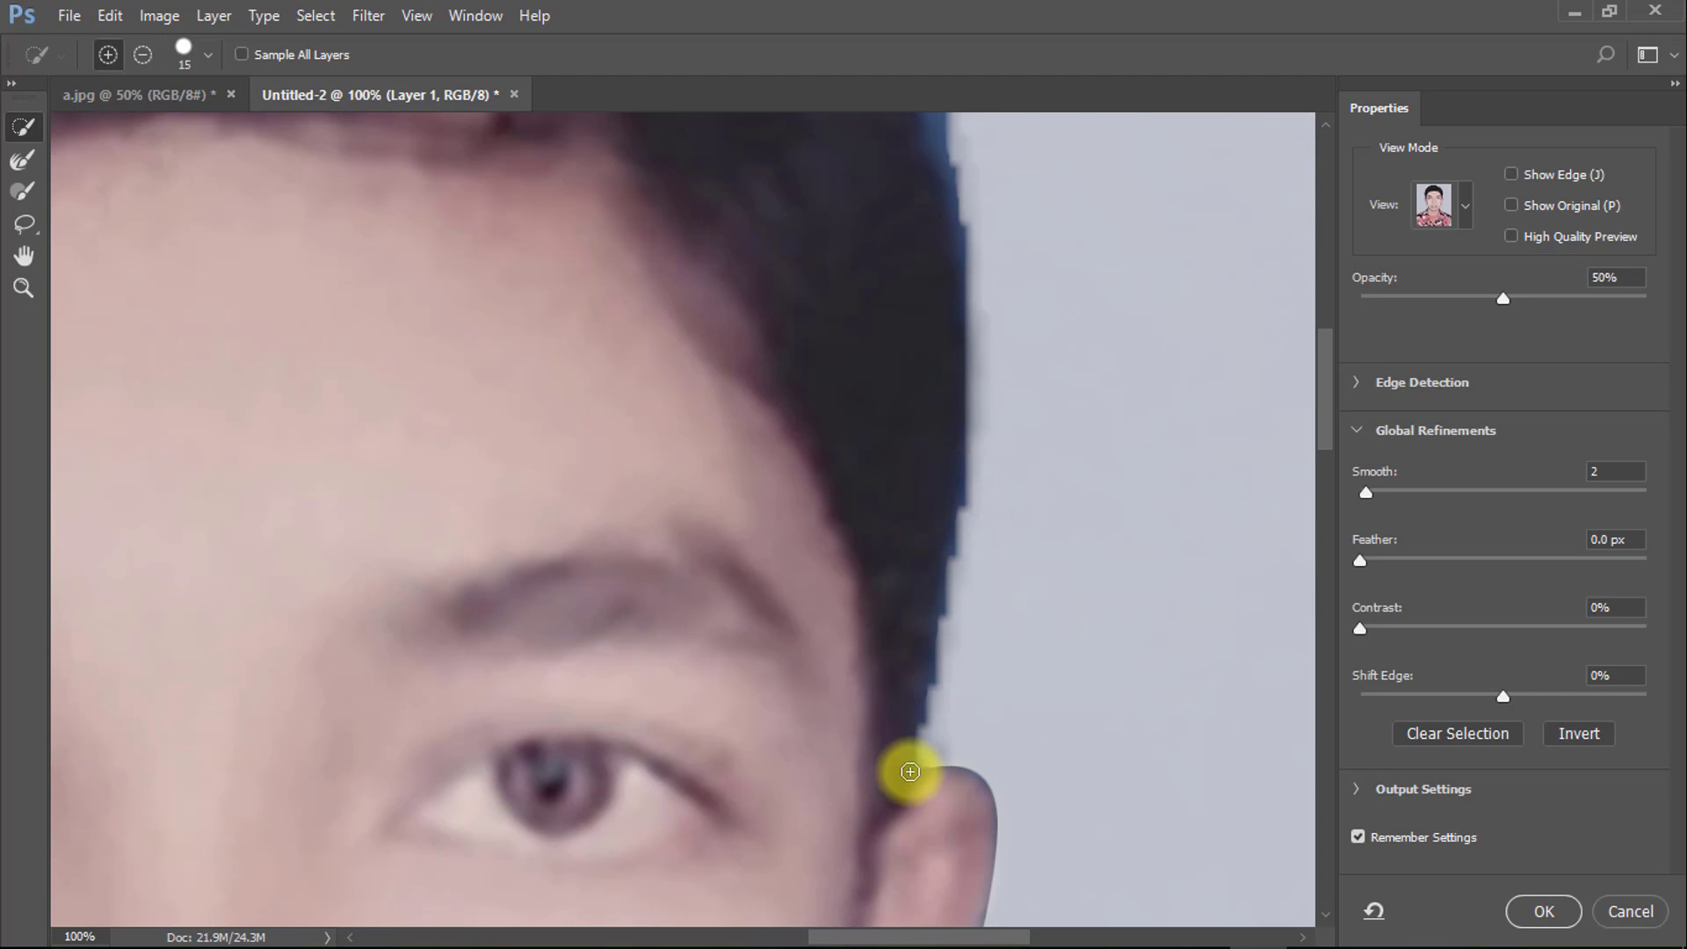
# Set the Smooth value of the global refinements to 2 for the portrait selection.
pyautogui.keyDown('alt'); pyautogui.click(955, 603); pyautogui.keyUp('alt')
pyautogui.keyDown('alt'); pyautogui.click(955, 602); pyautogui.keyUp('alt')
pyautogui.moveTo(1609, 471); pyautogui.dragTo(1548, 442)
pyautogui.write('2')
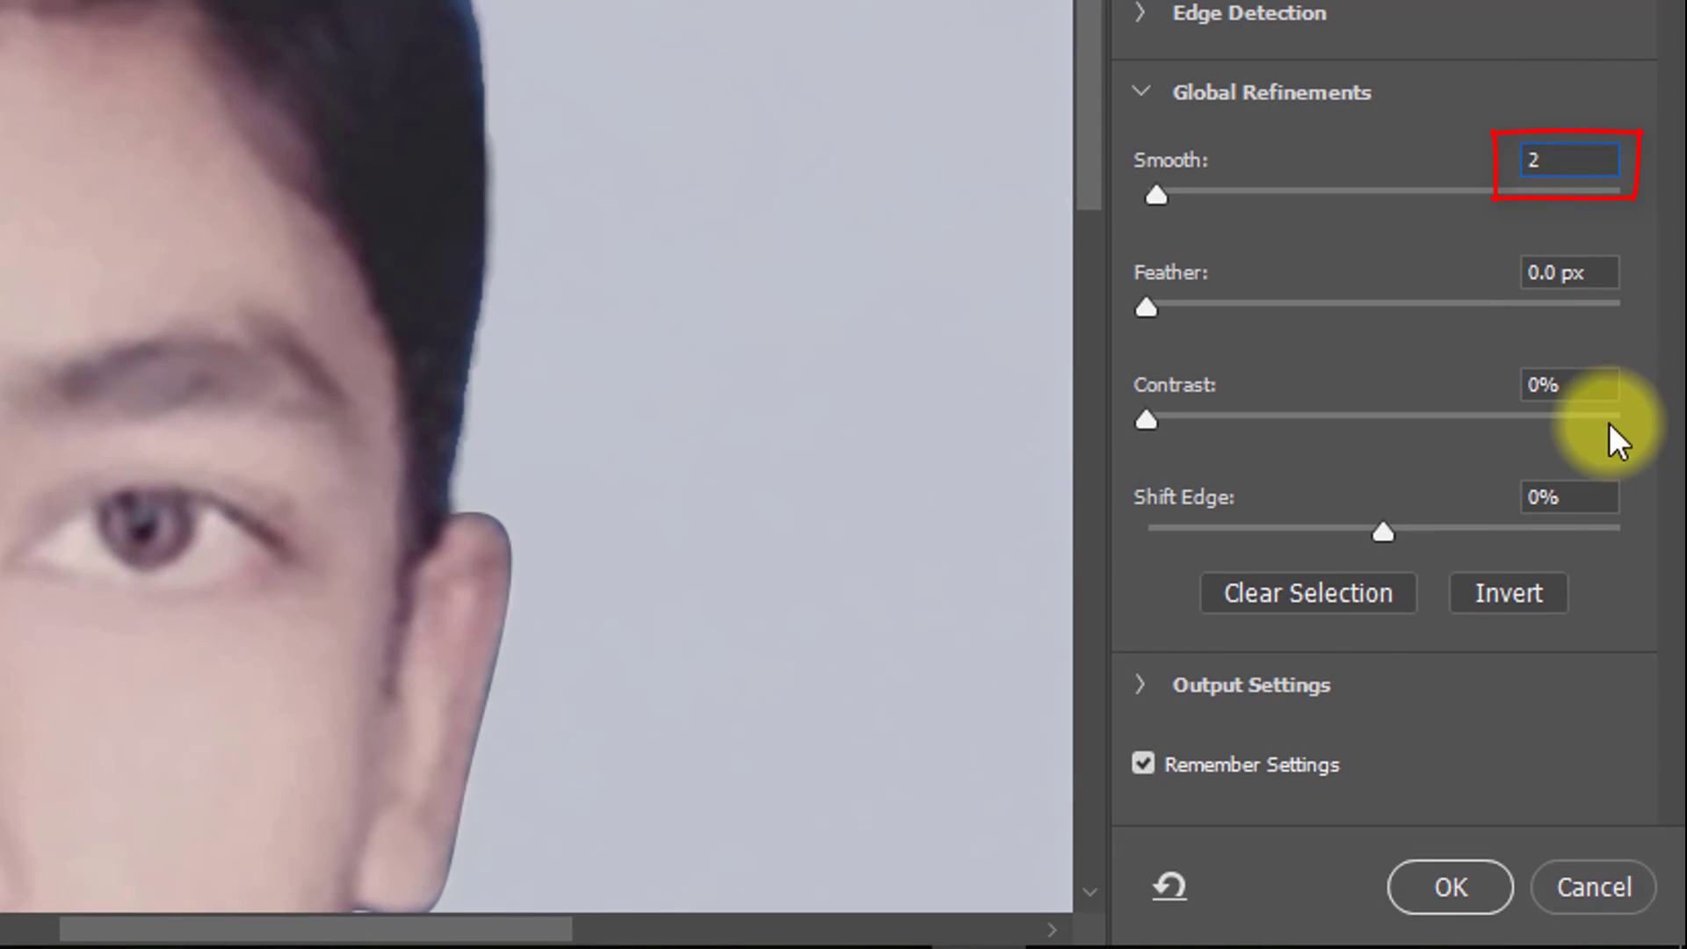
# Output the refined selection to a new layer, keeping Remember Settings on, and apply Select and Mask.
pyautogui.click(1169, 686)
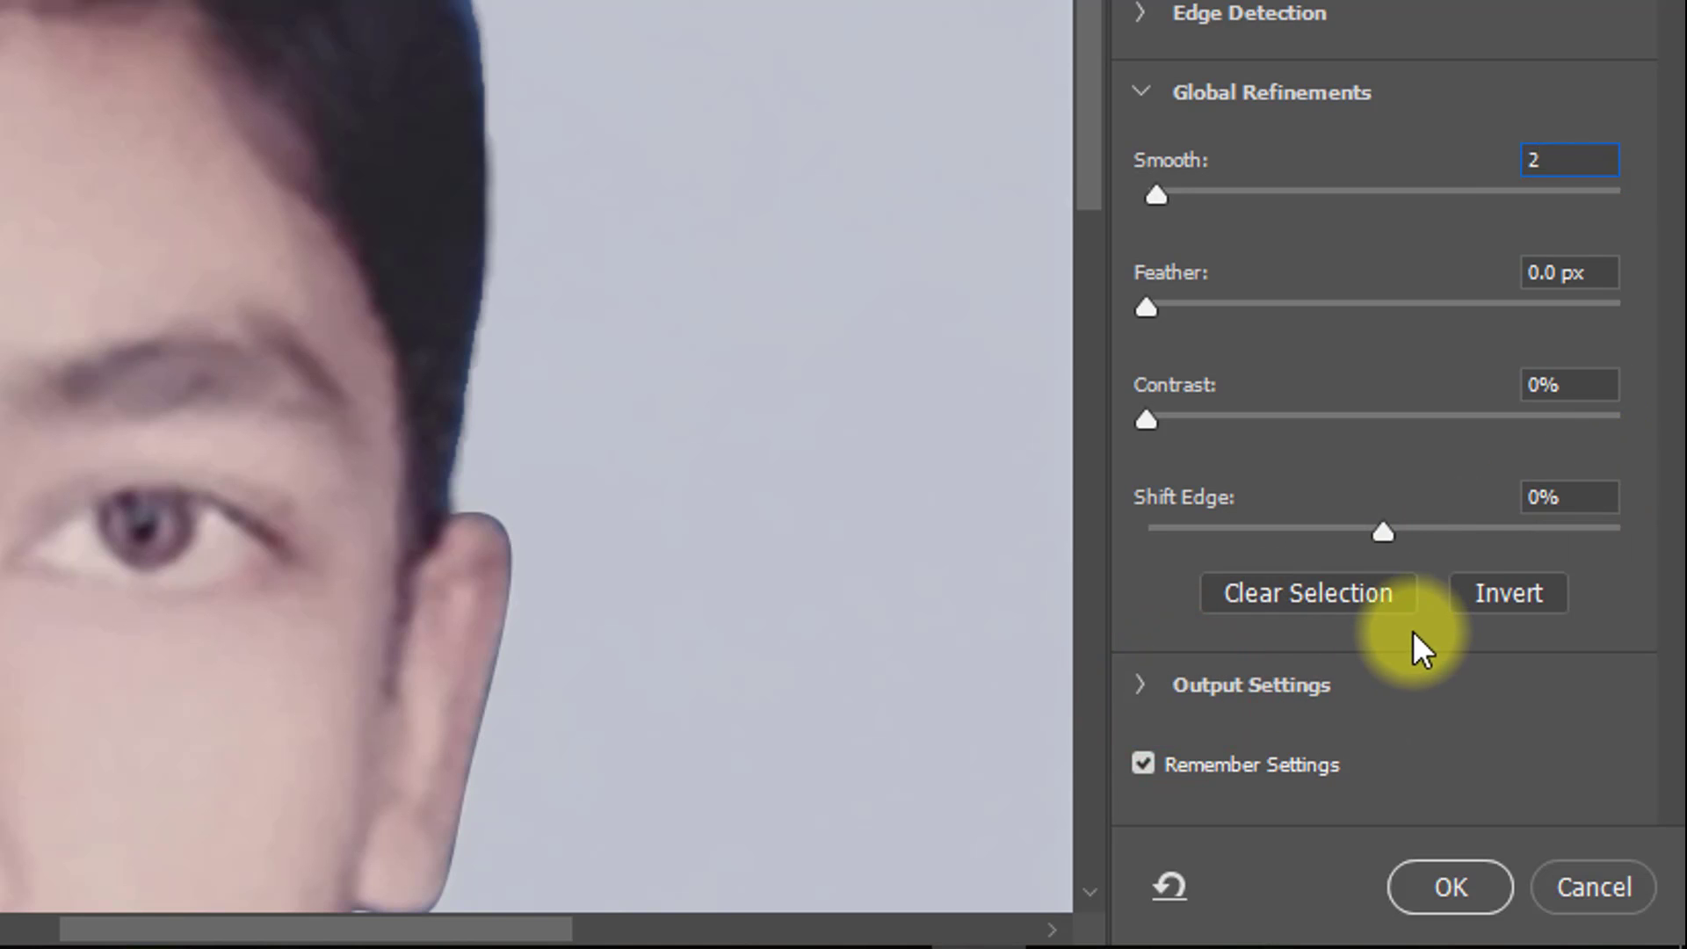
pyautogui.click(1369, 699)
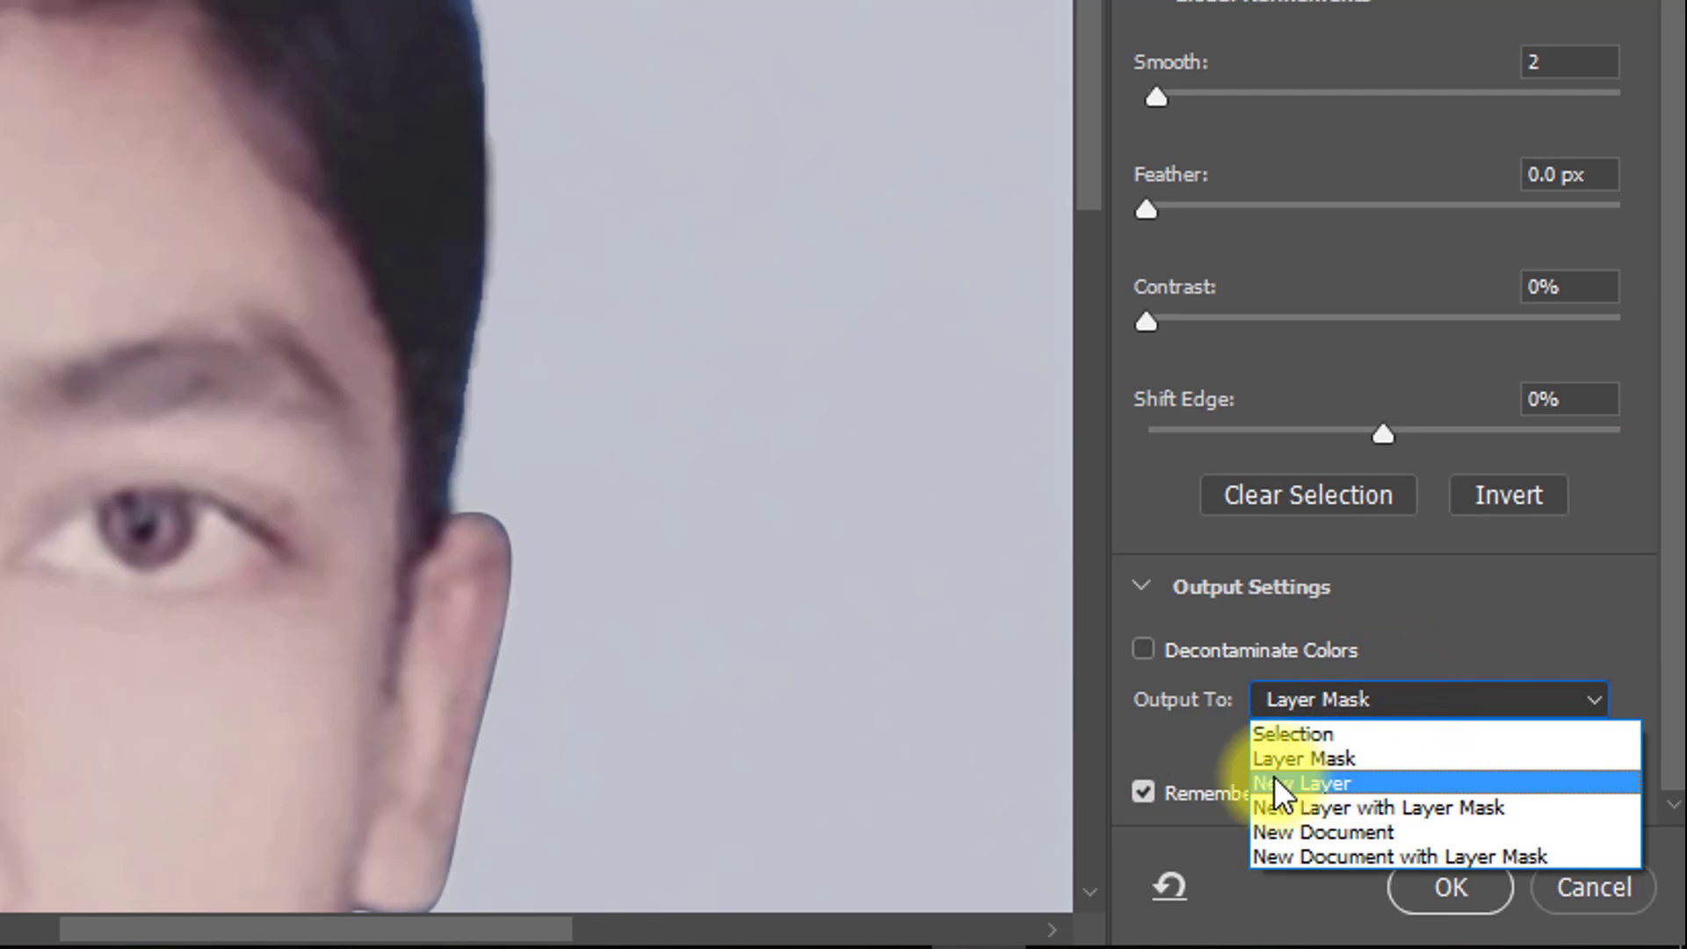
pyautogui.click(1356, 780)
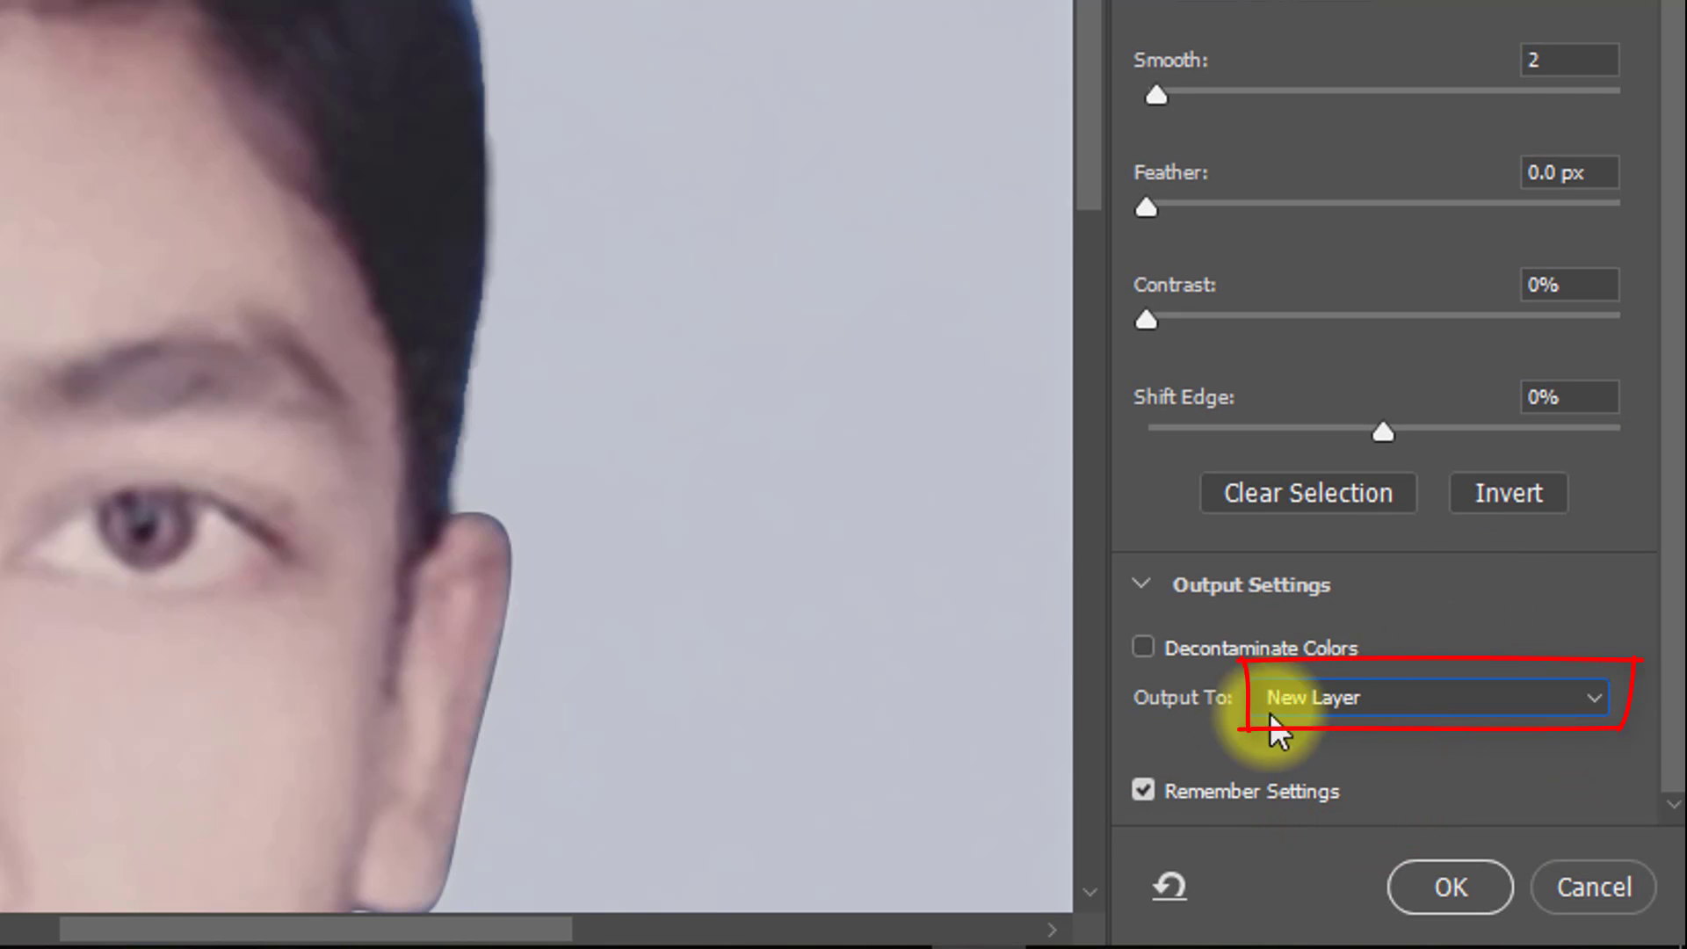
pyautogui.click(1146, 788)
pyautogui.click(1146, 787)
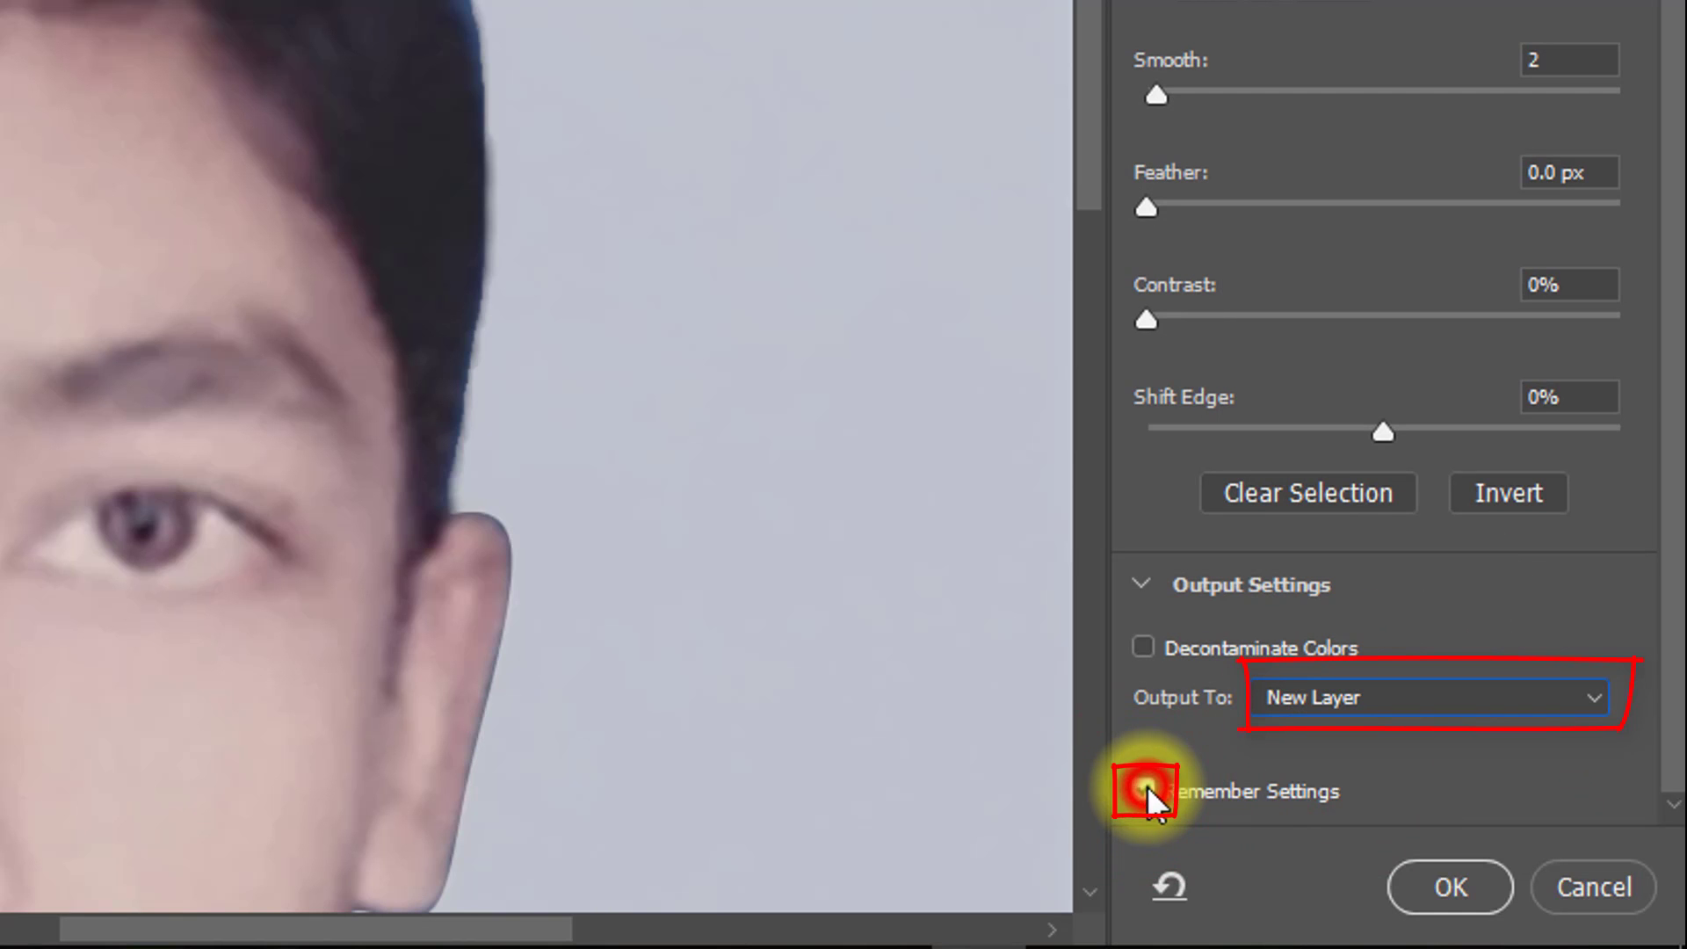
pyautogui.click(1460, 883)
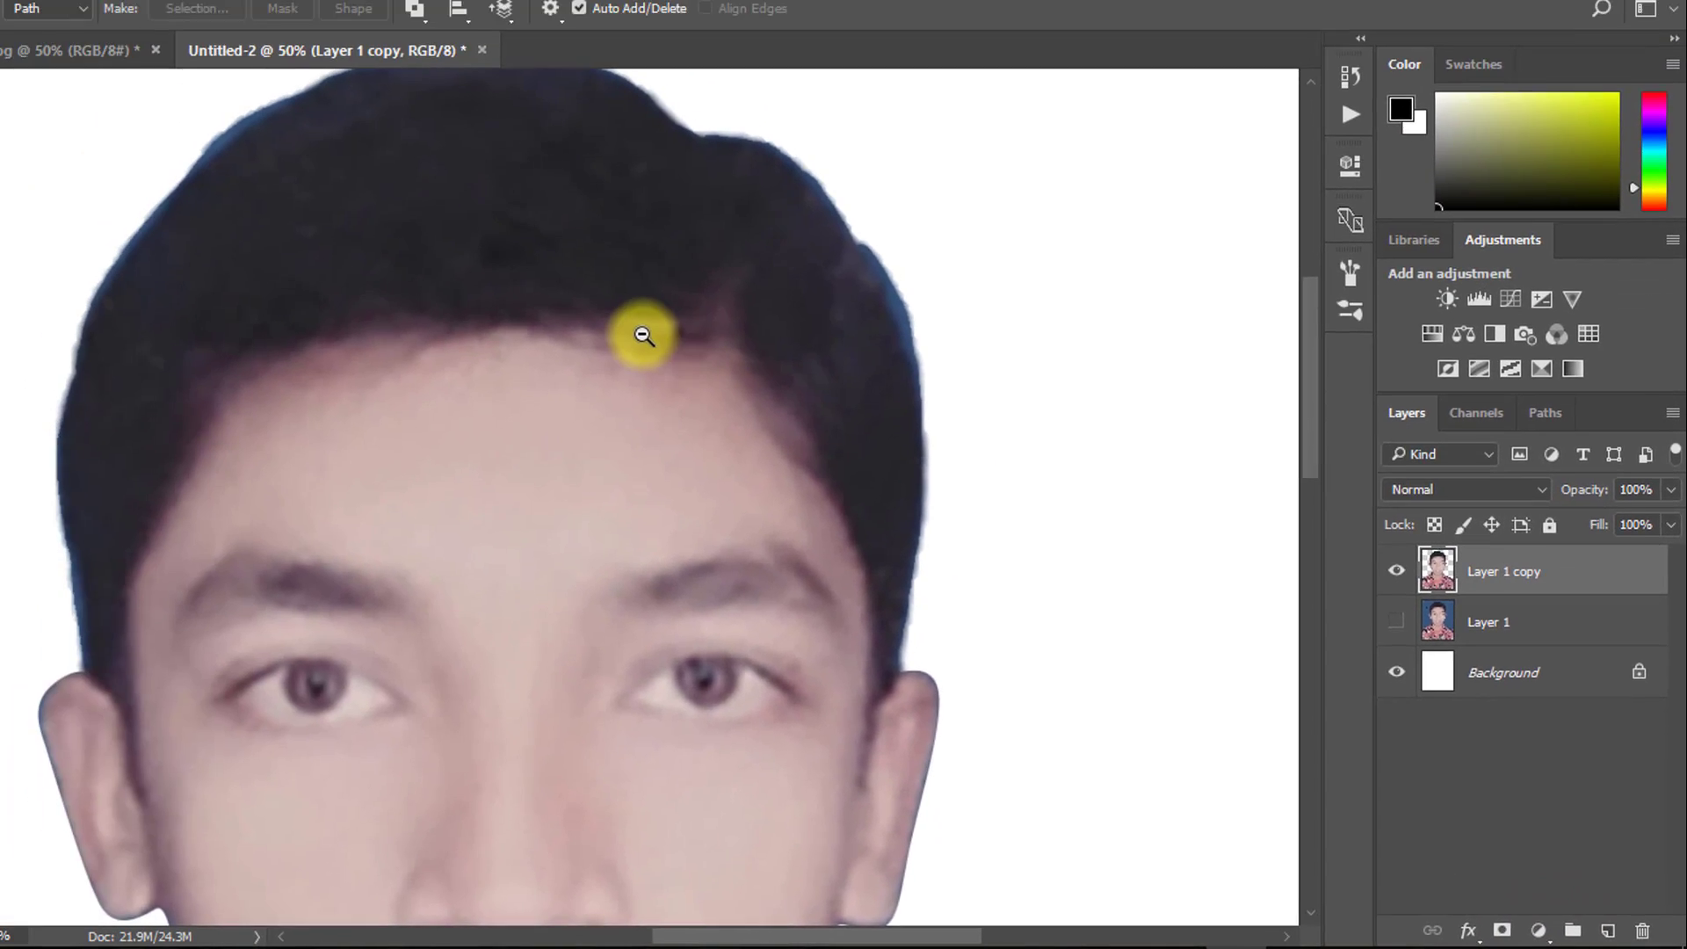
# Try to fill the Background layer with a blue background color.
pyautogui.keyDown('alt'); pyautogui.click(641, 333); pyautogui.keyUp('alt')
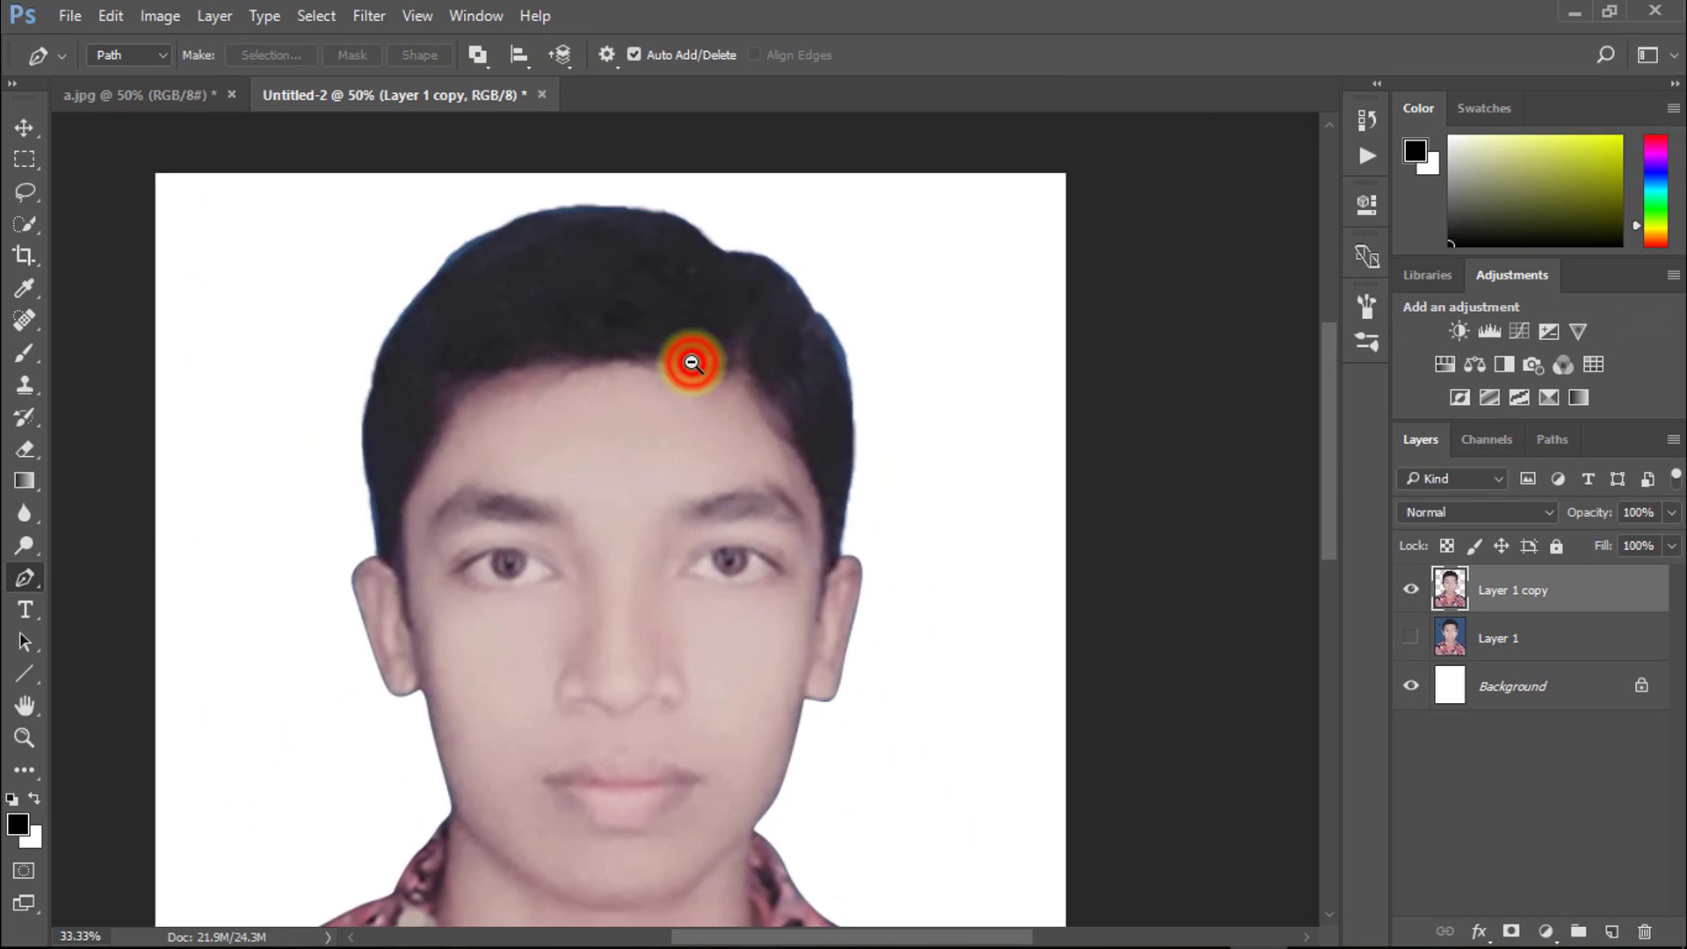
pyautogui.keyDown('alt'); pyautogui.click(634, 332); pyautogui.keyUp('alt')
pyautogui.keyDown('alt'); pyautogui.click(637, 339); pyautogui.keyUp('alt')
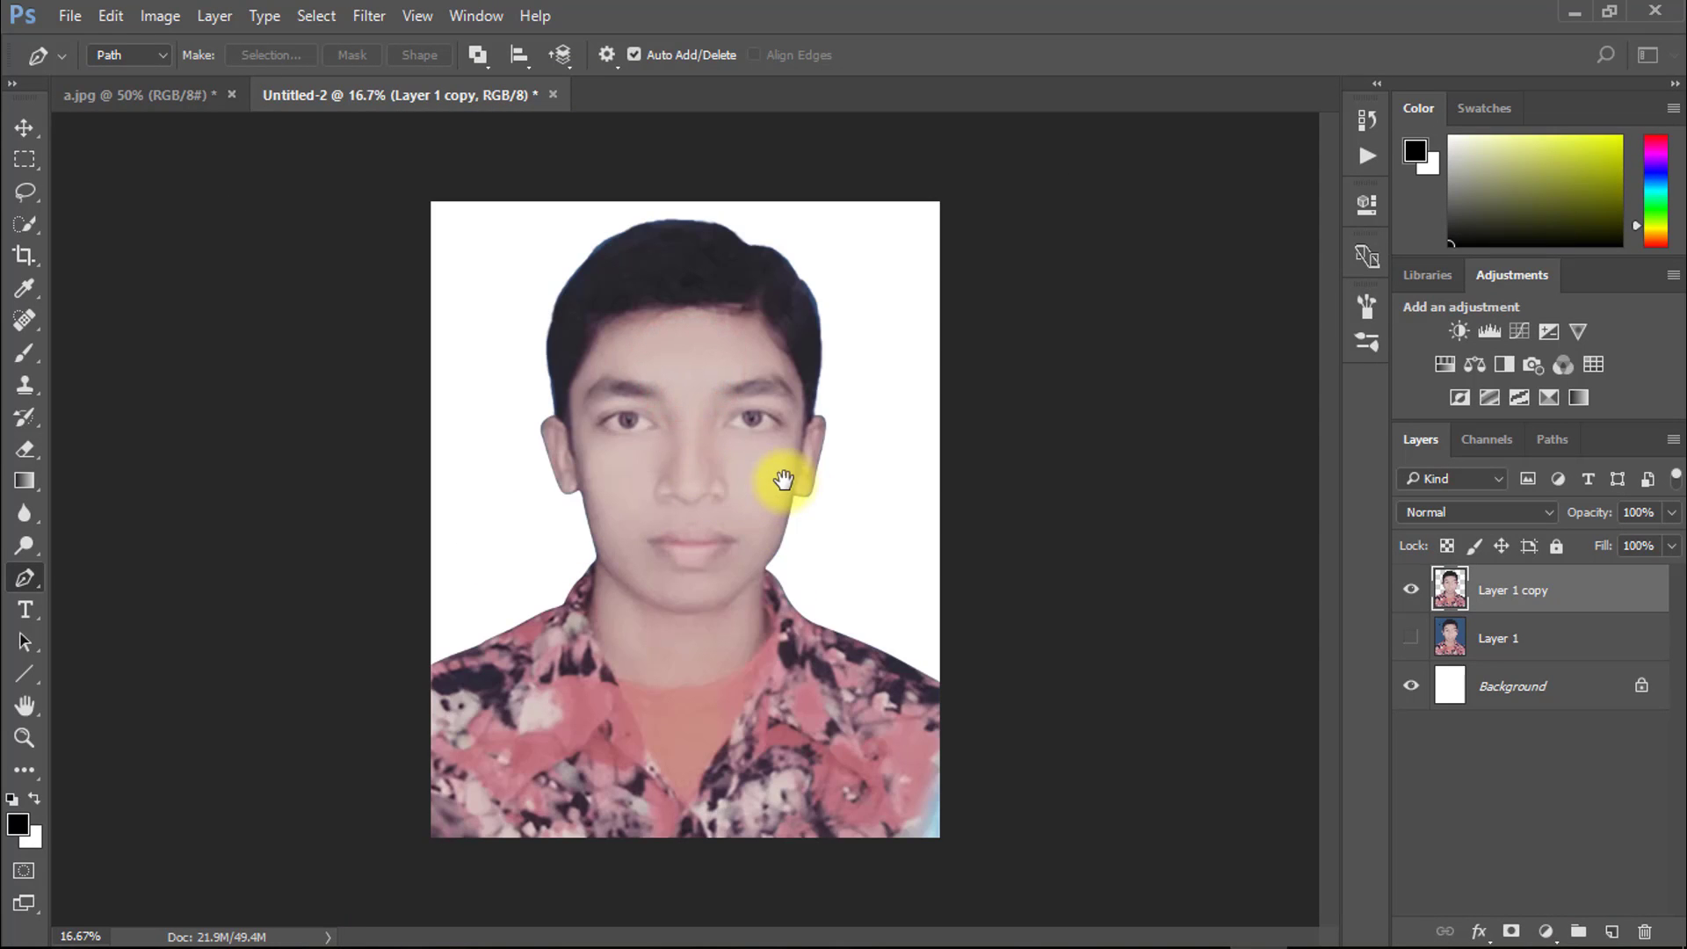
pyautogui.click(1504, 699)
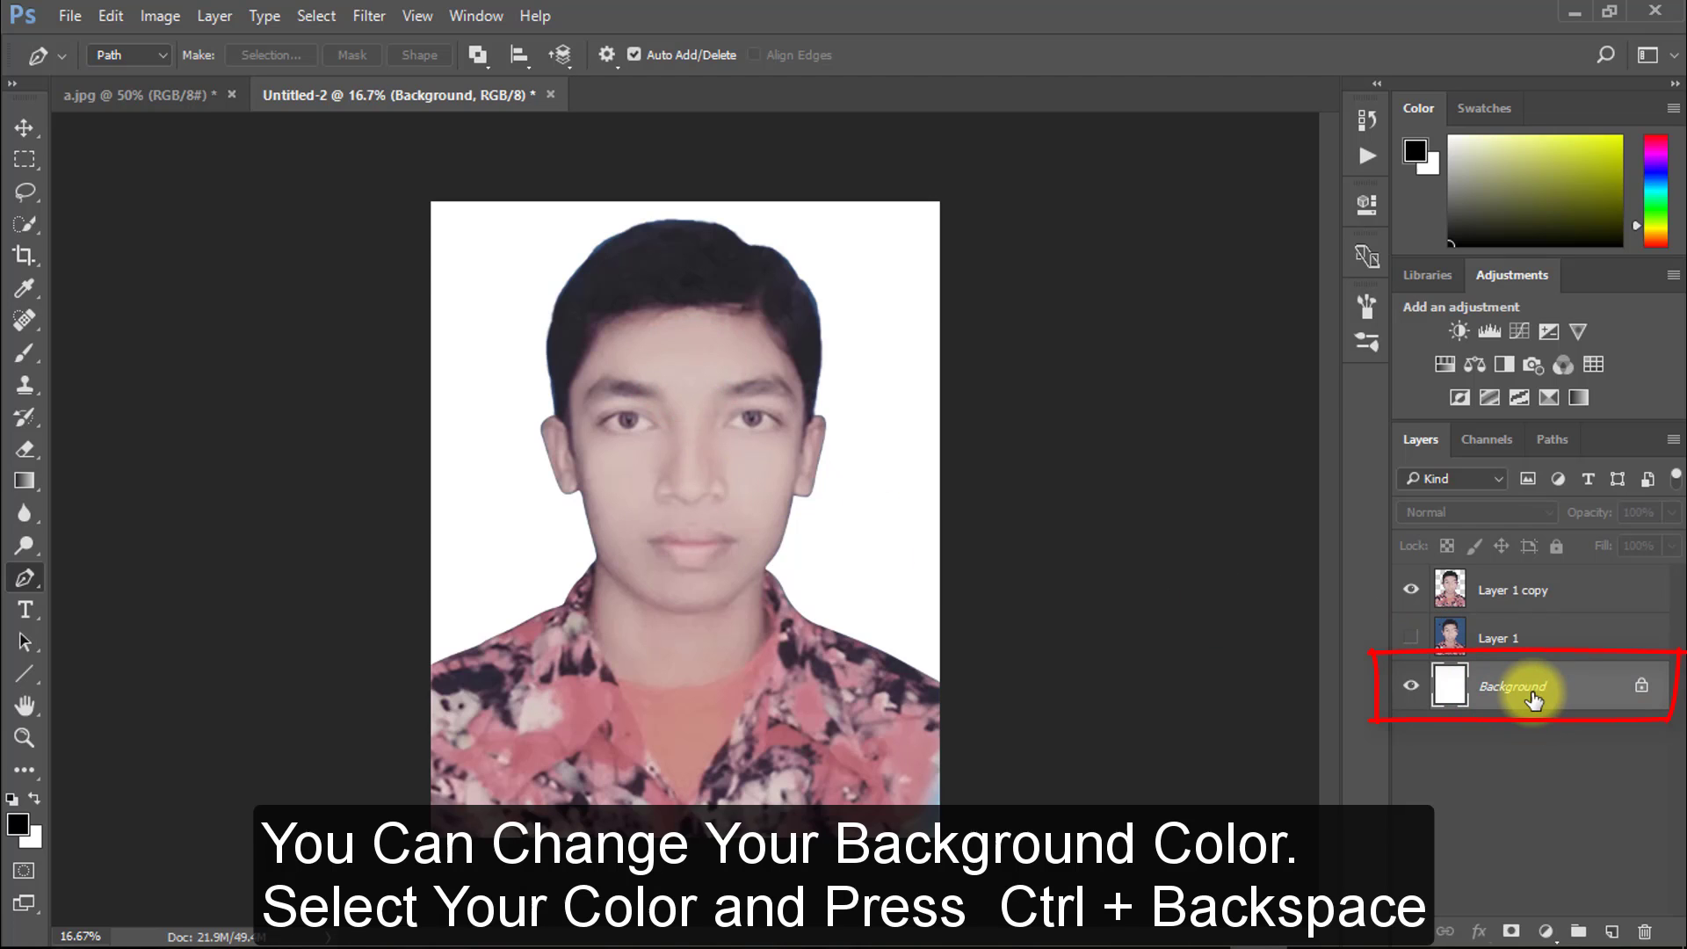
pyautogui.click(31, 836)
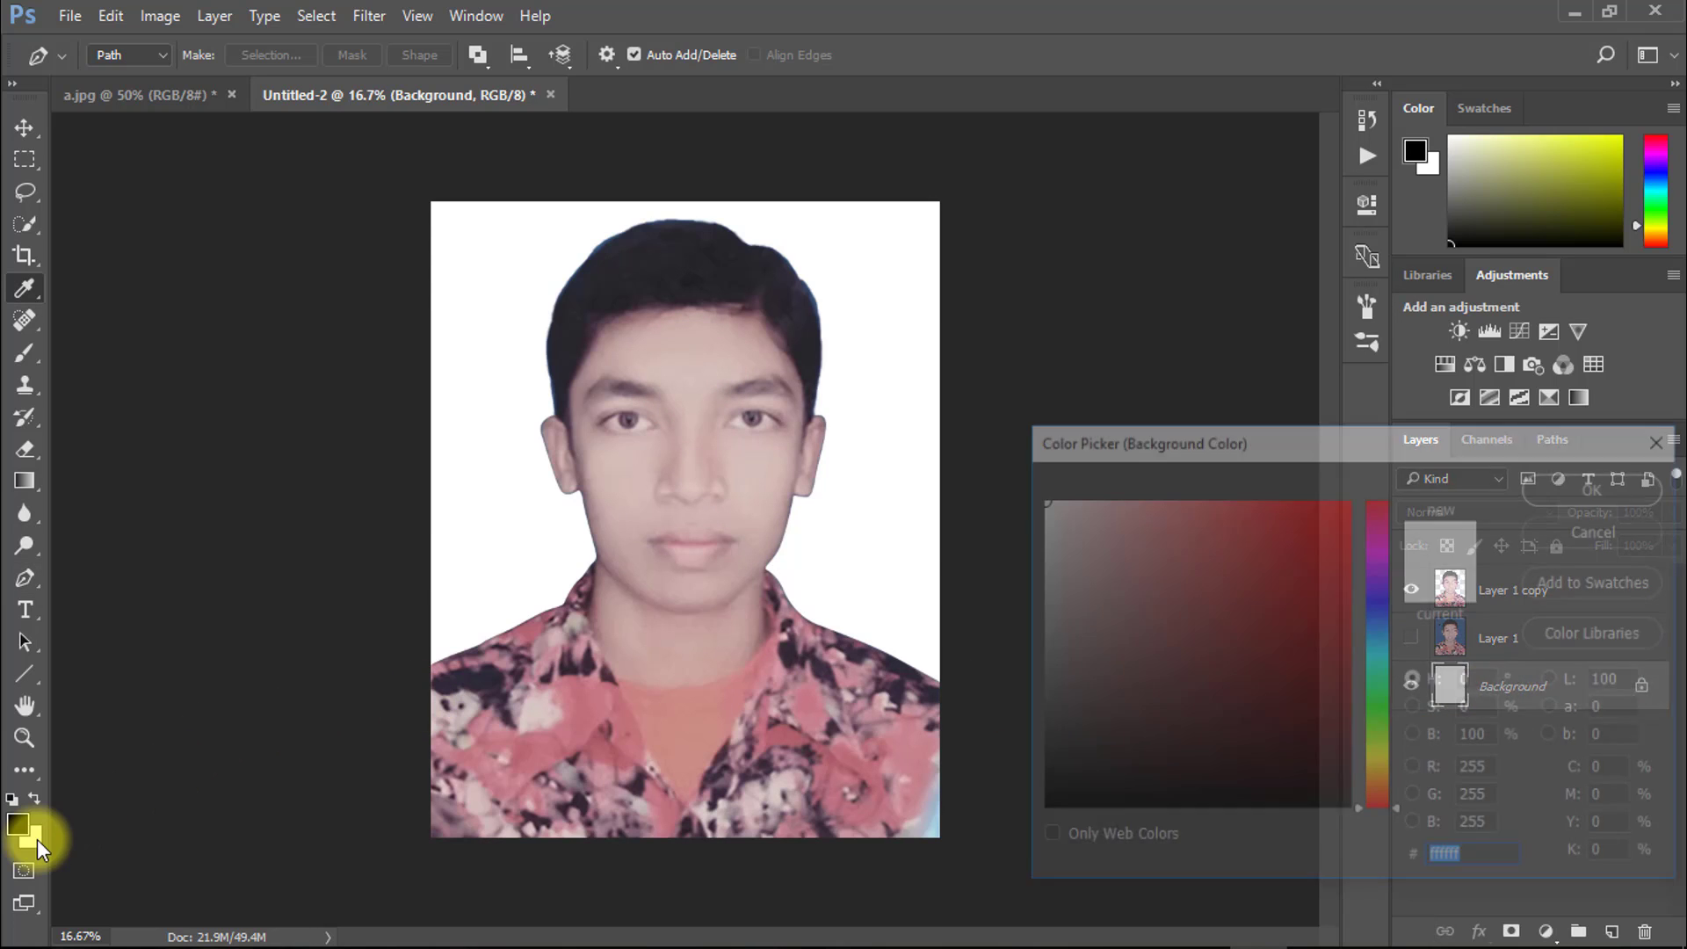
pyautogui.click(1378, 619)
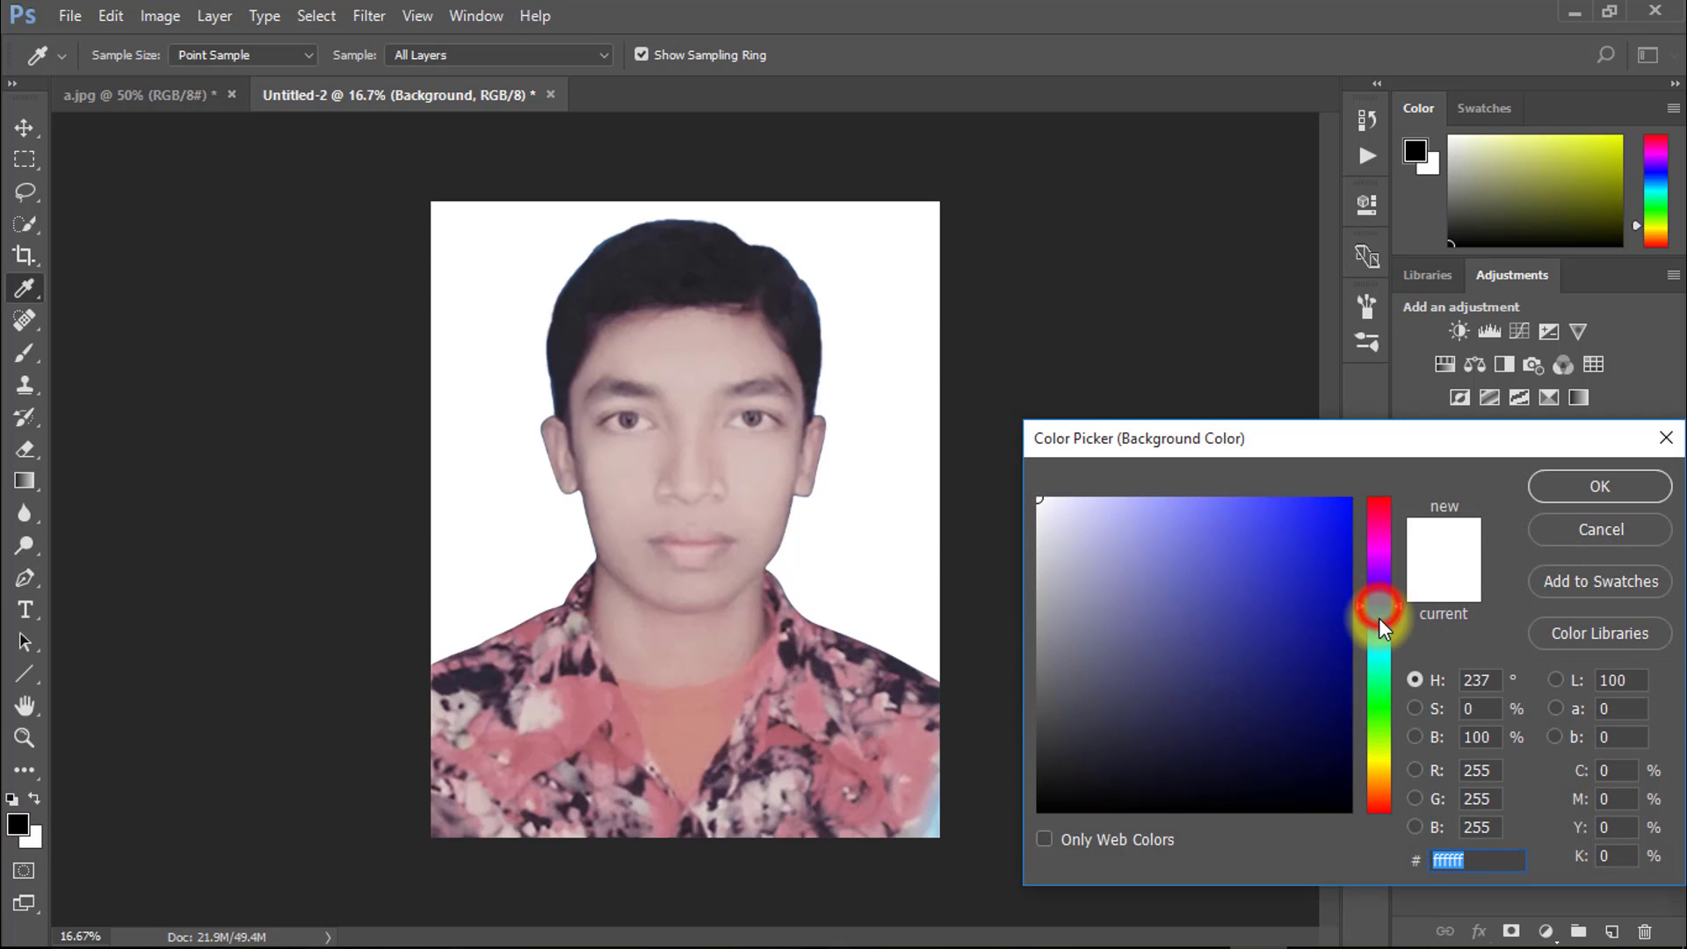
pyautogui.click(1590, 484)
pyautogui.press('p')
pyautogui.hotkey('ctrl', 'BackSpace')
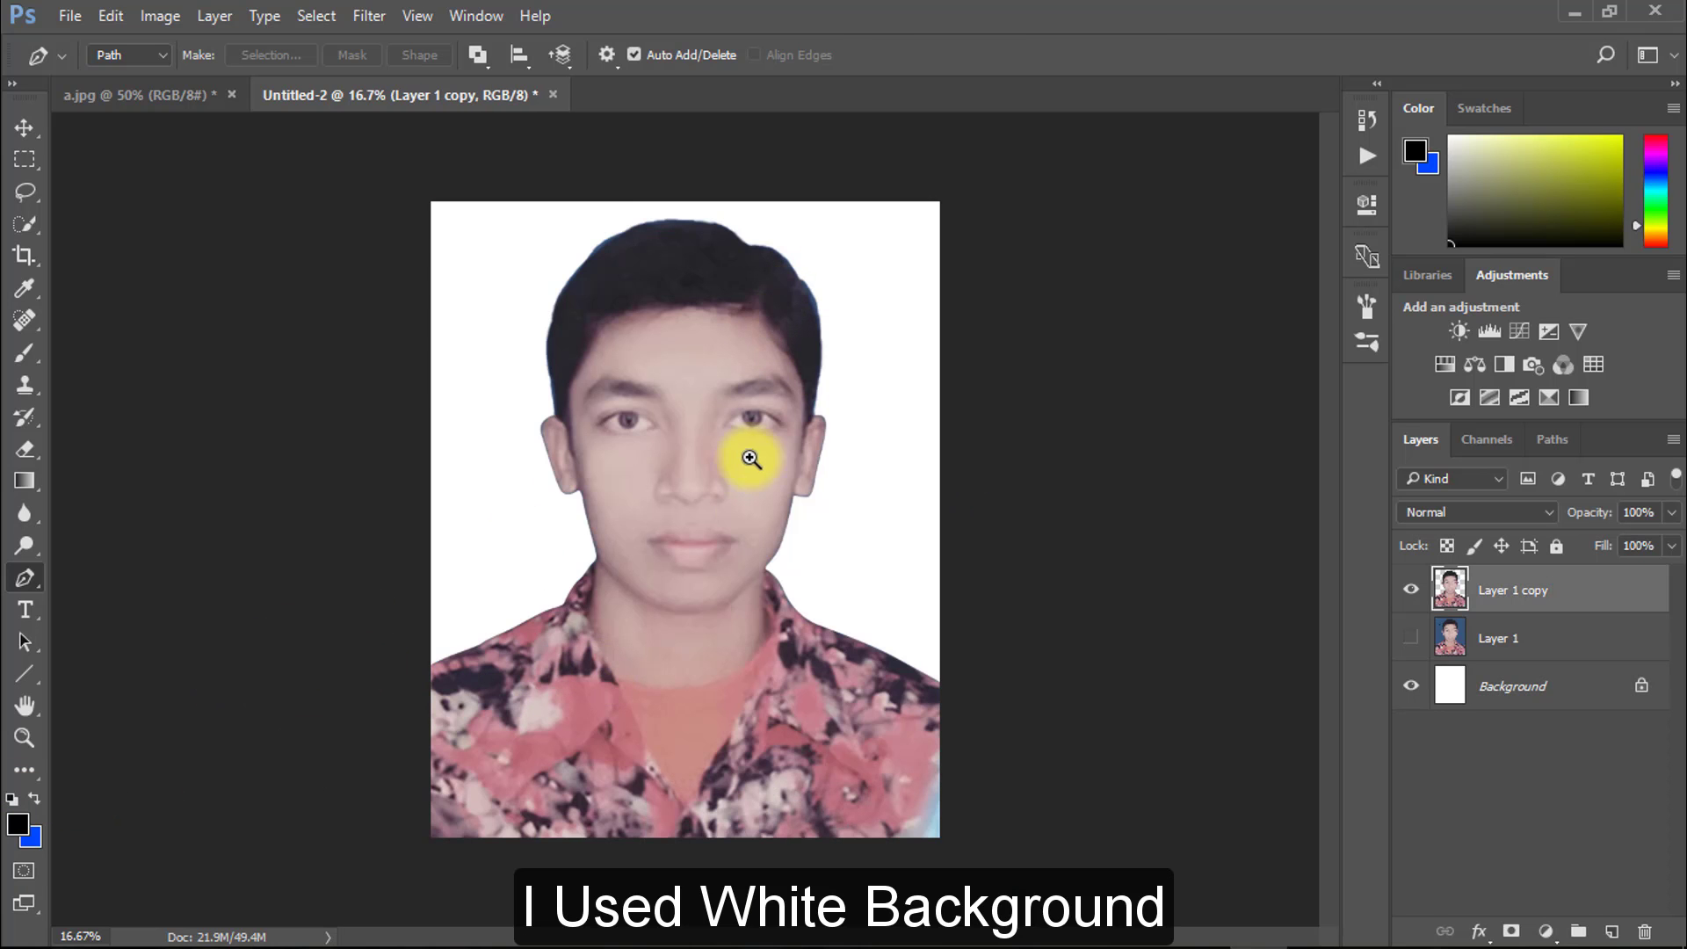
# Clone dark hair over the blue fringe on the hair's top edge in Layer 1 copy with the Clone Stamp, and undo the last stroke.
pyautogui.keyDown('ctrl'); pyautogui.click(745, 460); pyautogui.keyUp('ctrl')
pyautogui.moveTo(746, 459); pyautogui.dragTo(765, 419)
pyautogui.keyDown('ctrl'); pyautogui.click(760, 390); pyautogui.keyUp('ctrl')
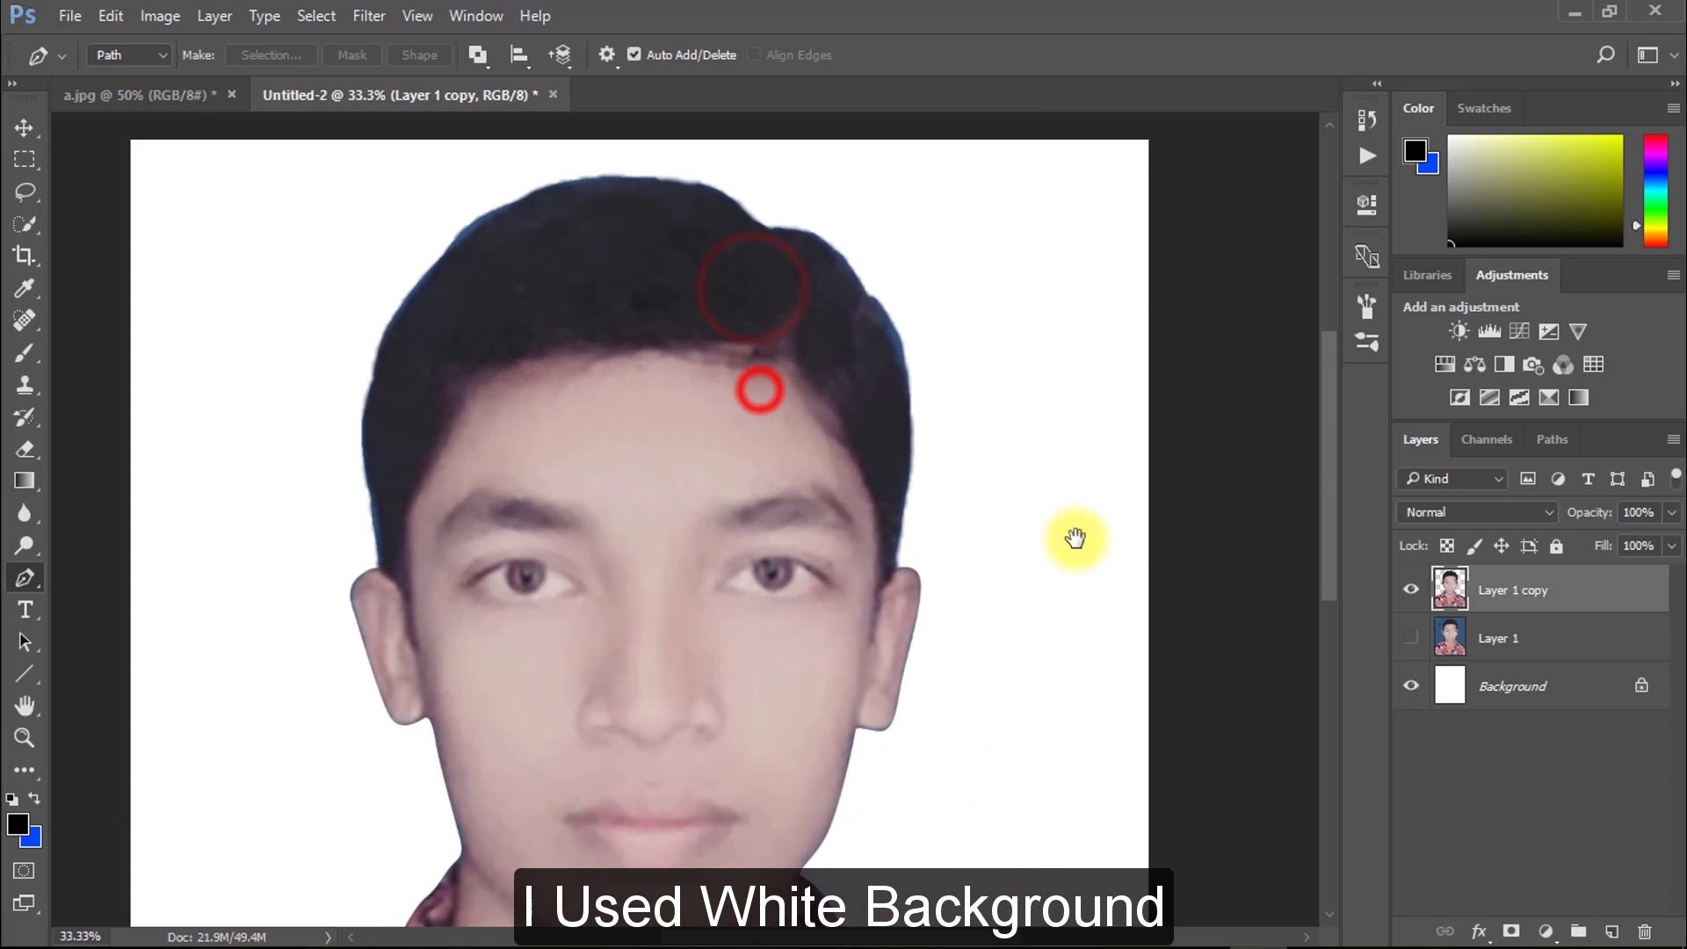
pyautogui.keyDown('ctrl'); pyautogui.click(683, 301); pyautogui.keyUp('ctrl')
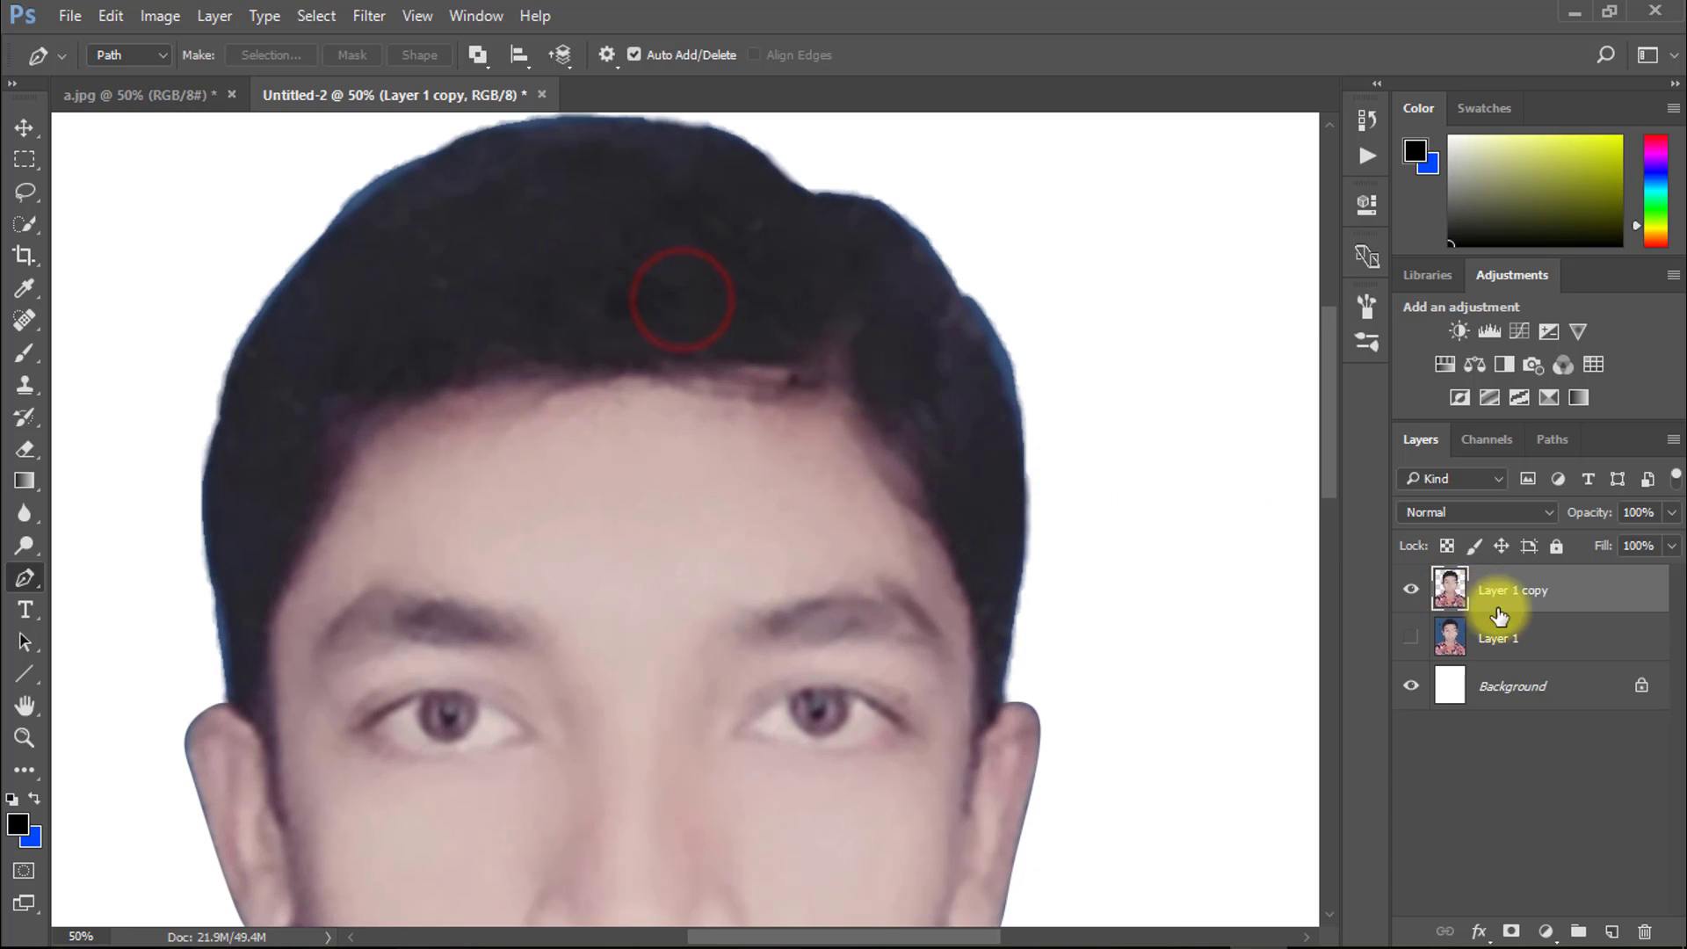
pyautogui.hotkey('ctrl', '-')
pyautogui.click(1470, 589)
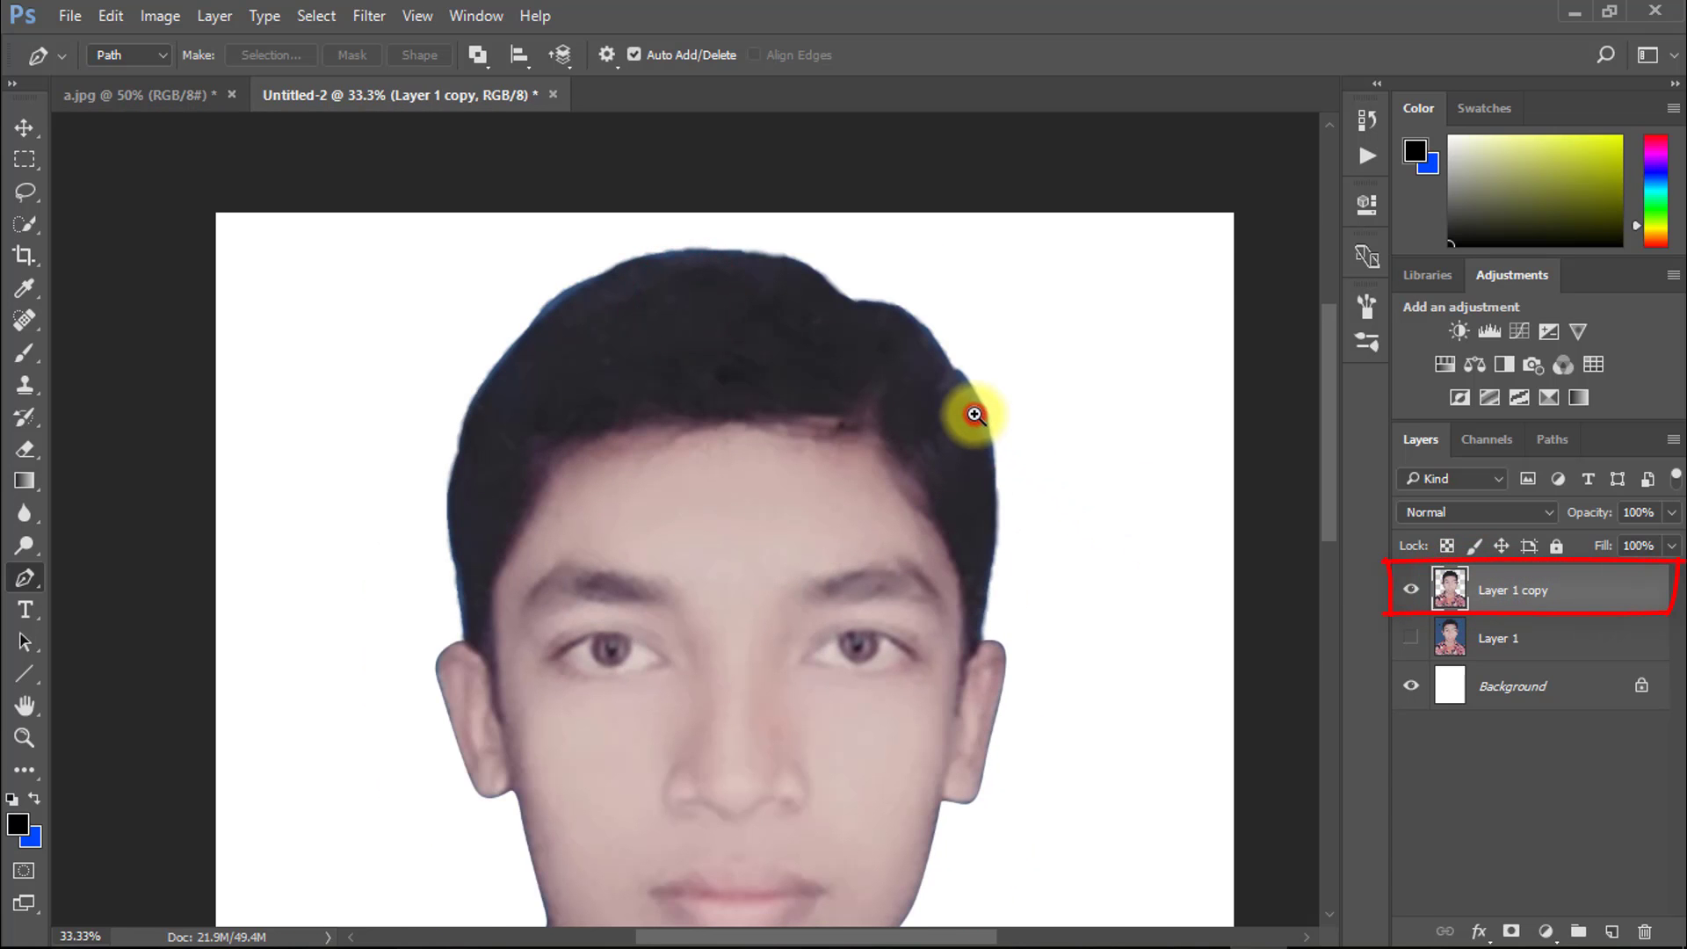
pyautogui.keyDown('ctrl'); pyautogui.click(974, 414); pyautogui.keyUp('ctrl')
pyautogui.moveTo(884, 387); pyautogui.dragTo(992, 541)
pyautogui.keyDown('ctrl'); pyautogui.click(414, 413); pyautogui.keyUp('ctrl')
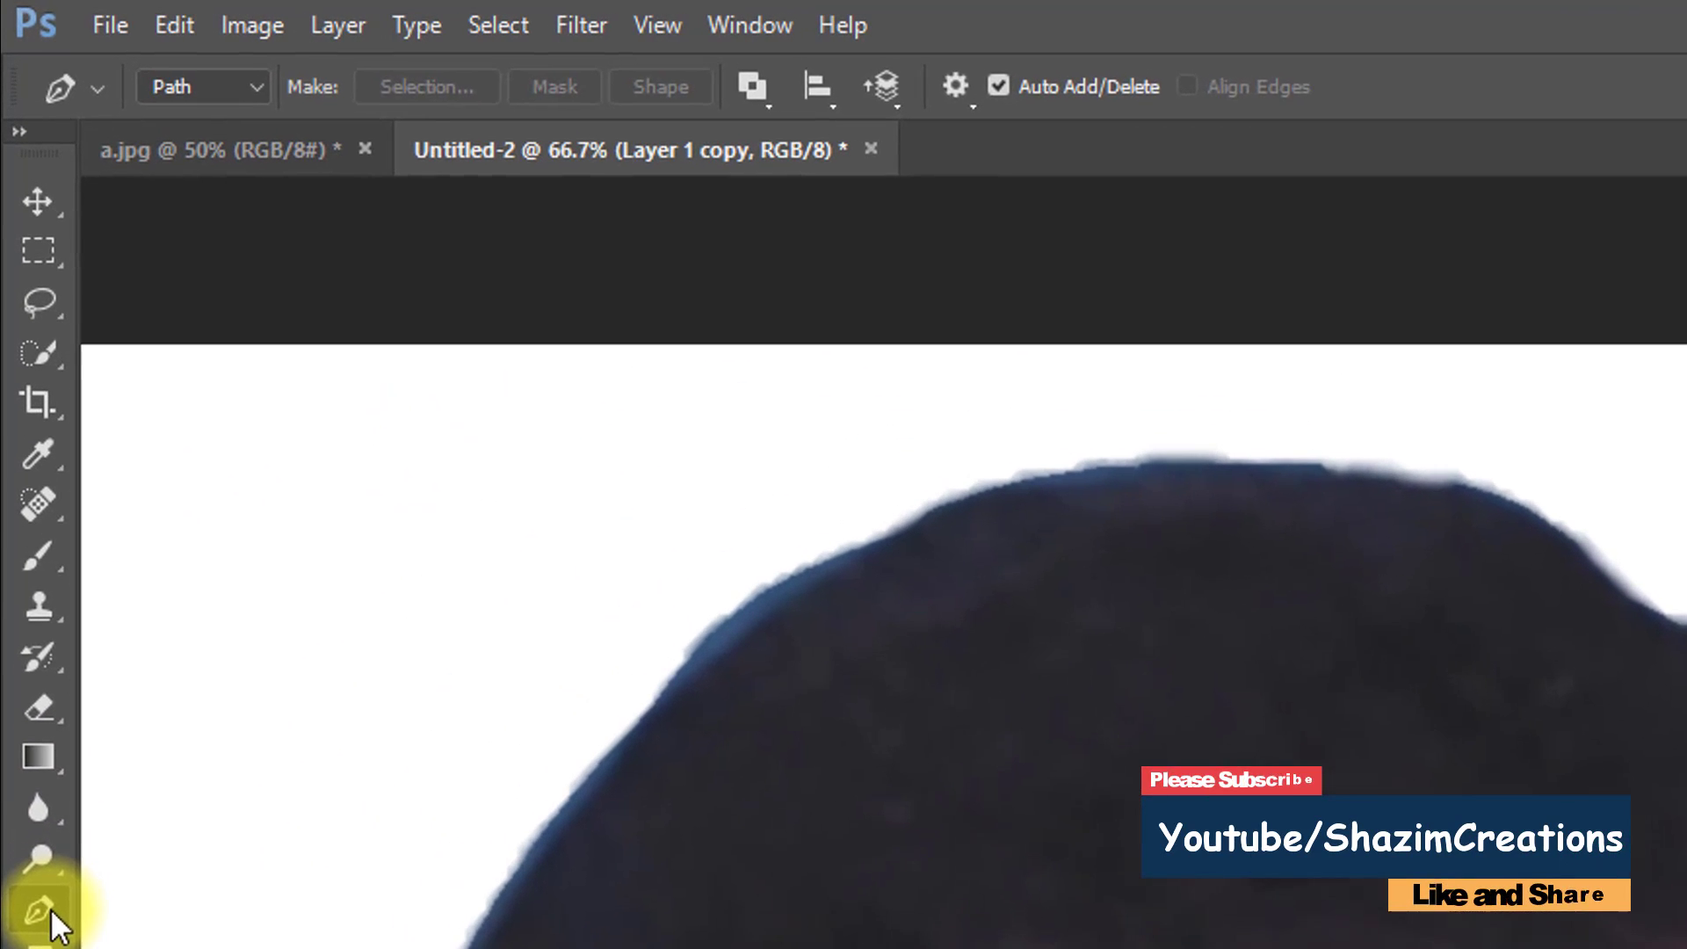
pyautogui.click(25, 384)
pyautogui.click(173, 620)
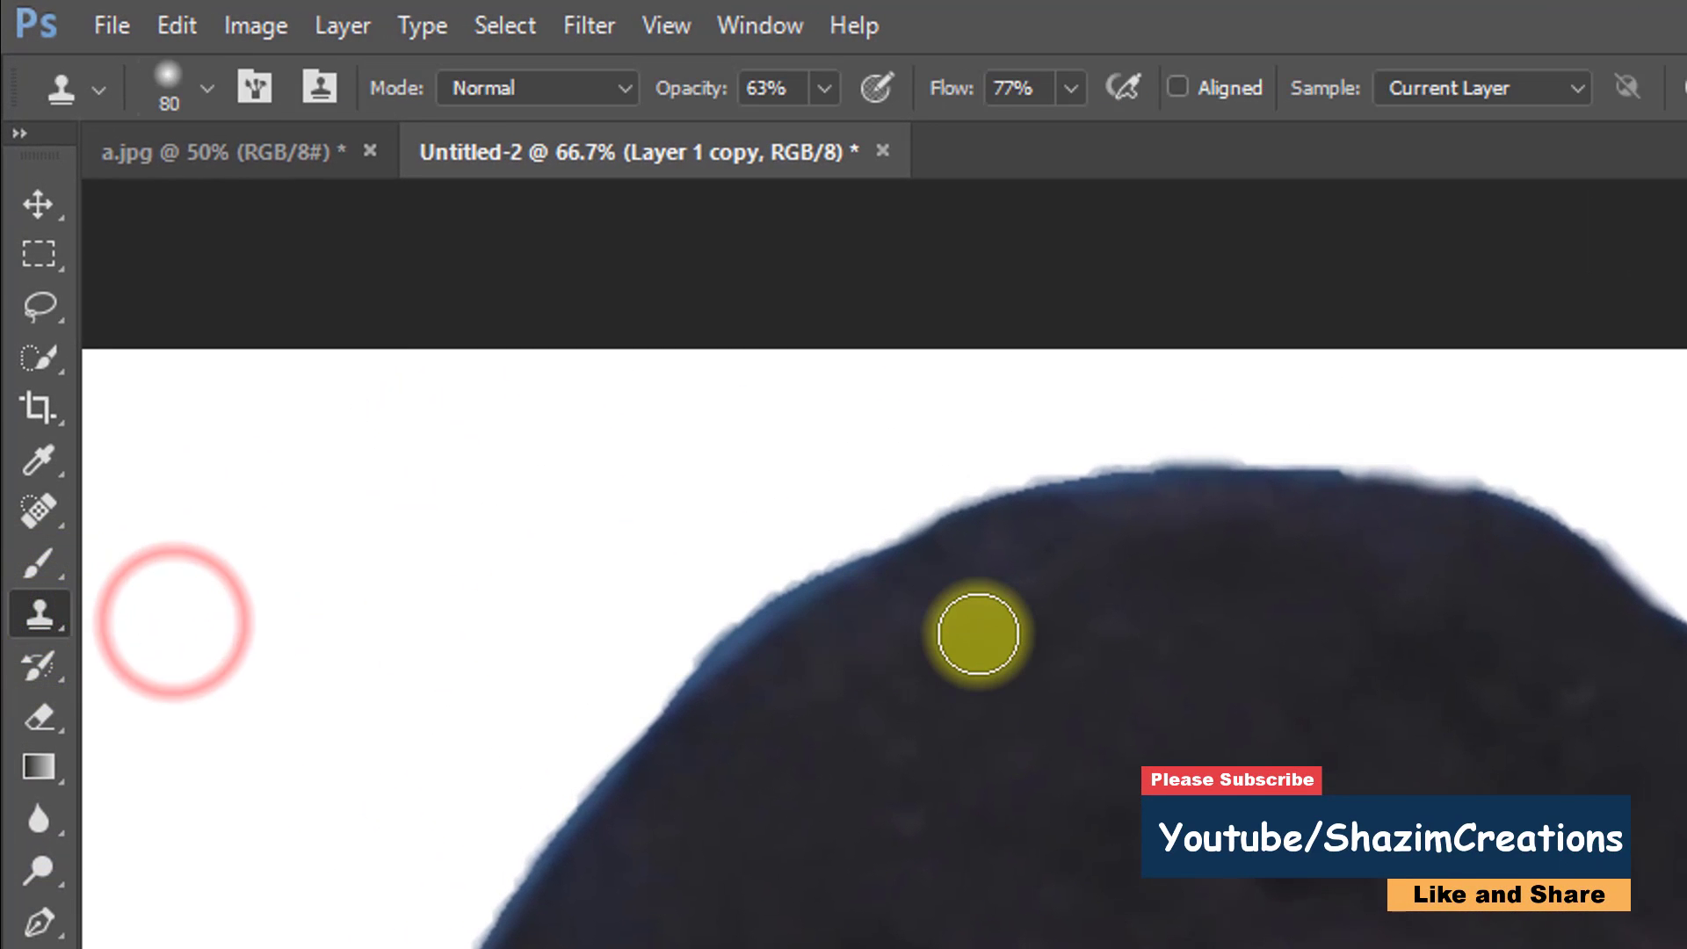
pyautogui.keyDown('alt'); pyautogui.click(1055, 637); pyautogui.keyUp('alt')
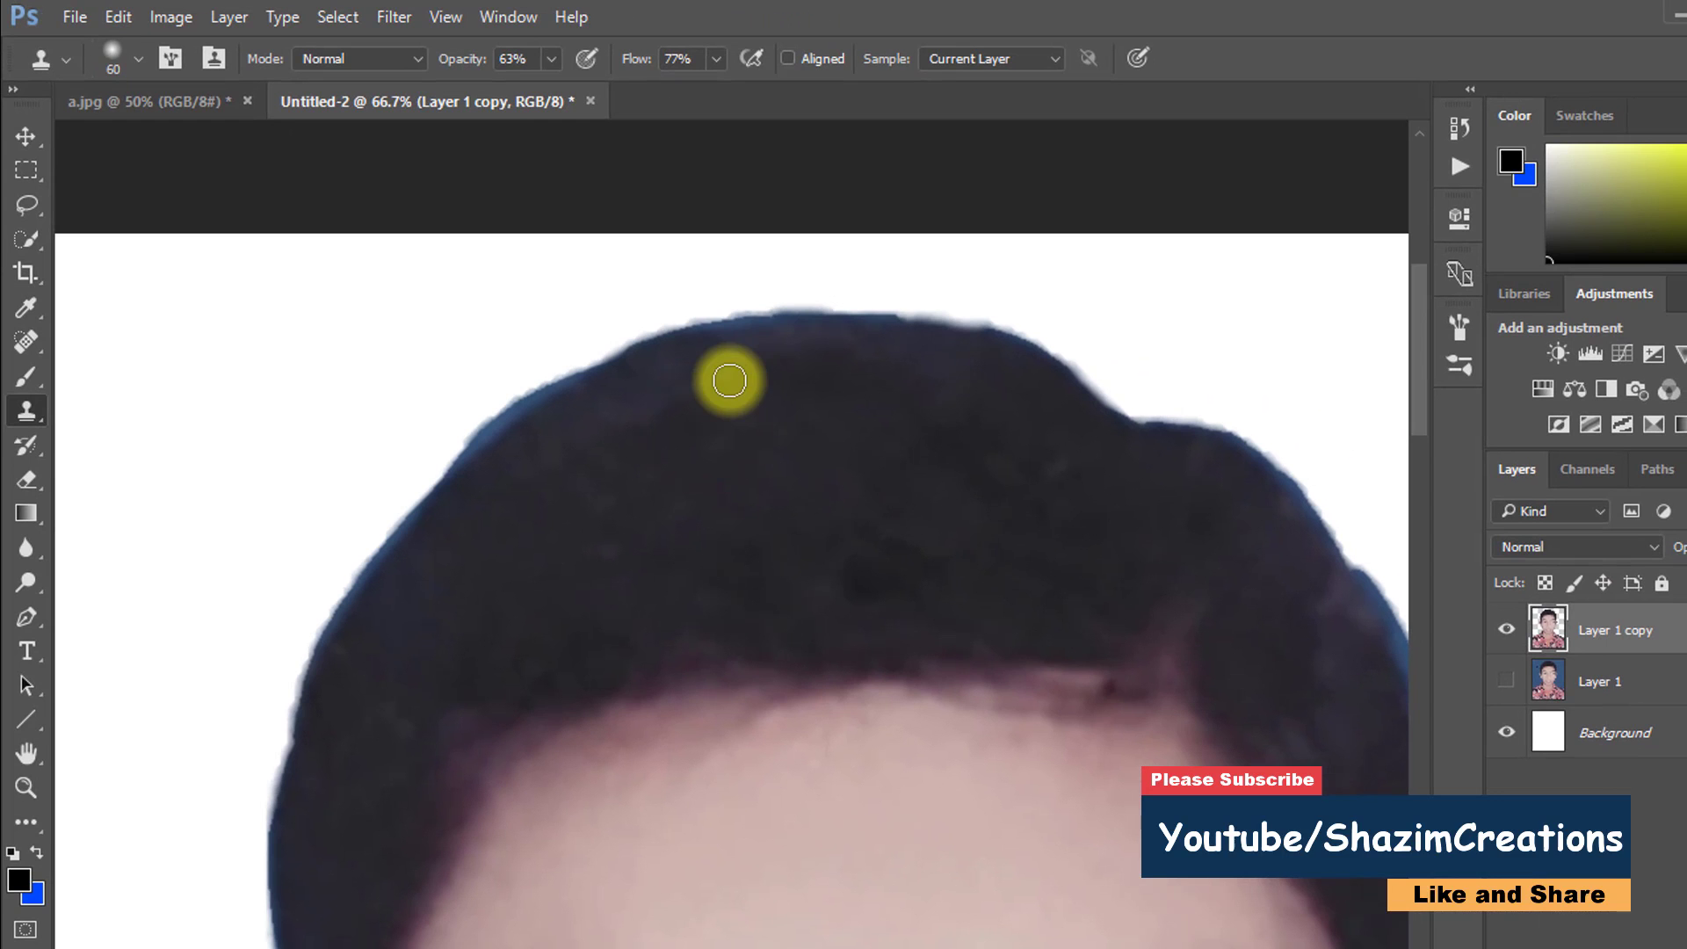
pyautogui.keyDown('alt'); pyautogui.click(806, 361); pyautogui.keyUp('alt')
pyautogui.click(927, 340)
pyautogui.moveTo(798, 320); pyautogui.dragTo(632, 325)
pyautogui.hotkey('ctrl', 'z')
# Clone dark hair along the top and upper-left hair edge using a size 40 brush.
pyautogui.keyDown('alt'); pyautogui.click(841, 421); pyautogui.keyUp('alt')
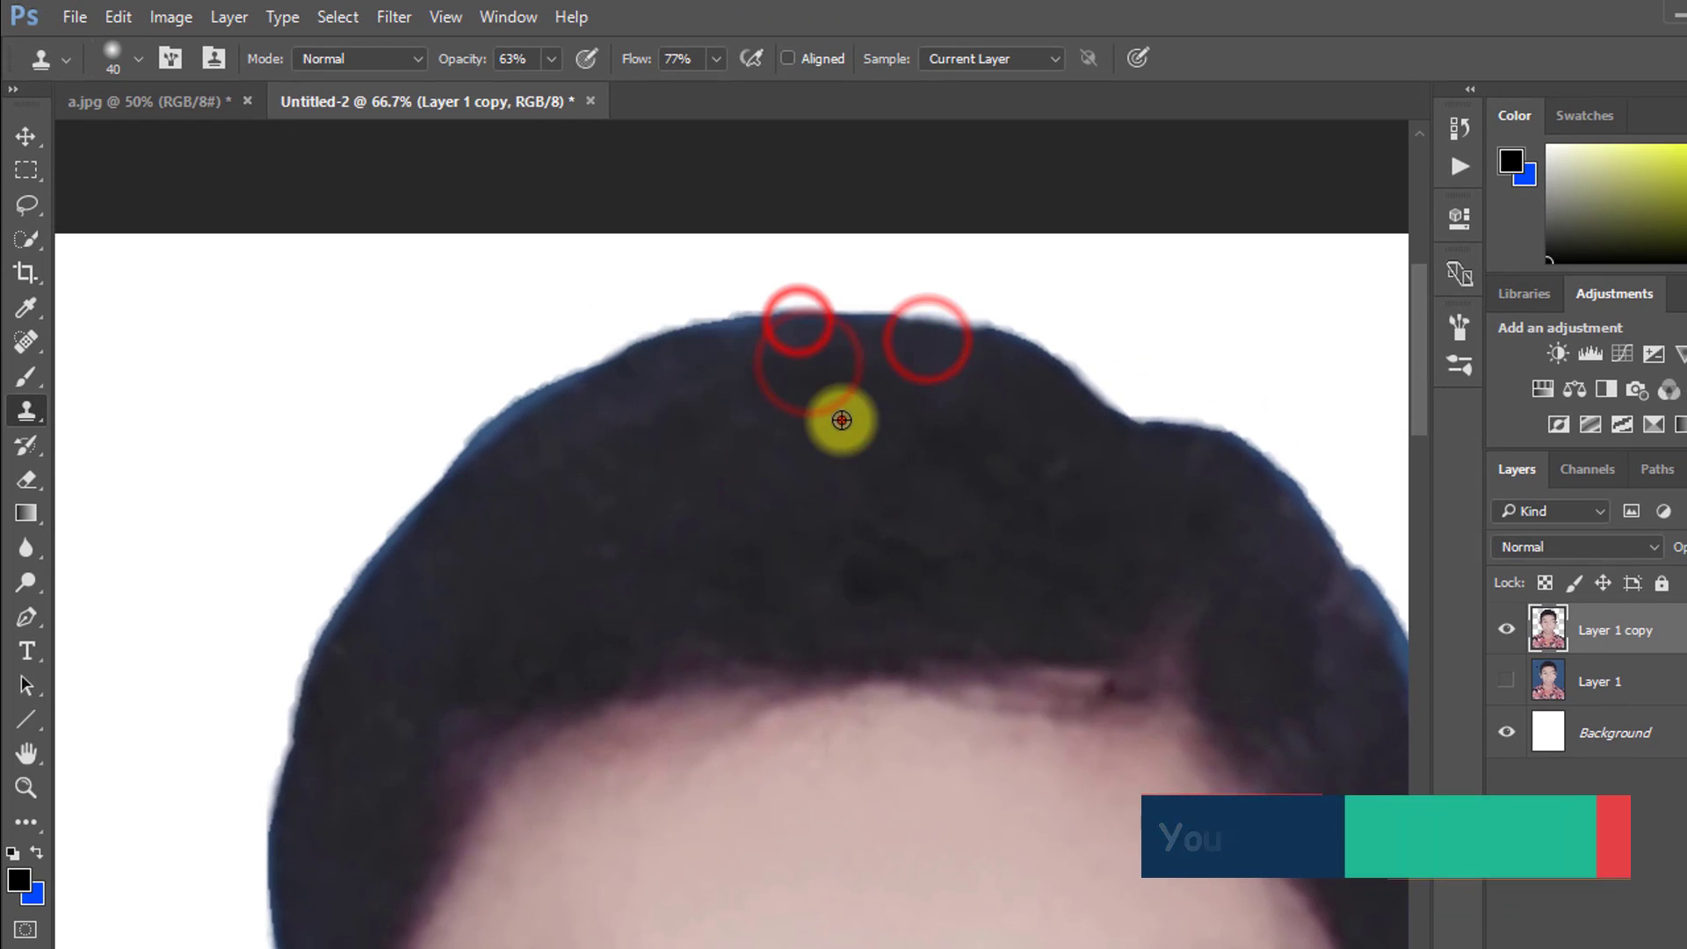
pyautogui.click(843, 335)
pyautogui.click(744, 333)
pyautogui.moveTo(928, 312); pyautogui.dragTo(918, 312)
pyautogui.click(923, 312)
pyautogui.click(941, 369)
pyautogui.click(595, 387)
pyautogui.click(526, 424)
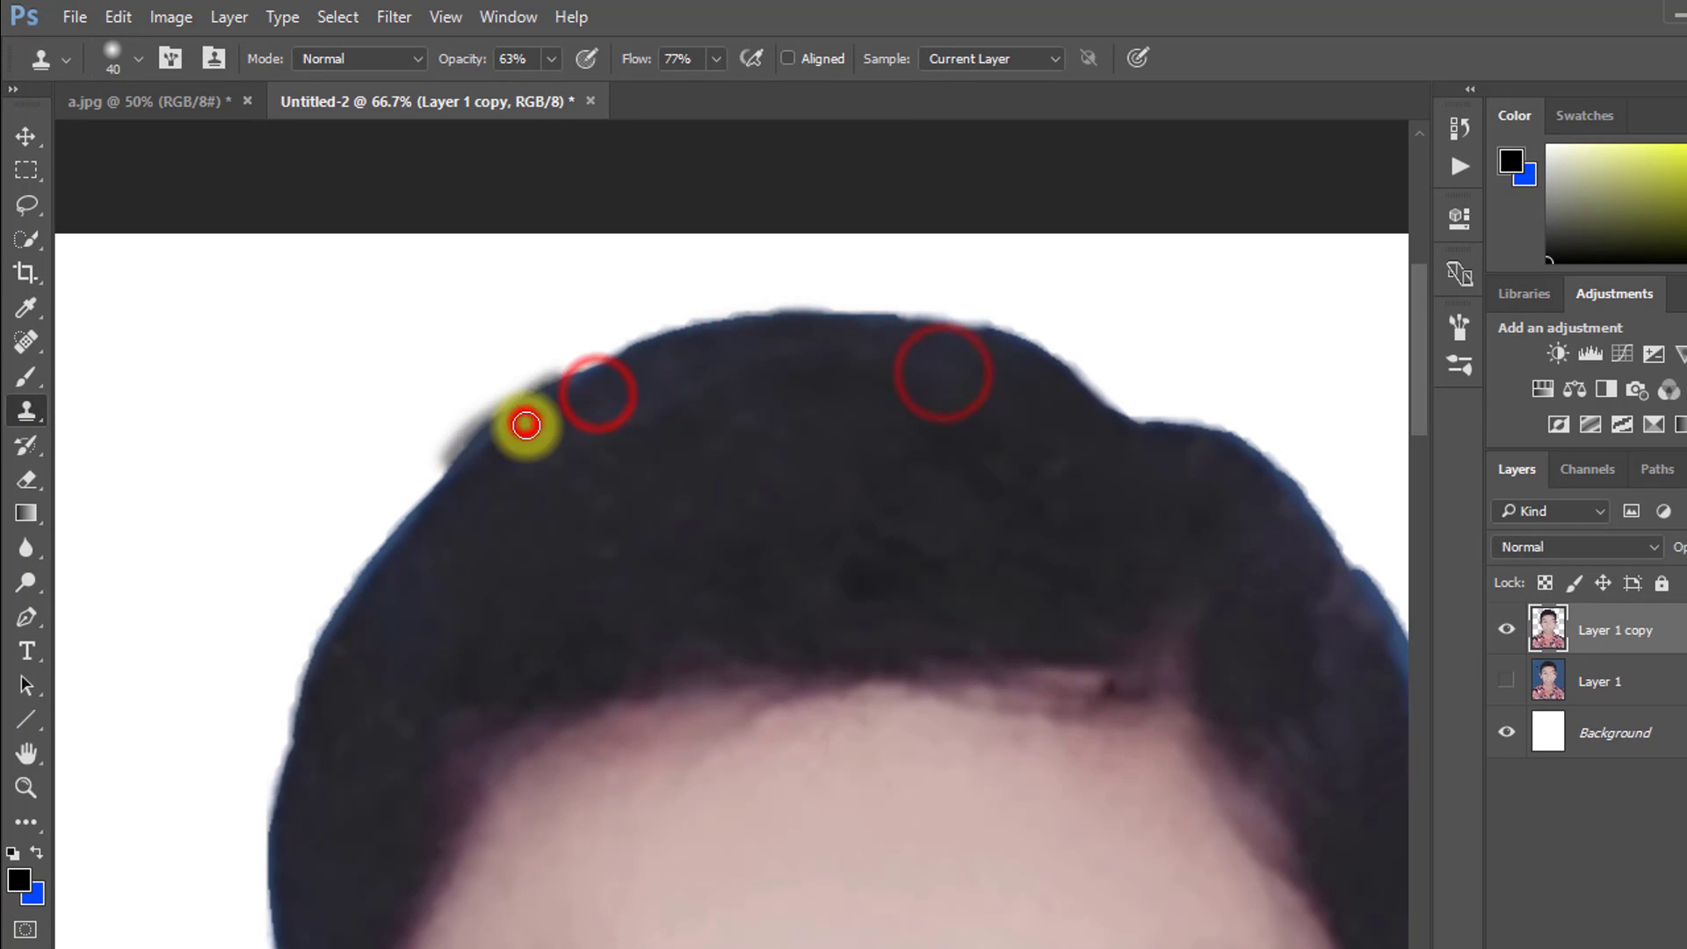
# Set the Clone Stamp's opacity and flow to 100% and clone dark hair over the upper-left hair edge.
pyautogui.moveTo(460, 58); pyautogui.dragTo(501, 58)
pyautogui.moveTo(641, 60); pyautogui.dragTo(686, 60)
pyautogui.moveTo(523, 415); pyautogui.dragTo(448, 481)
pyautogui.moveTo(489, 568)
pyautogui.mouseDown()
pyautogui.moveTo(564, 447)
pyautogui.moveTo(387, 589)
pyautogui.mouseUp()
pyautogui.keyDown('alt'); pyautogui.click(613, 405); pyautogui.keyUp('alt')
pyautogui.moveTo(666, 384); pyautogui.dragTo(419, 468)
# Clone dark hair over the remaining blue fringe along the upper-right and top edges of the hair.
pyautogui.keyDown('alt'); pyautogui.click(1174, 665); pyautogui.keyUp('alt')
pyautogui.moveTo(1177, 556)
pyautogui.mouseDown()
pyautogui.moveTo(1197, 569)
pyautogui.moveTo(1234, 716)
pyautogui.mouseUp()
pyautogui.moveTo(1176, 669)
pyautogui.mouseDown()
pyautogui.moveTo(1135, 631)
pyautogui.moveTo(1110, 475)
pyautogui.moveTo(1024, 384)
pyautogui.moveTo(924, 359)
pyautogui.moveTo(795, 283)
pyautogui.mouseUp()
pyautogui.keyDown('alt'); pyautogui.click(1173, 670); pyautogui.keyUp('alt')
pyautogui.keyDown('alt'); pyautogui.click(1060, 479); pyautogui.keyUp('alt')
pyautogui.keyDown('alt'); pyautogui.click(857, 491); pyautogui.keyUp('alt')
pyautogui.moveTo(775, 267); pyautogui.dragTo(710, 266)
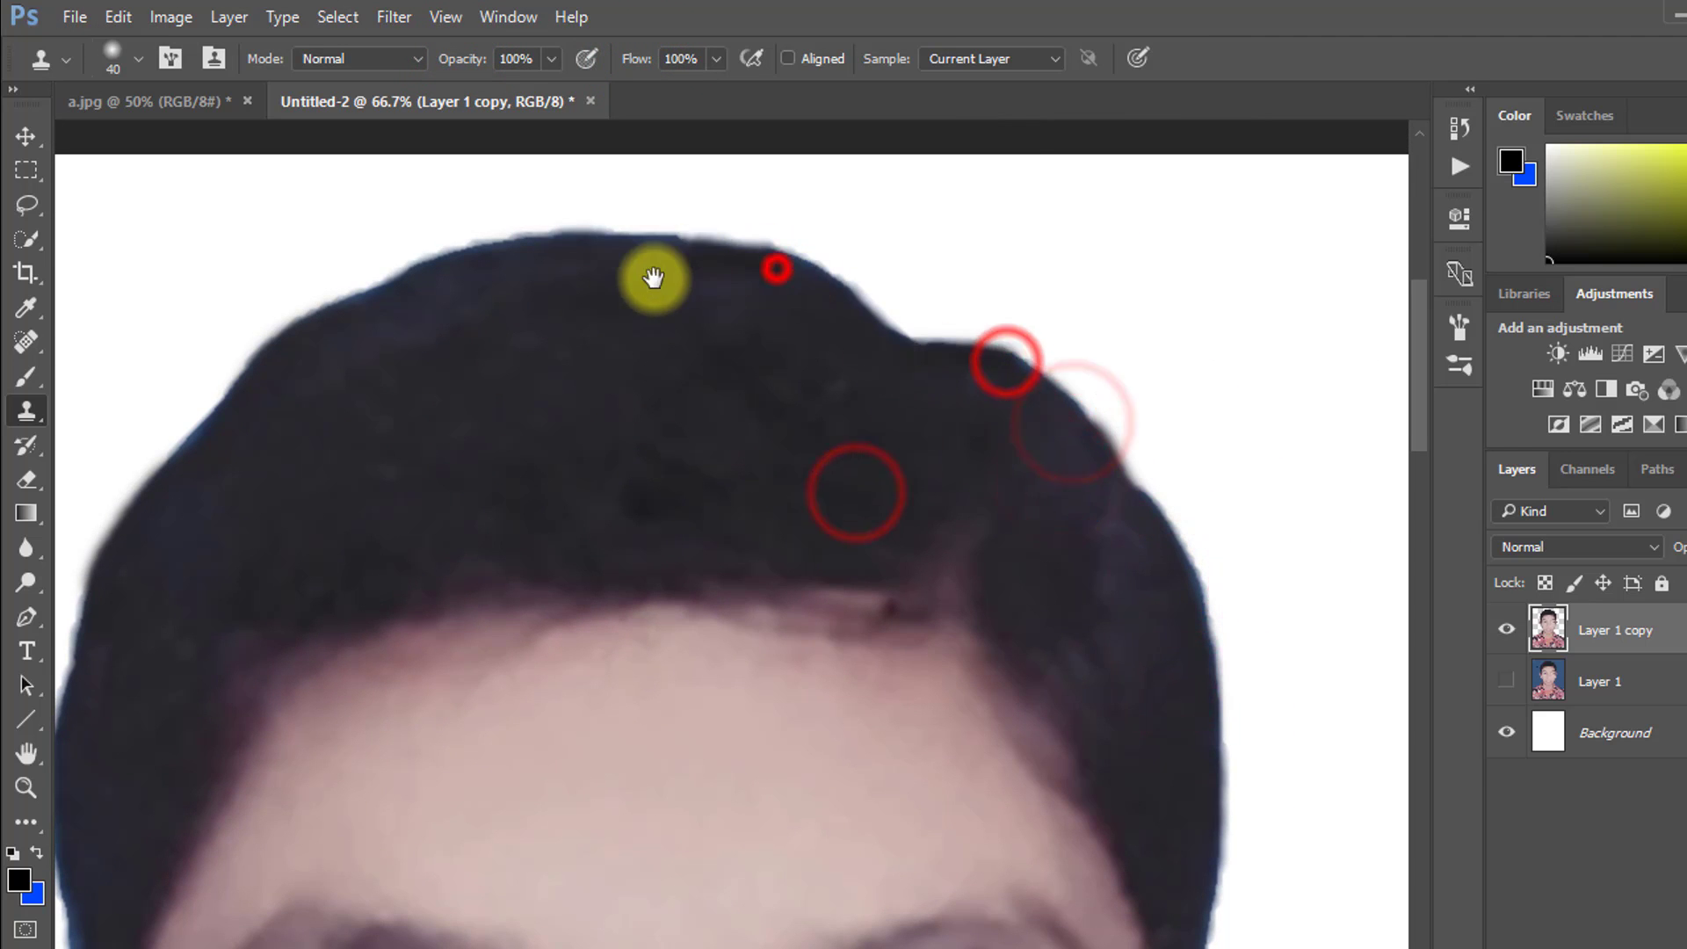
pyautogui.keyDown('alt'); pyautogui.click(654, 277); pyautogui.keyUp('alt')
pyautogui.keyDown('alt'); pyautogui.click(654, 276); pyautogui.keyUp('alt')
pyautogui.keyDown('alt'); pyautogui.click(642, 287); pyautogui.keyUp('alt')
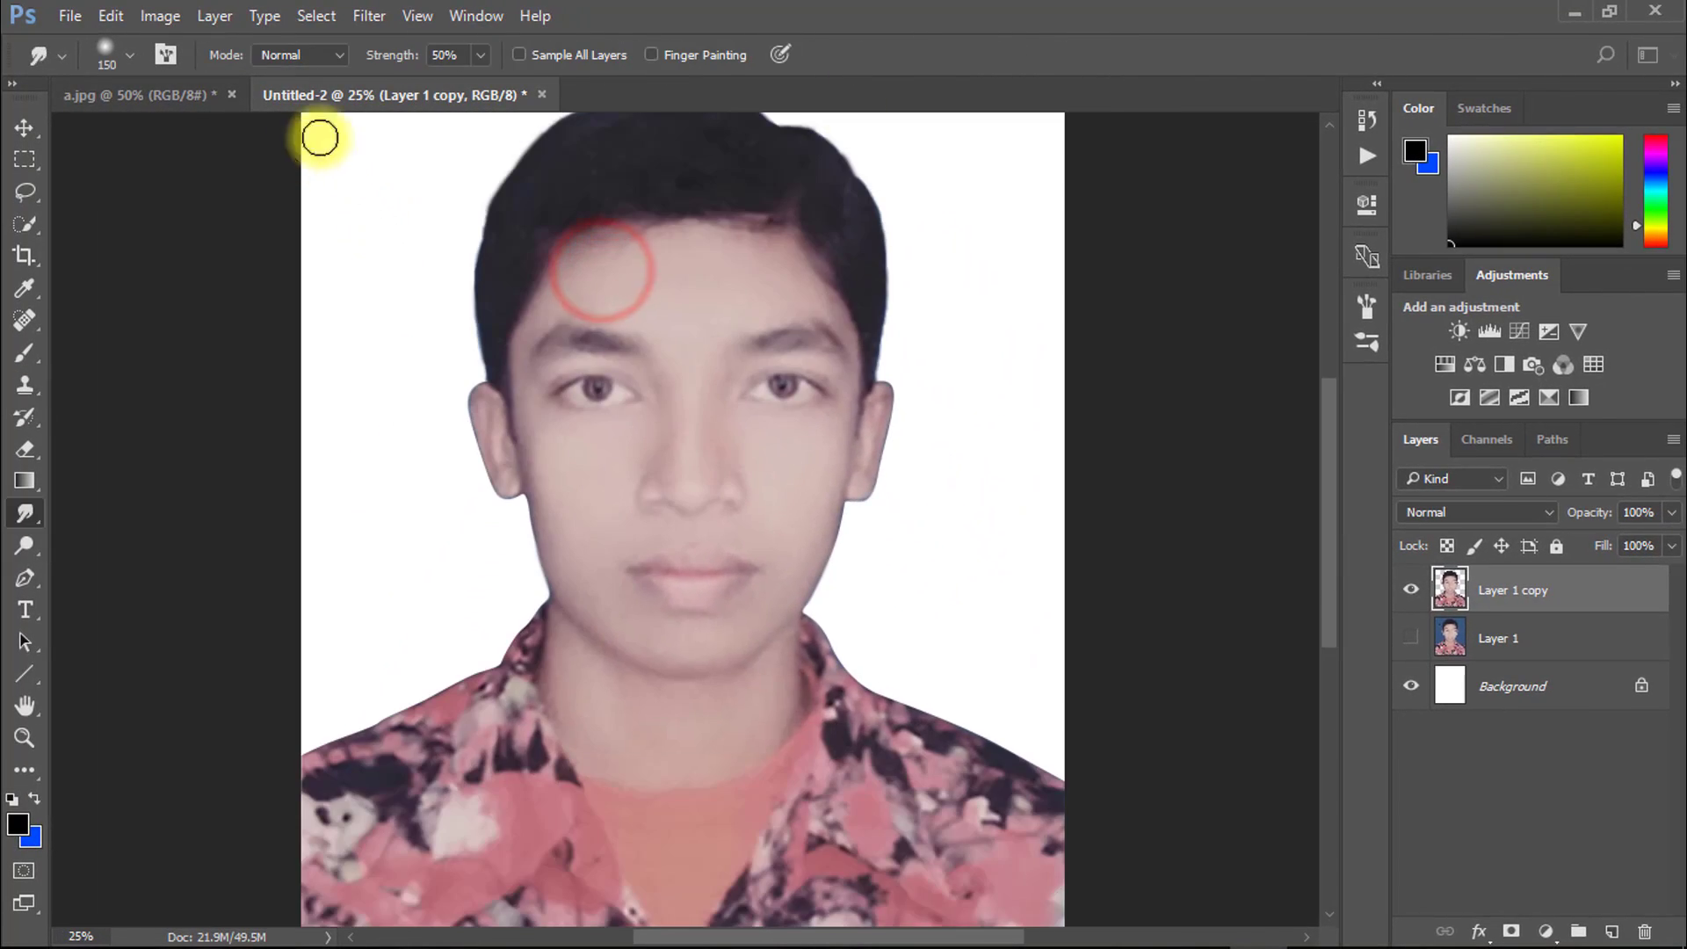
# Switch to File Explorer, open the Negative Photo To Digital Photo folder and place the coat image into the portrait document.
pyautogui.click(1573, 12)
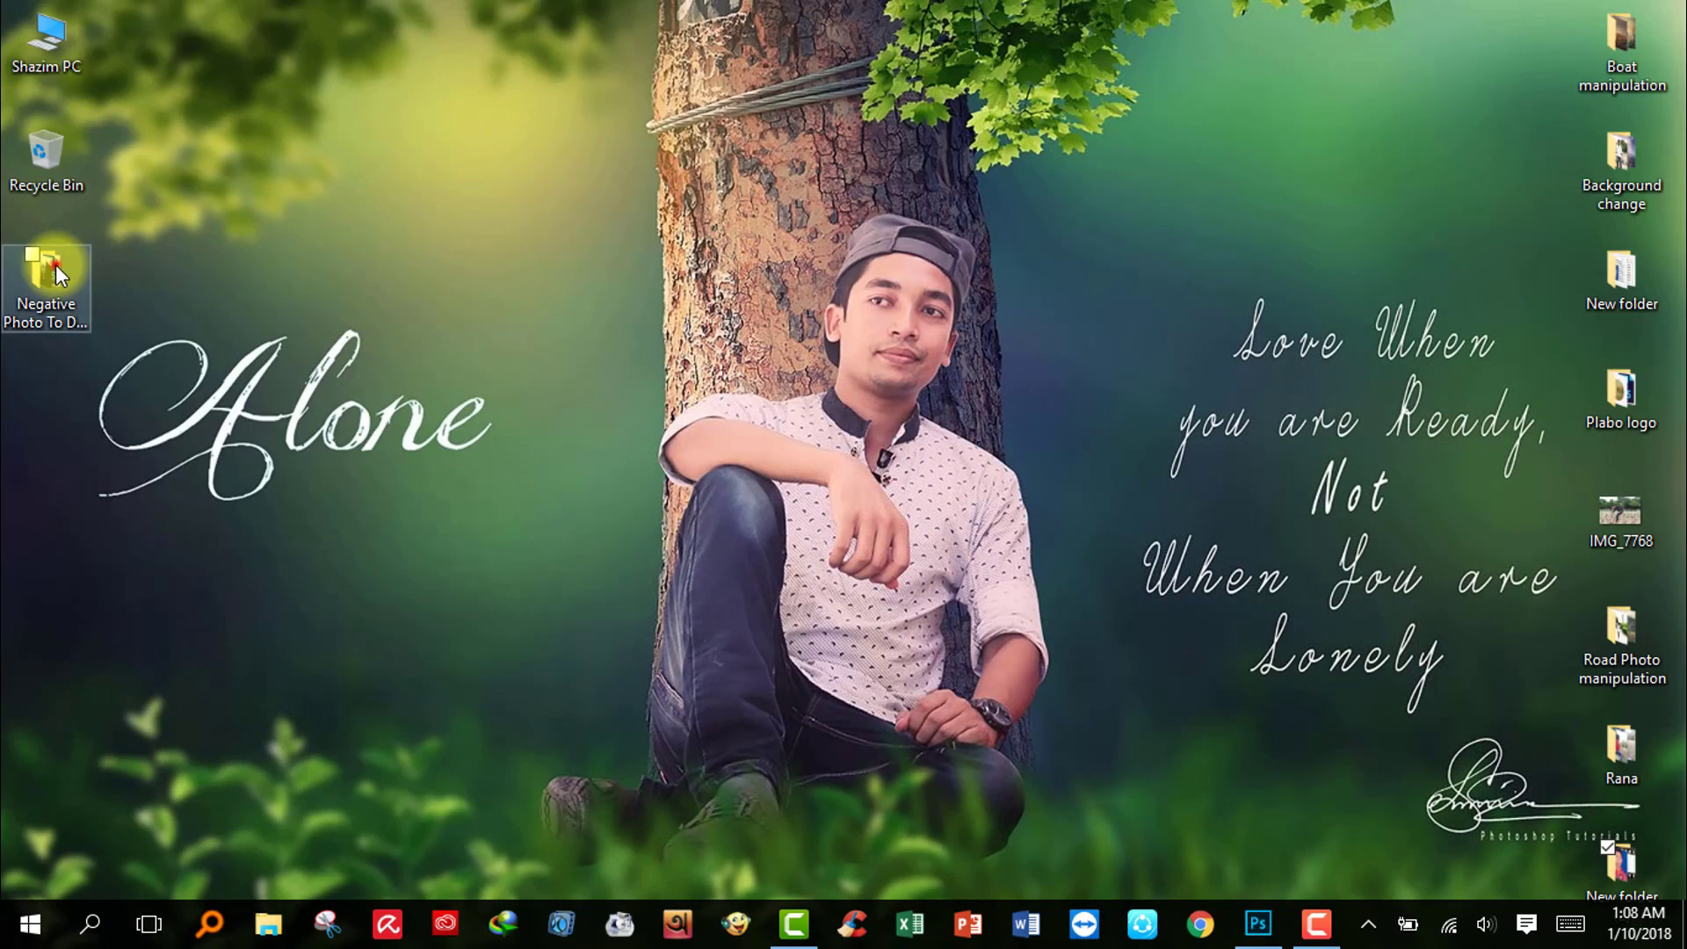
pyautogui.doubleClick(55, 265)
pyautogui.click(1348, 304)
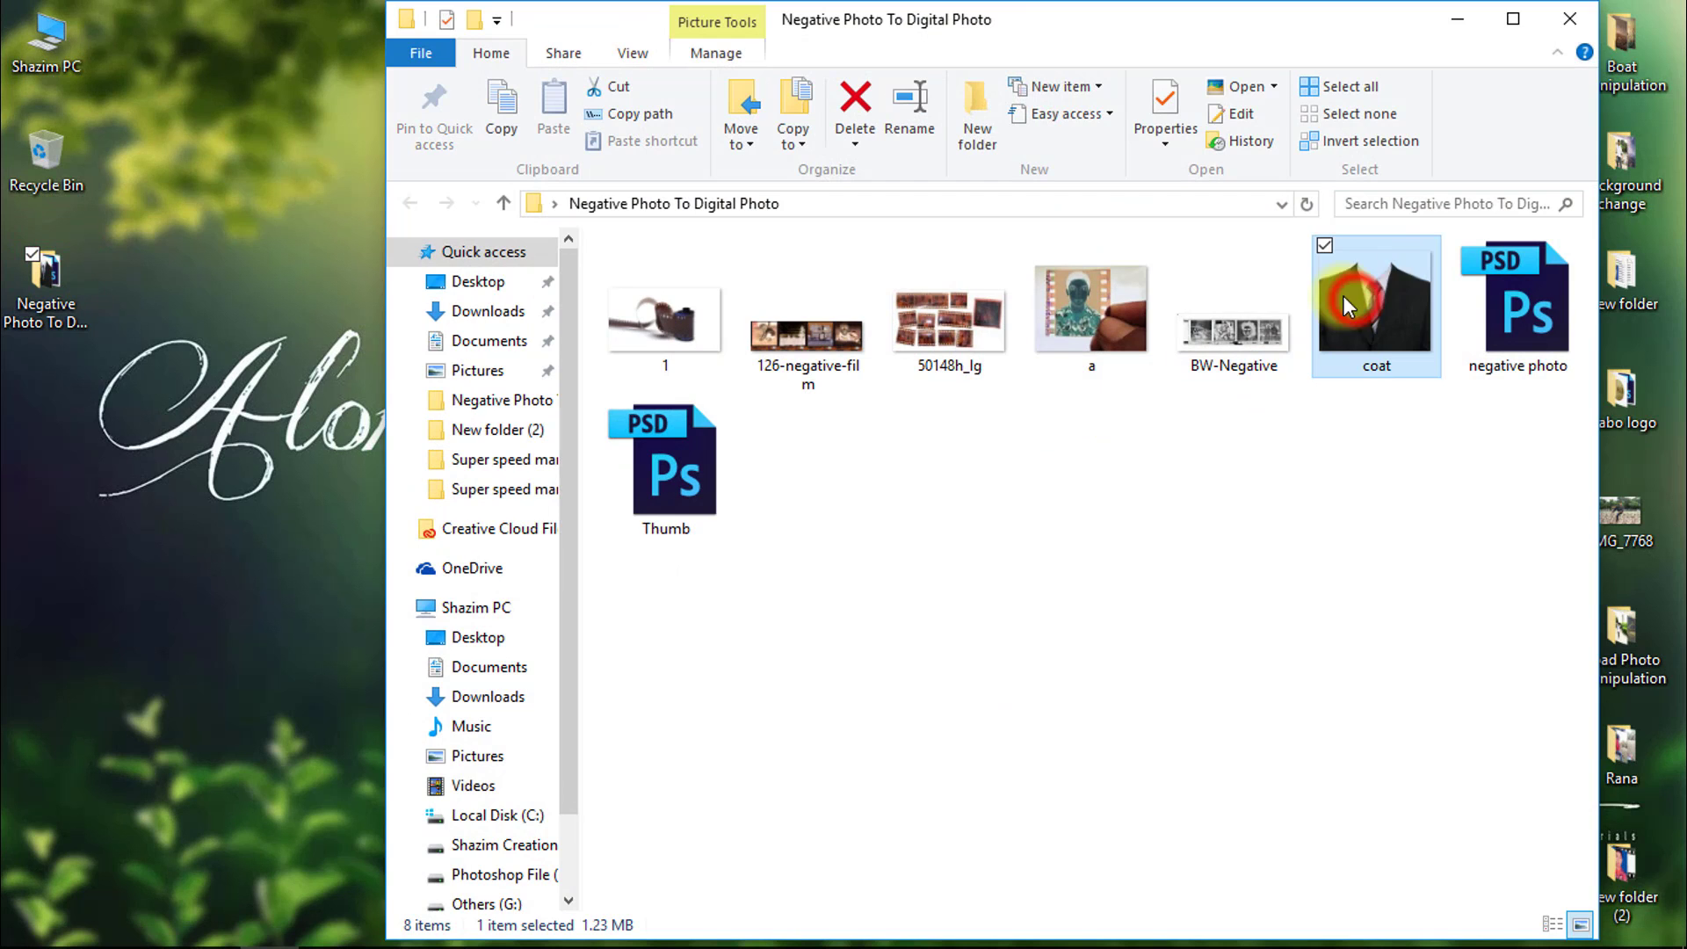
pyautogui.moveTo(1348, 305); pyautogui.dragTo(532, 803)
pyautogui.keyDown('alt'); pyautogui.click(649, 622); pyautogui.keyUp('alt')
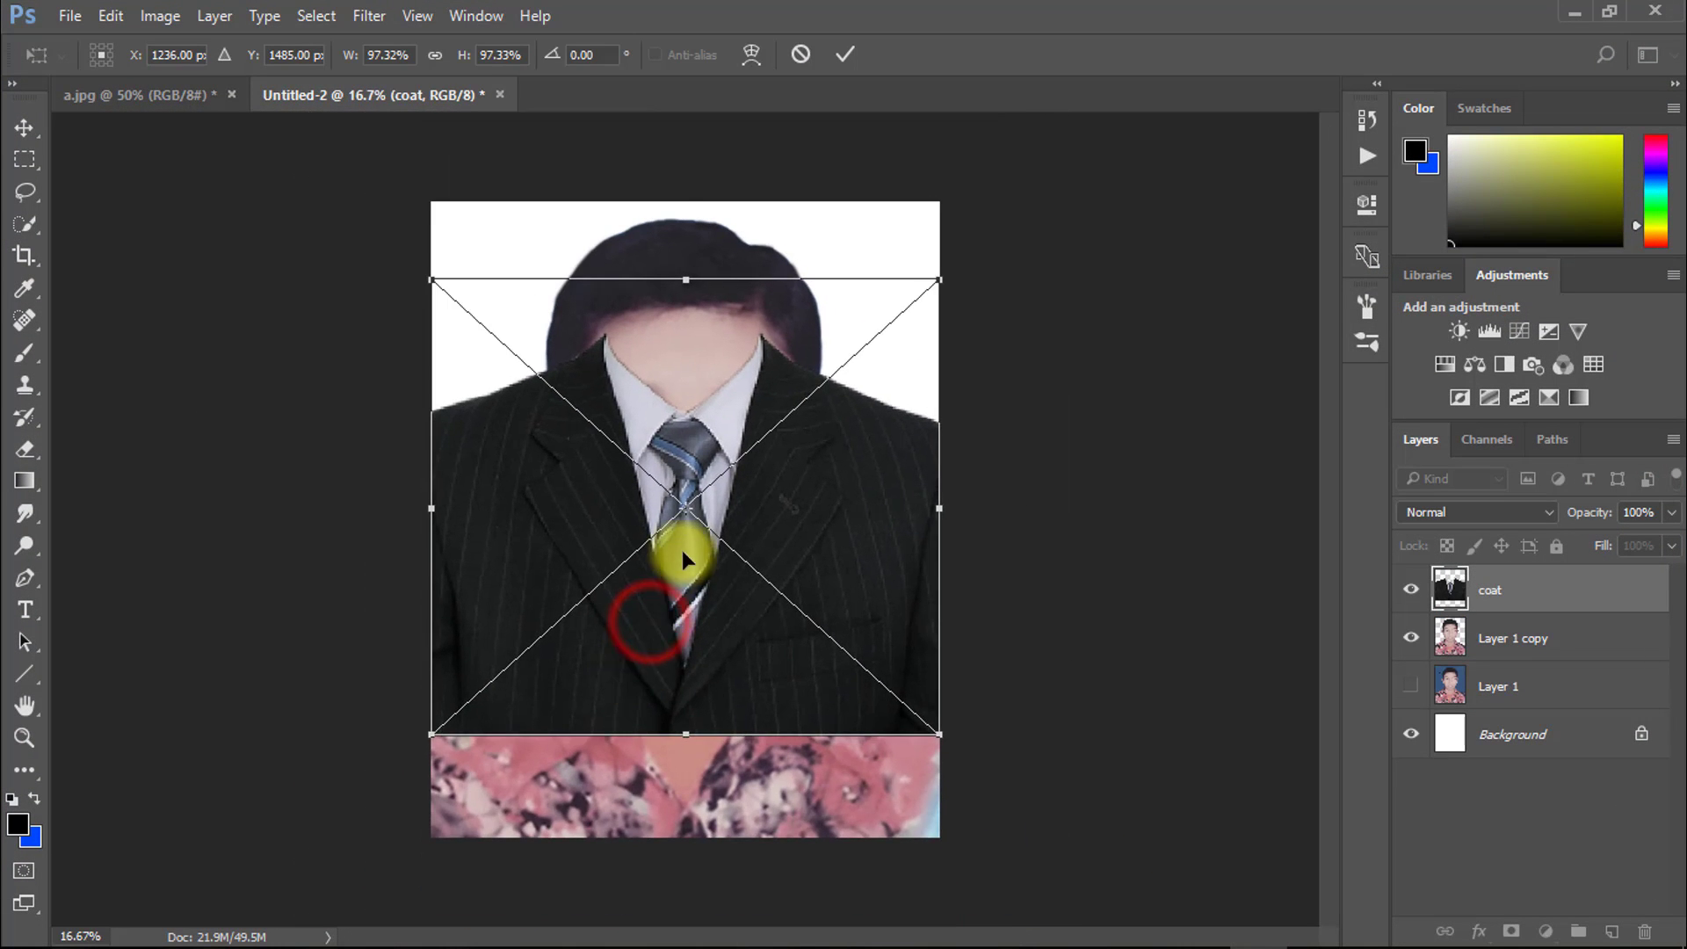
# Move the coat down below the chin and enlarge it to about 103%.
pyautogui.moveTo(682, 550); pyautogui.dragTo(672, 784)
pyautogui.hotkey('ctrl', '+')
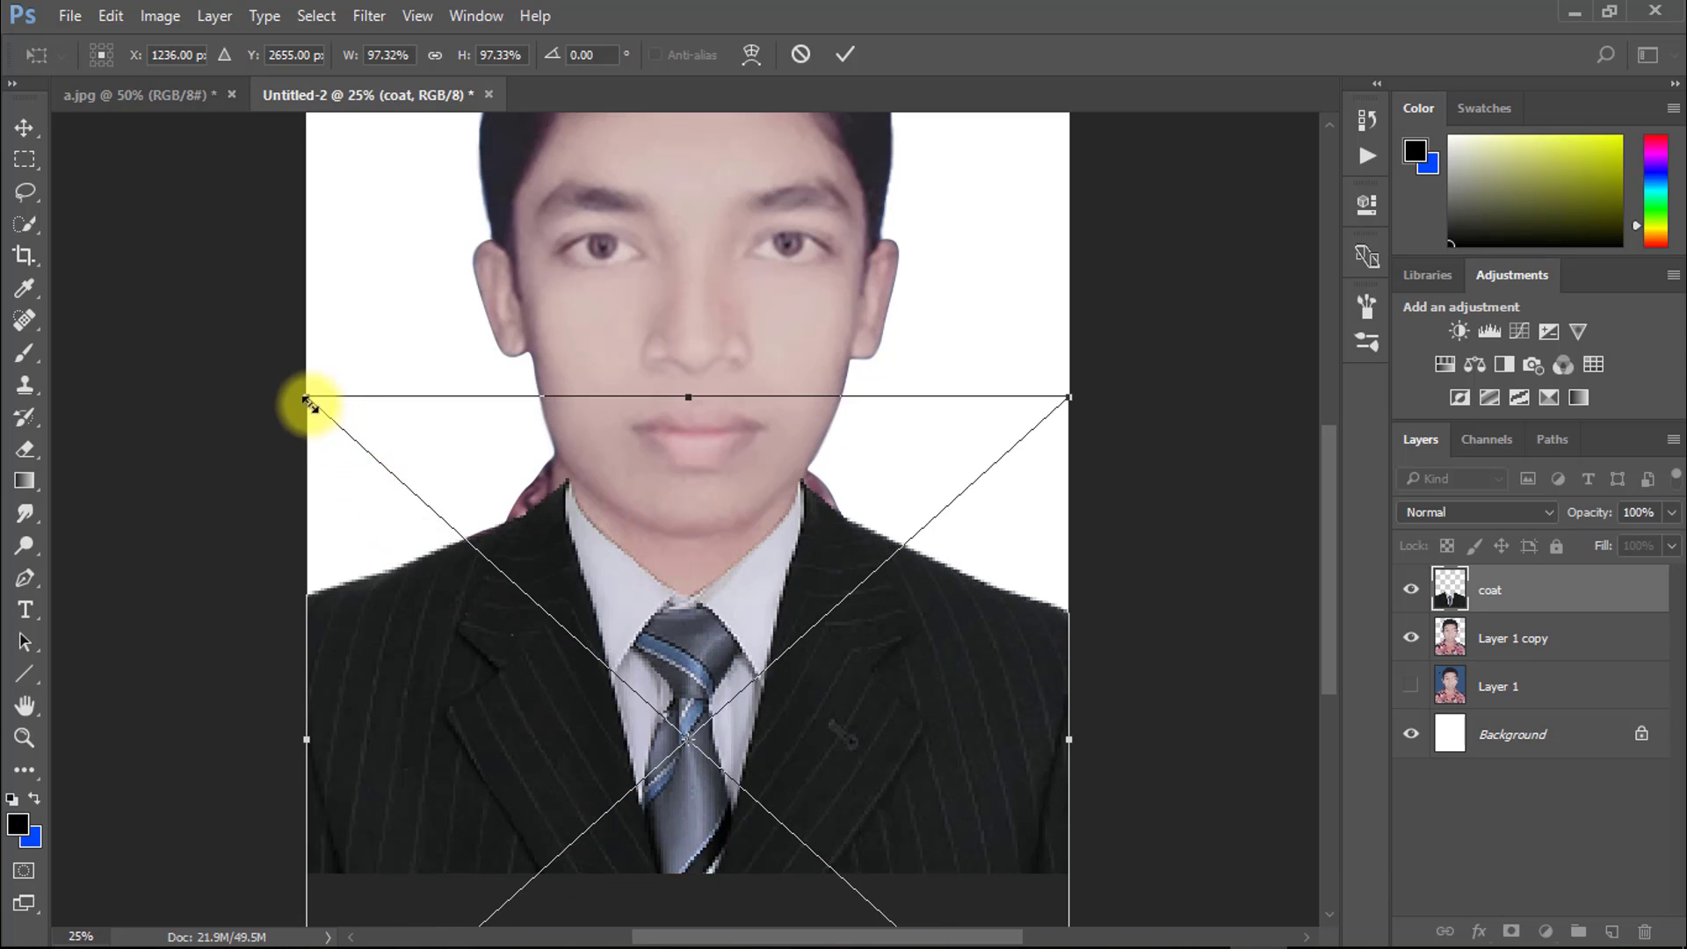
pyautogui.moveTo(307, 400); pyautogui.dragTo(273, 391)
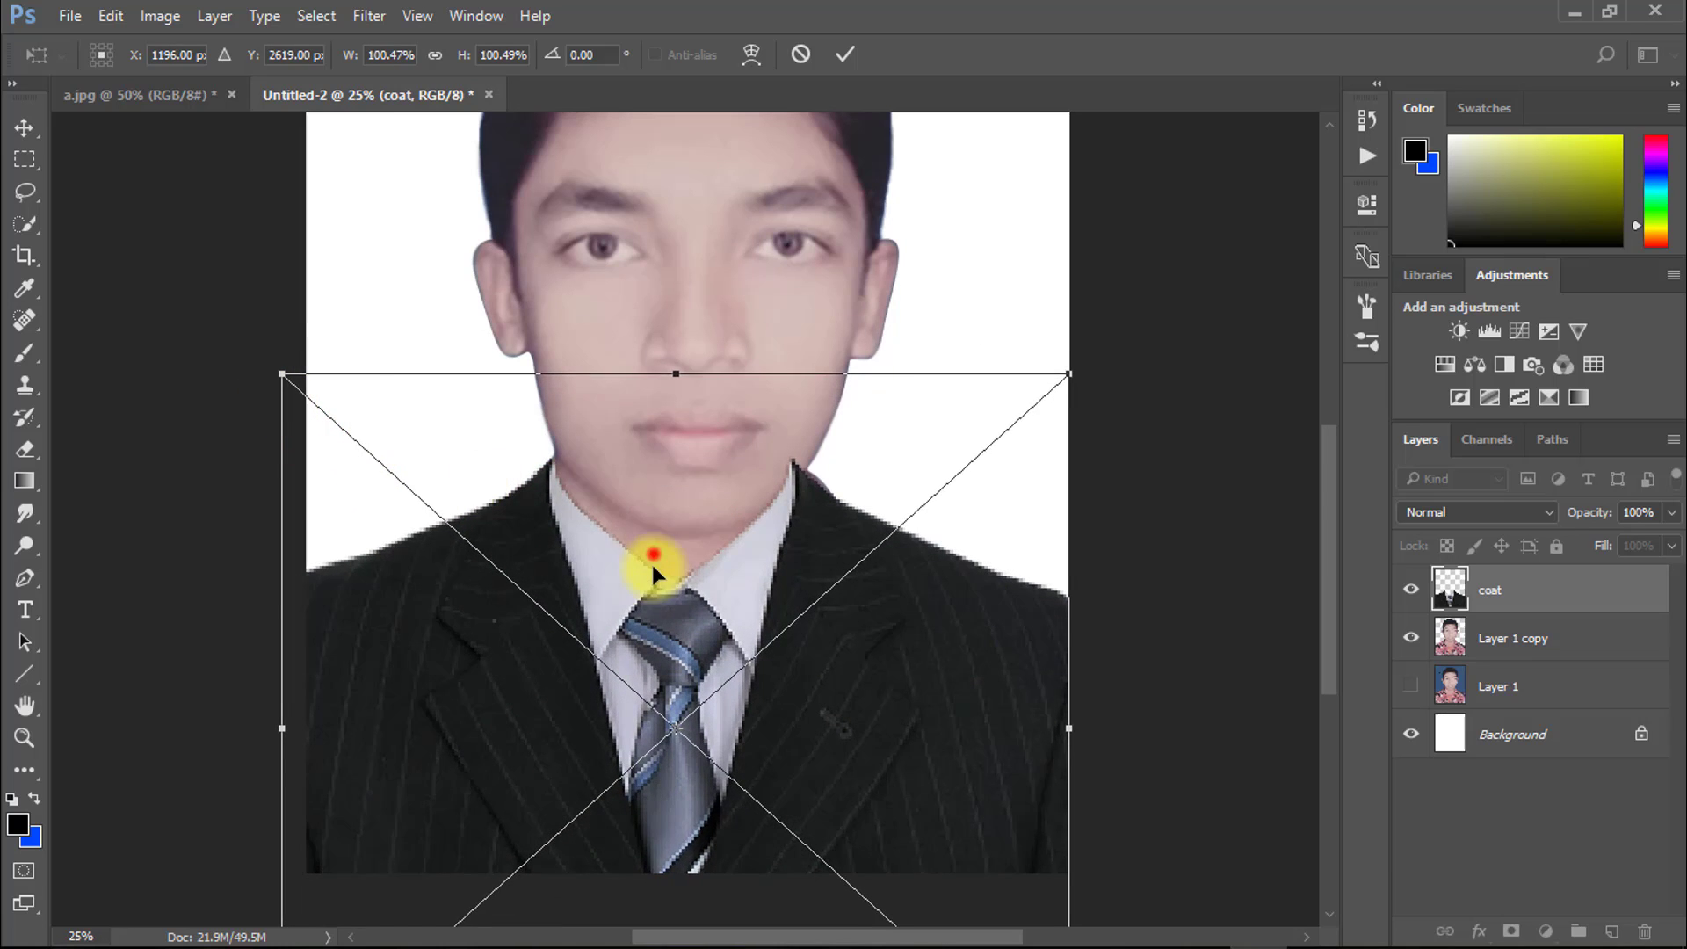
pyautogui.moveTo(653, 566); pyautogui.dragTo(700, 613)
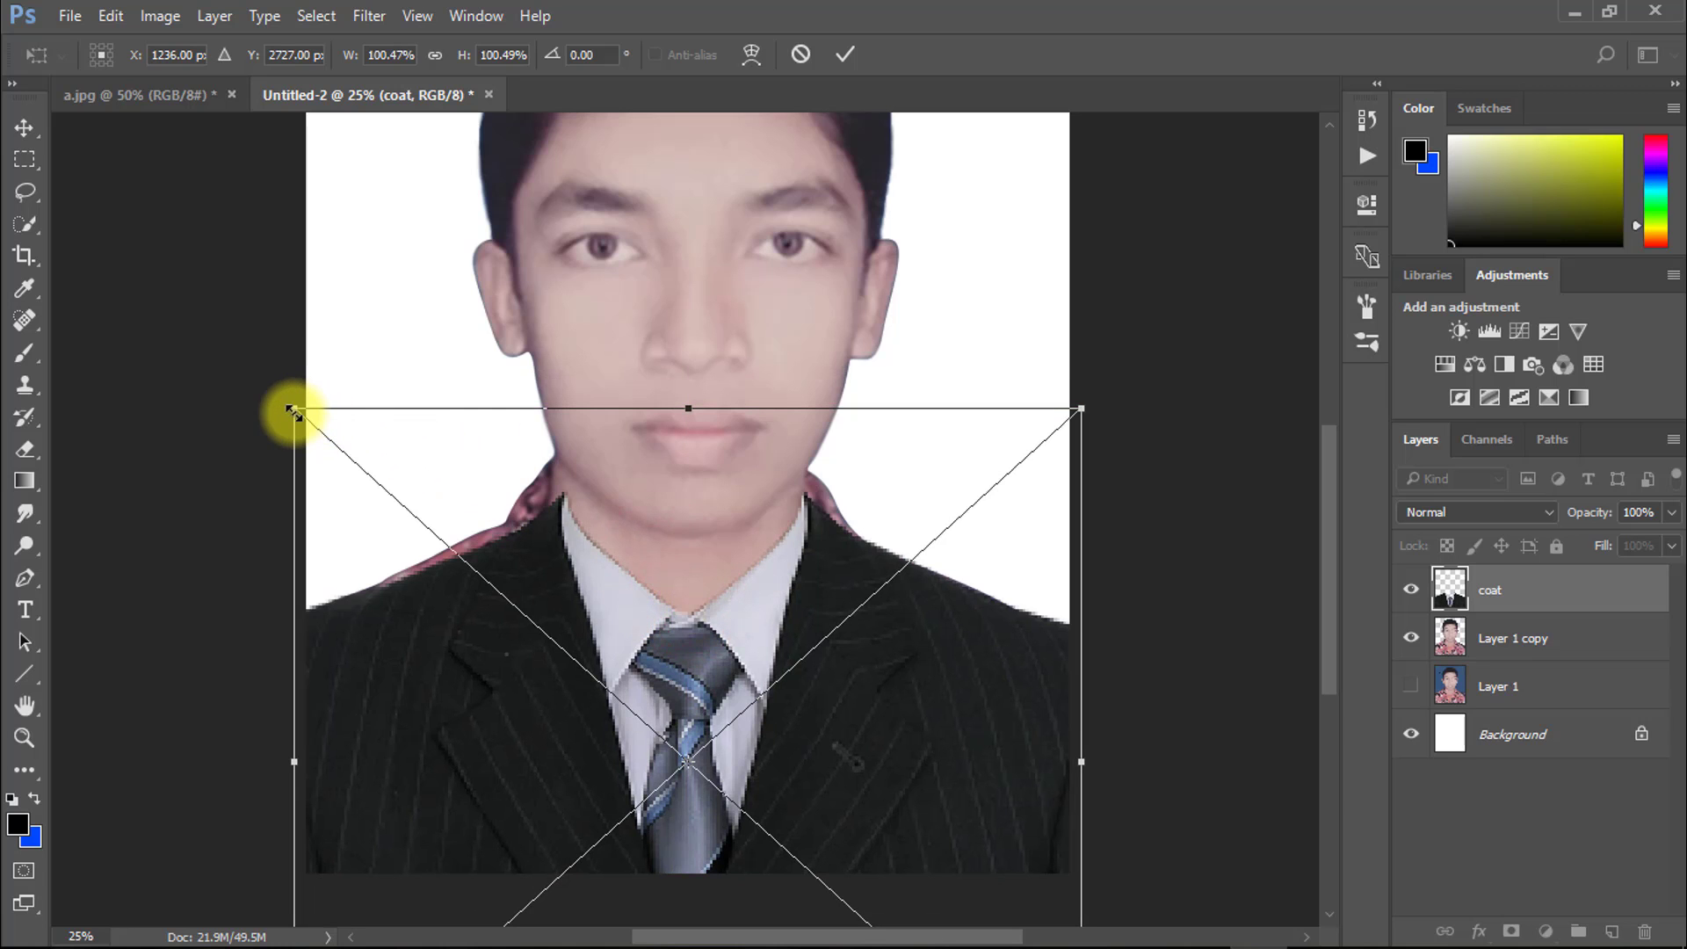
pyautogui.moveTo(293, 411); pyautogui.dragTo(264, 403)
pyautogui.moveTo(485, 541)
pyautogui.mouseDown()
pyautogui.moveTo(473, 534)
pyautogui.moveTo(492, 537)
pyautogui.mouseUp()
pyautogui.press('Return')
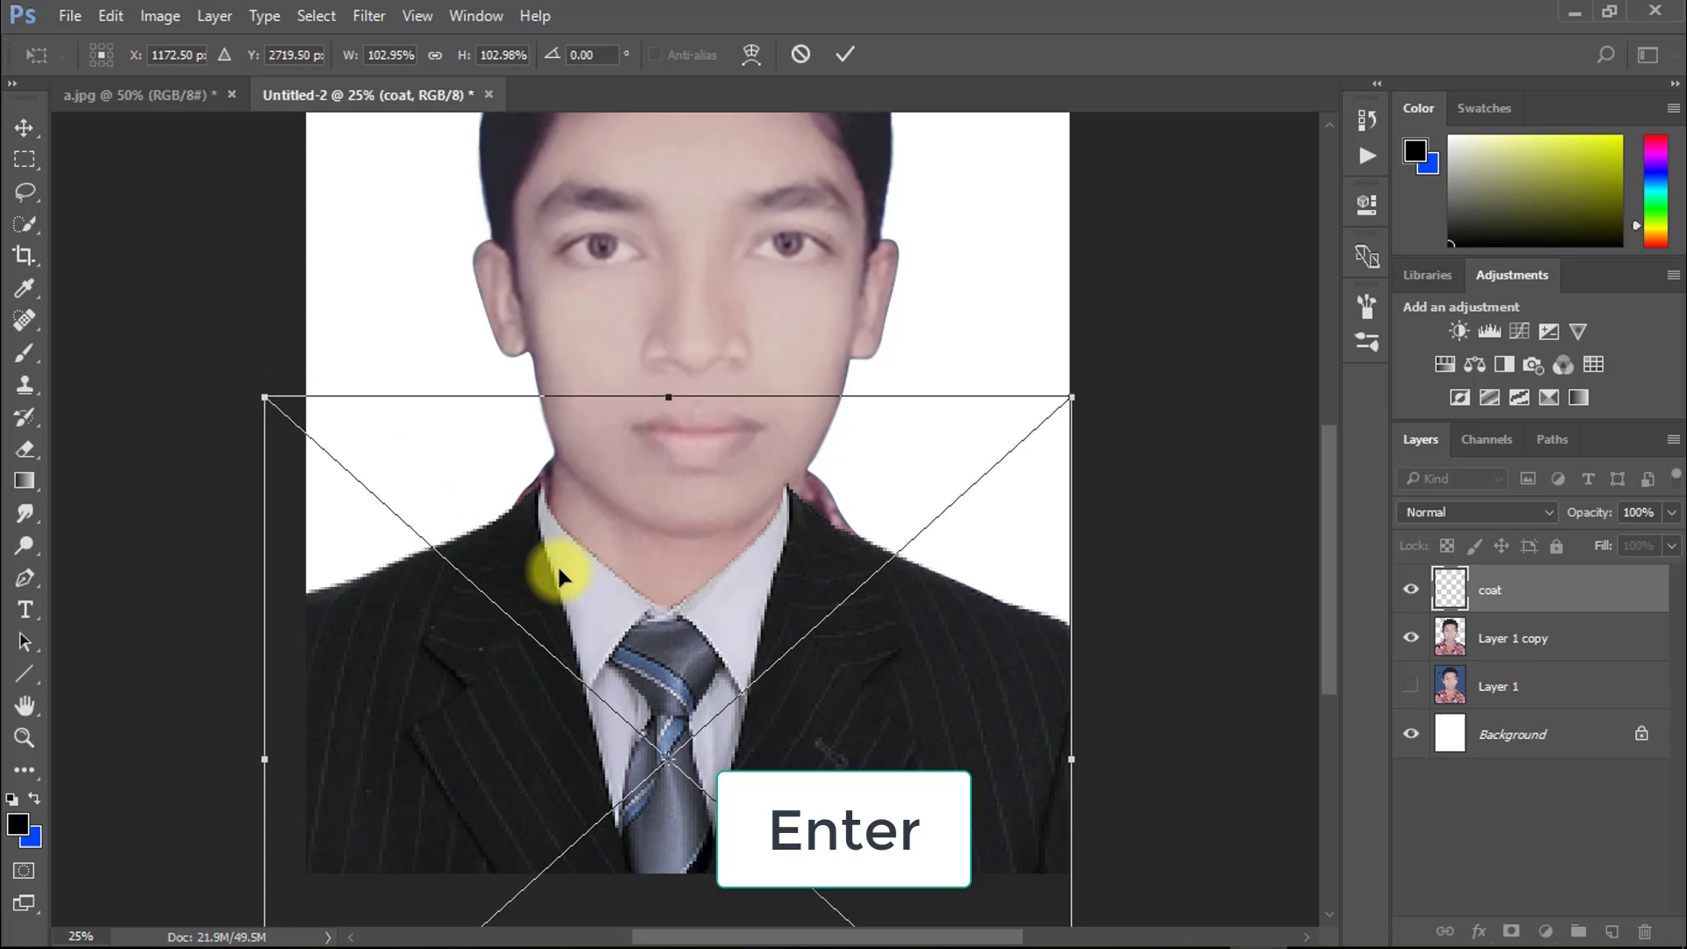
# Shift the coat right to center it under the neck, scale it to about 104.5% and apply the placement.
pyautogui.press('Right')
pyautogui.press('Right')
pyautogui.press('Right')
pyautogui.press('Right')
pyautogui.press('Right')
pyautogui.press('Right')
pyautogui.press('Right')
pyautogui.press('Right')
pyautogui.press('Right')
pyautogui.press('Right')
pyautogui.press('Right')
pyautogui.press('Right')
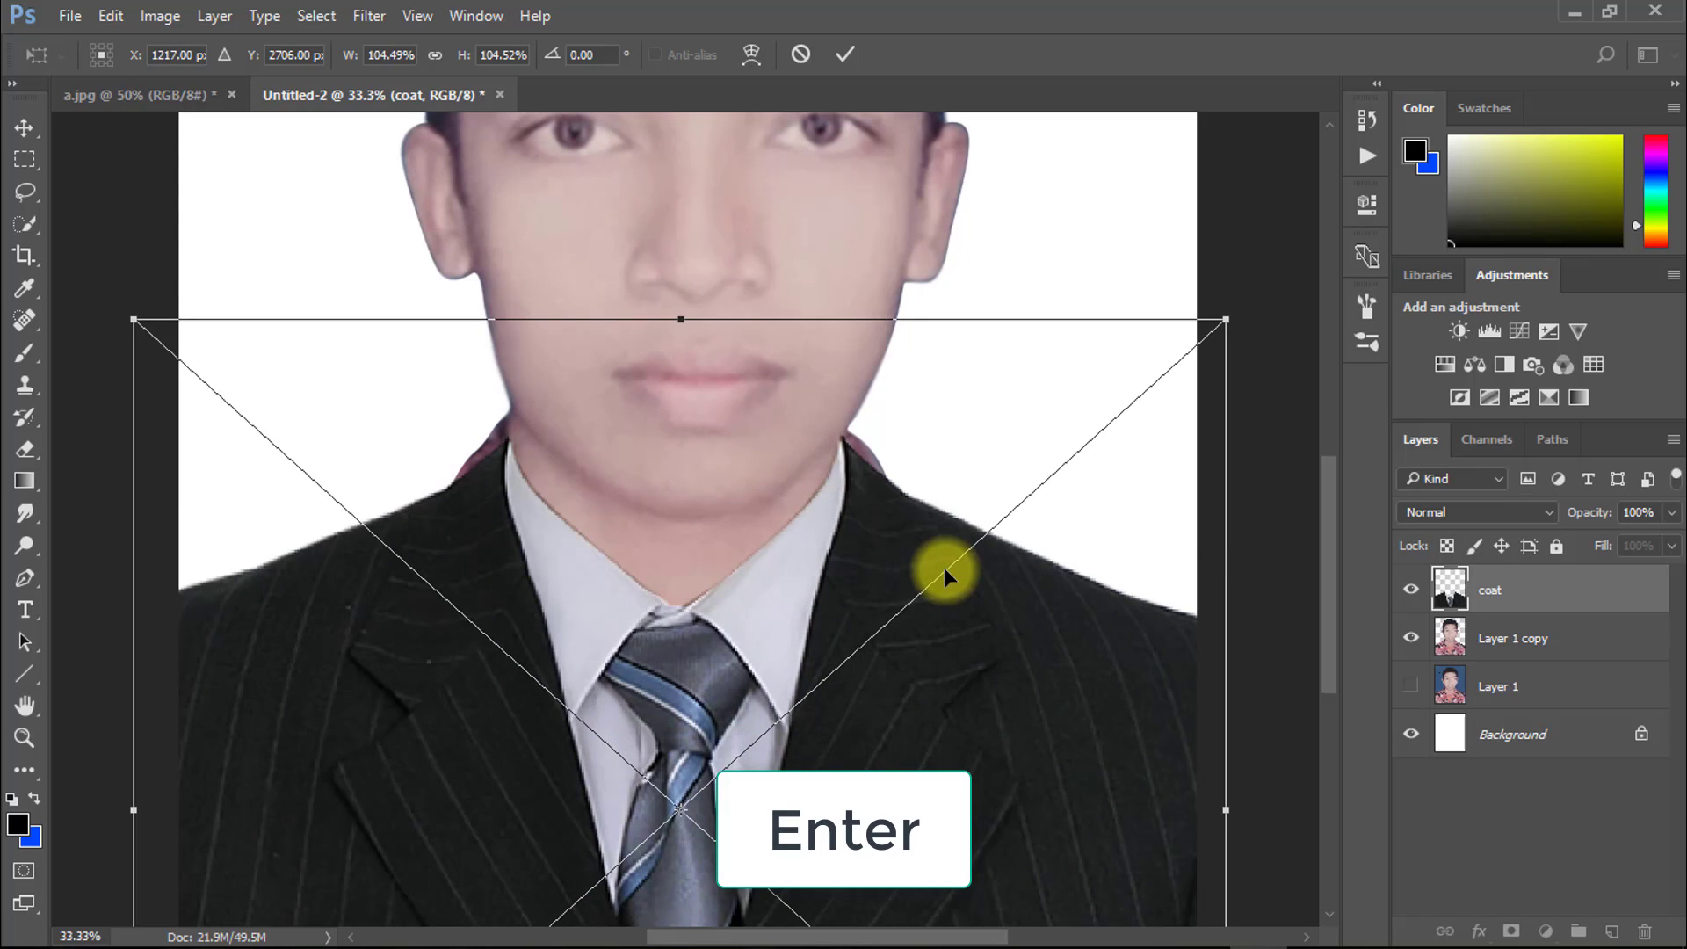
pyautogui.press('Return')
# Add a layer mask to Layer 1 copy and set up the Brush tool with the default black and white colors.
pyautogui.keyDown('ctrl'); pyautogui.click(670, 508); pyautogui.keyUp('ctrl')
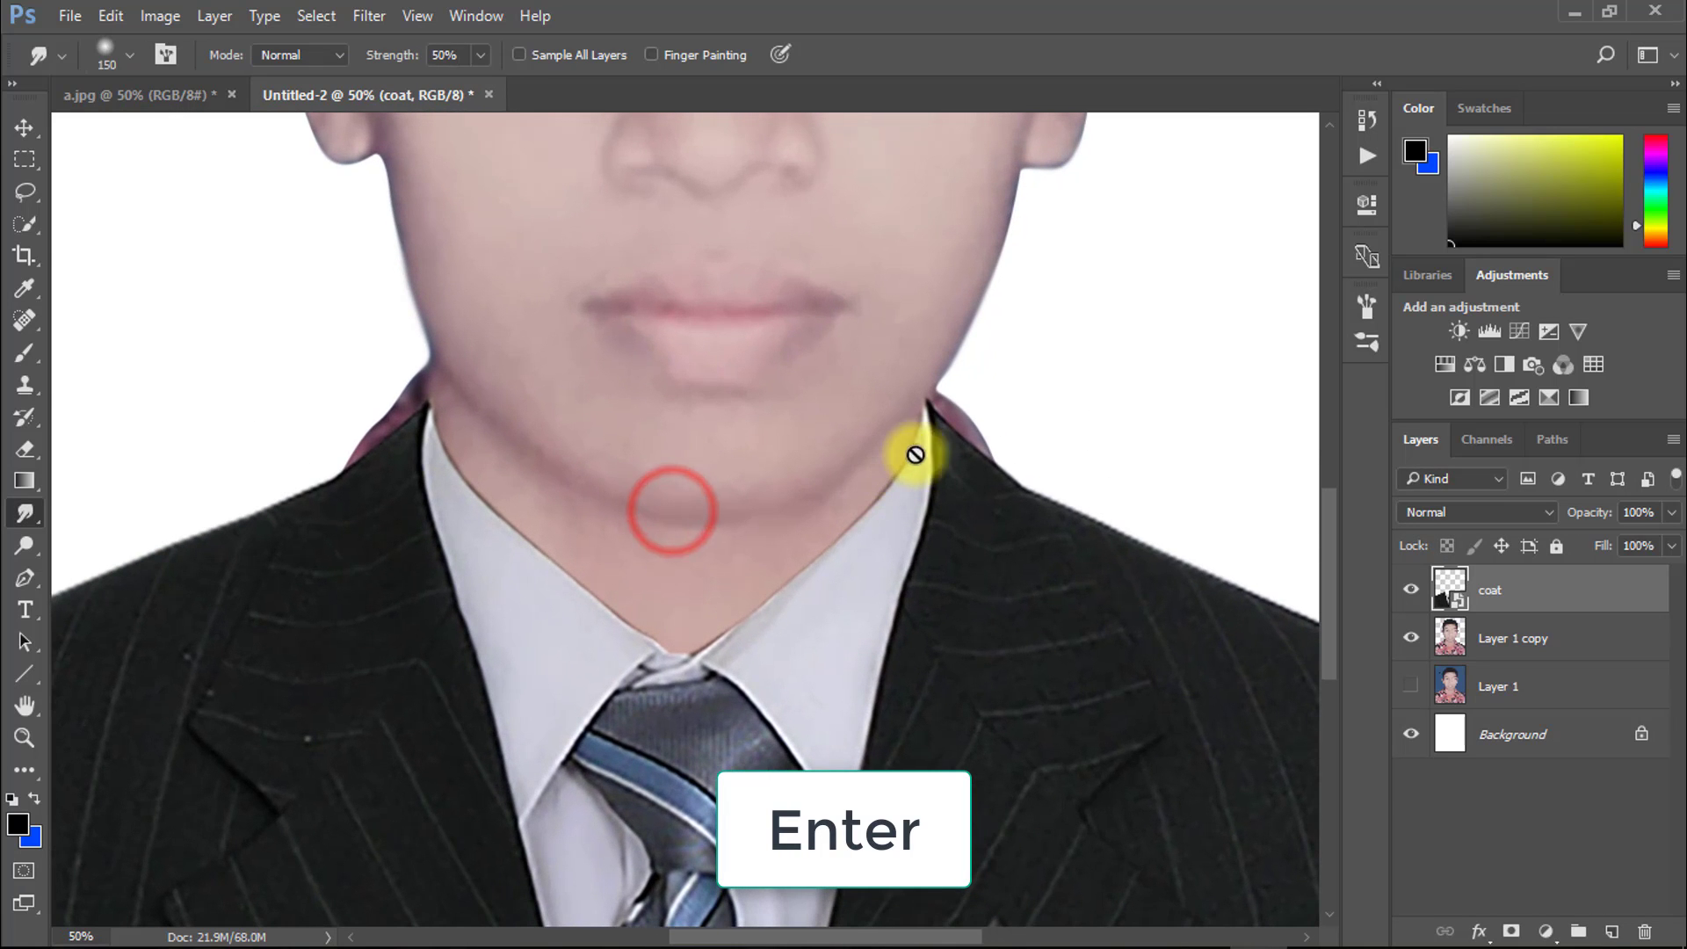
pyautogui.click(1445, 639)
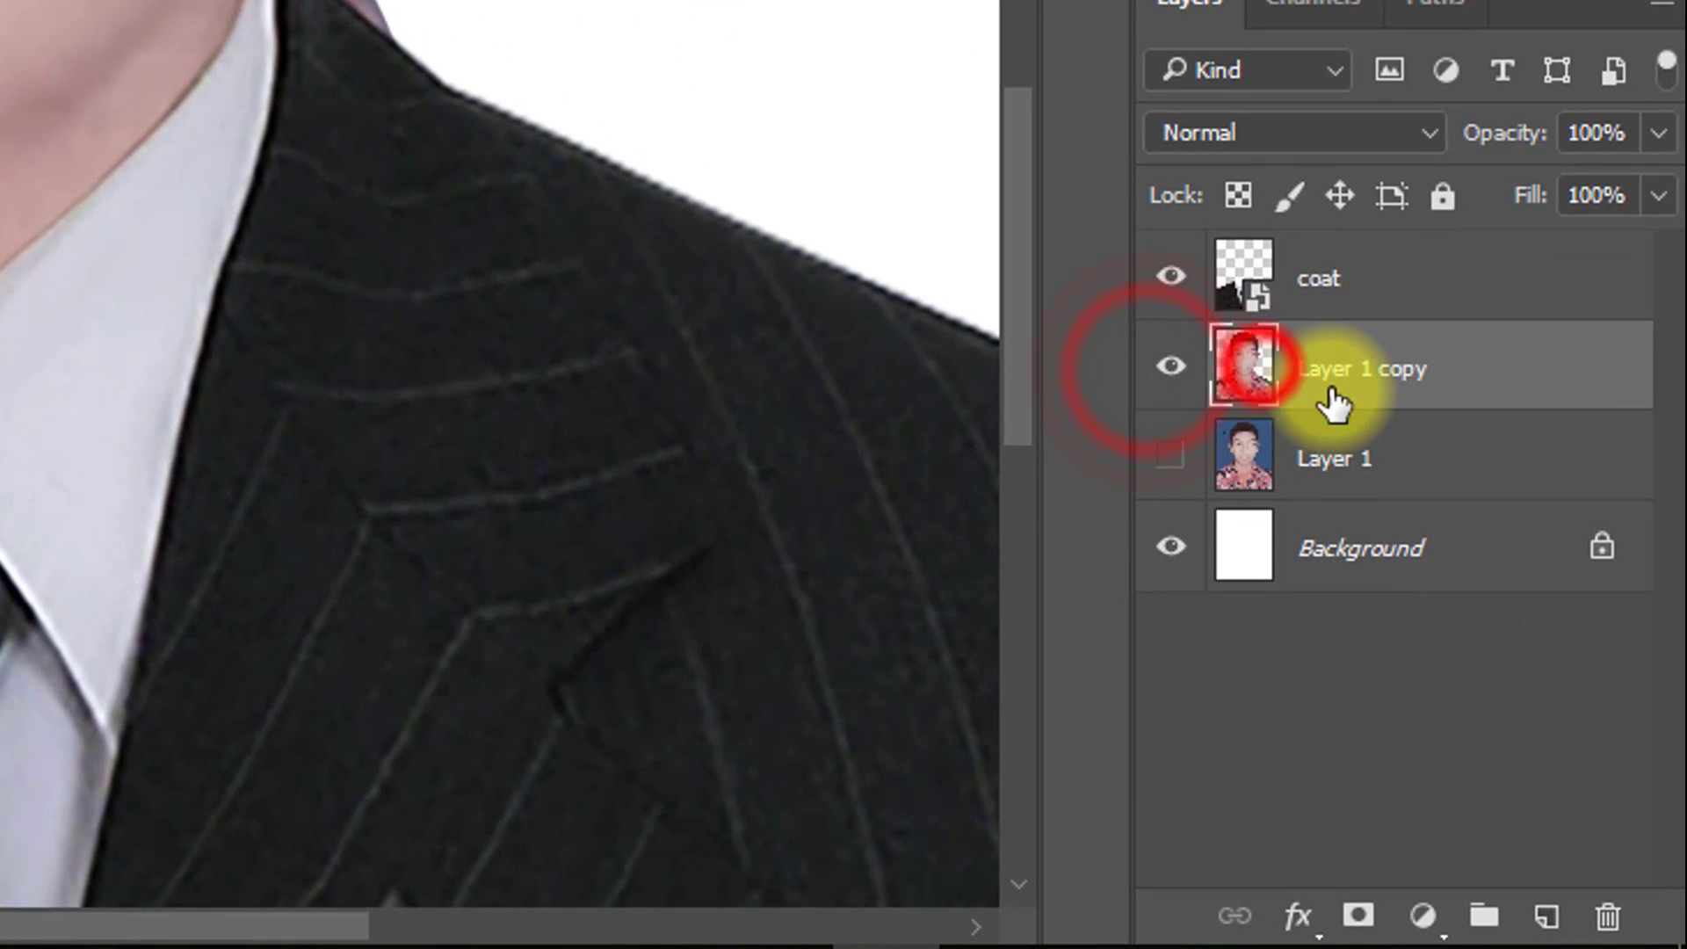
pyautogui.click(1360, 923)
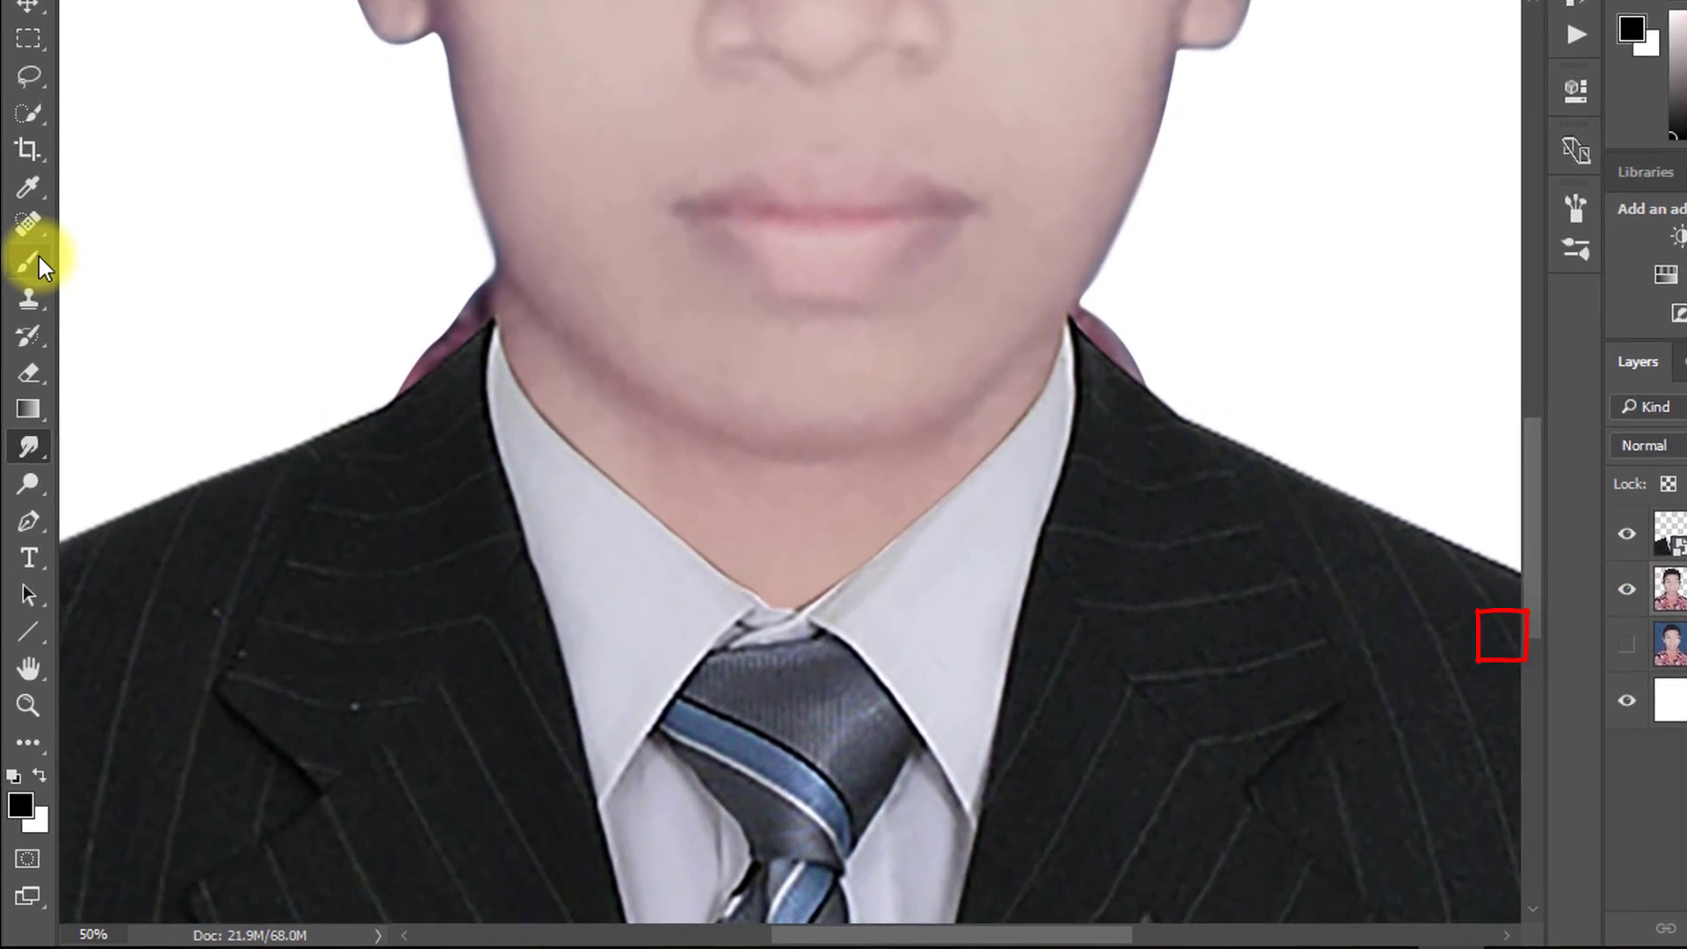
pyautogui.rightClick(25, 352)
pyautogui.click(96, 351)
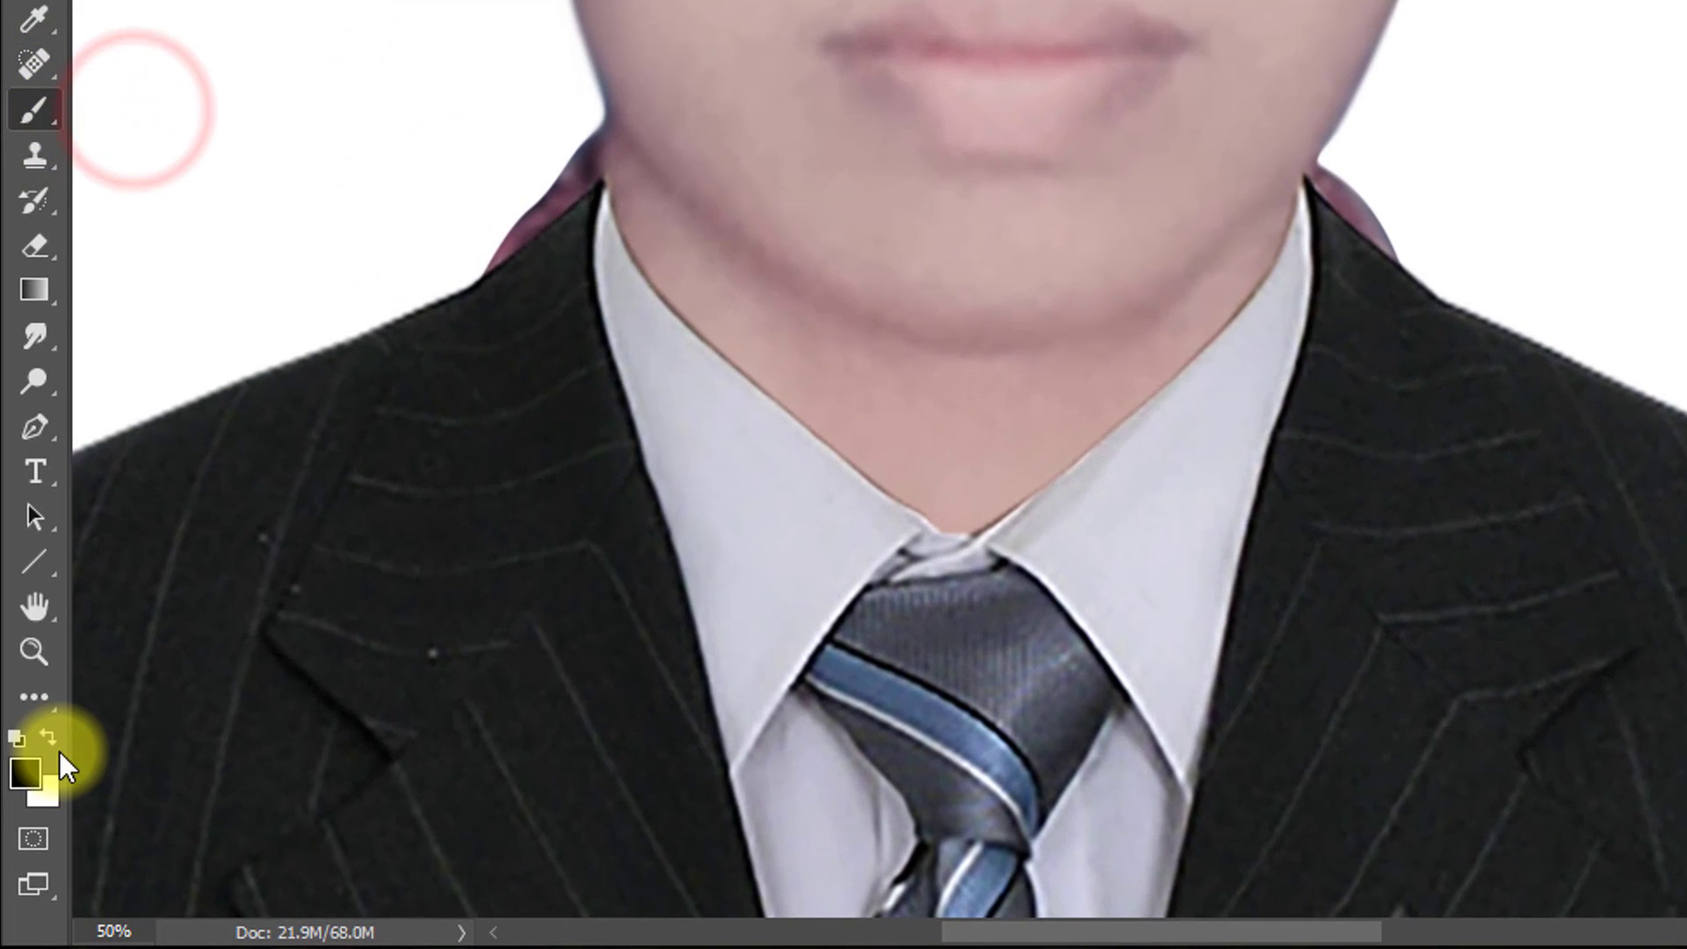
pyautogui.press('d')
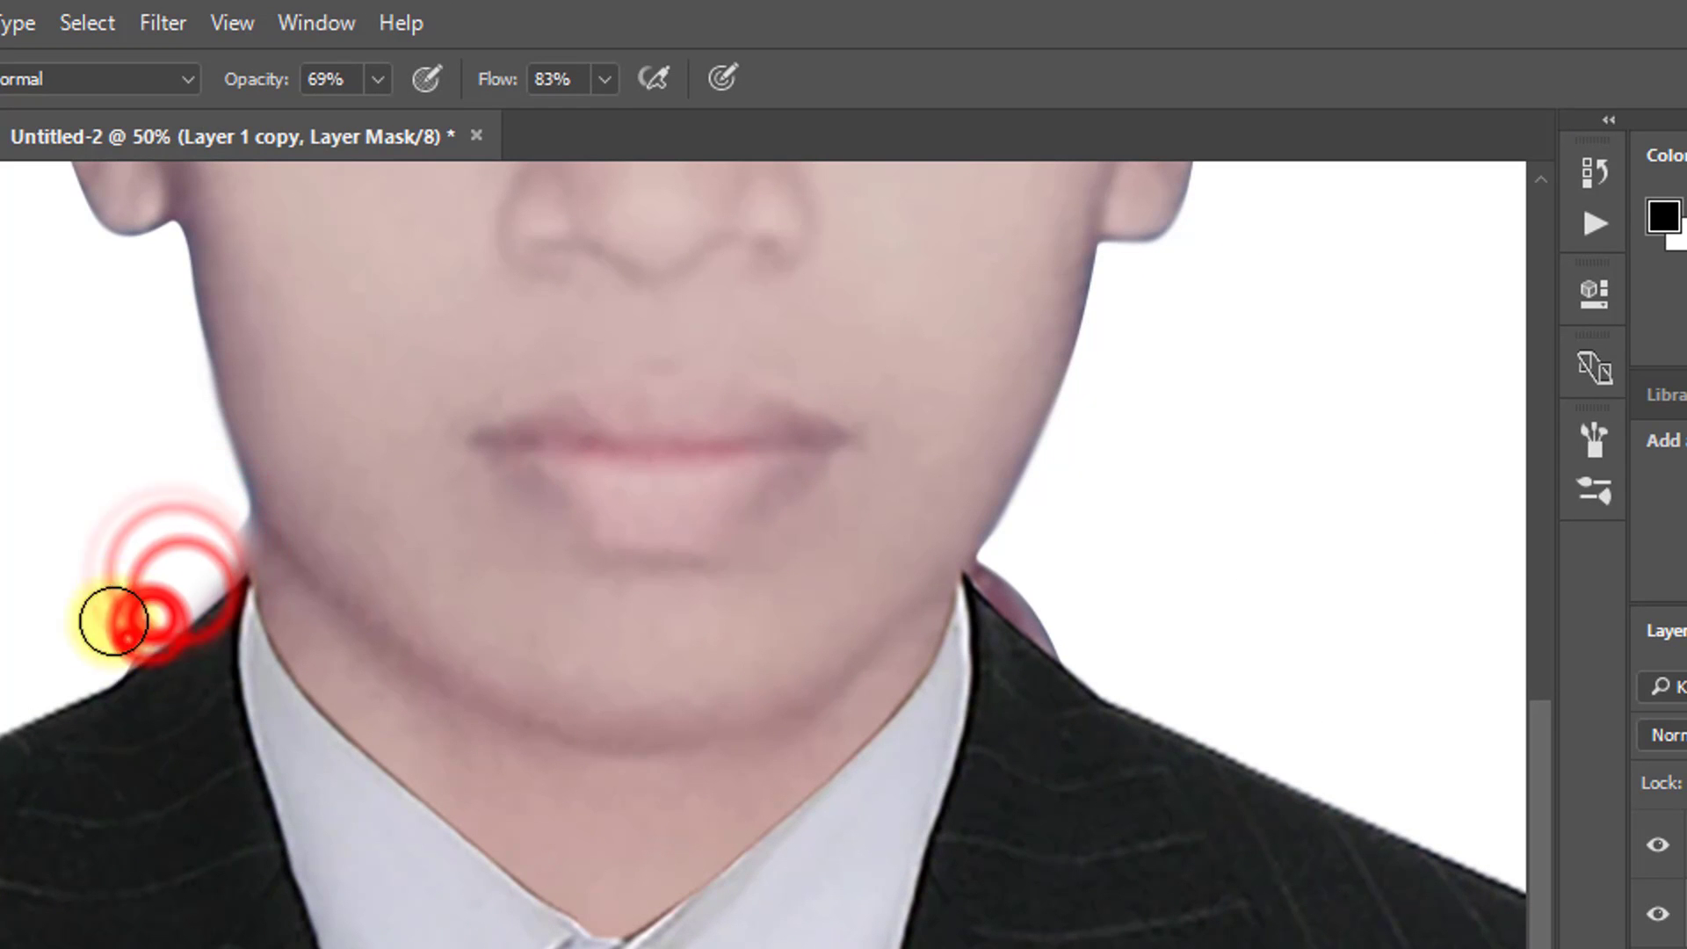
# Paint black on the Layer 1 copy mask over the shirt remnants between the left jaw and the coat's shoulder.
pyautogui.click(107, 666)
pyautogui.click(82, 652)
pyautogui.click(195, 527)
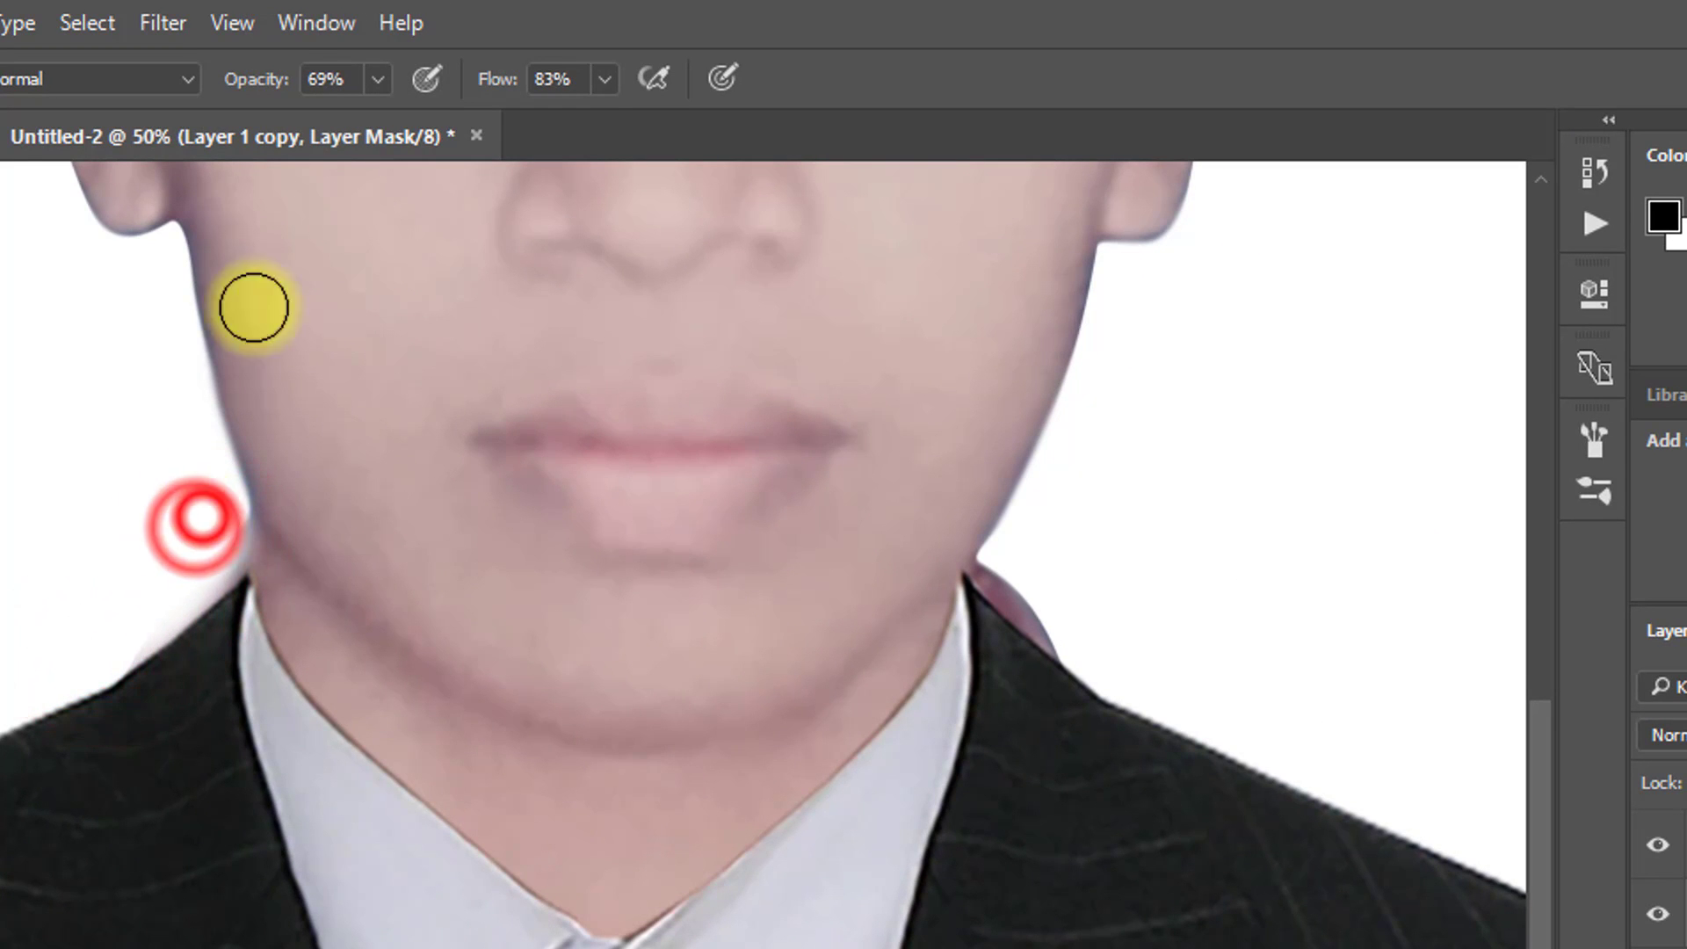
# Raise the brush's opacity and flow to 100% each.
pyautogui.moveTo(254, 78); pyautogui.dragTo(445, 75)
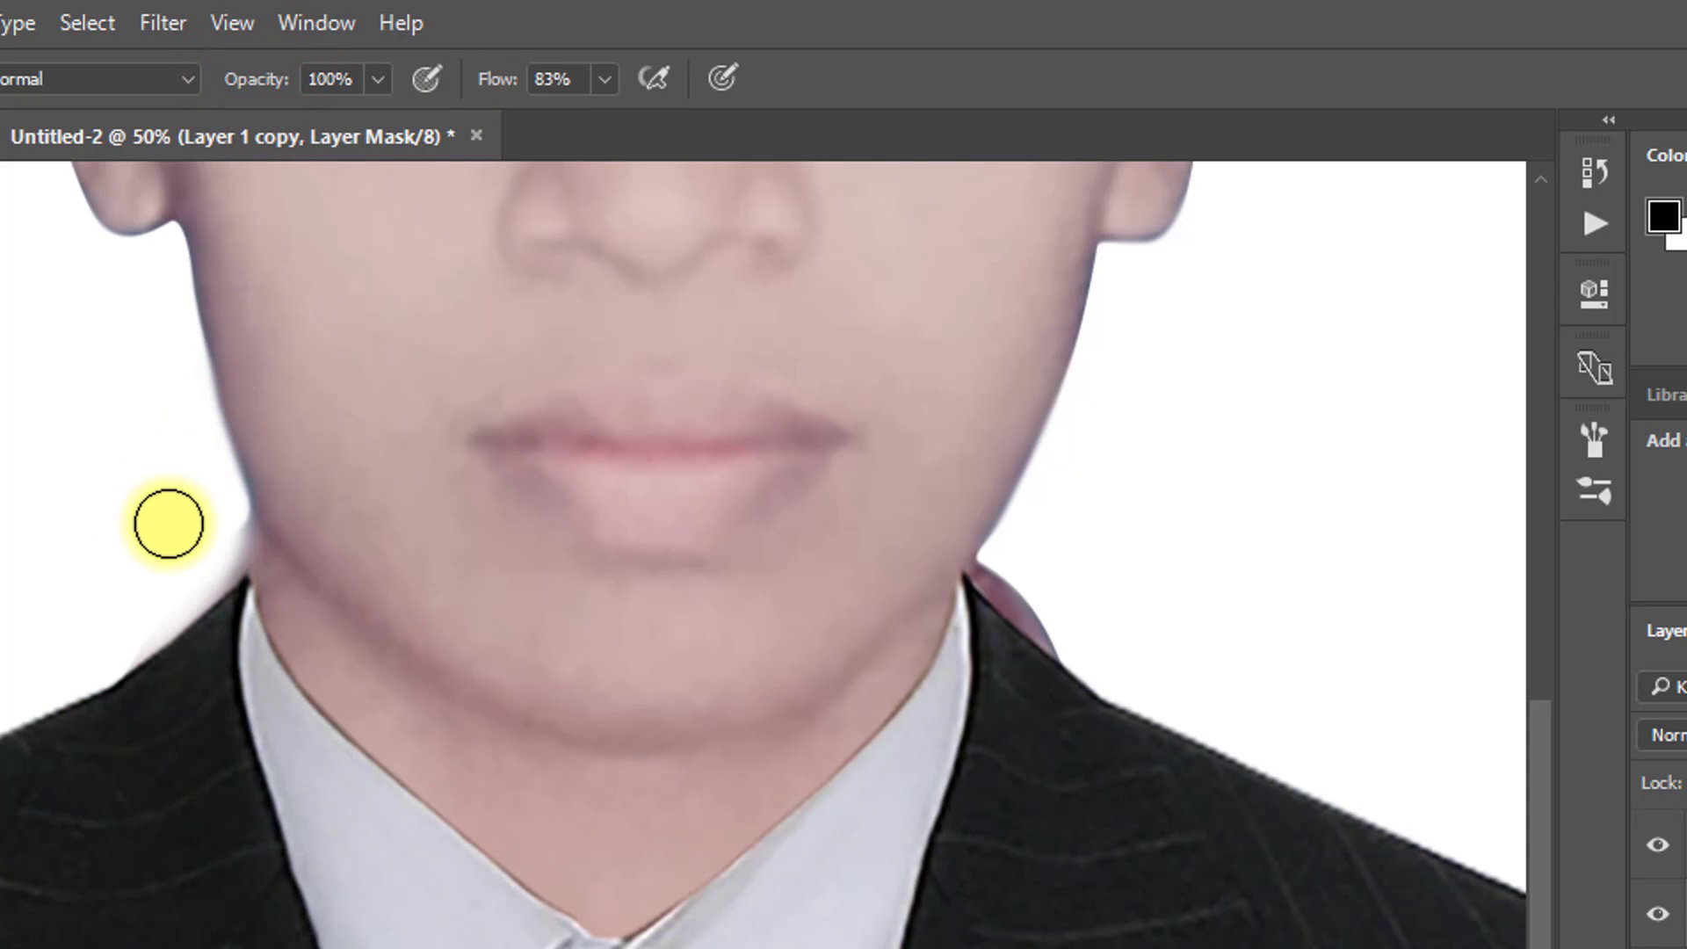
pyautogui.click(490, 66)
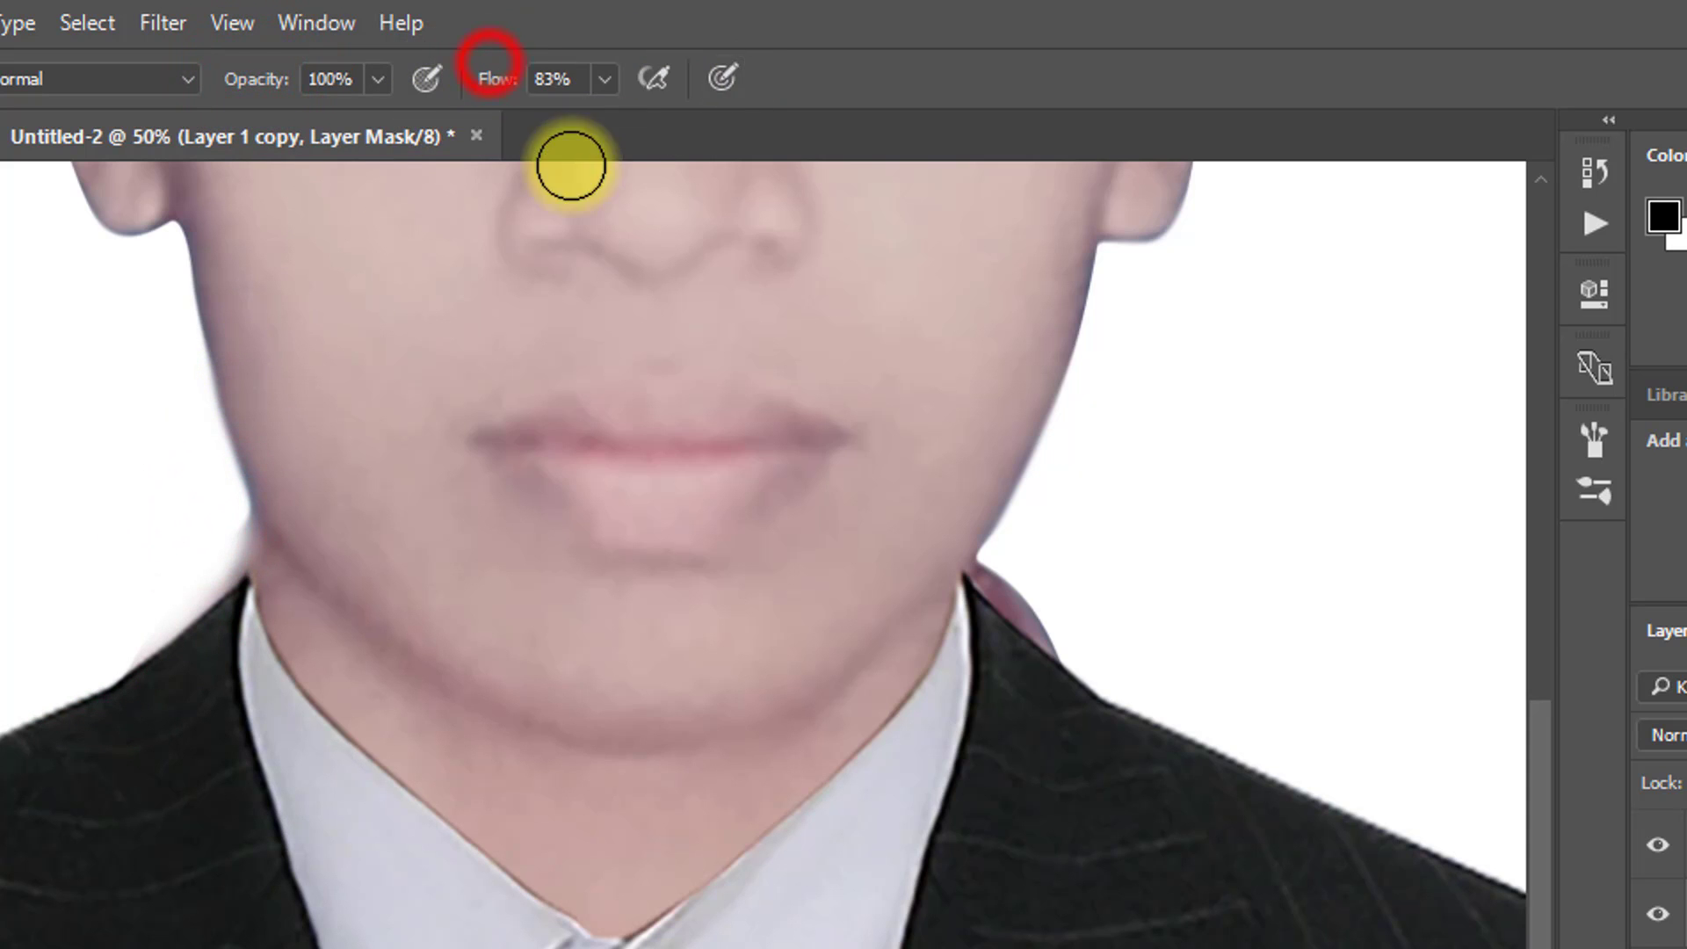
pyautogui.moveTo(495, 86); pyautogui.dragTo(562, 80)
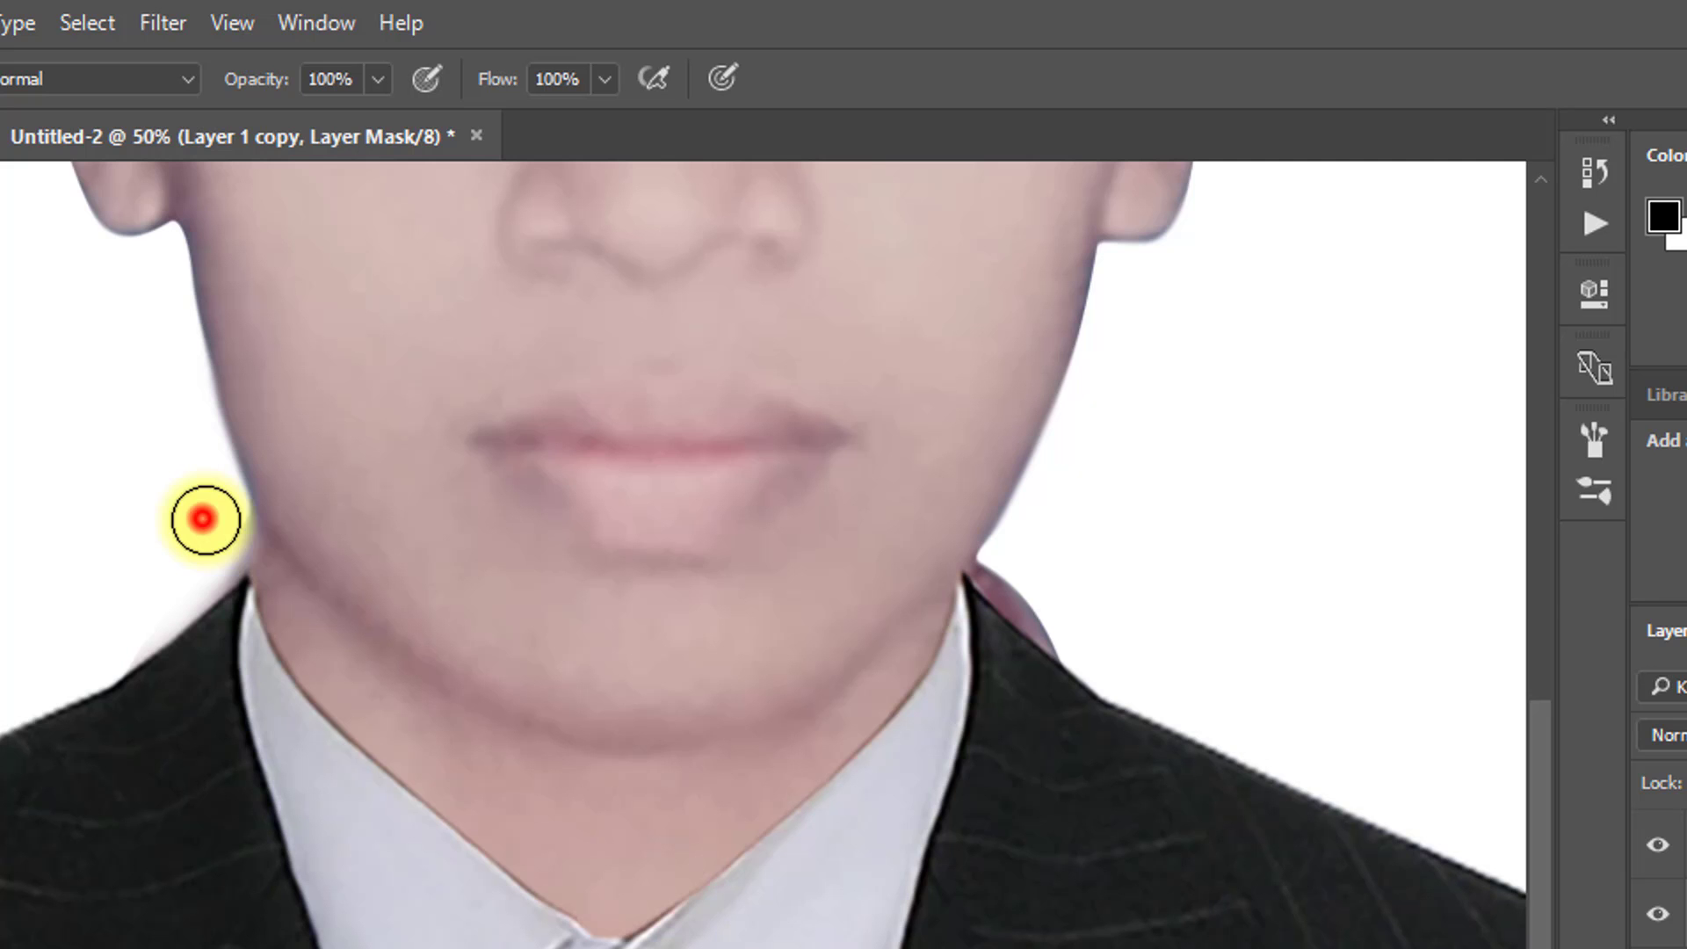
# Mask out the remaining shirt fringe along the left side of the neck and the coat's shoulder edge with a smaller brush.
pyautogui.click(211, 519)
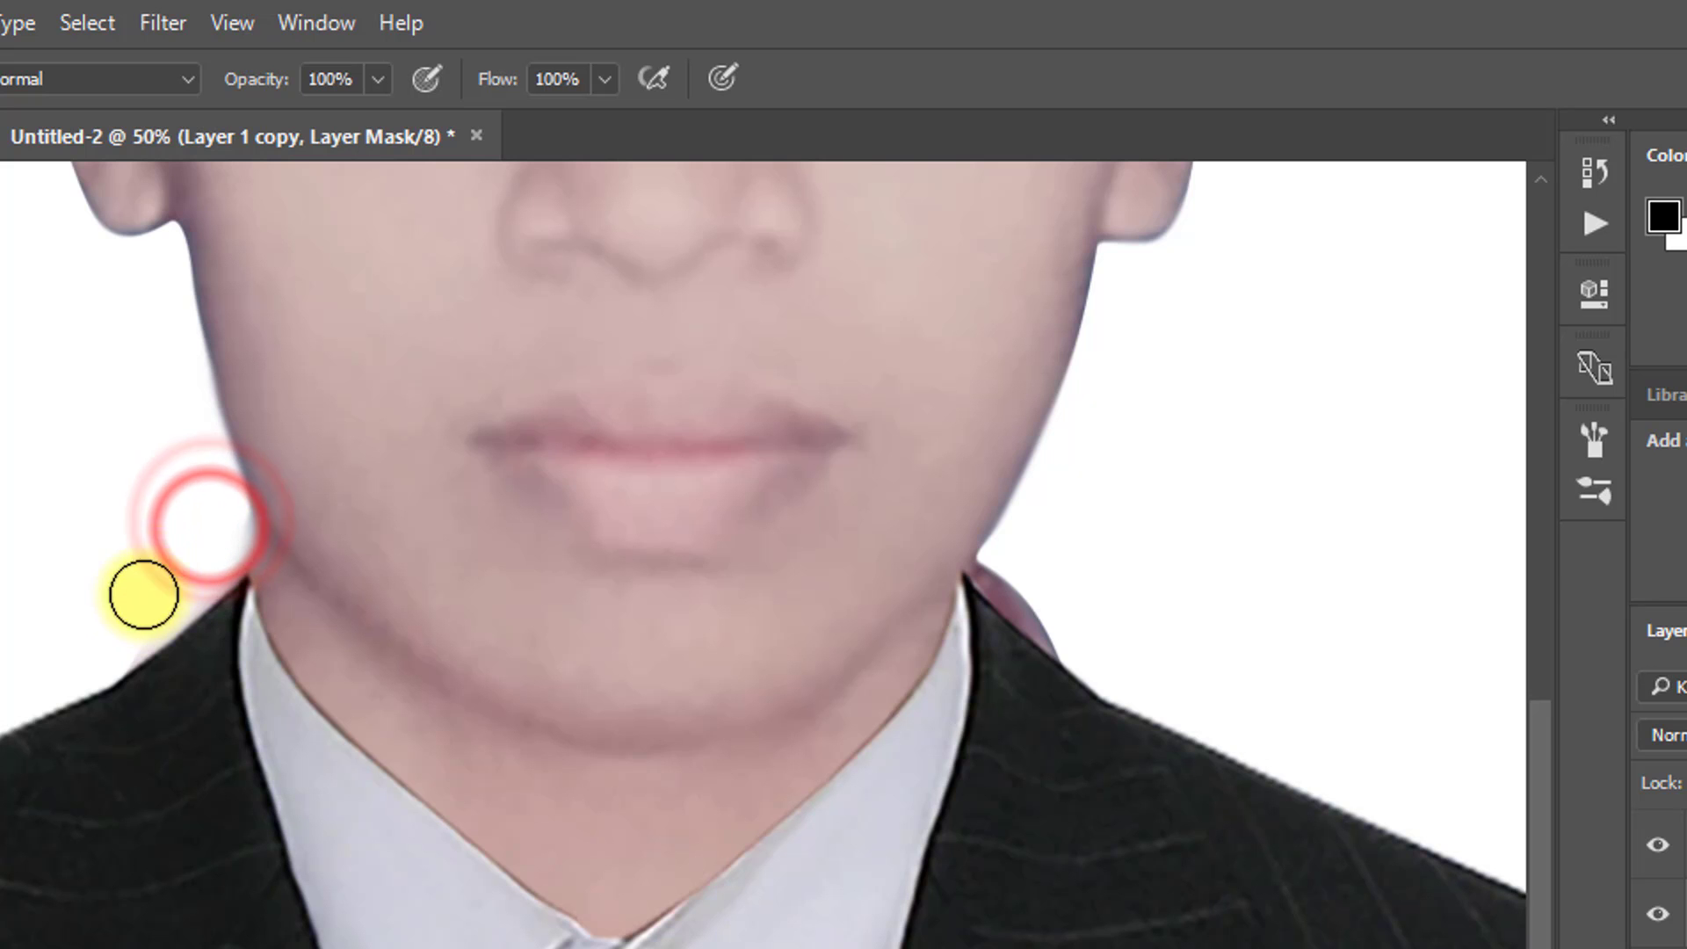
pyautogui.keyDown('ctrl'); pyautogui.click(169, 546); pyautogui.keyUp('ctrl')
pyautogui.keyDown('ctrl'); pyautogui.click(169, 546); pyautogui.keyUp('ctrl')
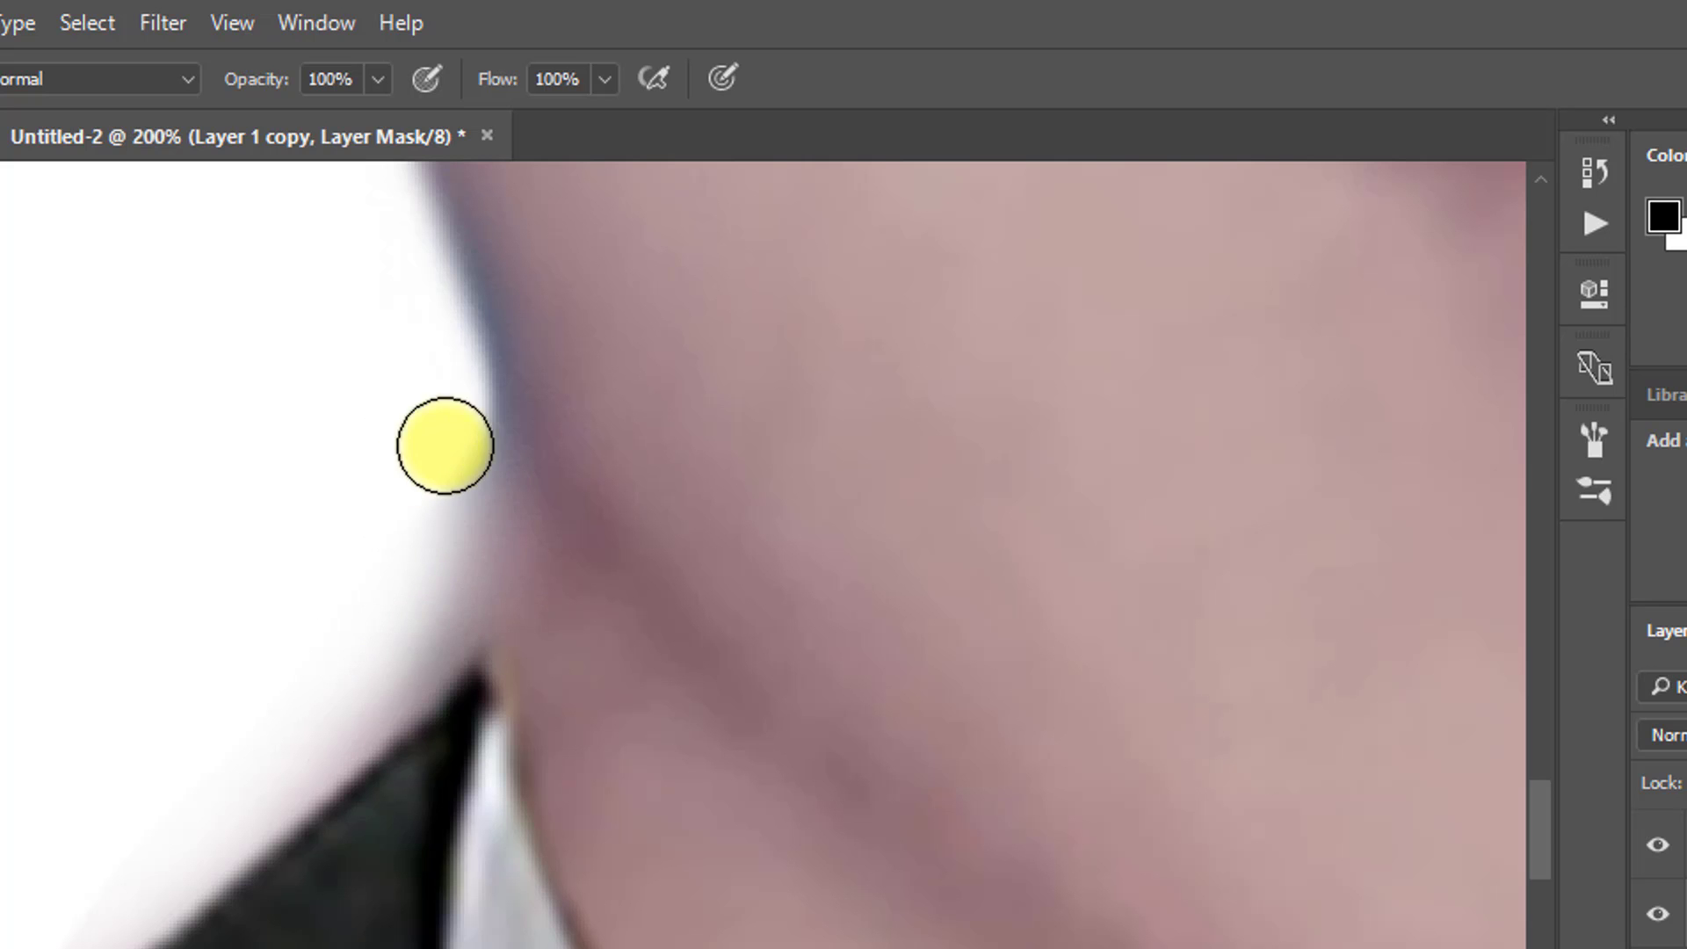
pyautogui.press('[')
pyautogui.press('[')
pyautogui.press('[')
pyautogui.moveTo(459, 450)
pyautogui.mouseDown()
pyautogui.moveTo(410, 628)
pyautogui.moveTo(447, 408)
pyautogui.moveTo(458, 601)
pyautogui.moveTo(411, 691)
pyautogui.moveTo(214, 849)
pyautogui.mouseUp()
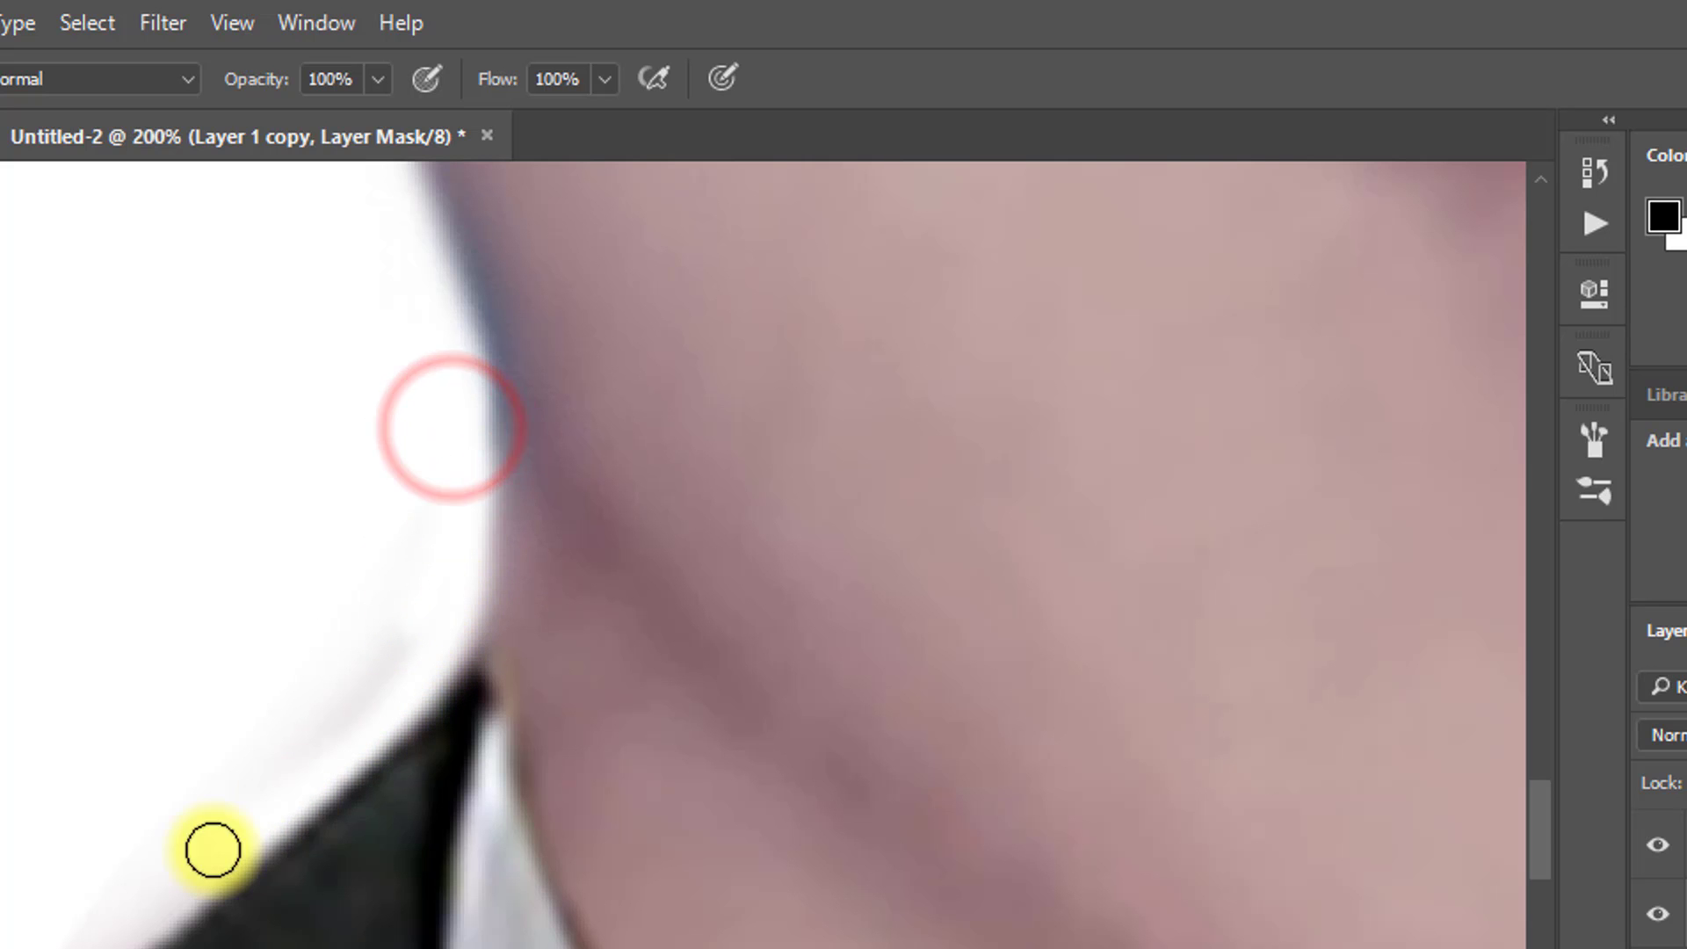
pyautogui.moveTo(414, 591); pyautogui.dragTo(254, 768)
pyautogui.moveTo(667, 677); pyautogui.dragTo(263, 843)
pyautogui.moveTo(230, 867); pyautogui.dragTo(52, 562)
# Mask out the leftover shirt collar between the right jaw and the coat's shoulder.
pyautogui.moveTo(939, 424); pyautogui.dragTo(924, 484)
pyautogui.moveTo(930, 425)
pyautogui.mouseDown()
pyautogui.moveTo(840, 627)
pyautogui.moveTo(729, 680)
pyautogui.moveTo(915, 882)
pyautogui.moveTo(830, 651)
pyautogui.moveTo(830, 759)
pyautogui.moveTo(774, 610)
pyautogui.moveTo(797, 576)
pyautogui.moveTo(751, 612)
pyautogui.moveTo(965, 834)
pyautogui.moveTo(892, 826)
pyautogui.moveTo(940, 903)
pyautogui.mouseUp()
pyautogui.keyDown('alt'); pyautogui.click(992, 532); pyautogui.keyUp('alt')
pyautogui.keyDown('ctrl'); pyautogui.click(842, 629); pyautogui.keyUp('ctrl')
pyautogui.keyDown('ctrl'); pyautogui.click(826, 595); pyautogui.keyUp('ctrl')
pyautogui.keyDown('alt'); pyautogui.click(816, 815); pyautogui.keyUp('alt')
pyautogui.keyDown('alt'); pyautogui.click(816, 815); pyautogui.keyUp('alt')
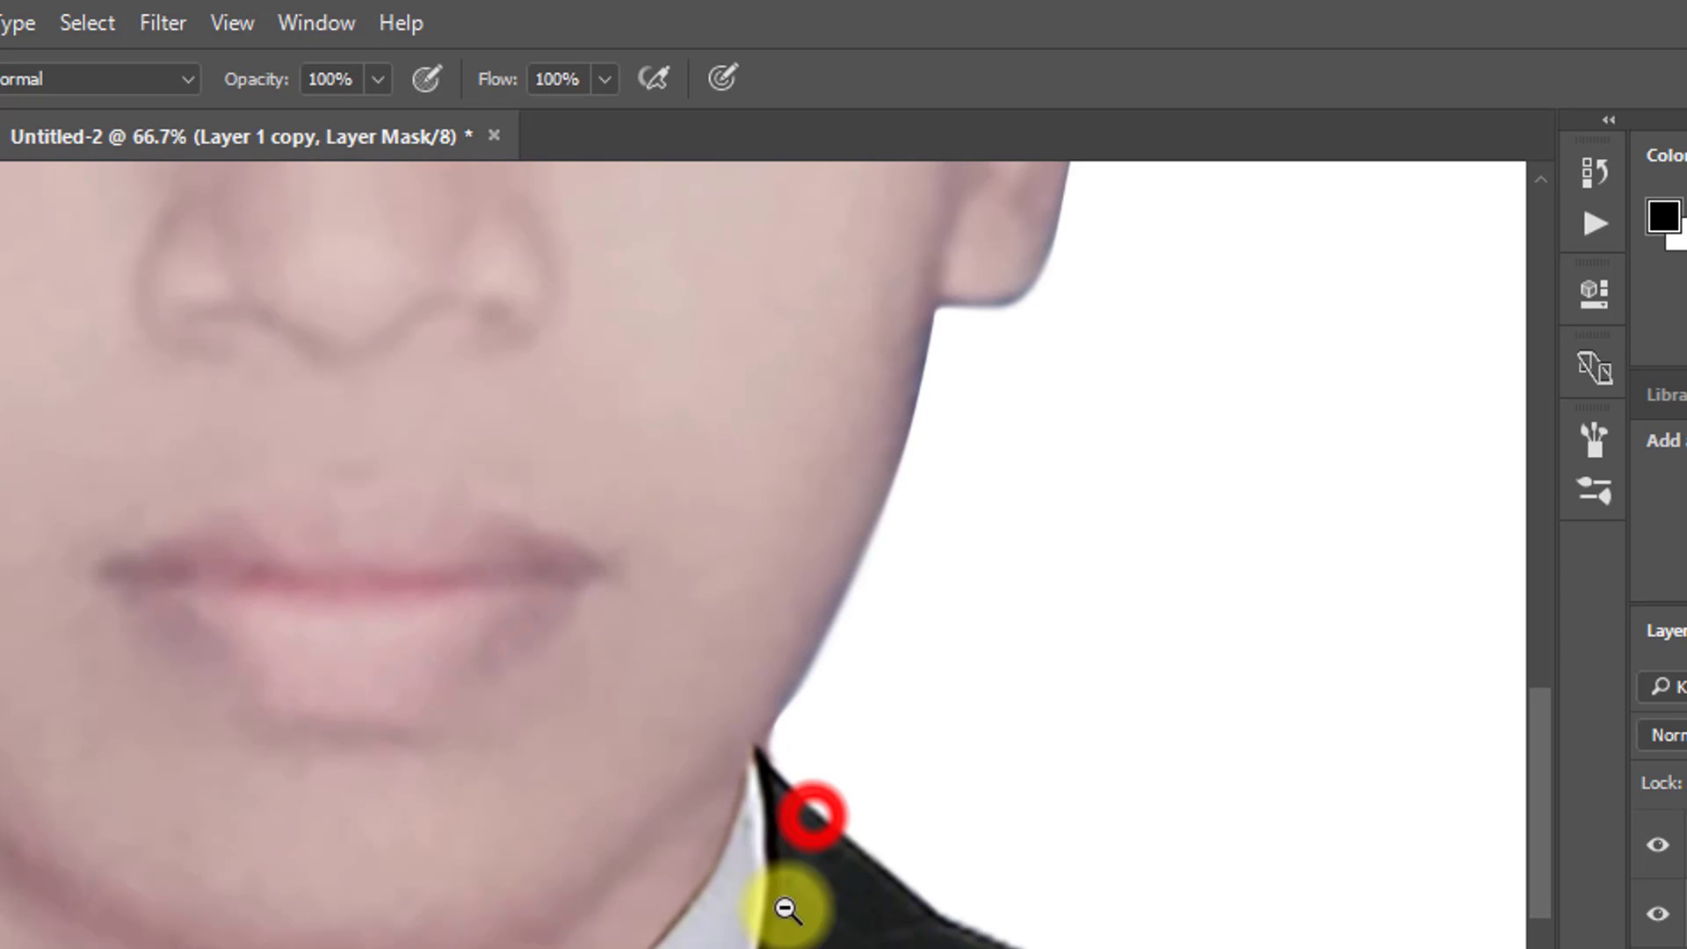
pyautogui.moveTo(704, 913); pyautogui.dragTo(904, 813)
pyautogui.keyDown('ctrl'); pyautogui.click(959, 678); pyautogui.keyUp('ctrl')
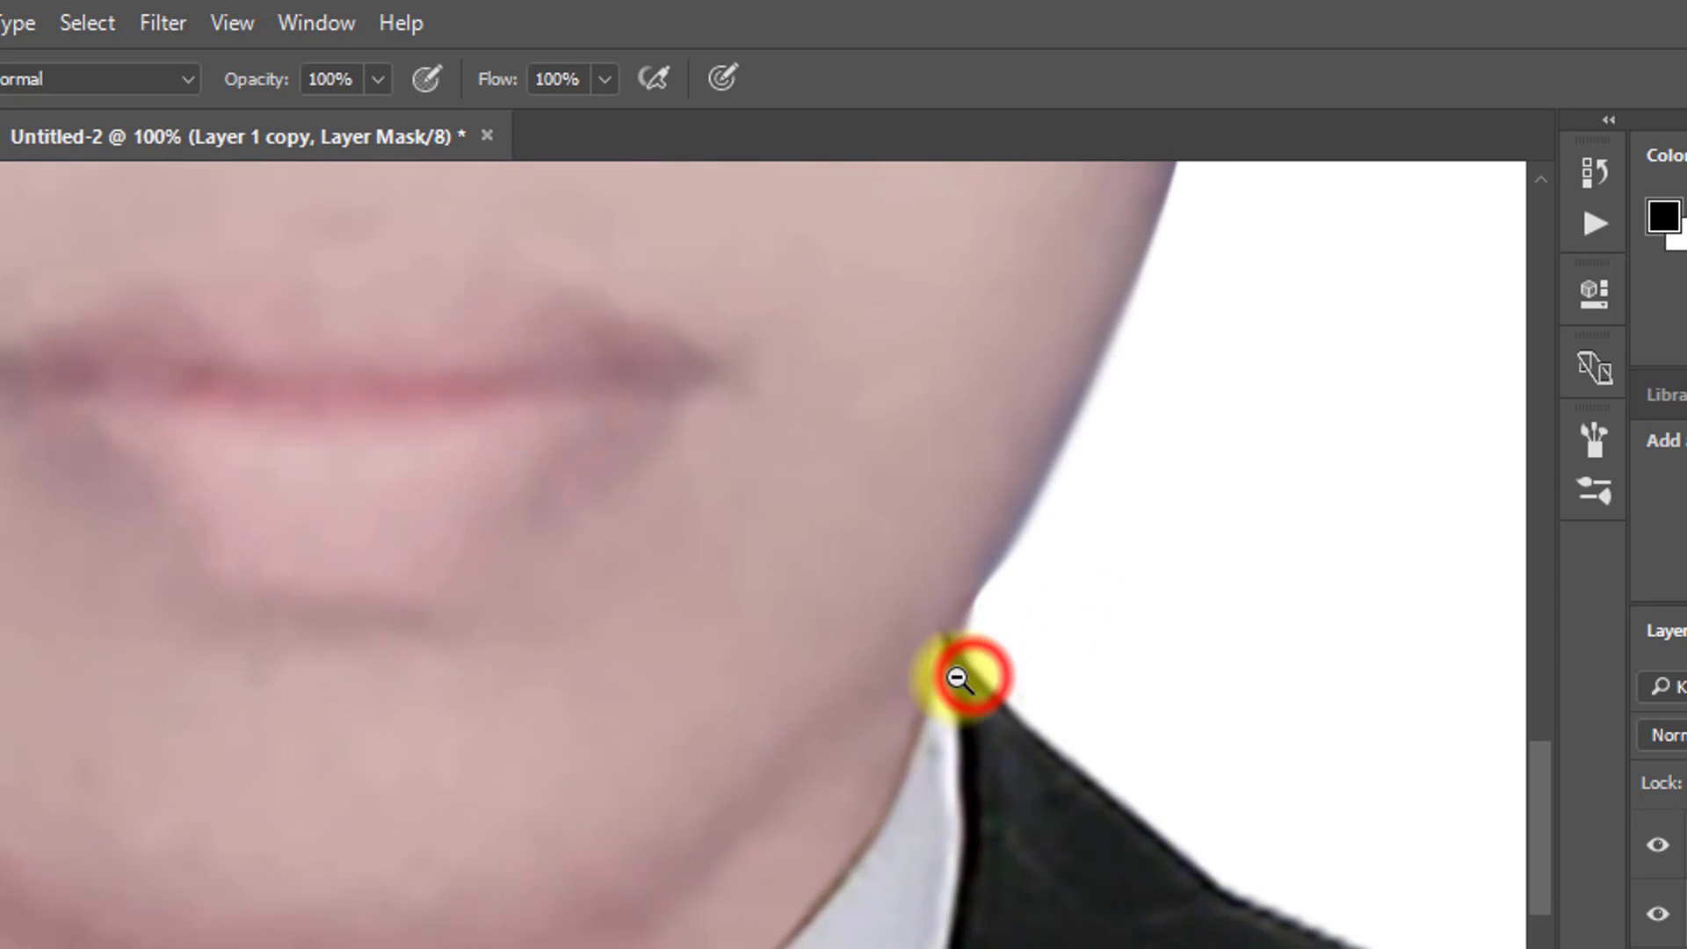
pyautogui.keyDown('alt'); pyautogui.click(931, 692); pyautogui.keyUp('alt')
pyautogui.moveTo(633, 803); pyautogui.dragTo(784, 783)
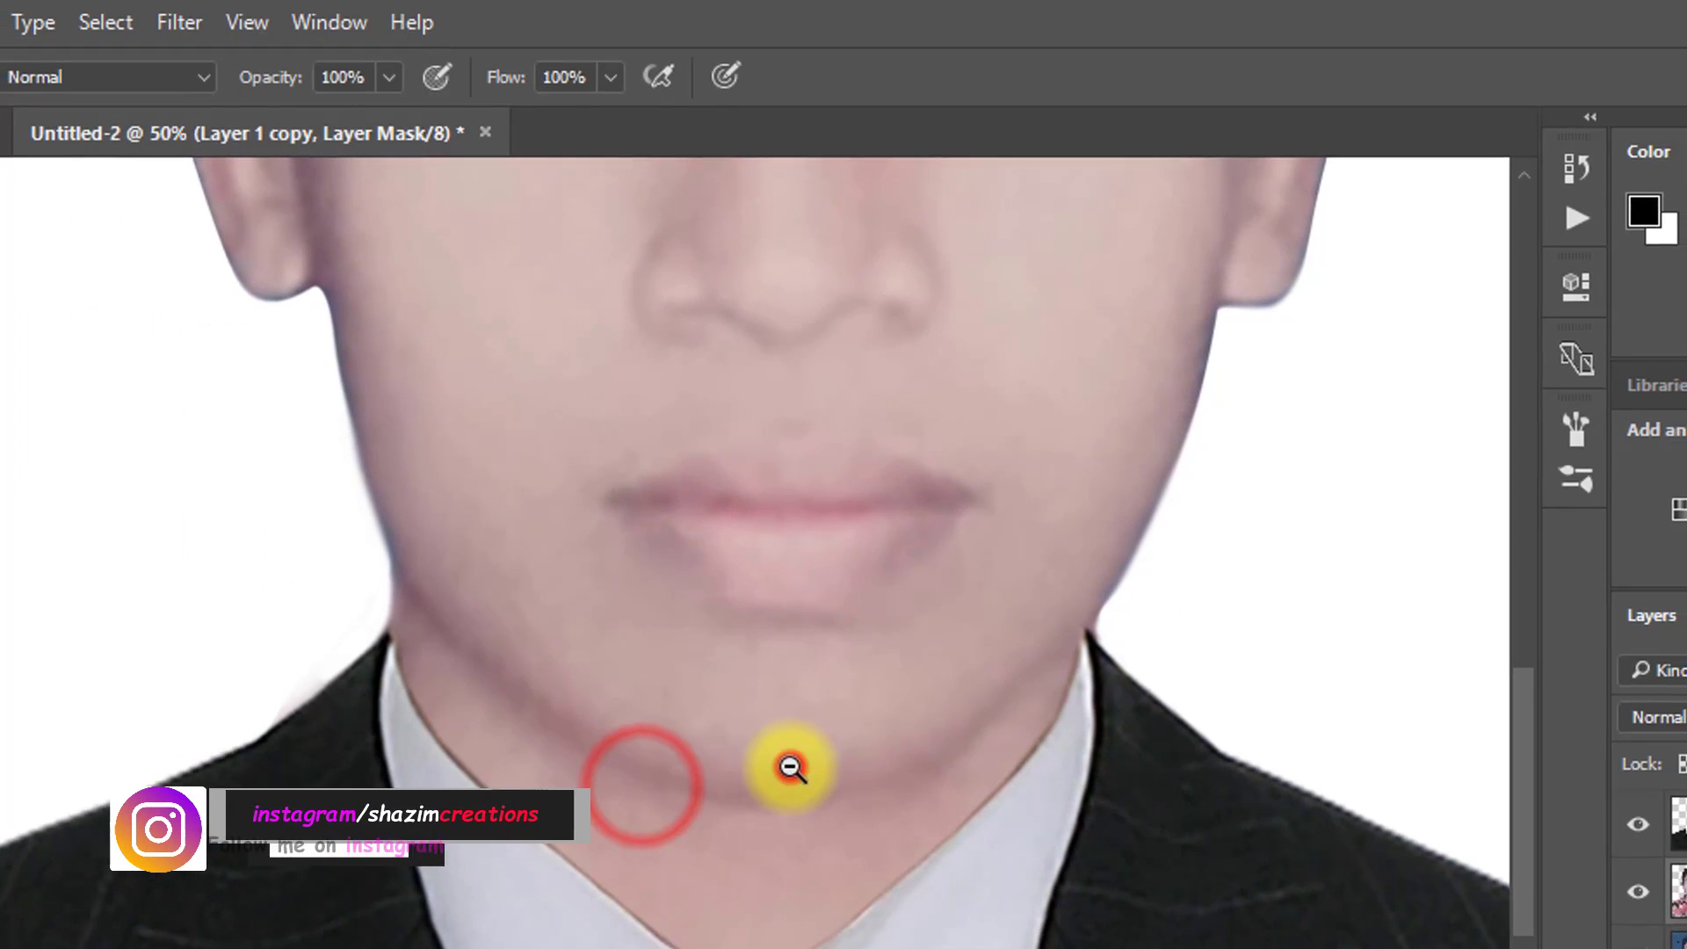
pyautogui.keyDown('alt'); pyautogui.click(777, 783); pyautogui.keyUp('alt')
pyautogui.keyDown('alt'); pyautogui.click(791, 591); pyautogui.keyUp('alt')
# Select the coat layer and free-transform it to 105.12% width and 103.16% height.
pyautogui.click(1497, 635)
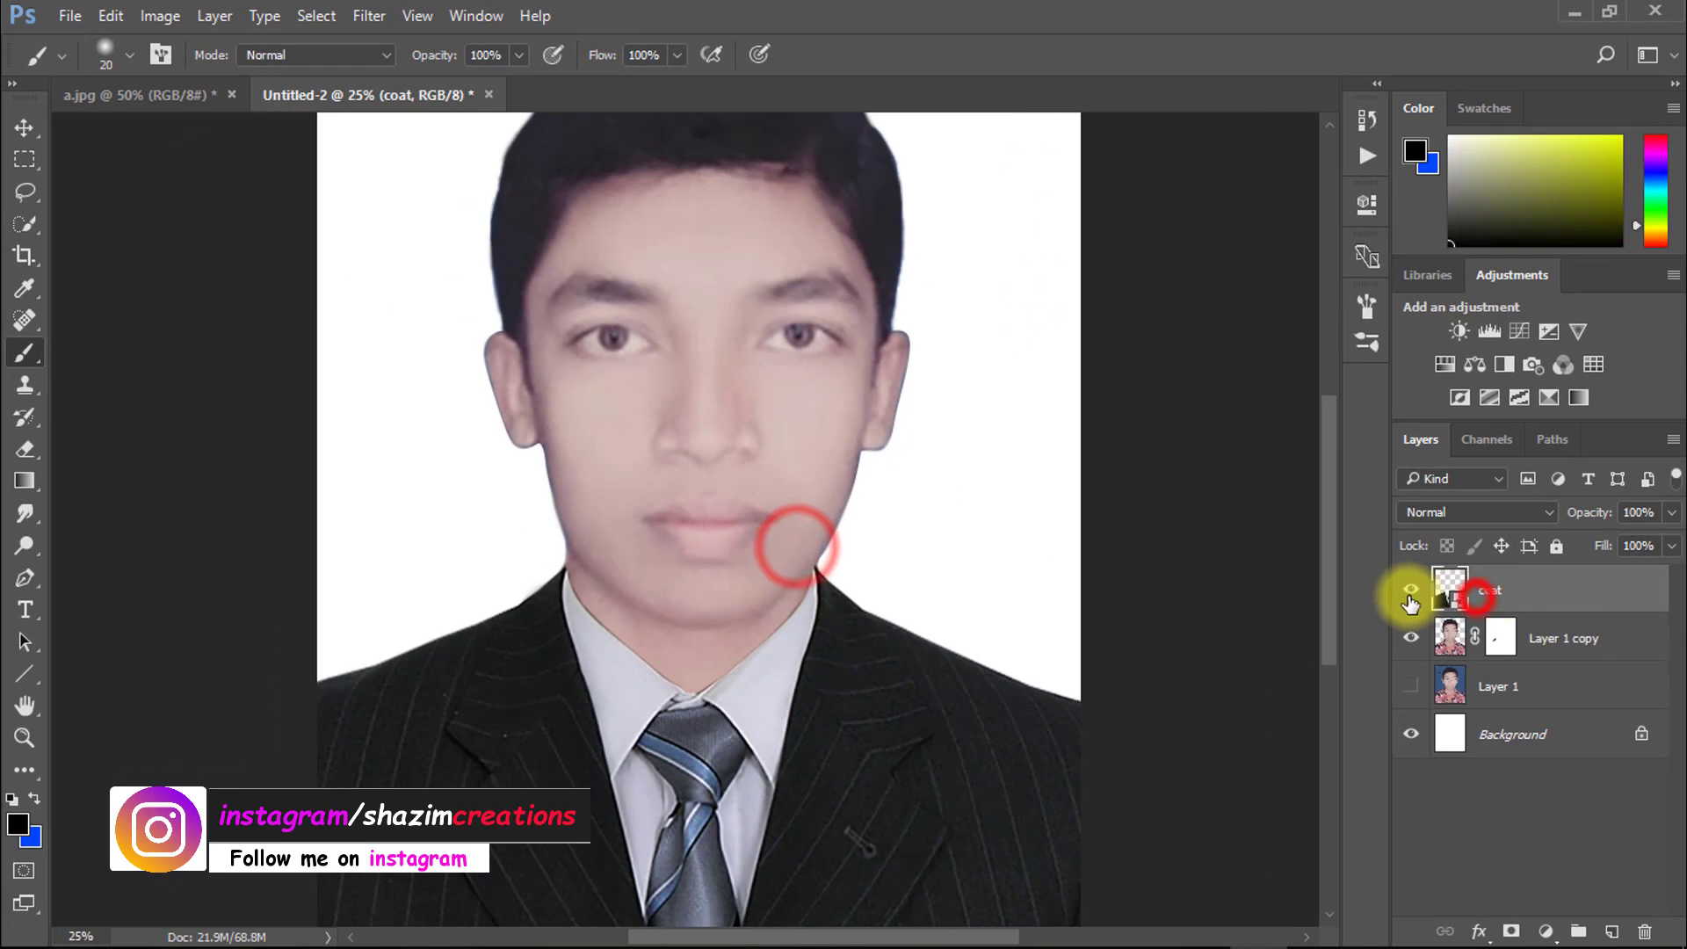
pyautogui.click(1445, 636)
pyautogui.click(1396, 597)
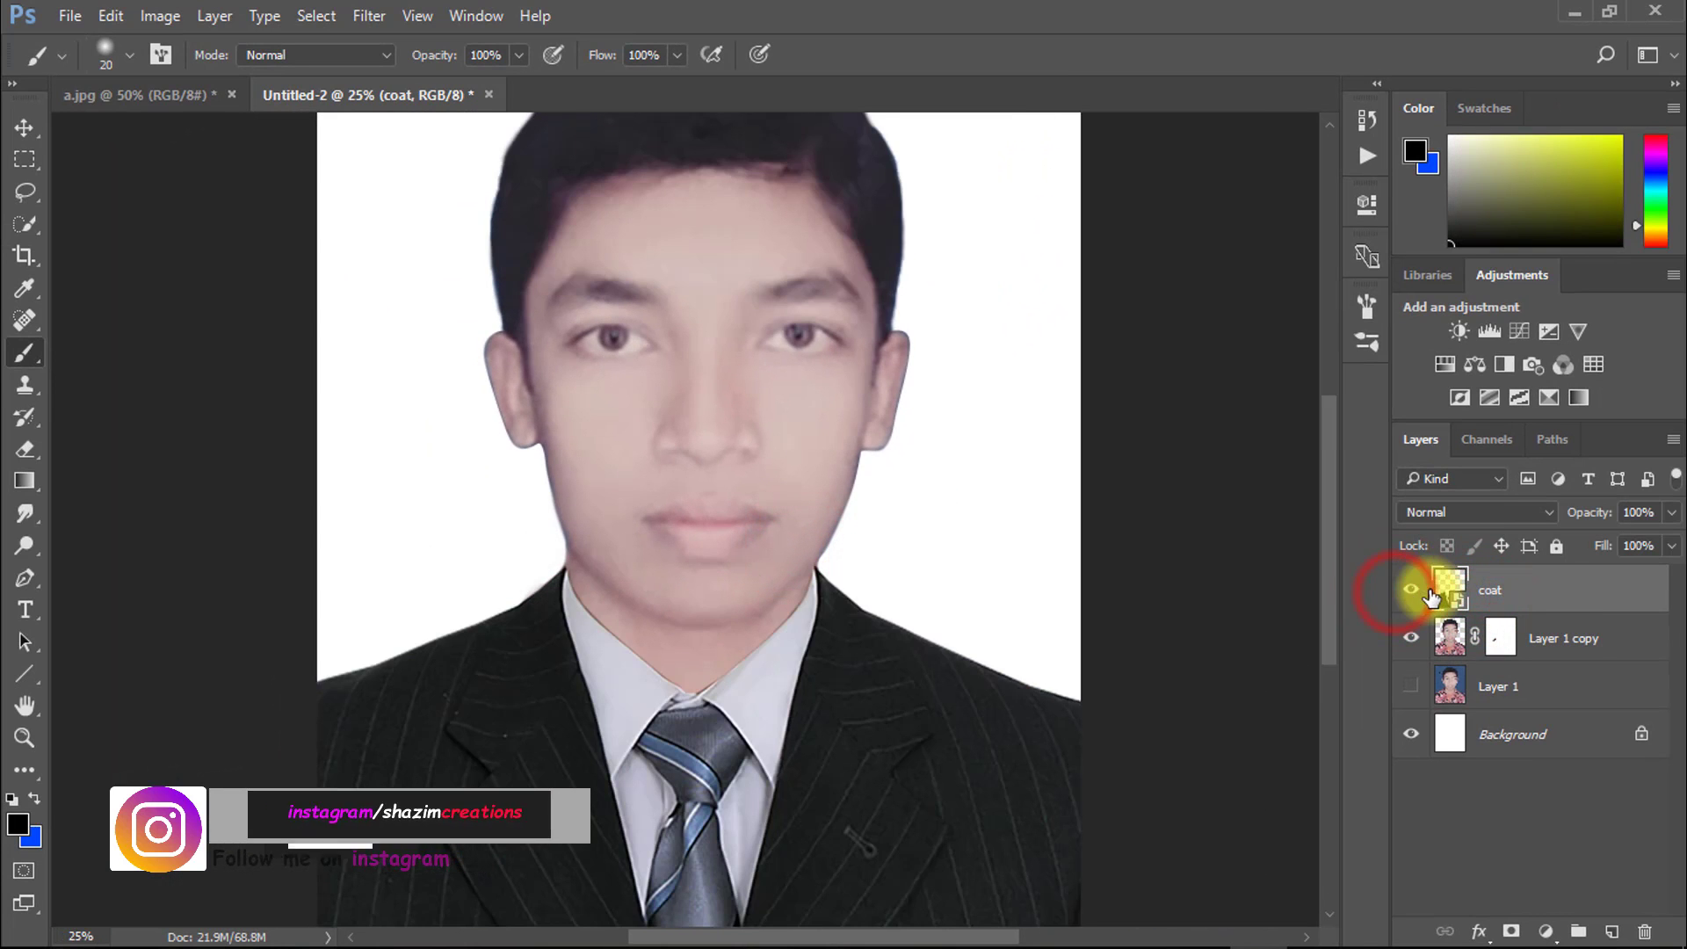
pyautogui.doubleClick(1489, 584)
pyautogui.hotkey('ctrl', 't')
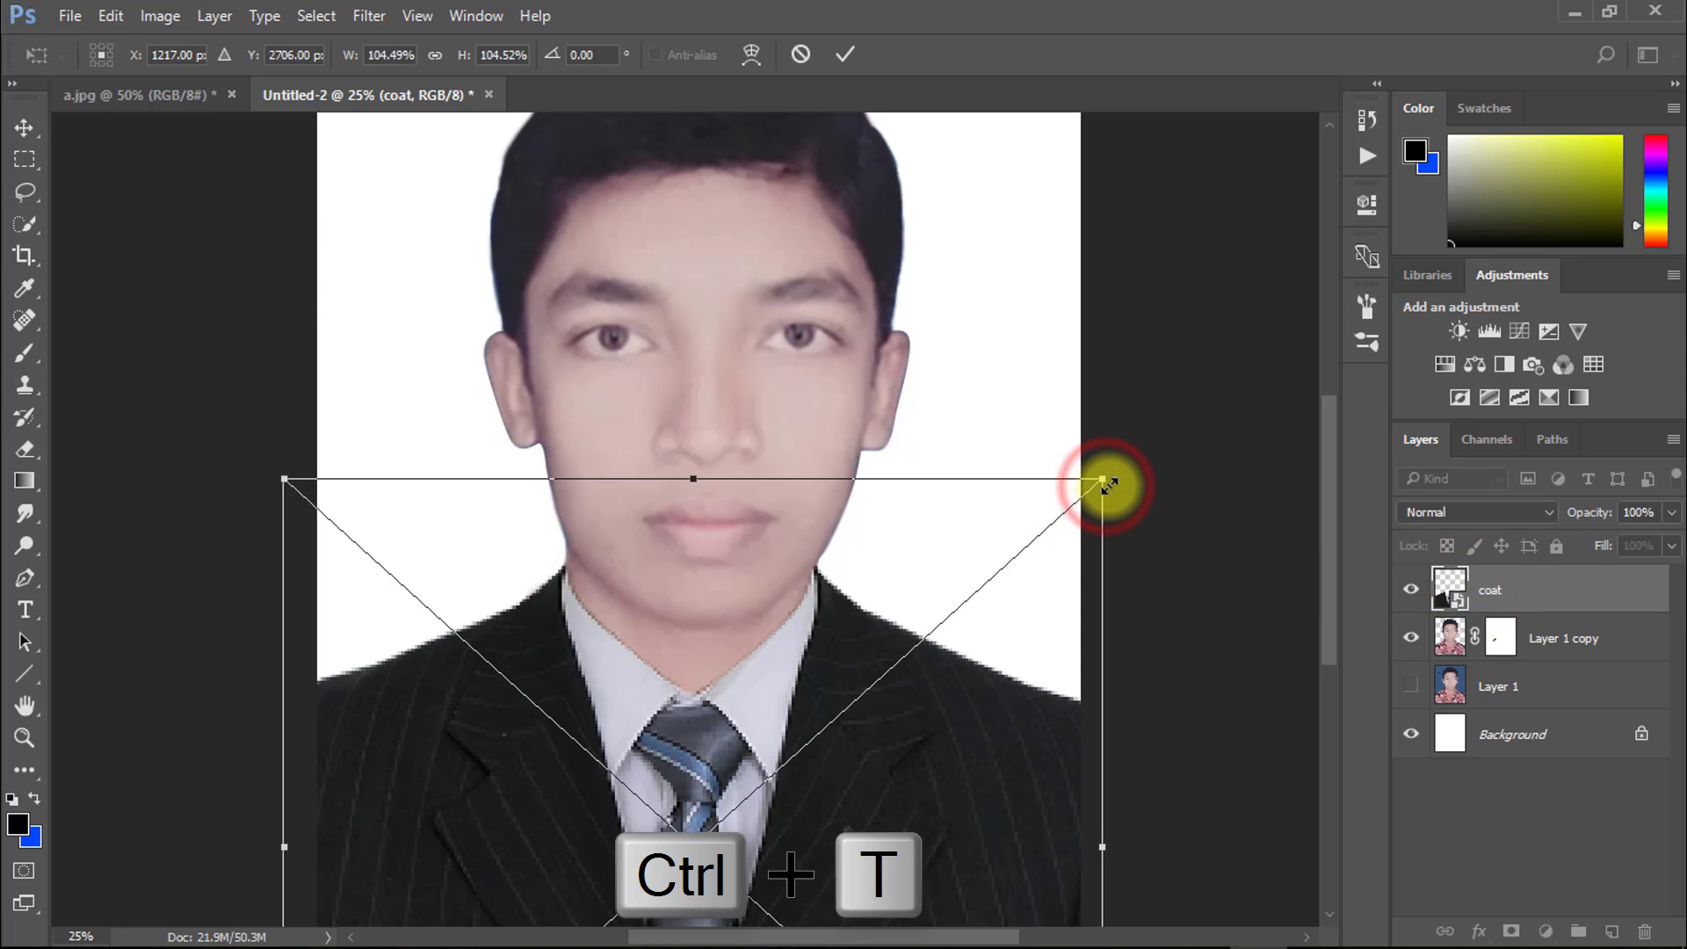
pyautogui.moveTo(1109, 484); pyautogui.dragTo(1111, 484)
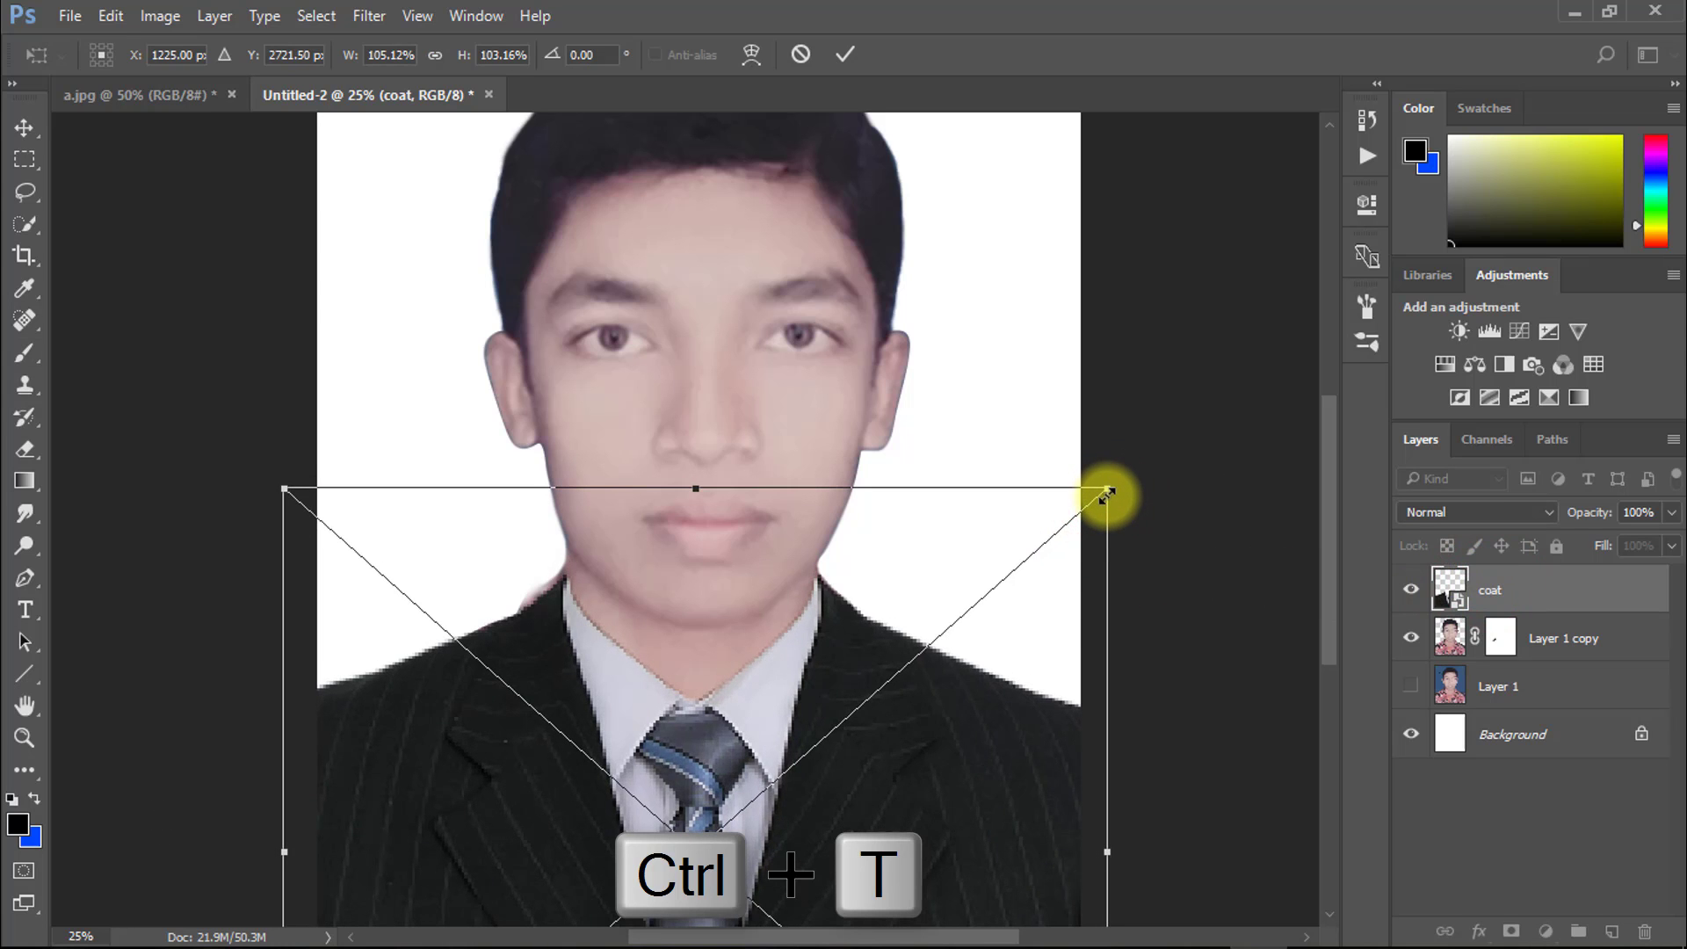
# Nudge the coat up 20 px and left 4 px to meet the neck and apply the transformation.
pyautogui.press('Up')
pyautogui.press('Up')
pyautogui.press('Up')
pyautogui.press('Up')
pyautogui.press('Up')
pyautogui.press('Left')
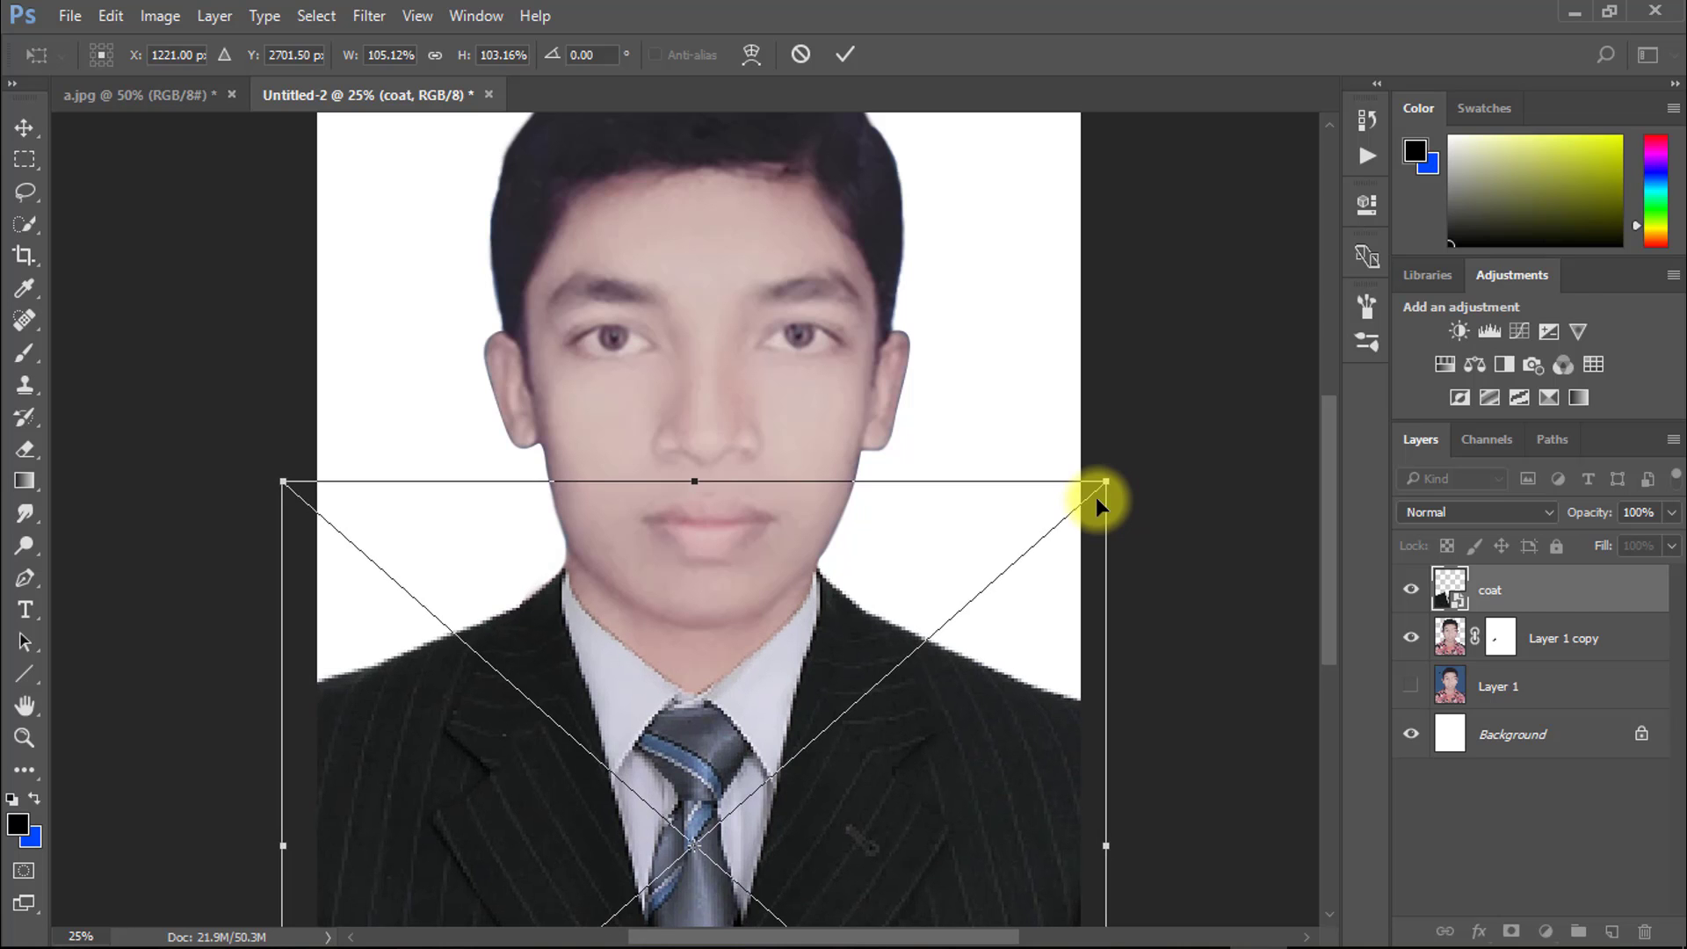
pyautogui.press('Return')
# Open the Camera Raw Filter on Layer 1 copy and set Contrast +43, Shadows +7, Whites +3 and Blacks -8.
pyautogui.press('b')
pyautogui.keyDown('ctrl'); pyautogui.click(709, 536); pyautogui.keyUp('ctrl')
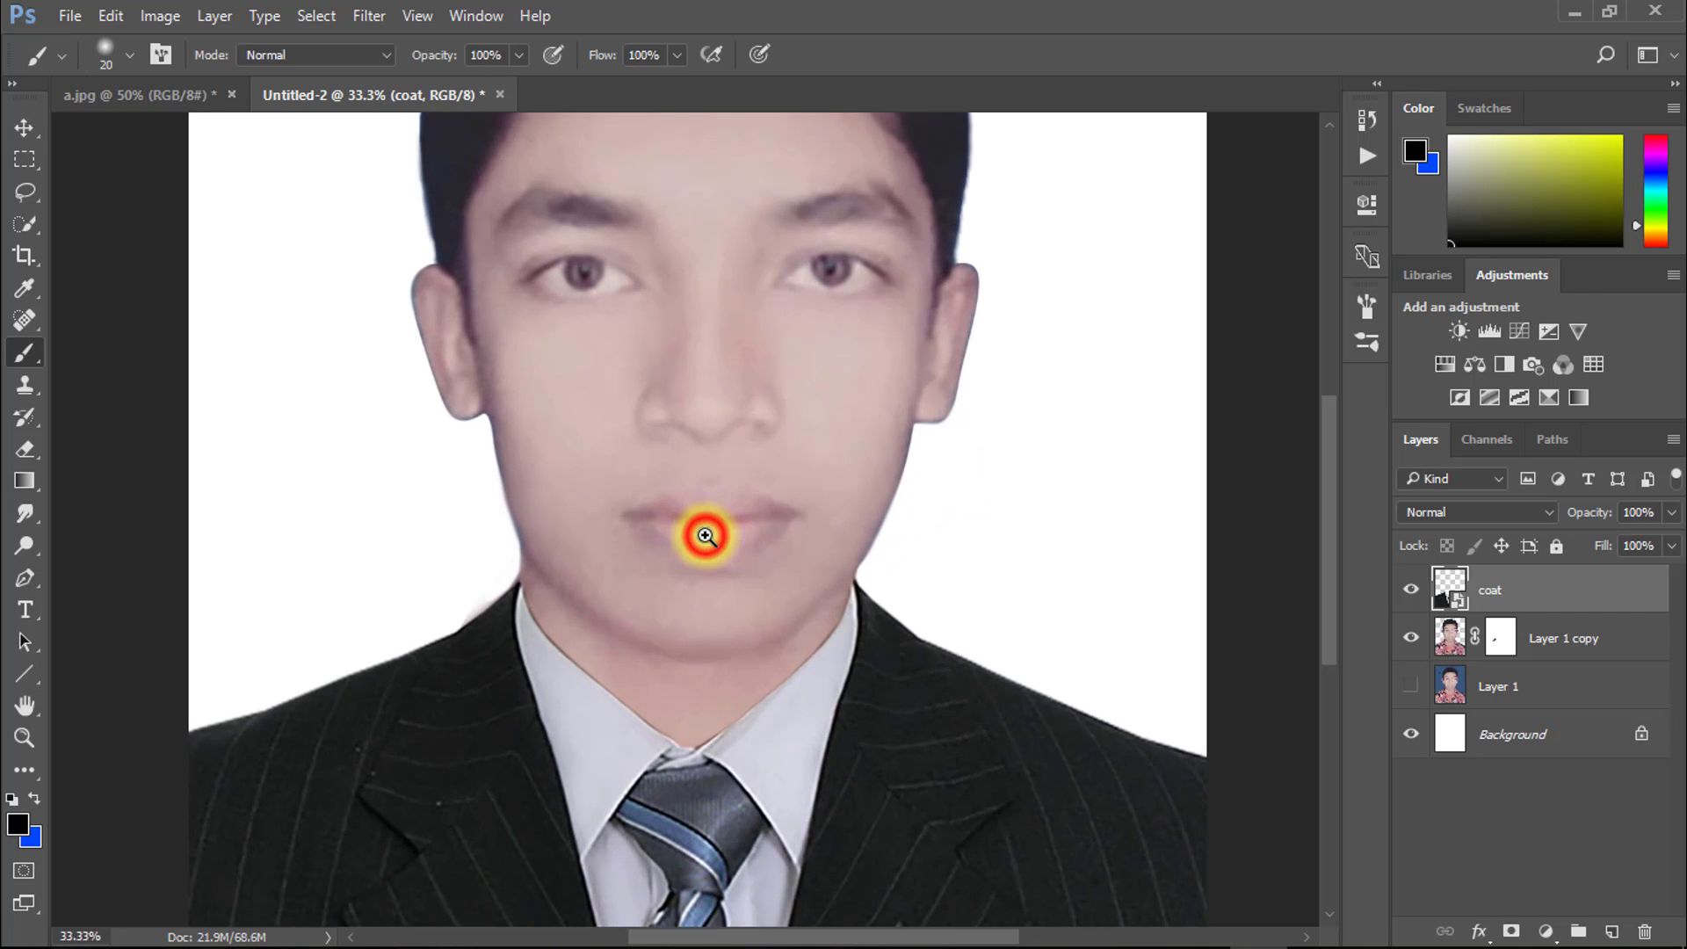
pyautogui.moveTo(703, 650); pyautogui.dragTo(716, 589)
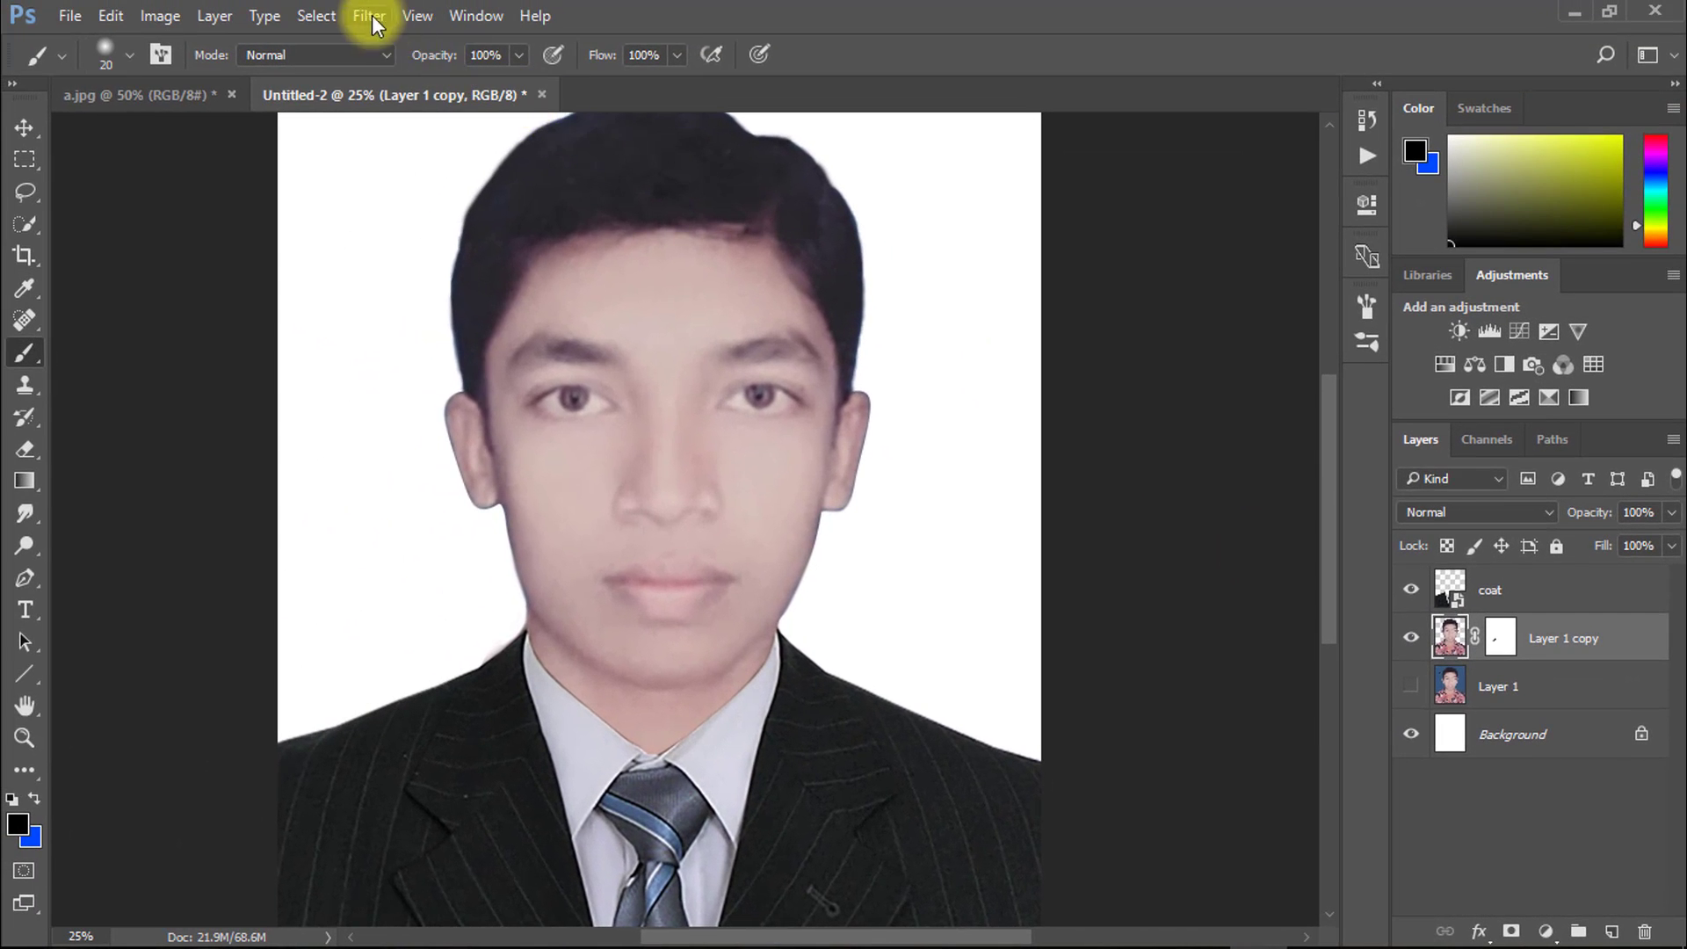
pyautogui.click(365, 16)
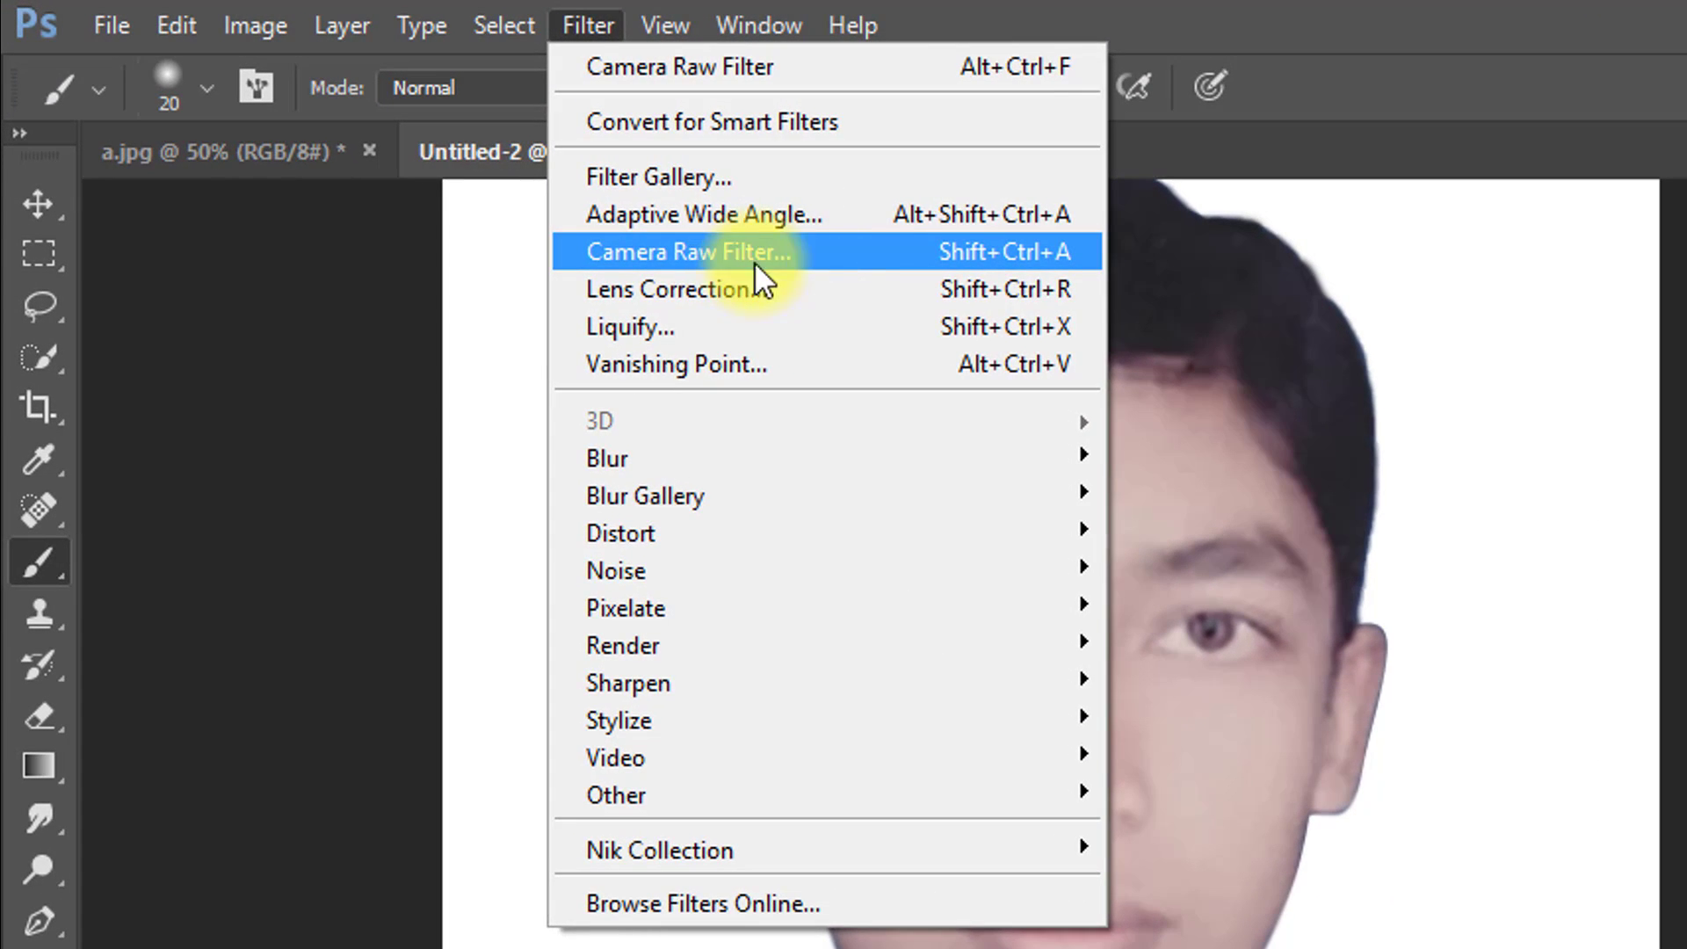
pyautogui.click(538, 162)
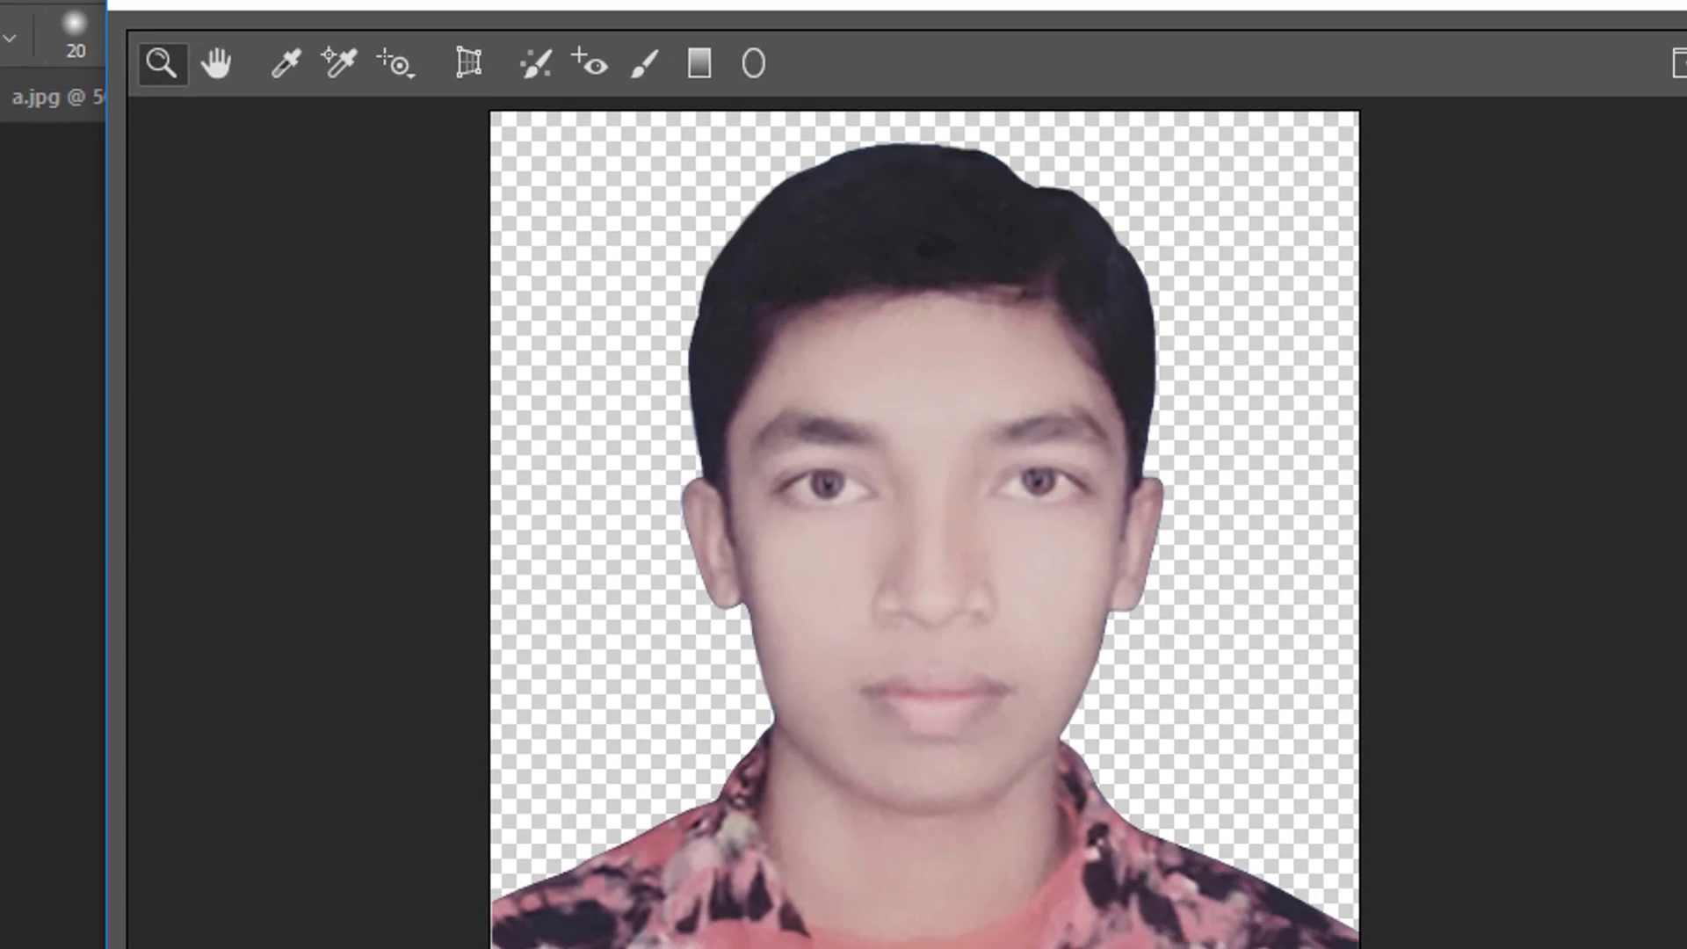
pyautogui.moveTo(1348, 479)
pyautogui.mouseDown()
pyautogui.moveTo(1453, 477)
pyautogui.moveTo(1404, 451)
pyautogui.moveTo(1375, 460)
pyautogui.mouseUp()
pyautogui.moveTo(1305, 548); pyautogui.dragTo(1310, 597)
pyautogui.click(1303, 646)
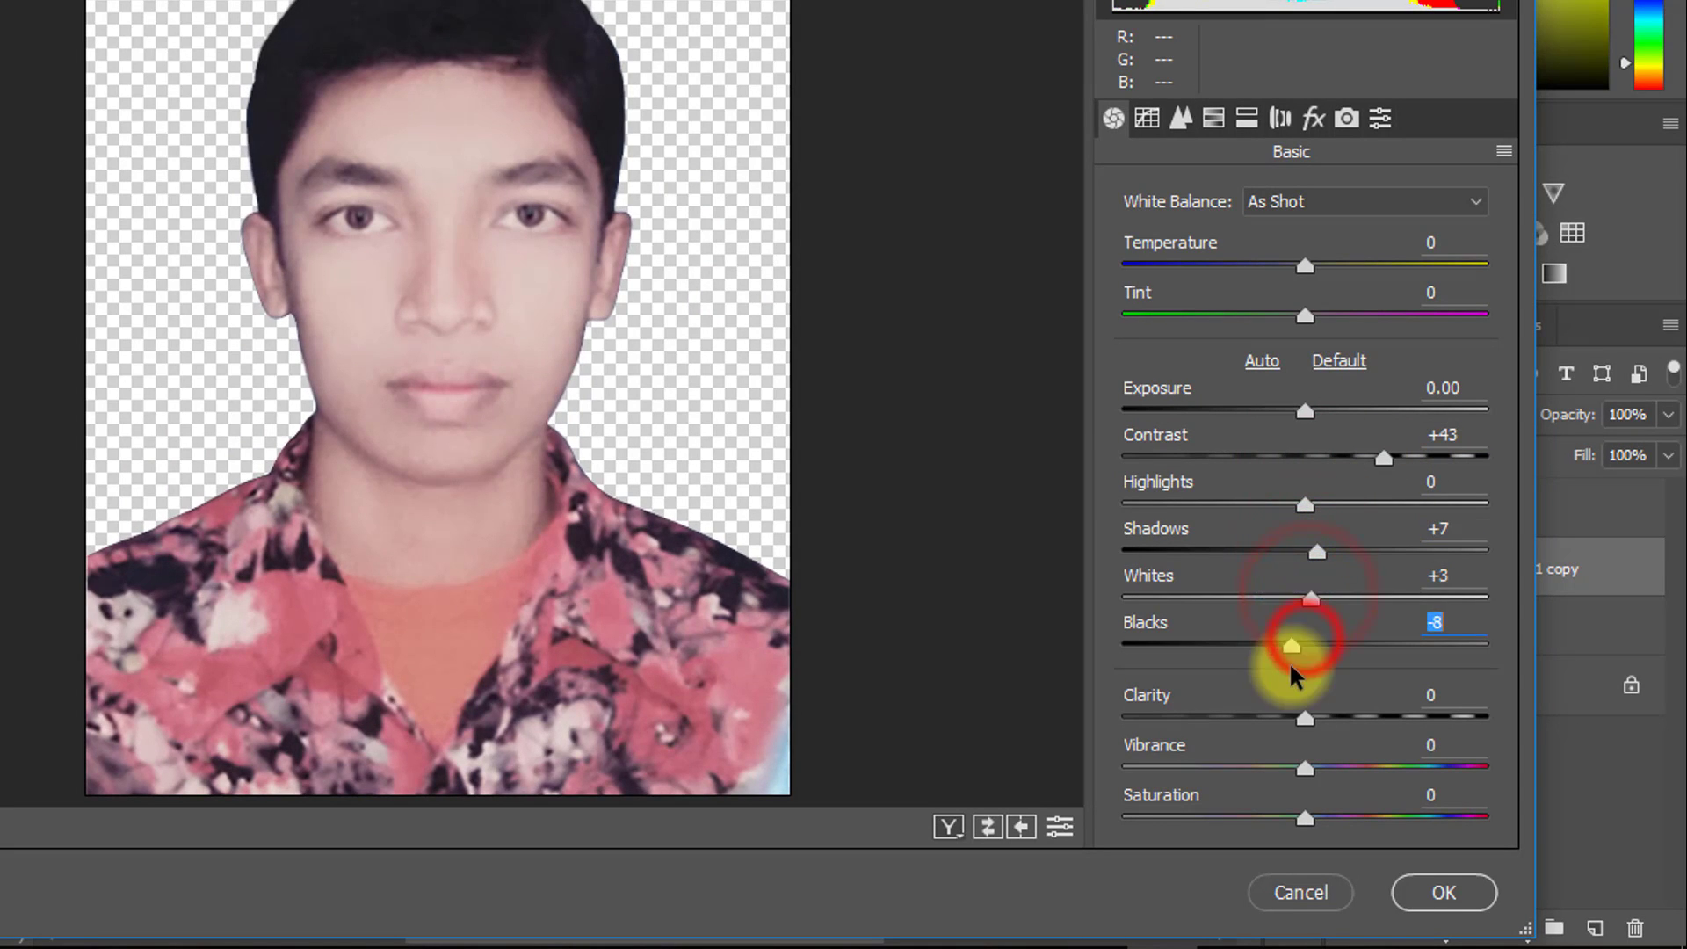
# Set Vibrance to +40 and the parametric tone curve's Lights to +7, and apply the Camera Raw adjustments.
pyautogui.moveTo(1309, 766); pyautogui.dragTo(1380, 777)
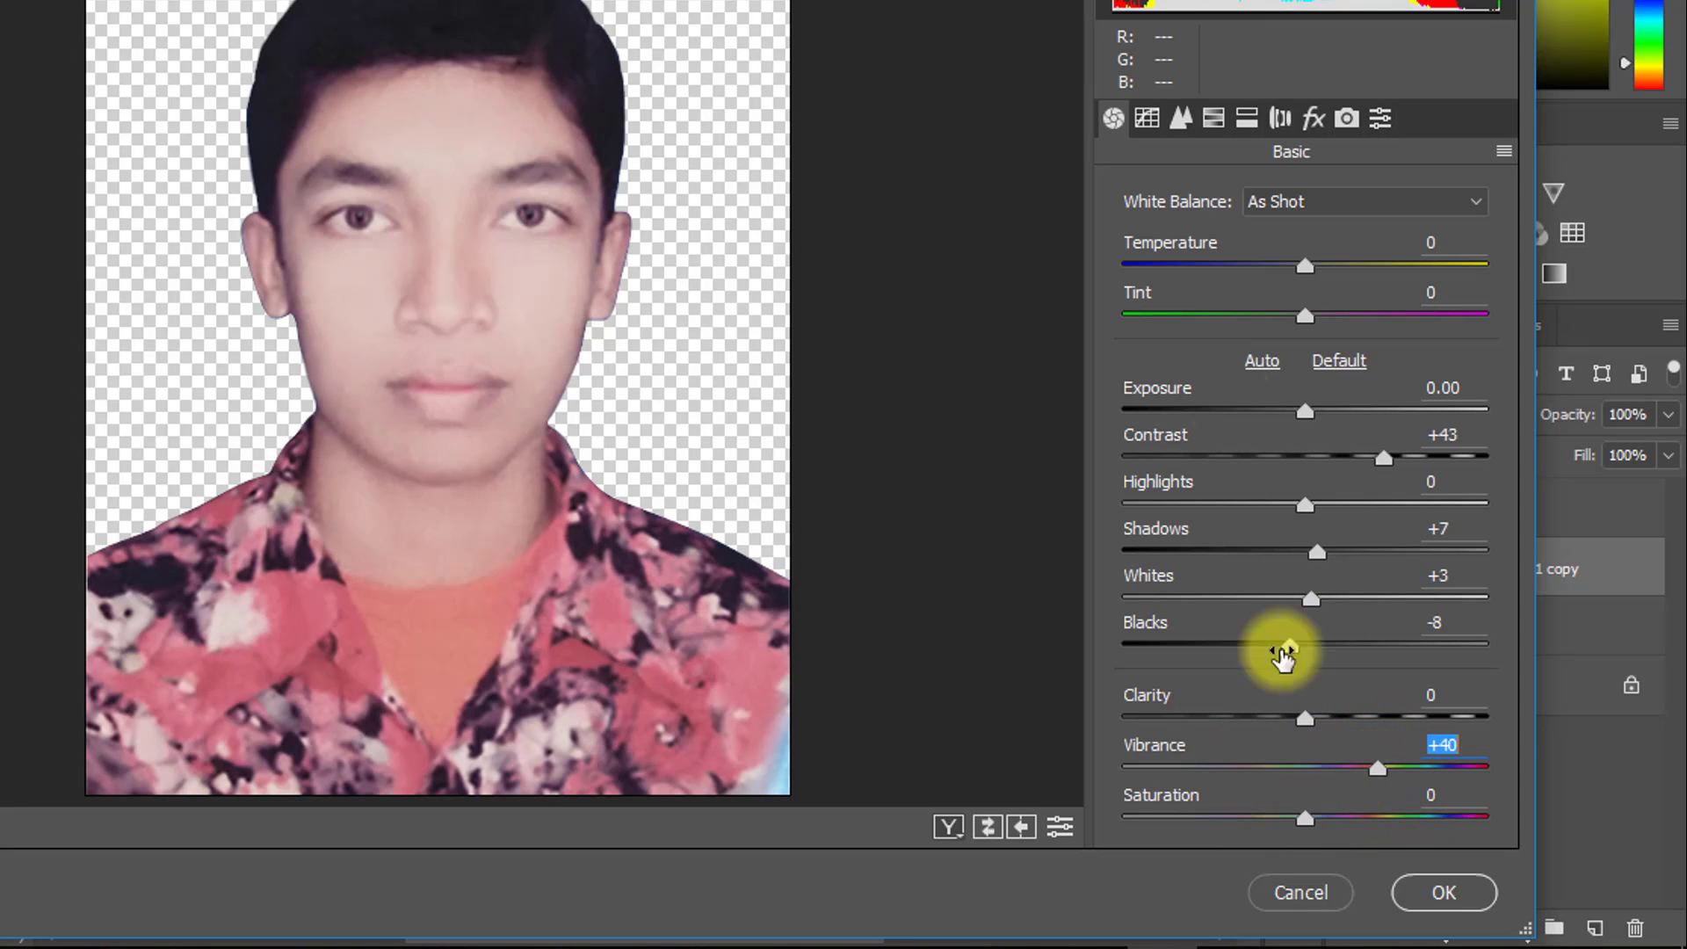
pyautogui.click(1146, 118)
pyautogui.moveTo(1296, 733); pyautogui.dragTo(1308, 733)
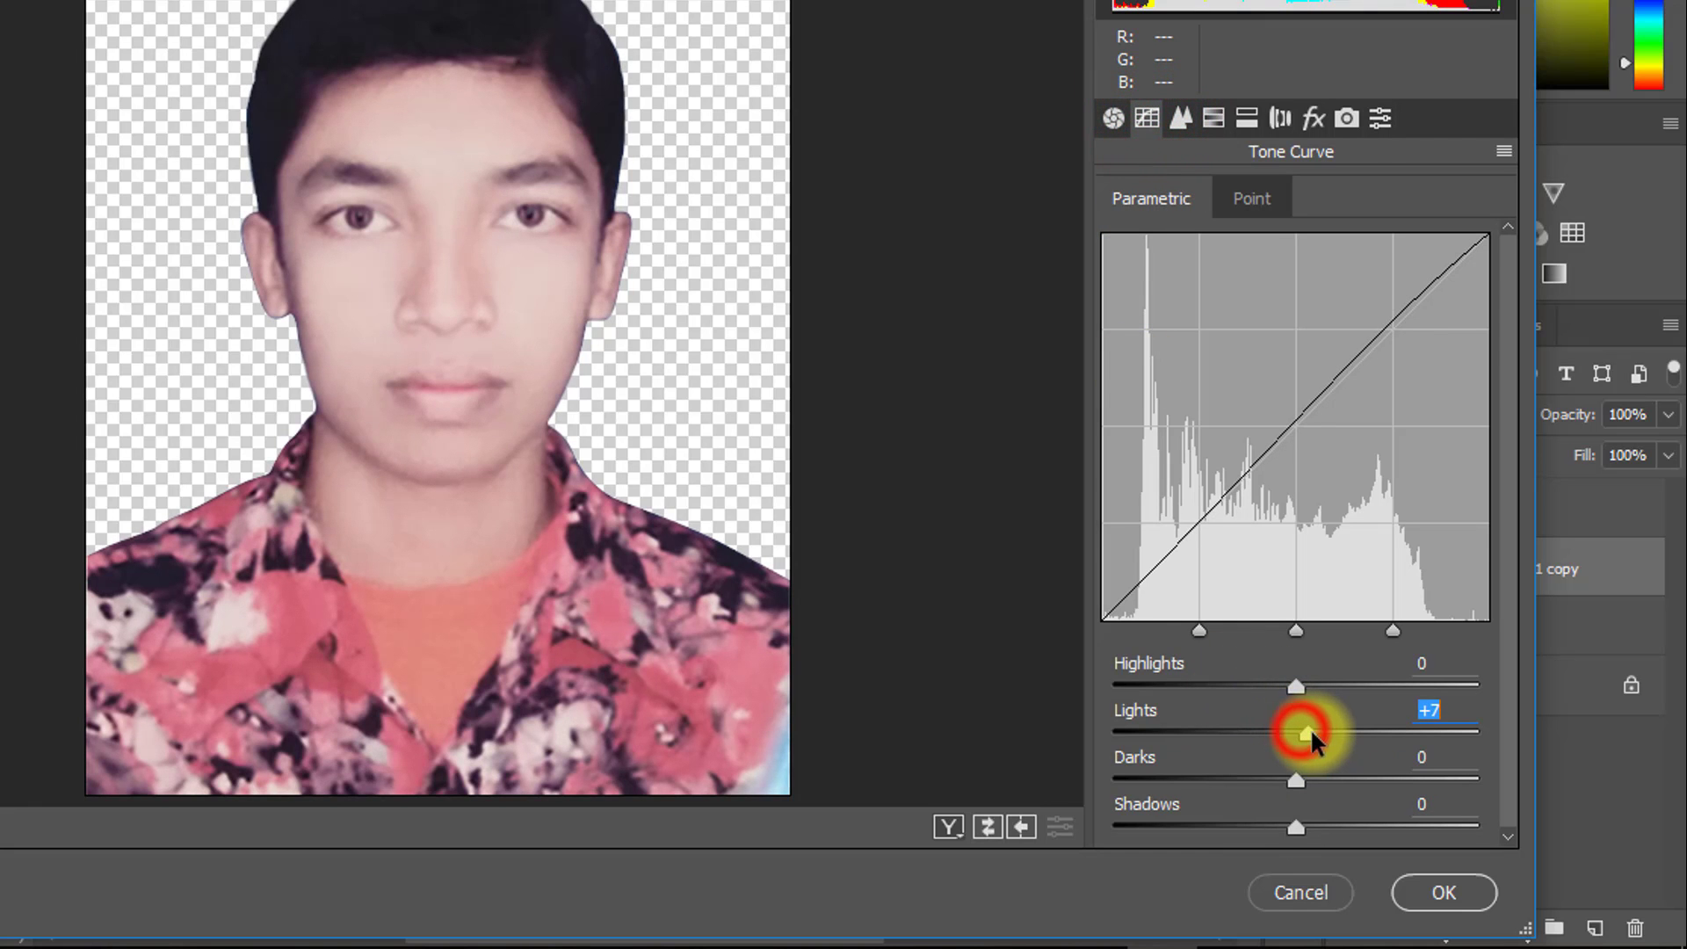
pyautogui.click(1440, 889)
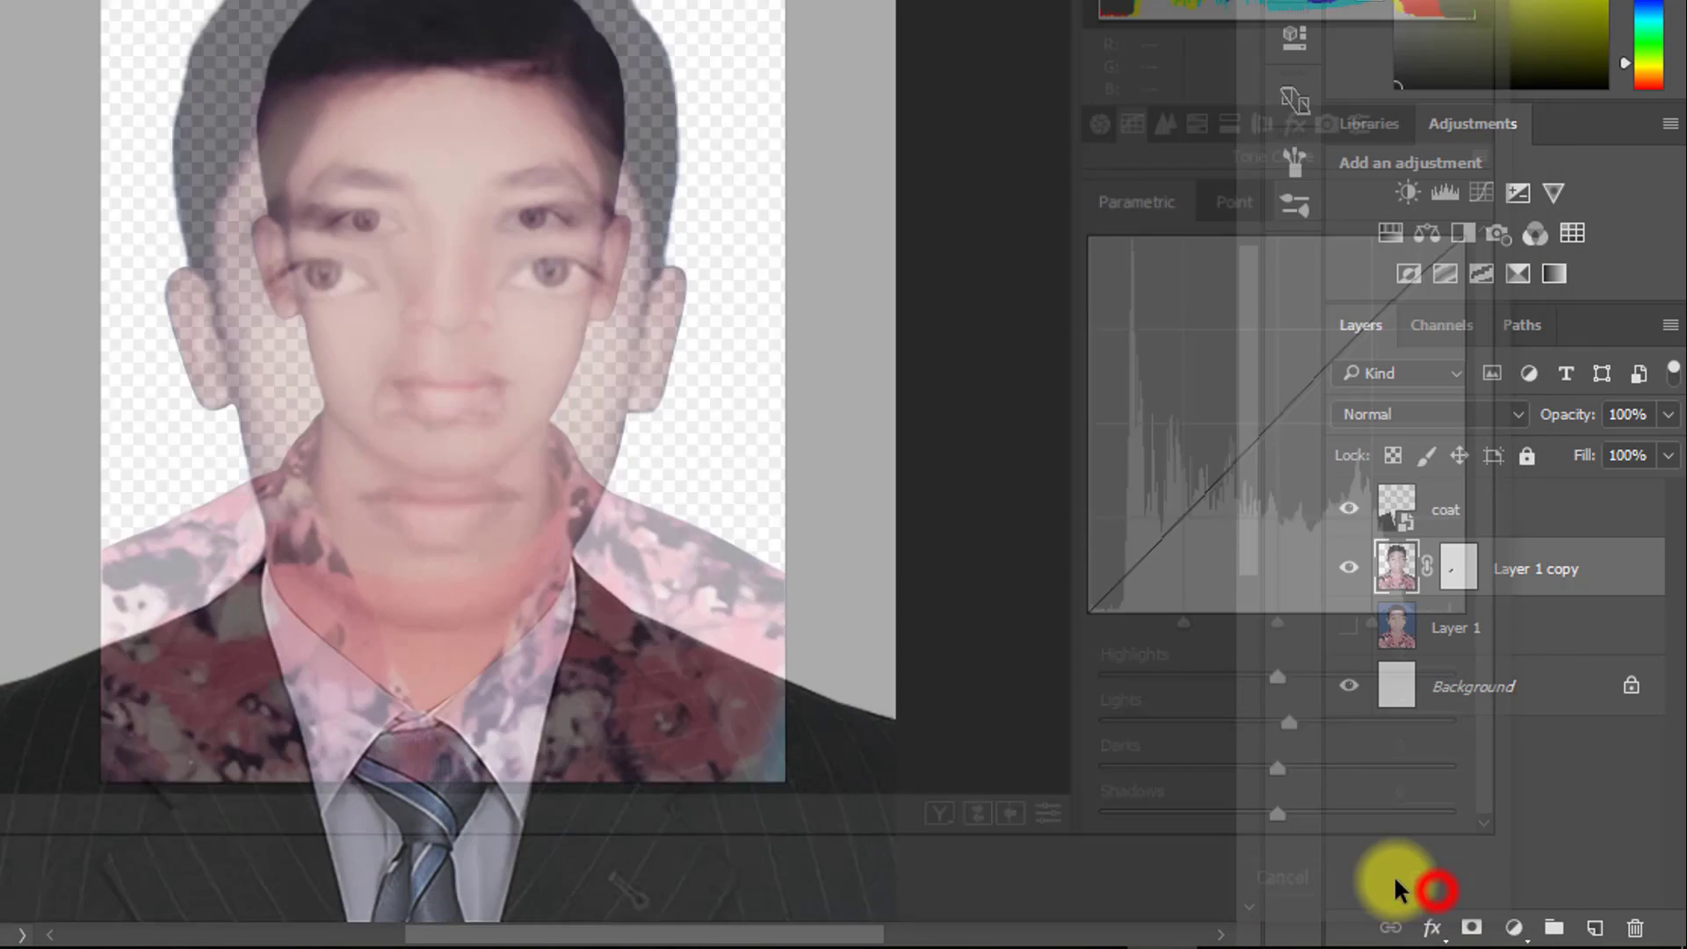
# Select the coat layer and stamp all visible layers into a new merged layer above it.
pyautogui.keyDown('alt'); pyautogui.click(604, 425); pyautogui.keyUp('alt')
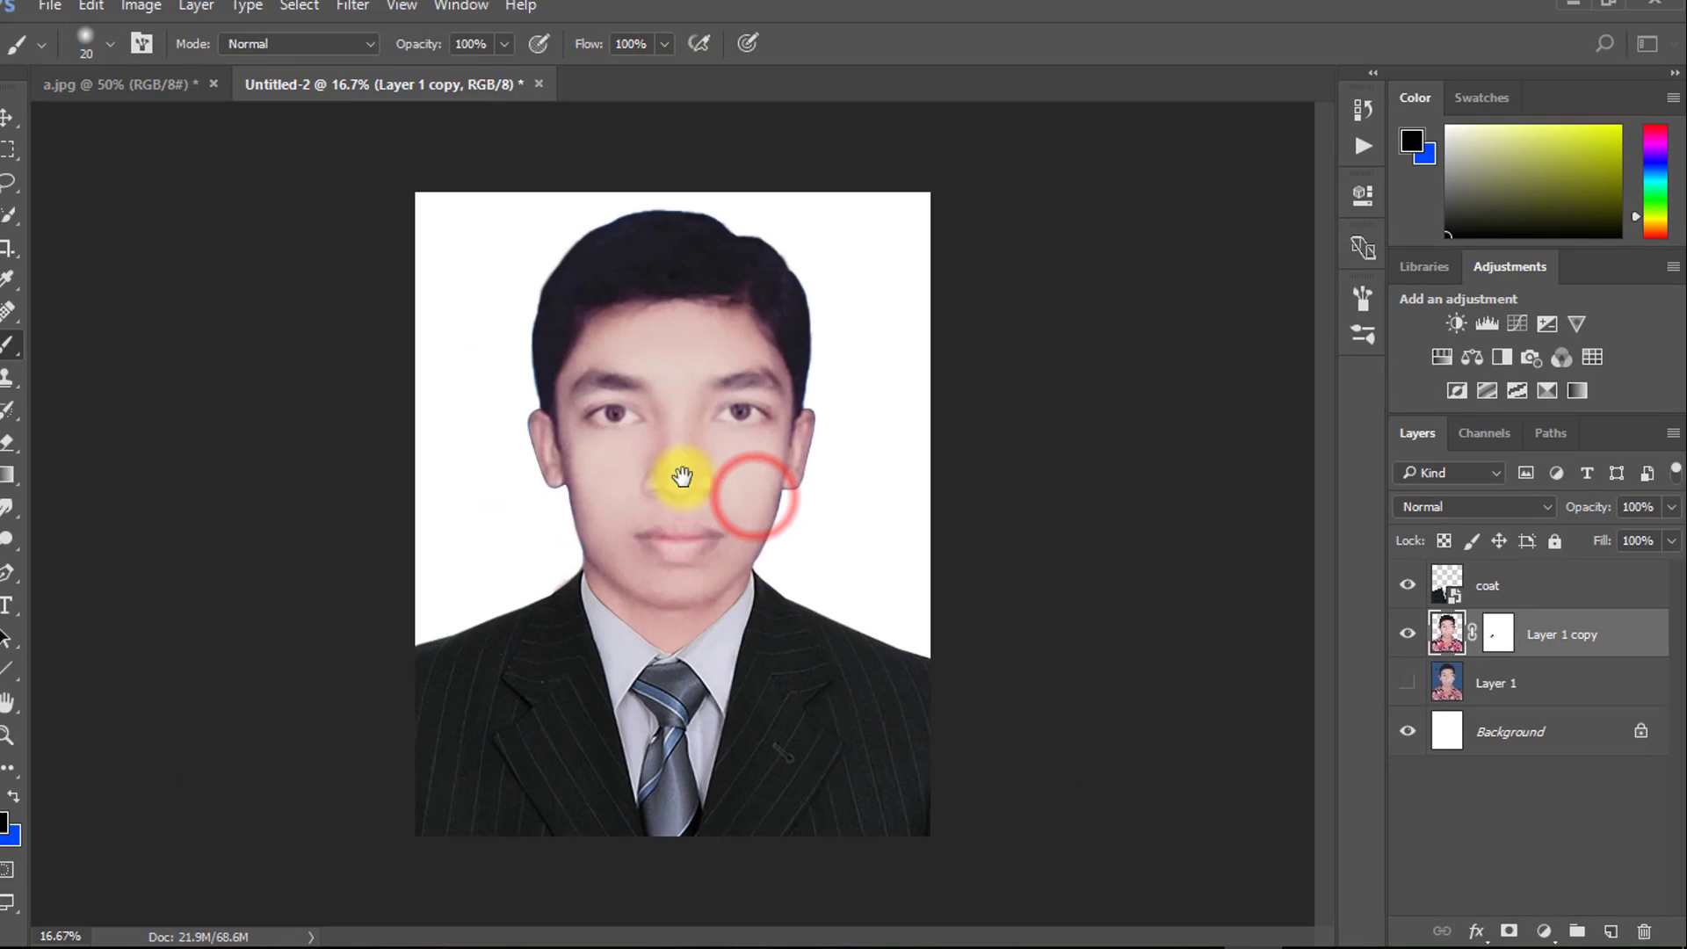
pyautogui.keyDown('ctrl'); pyautogui.click(469, 337); pyautogui.keyUp('ctrl')
pyautogui.keyDown('ctrl'); pyautogui.click(469, 338); pyautogui.keyUp('ctrl')
pyautogui.keyDown('ctrl'); pyautogui.click(526, 365); pyautogui.keyUp('ctrl')
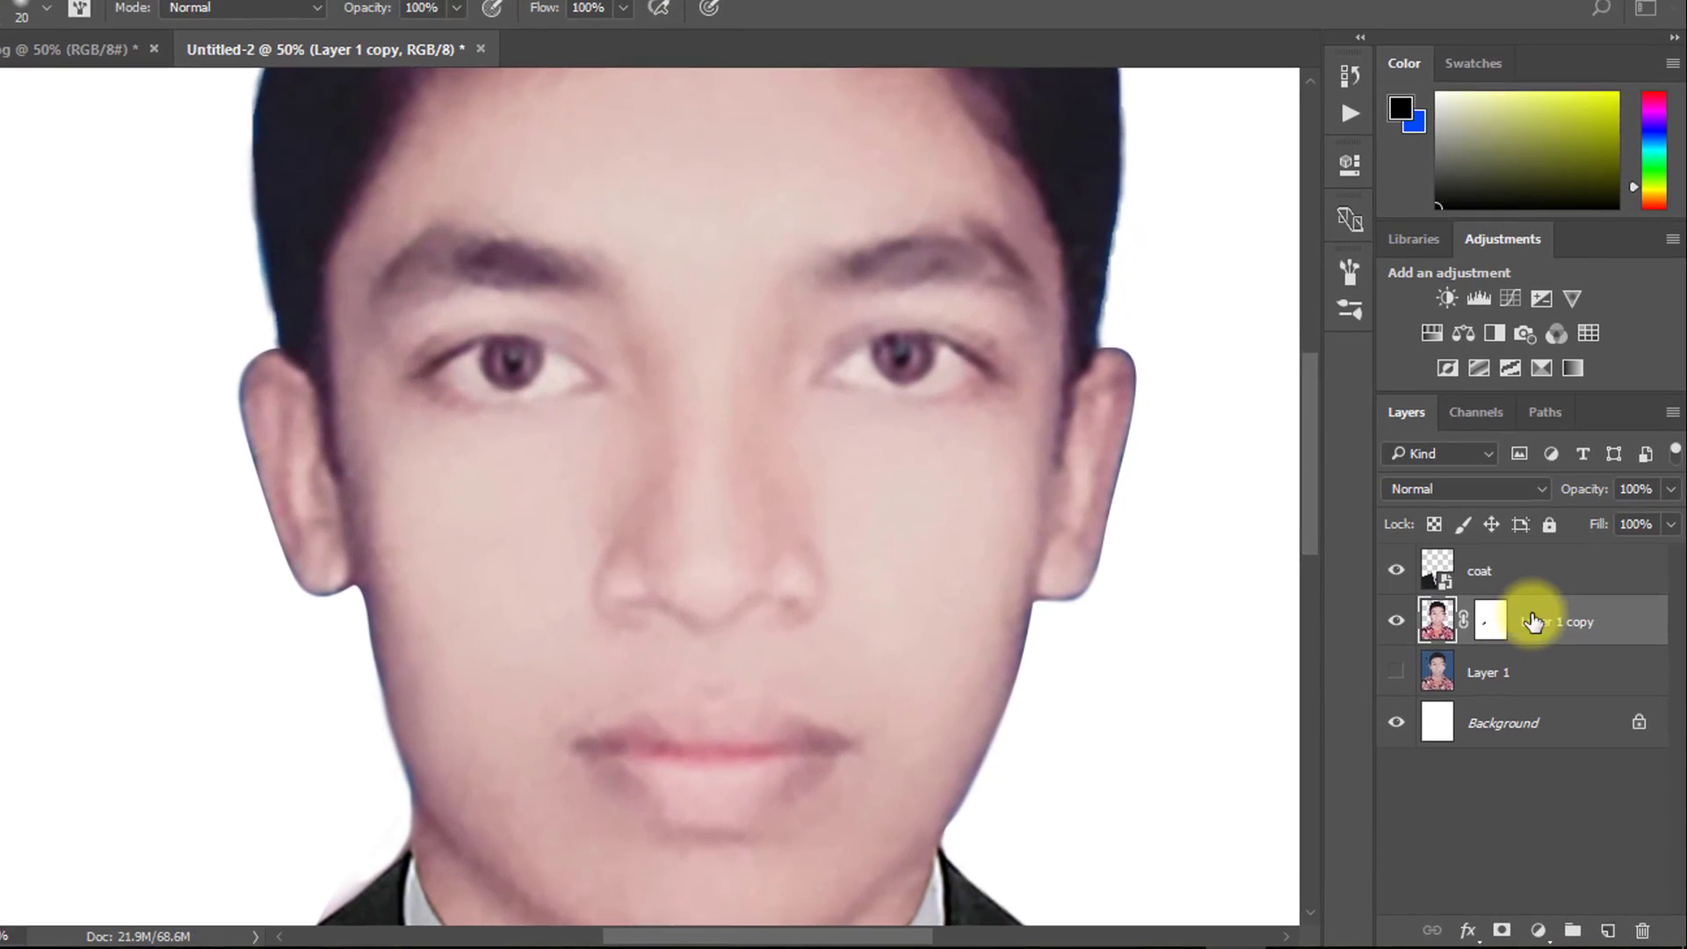
pyautogui.click(1504, 590)
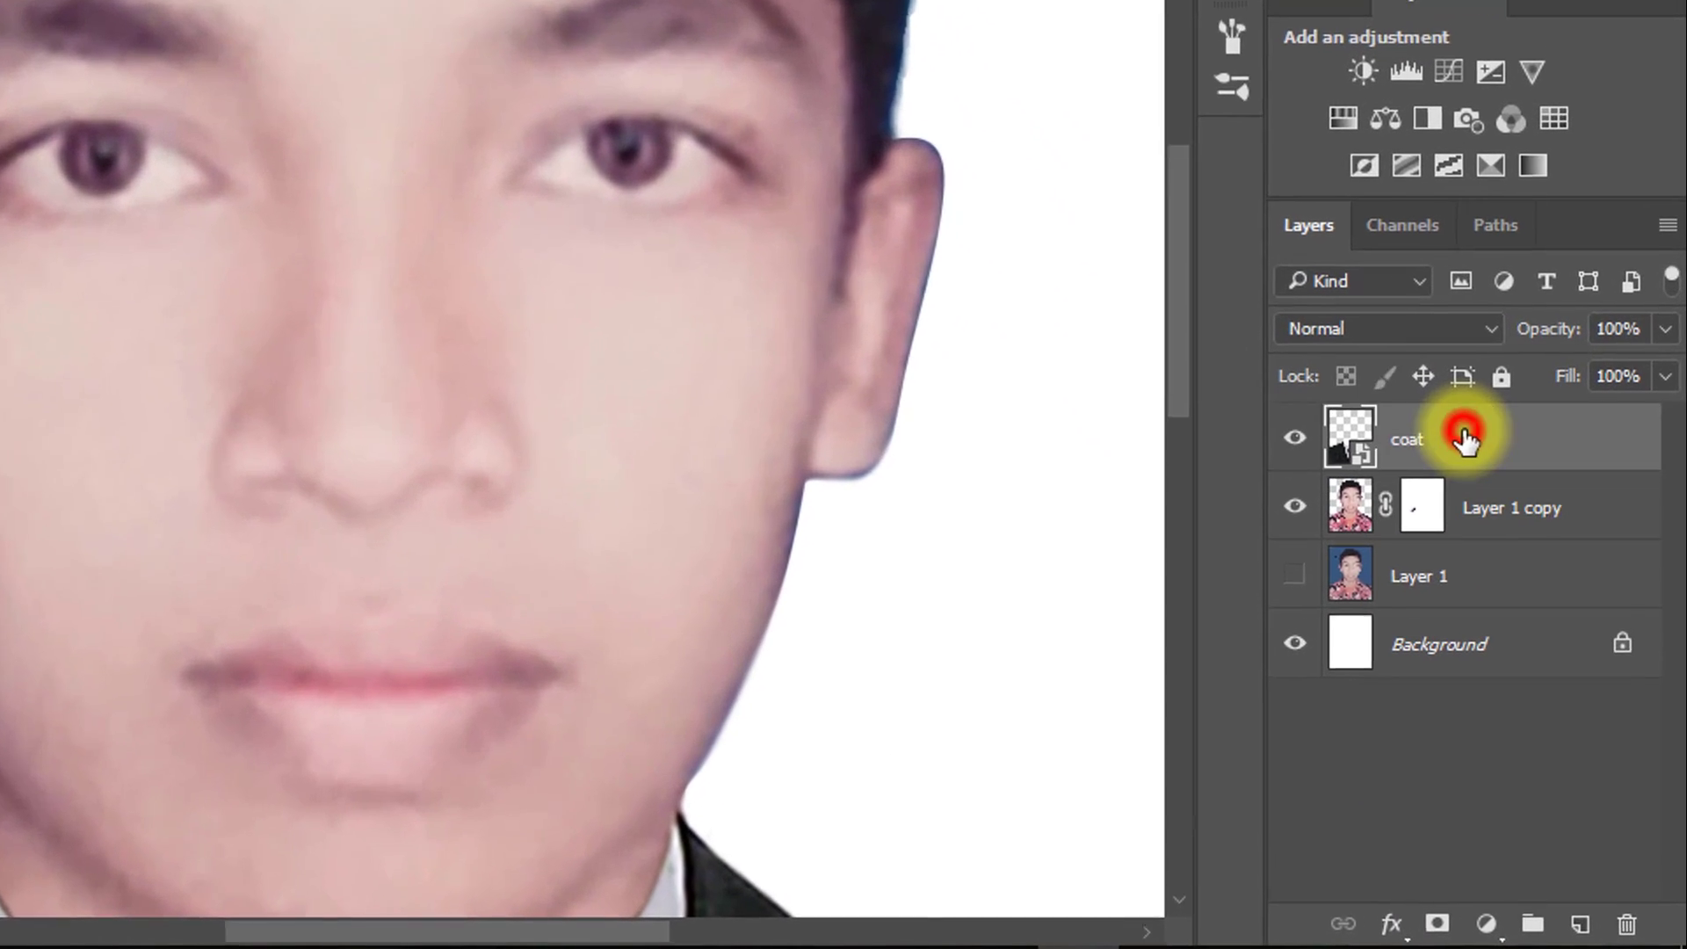
pyautogui.keyDown('alt'); pyautogui.click(882, 354); pyautogui.keyUp('alt')
pyautogui.keyDown('alt'); pyautogui.click(882, 354); pyautogui.keyUp('alt')
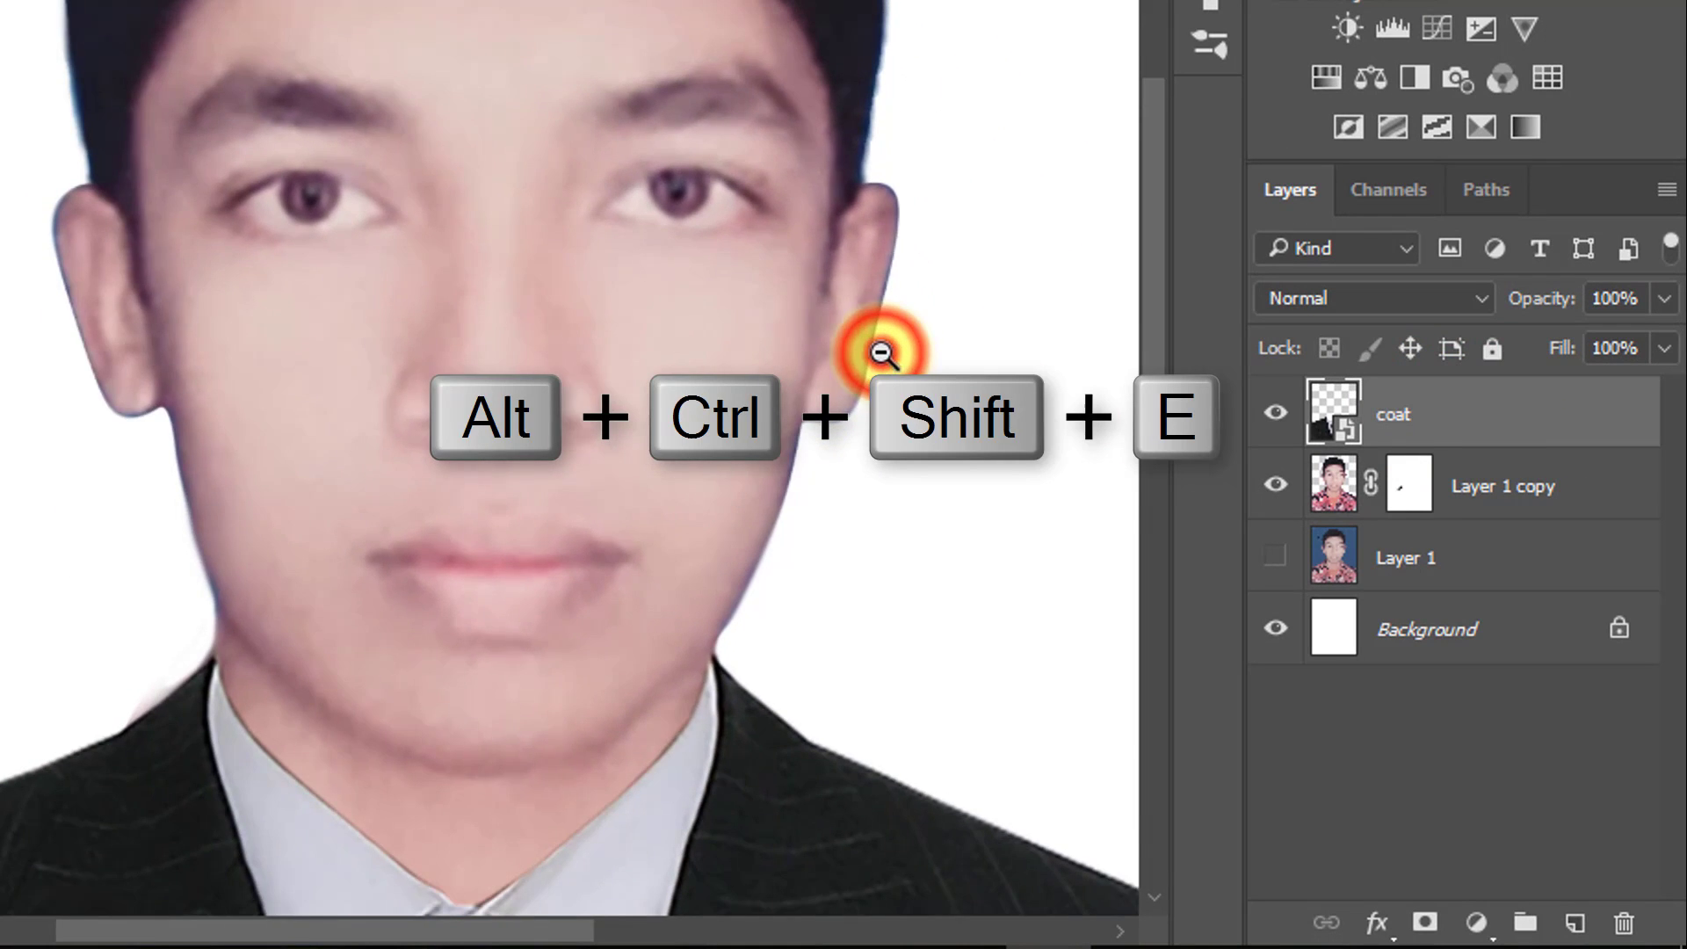
pyautogui.moveTo(852, 355); pyautogui.dragTo(451, 354)
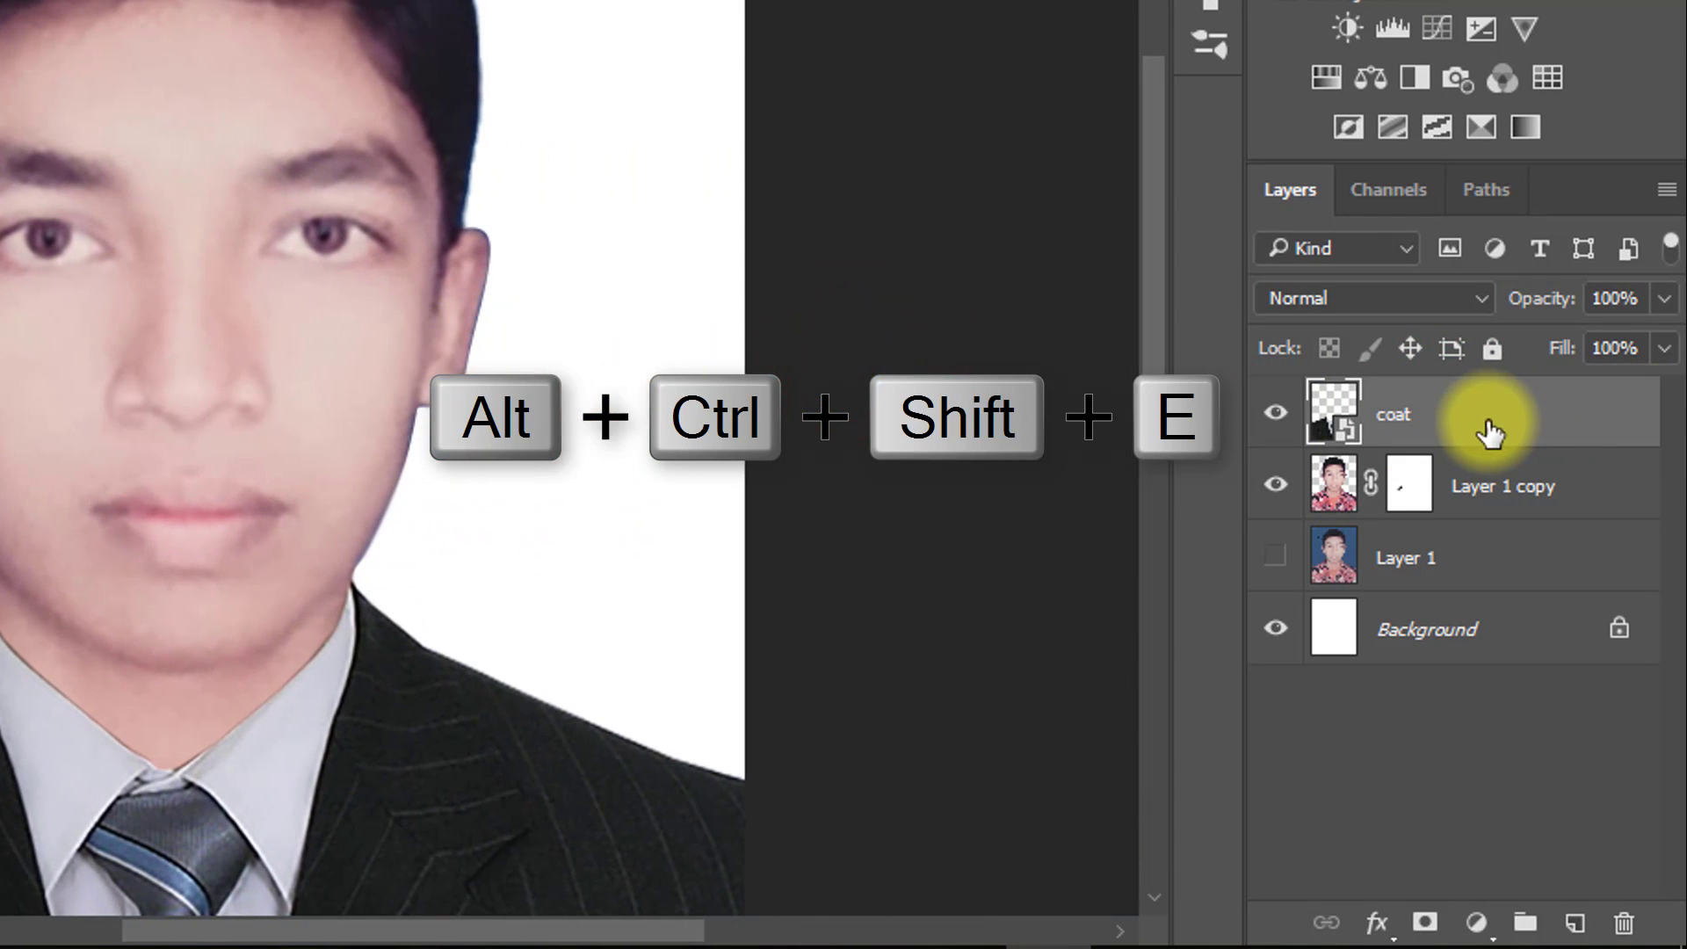
pyautogui.hotkey('ctrl', 'alt', 'shift', 'e')
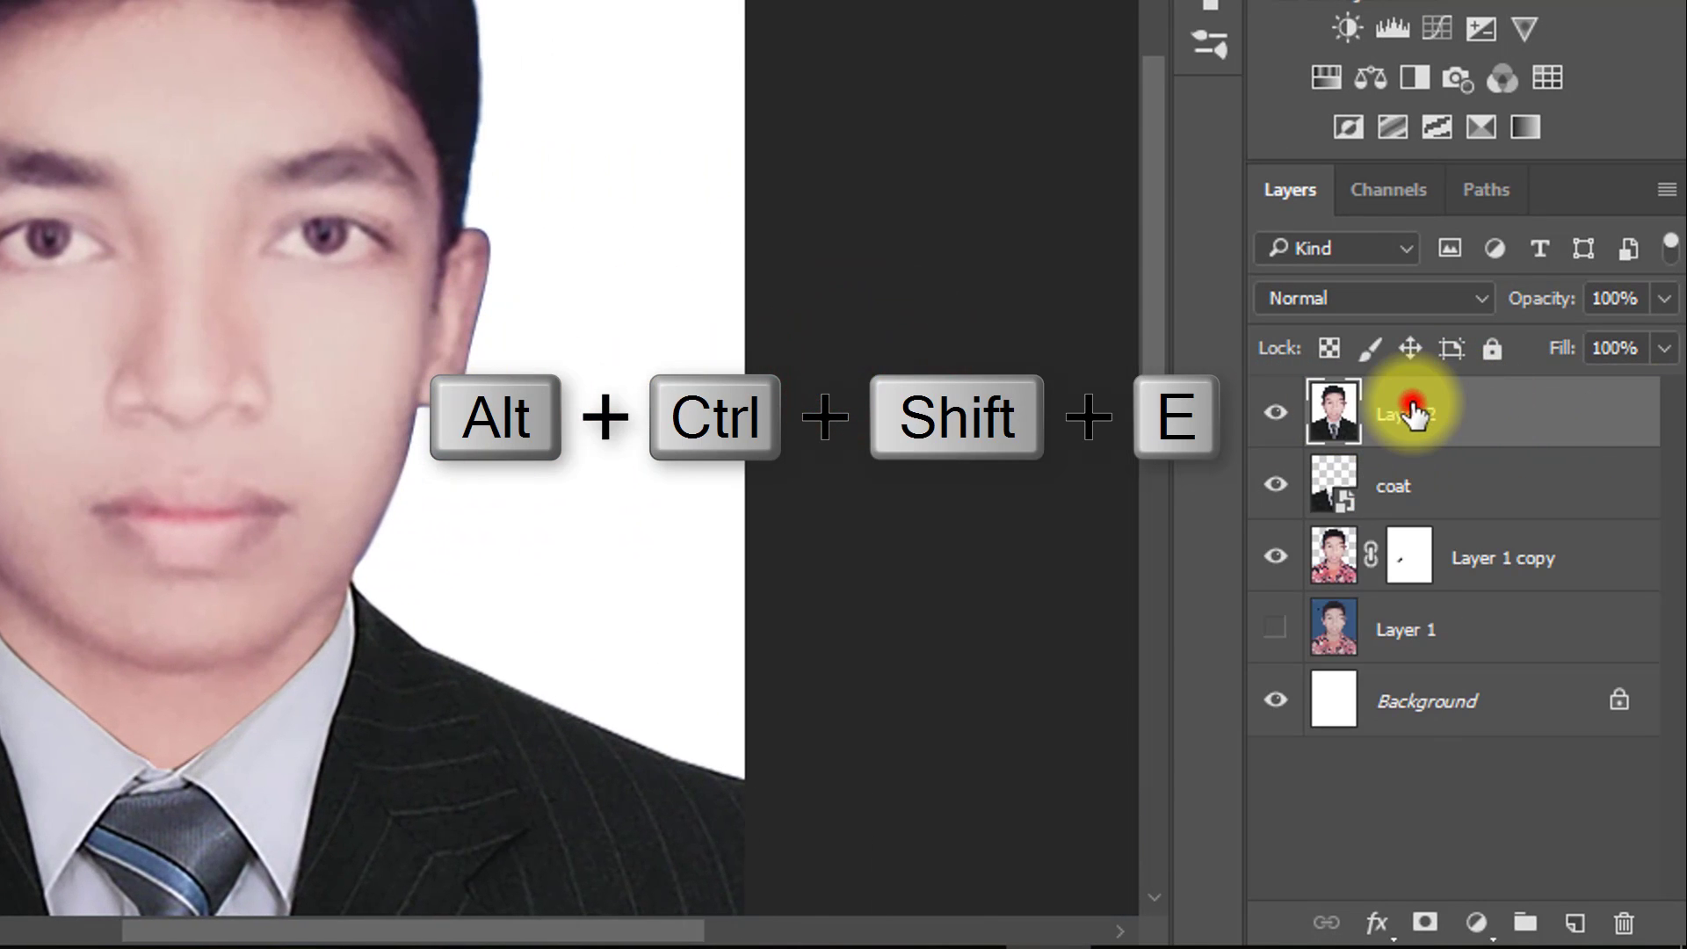
# Rename the merged layer as Apply Image and hide all the layers beneath it.
pyautogui.doubleClick(1410, 411)
pyautogui.write('Apply Image')
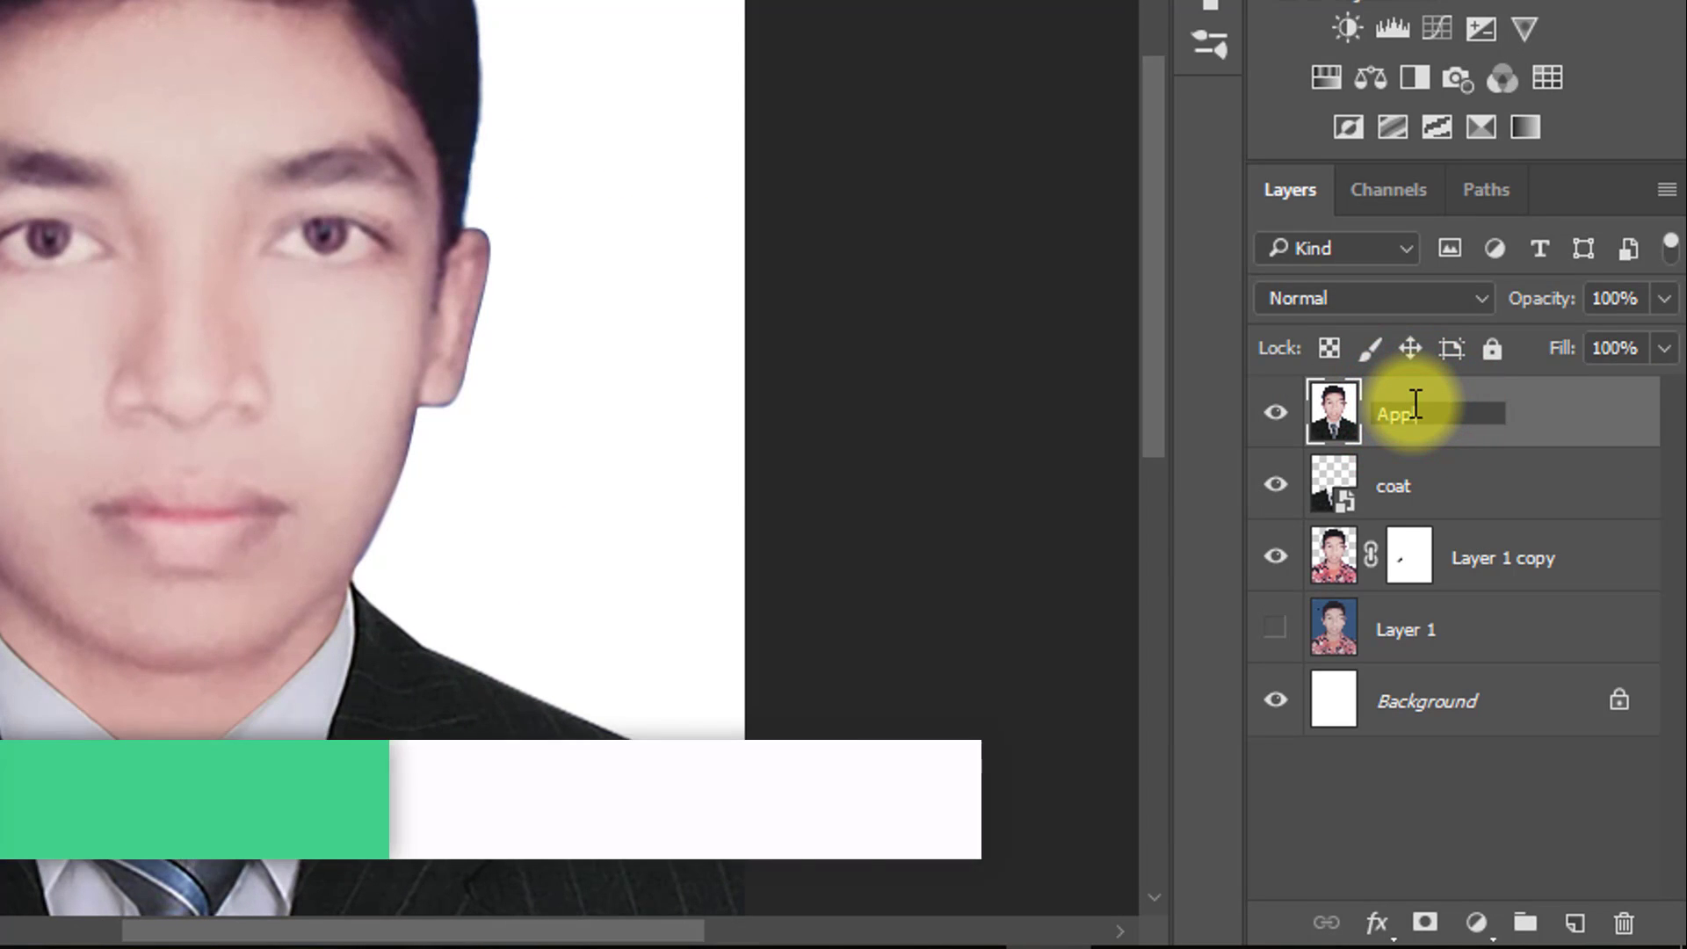
pyautogui.press('Return')
pyautogui.moveTo(1273, 486); pyautogui.dragTo(1270, 668)
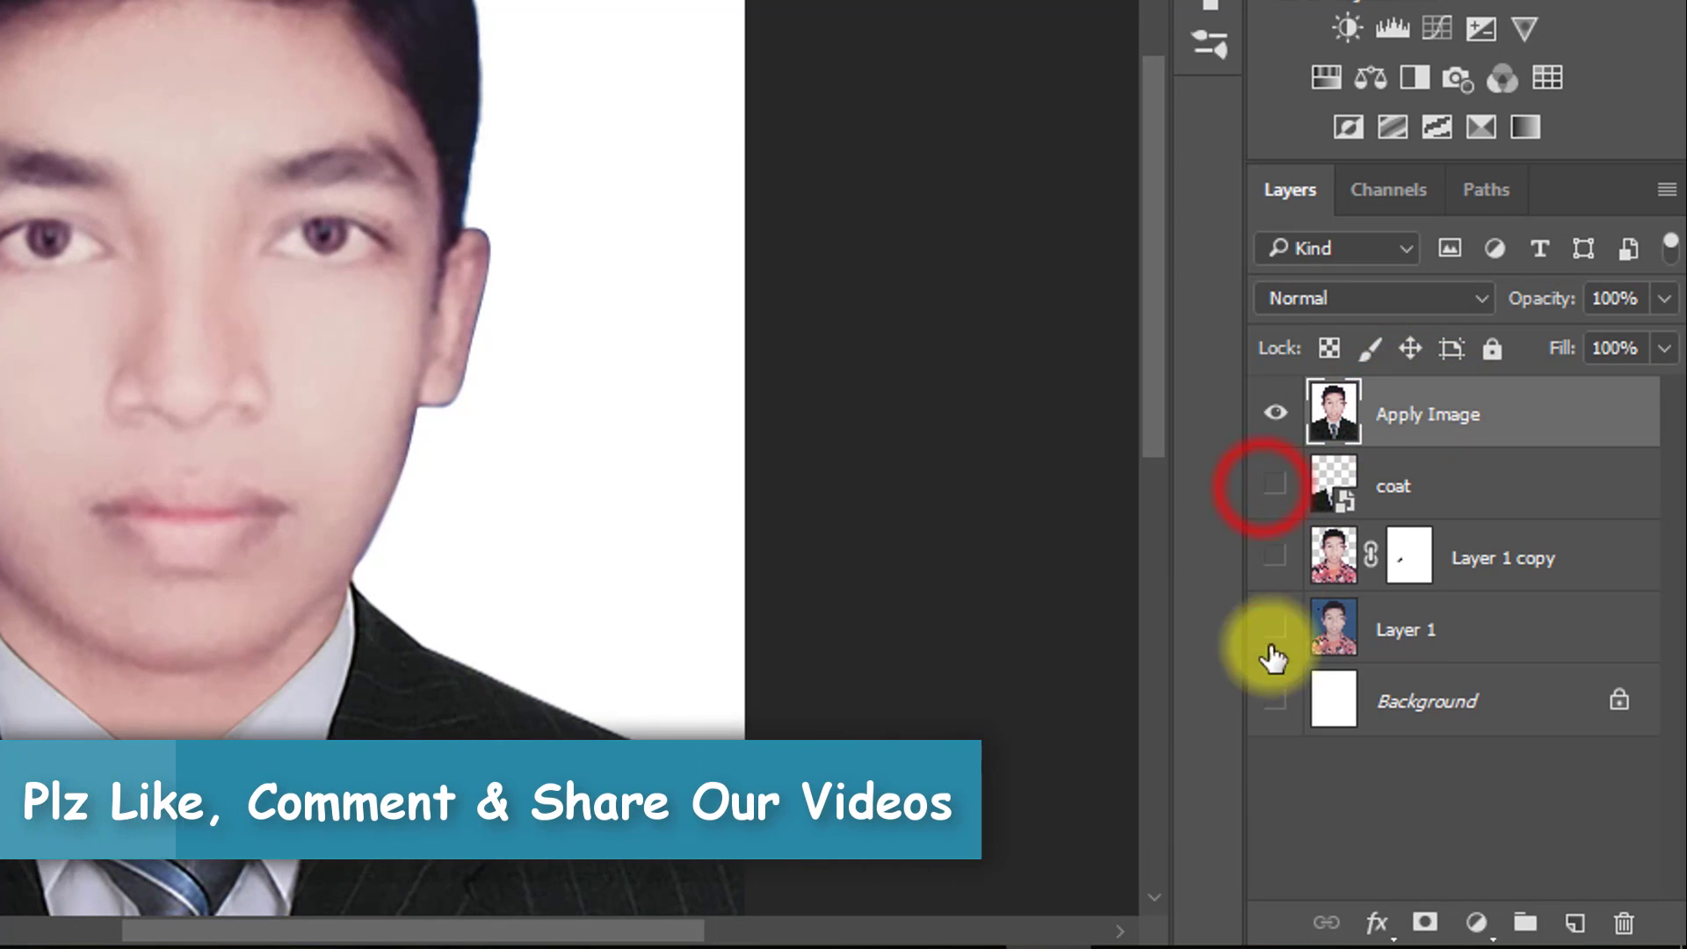
pyautogui.click(1404, 424)
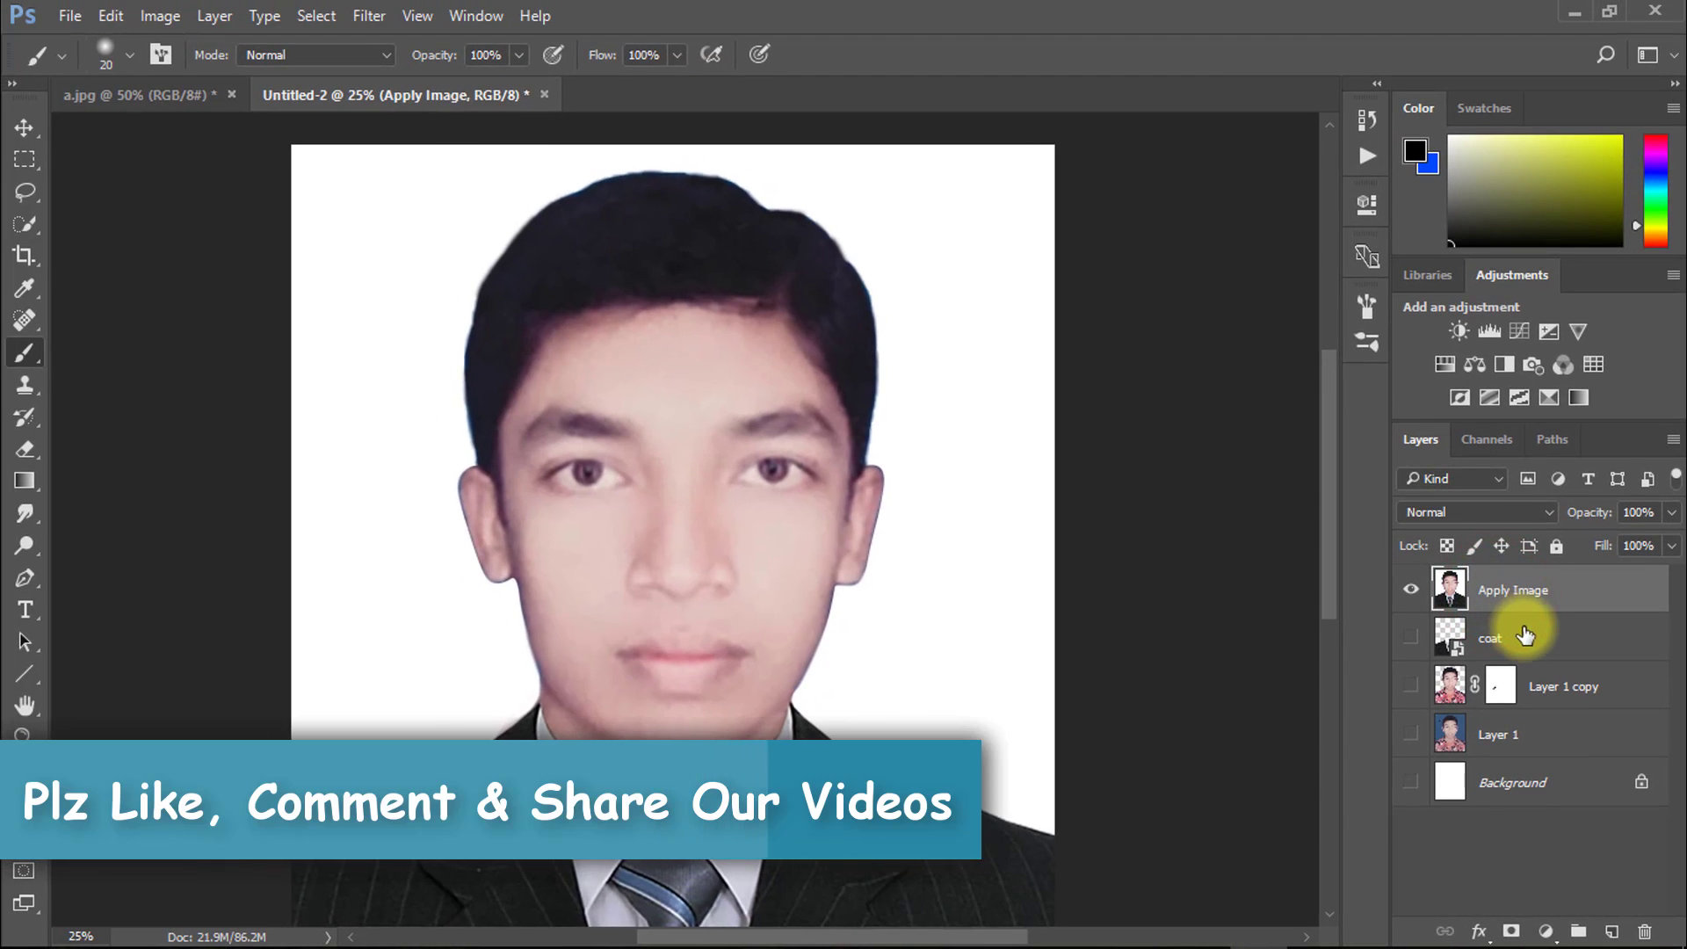
# Resize the image to 3500 pixels wide with proportions linked, at 300 pixels/centimeter and automatic resampling.
pyautogui.keyDown('ctrl'); pyautogui.click(691, 581); pyautogui.keyUp('ctrl')
pyautogui.keyDown('ctrl'); pyautogui.click(694, 586); pyautogui.keyUp('ctrl')
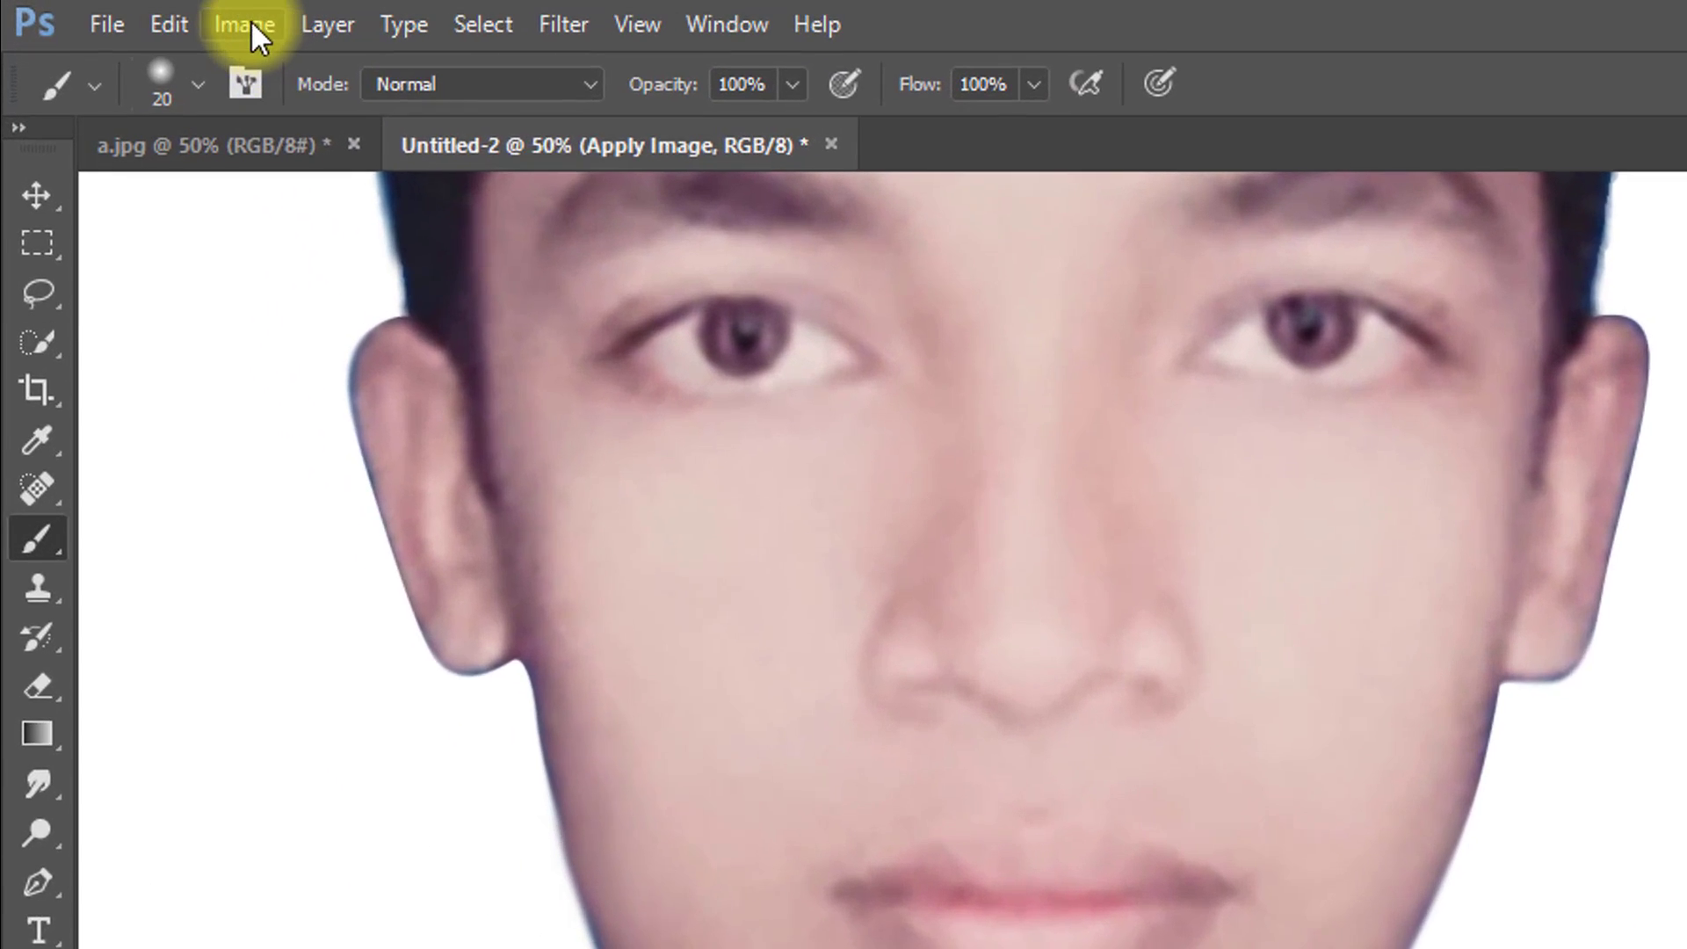
pyautogui.click(251, 24)
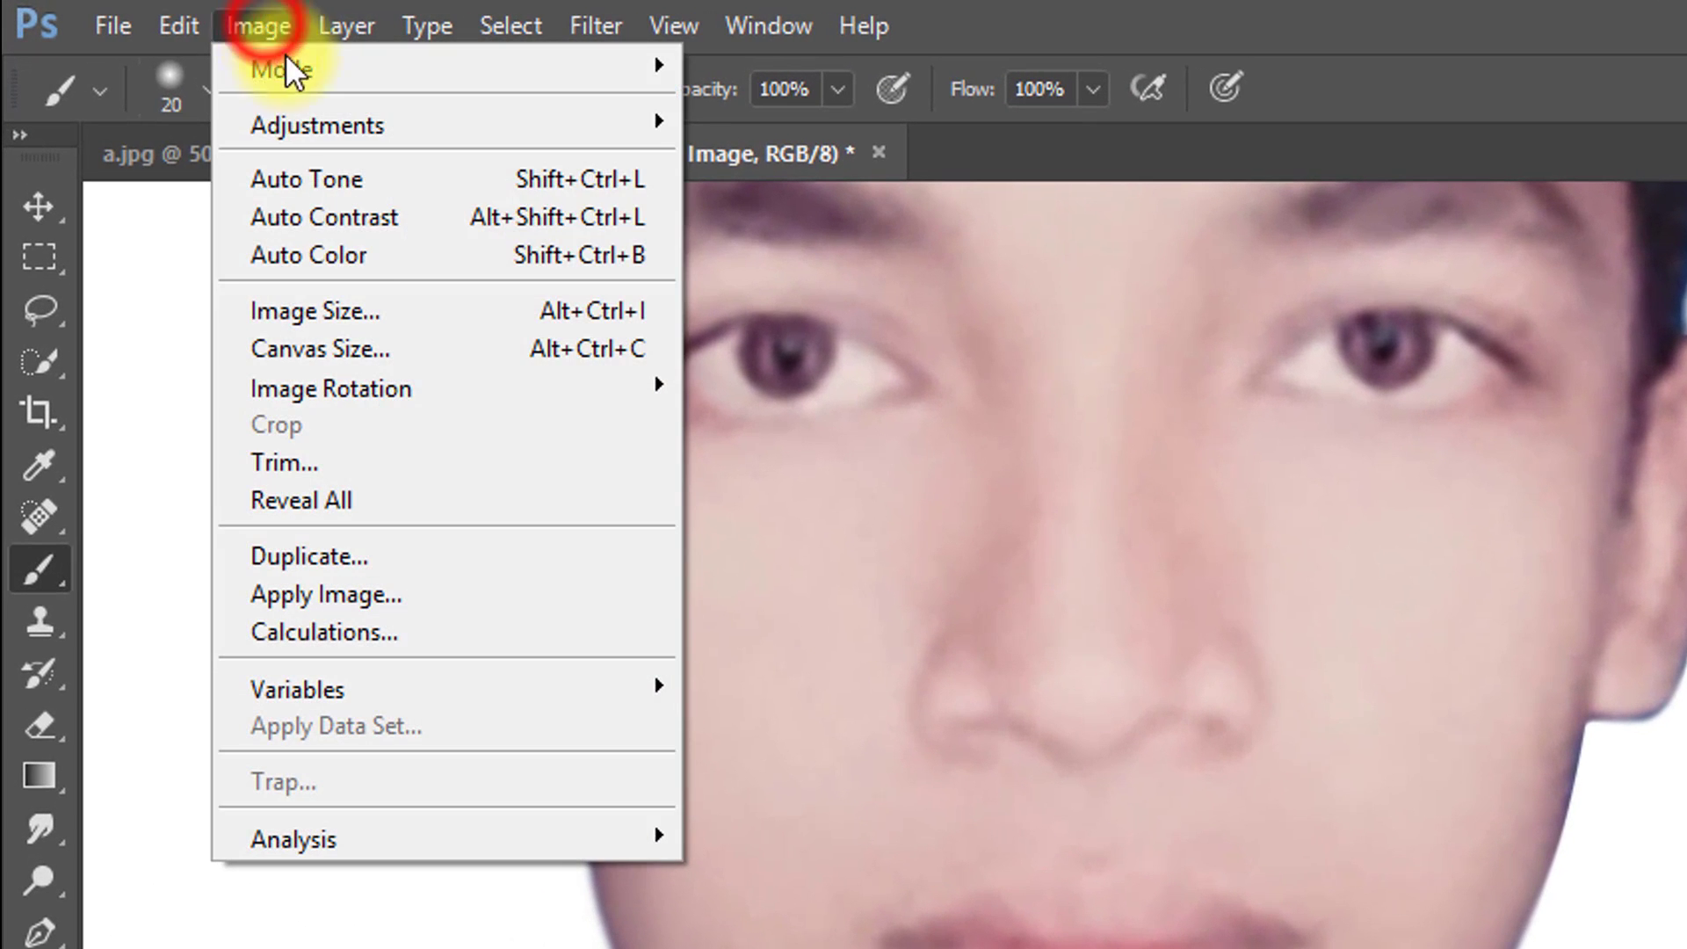
pyautogui.click(366, 283)
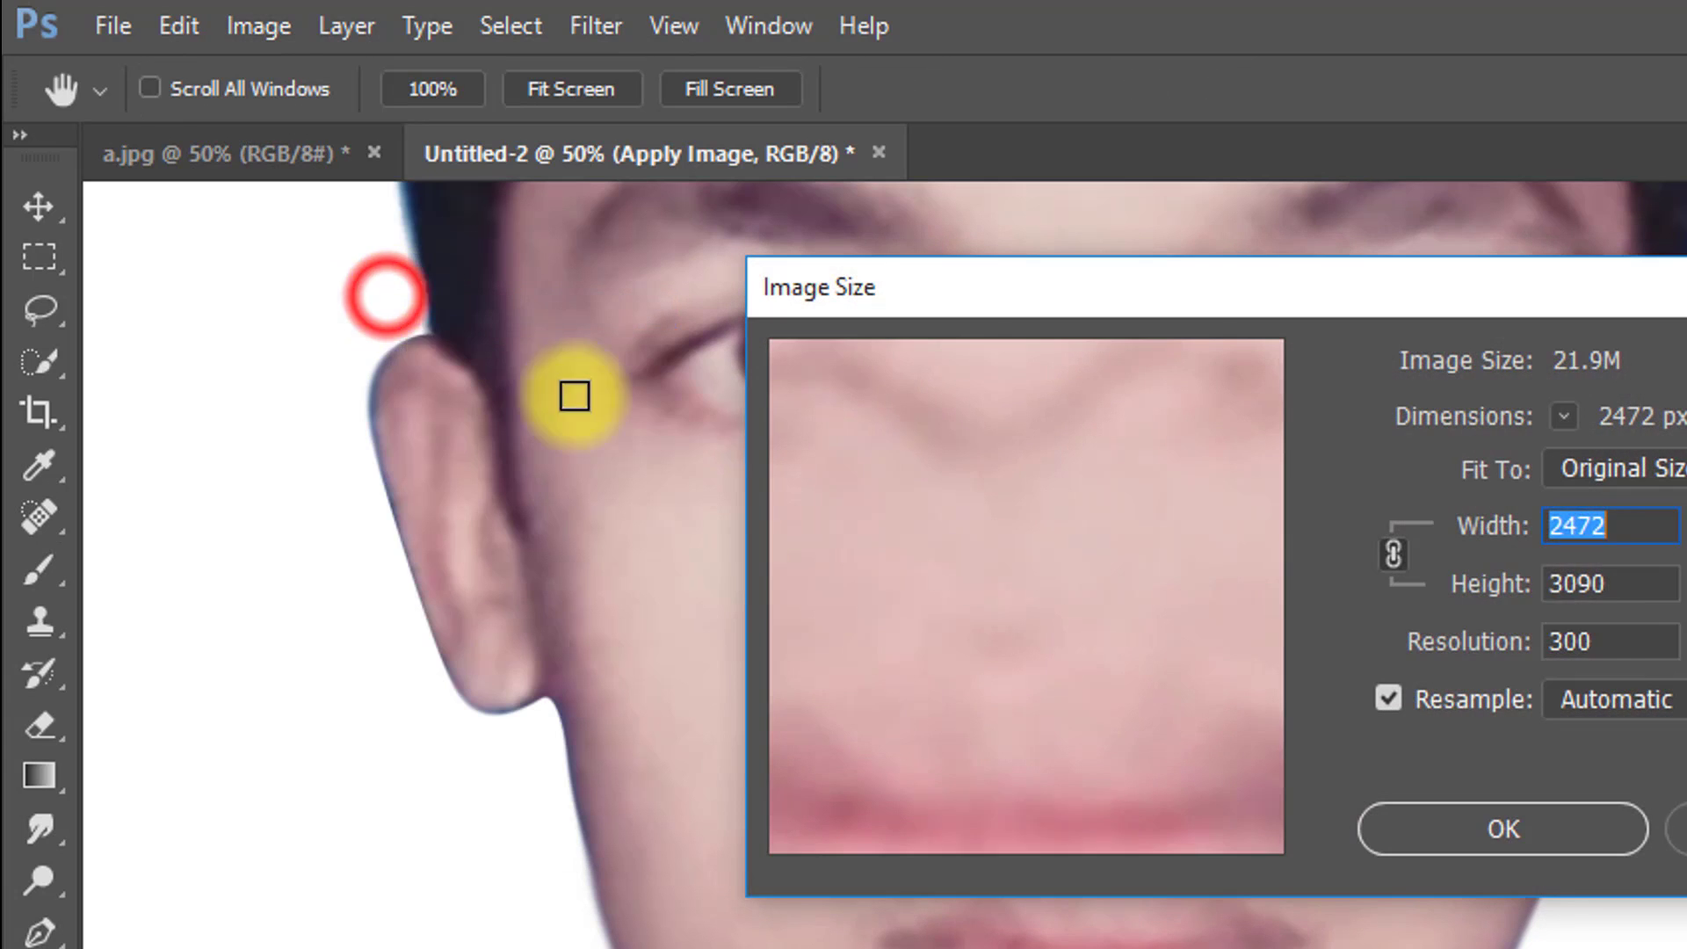
pyautogui.click(1631, 538)
pyautogui.moveTo(1629, 532); pyautogui.dragTo(1518, 531)
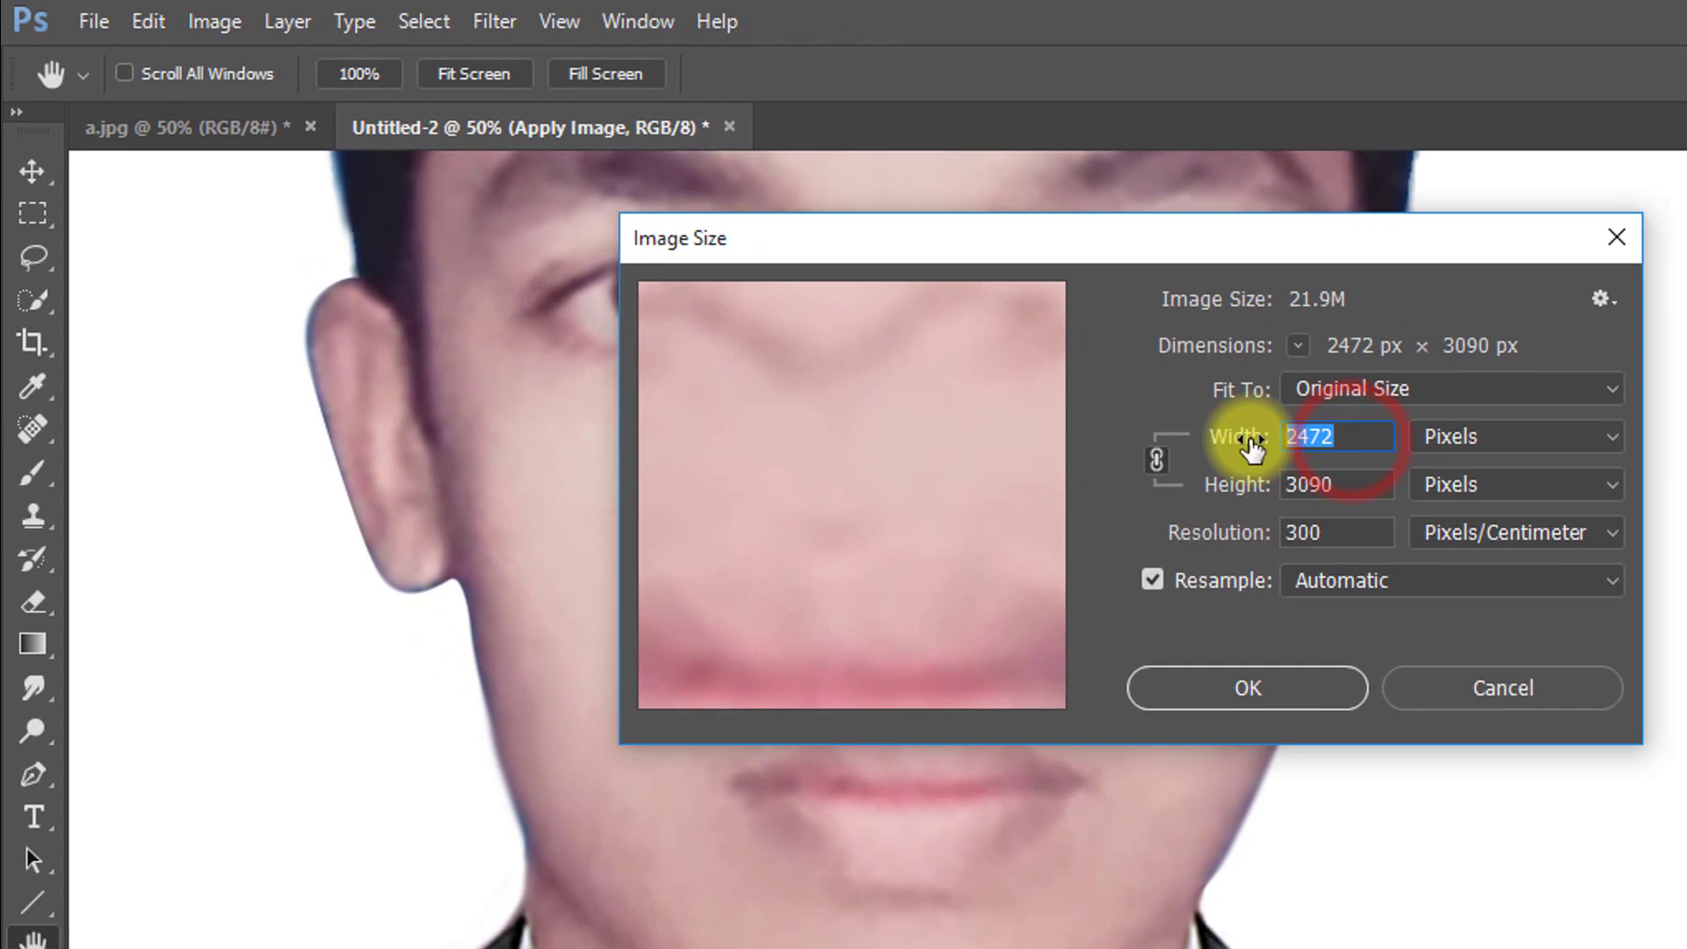
pyautogui.write('3500')
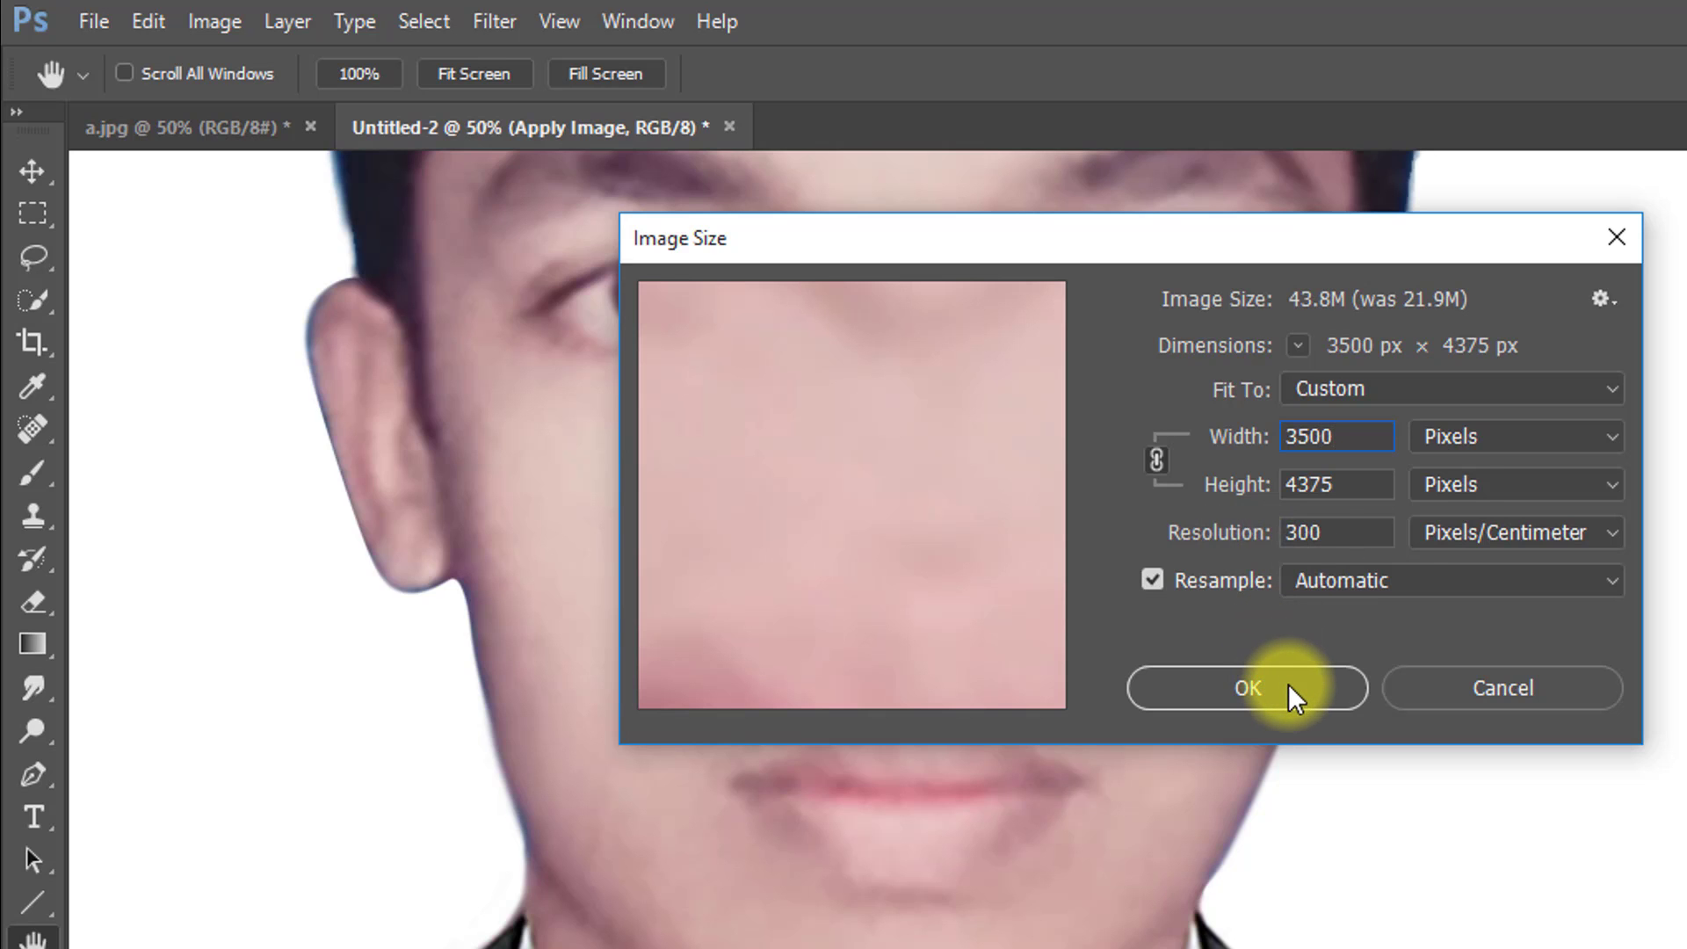
pyautogui.click(1467, 427)
pyautogui.click(1469, 424)
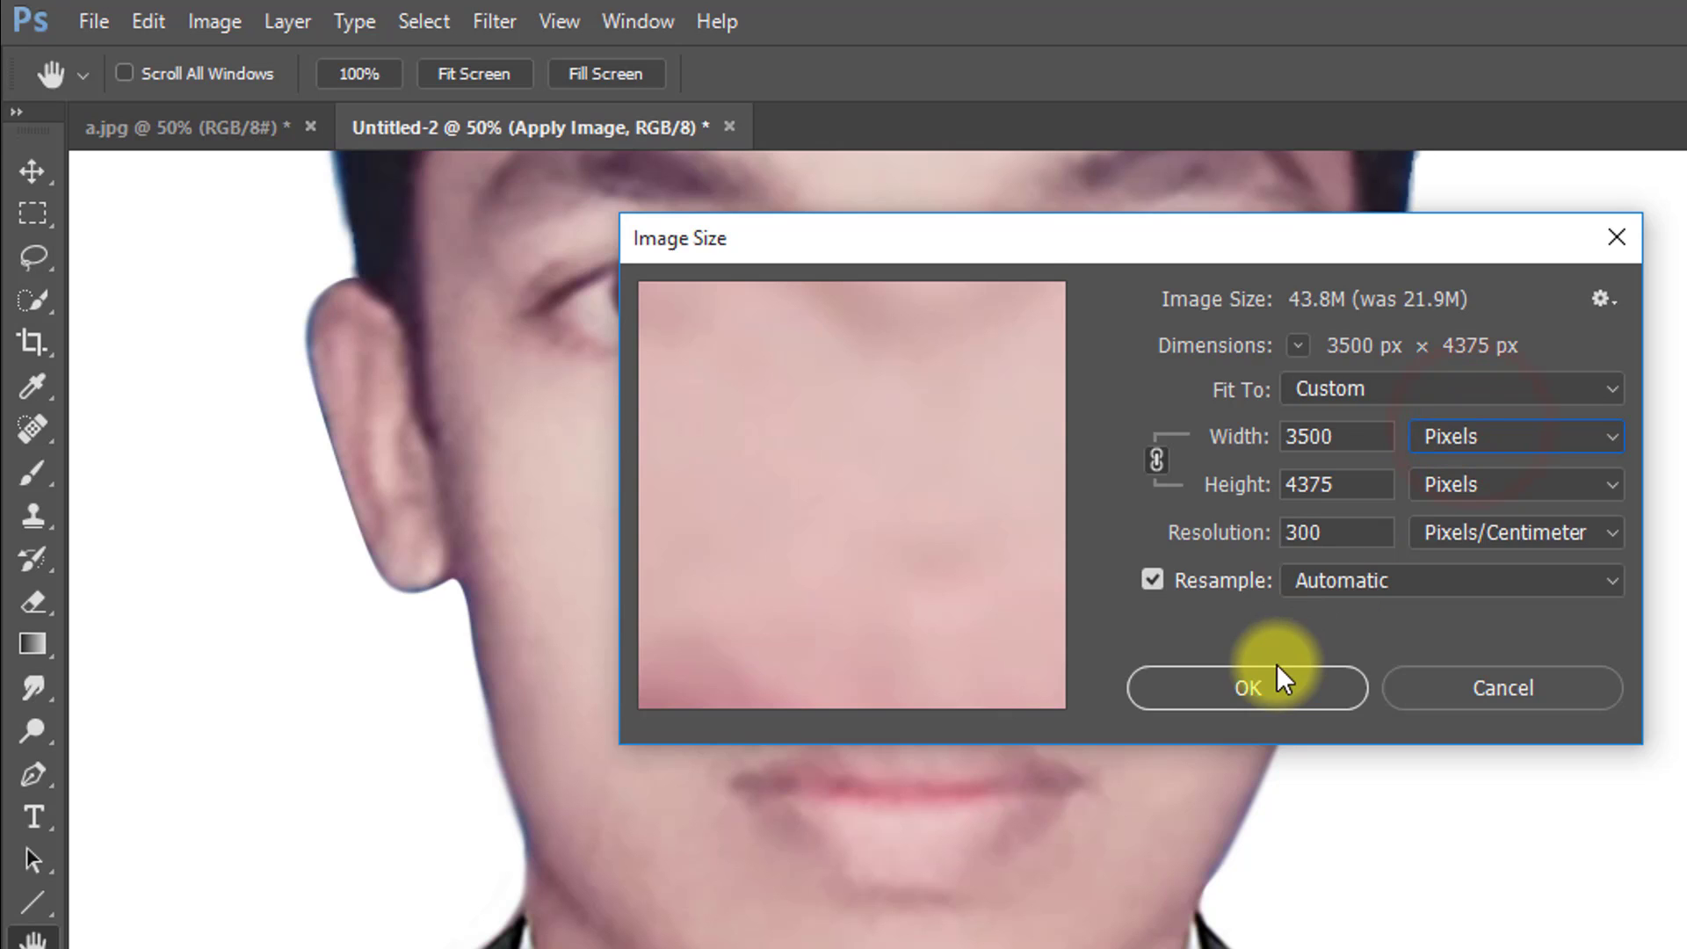
pyautogui.click(1263, 683)
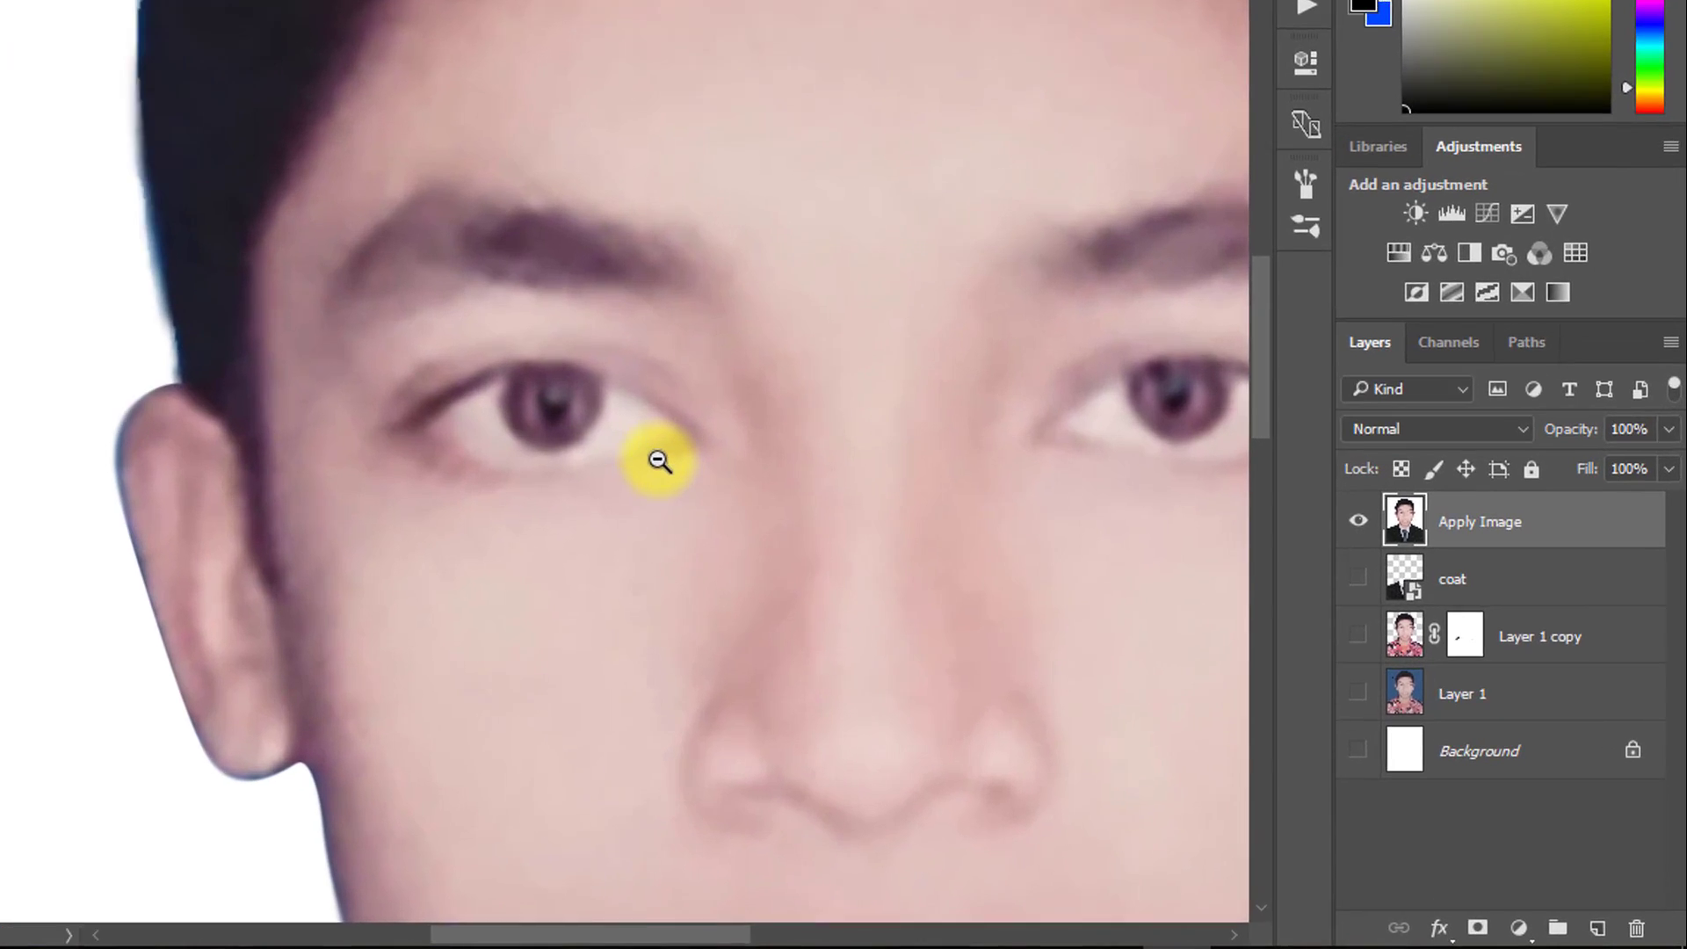
# Duplicate the Apply Image layer and name the copy Smooth skin.
pyautogui.keyDown('alt'); pyautogui.click(659, 460); pyautogui.keyUp('alt')
pyautogui.moveTo(1508, 521); pyautogui.dragTo(1568, 919)
pyautogui.hotkey('ctrl', '+')
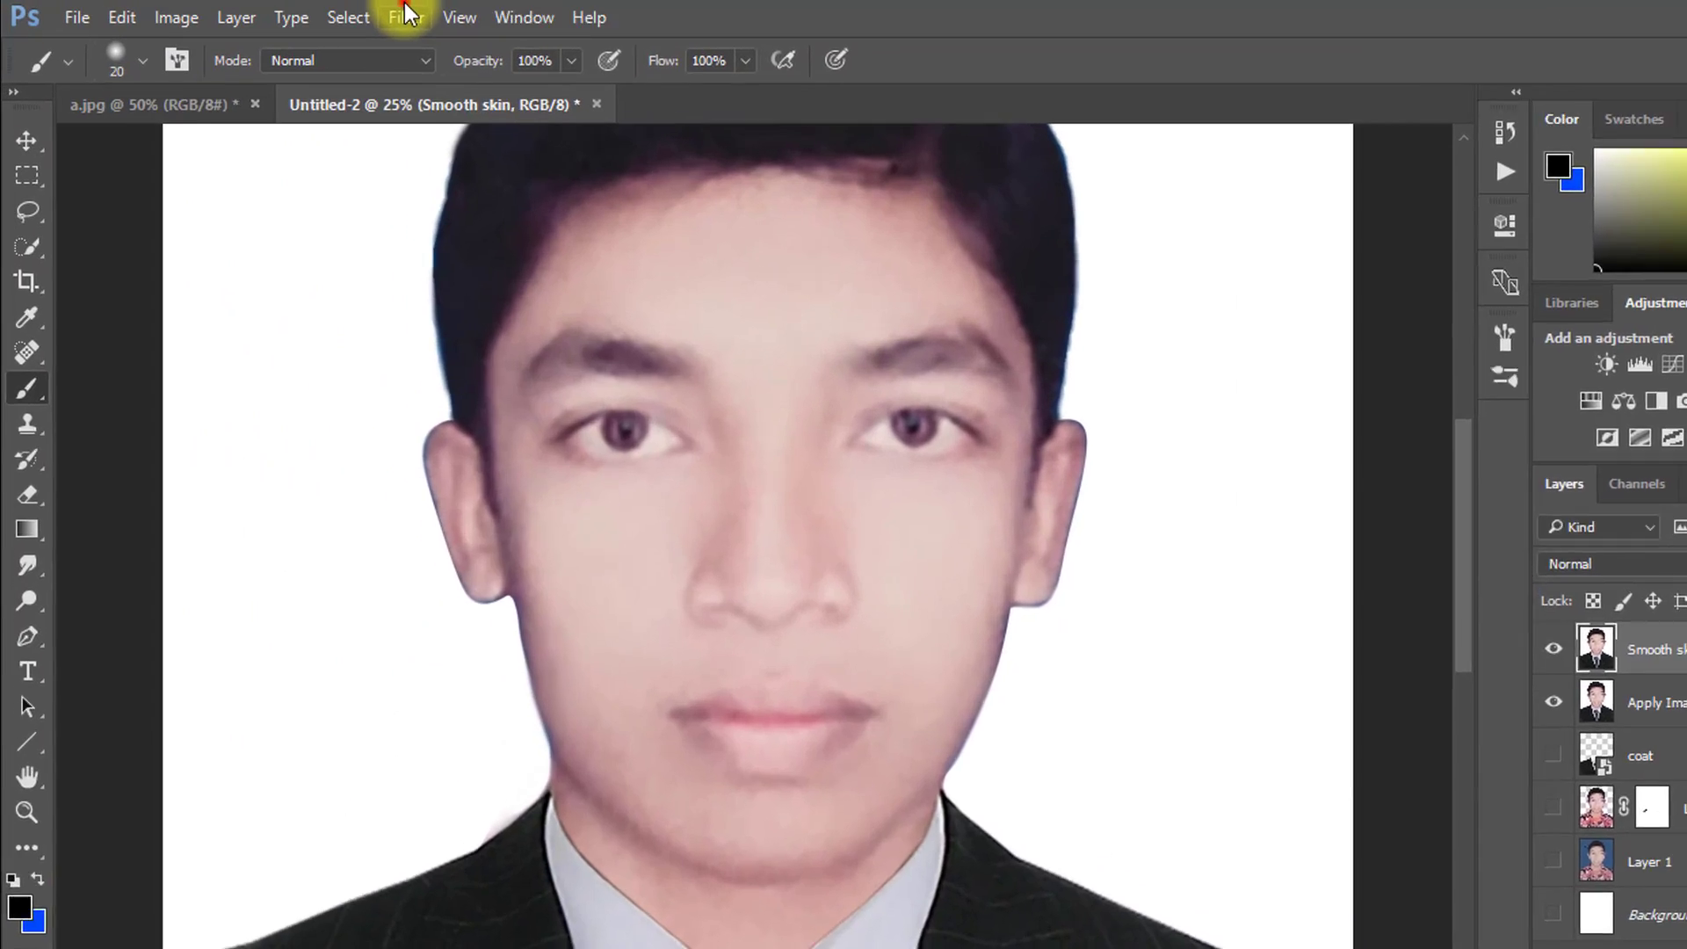
# Apply a Surface Blur to the Smooth skin layer with Radius 15 pixels and Threshold 14 levels.
pyautogui.click(403, 18)
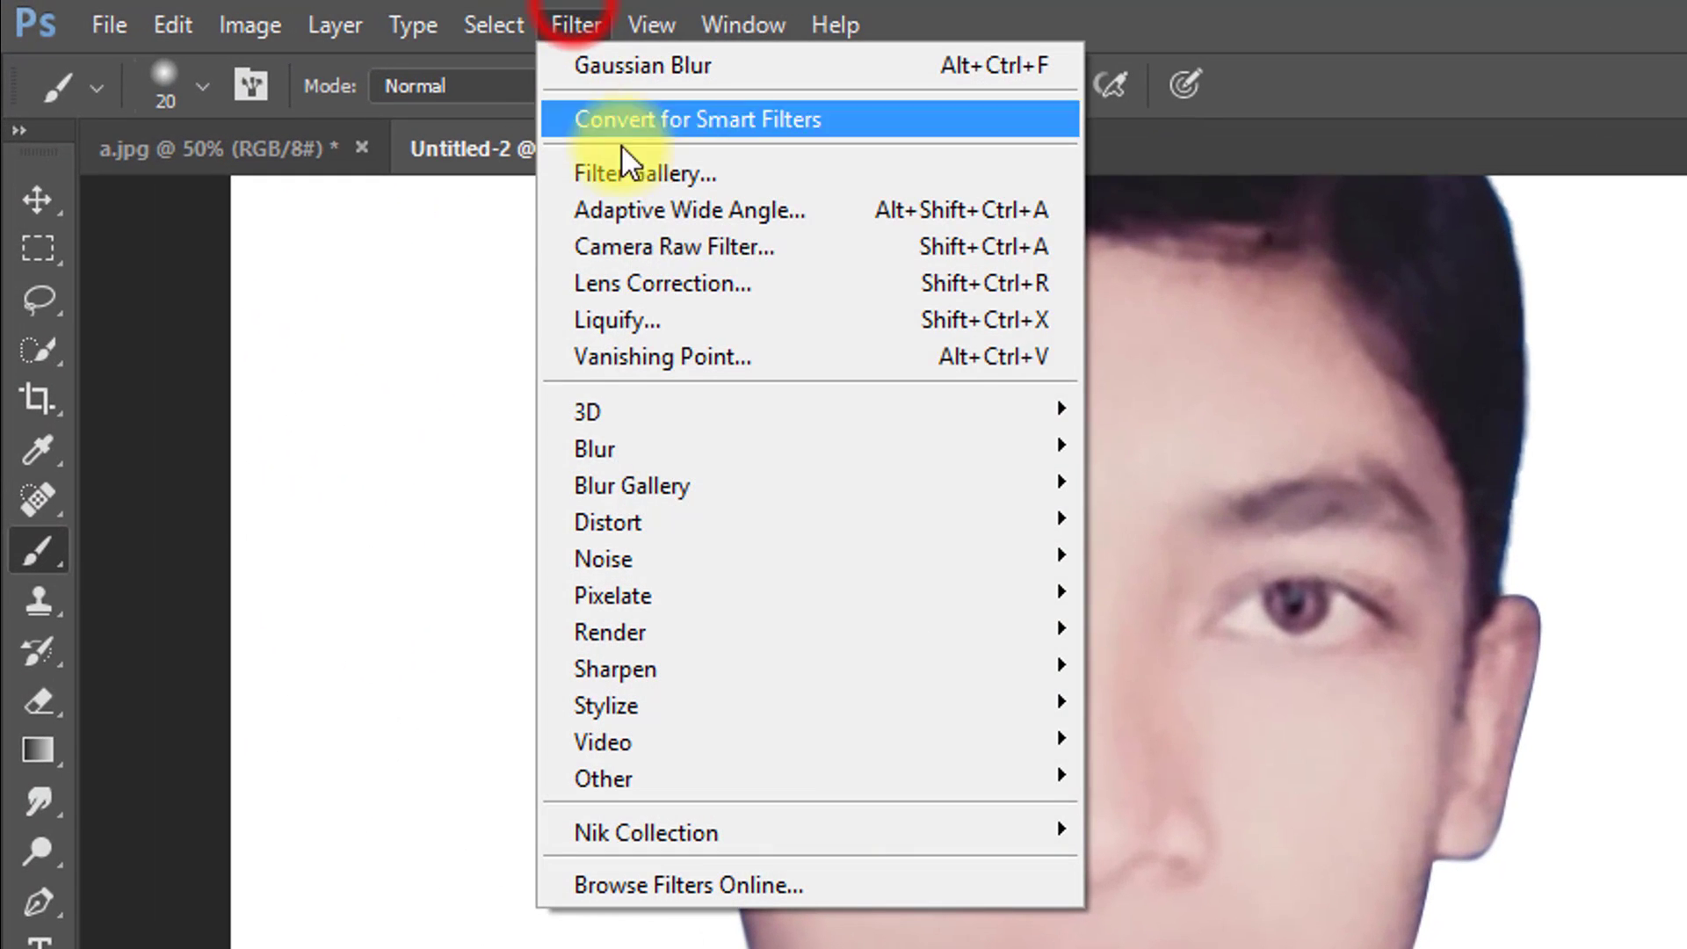
pyautogui.click(931, 447)
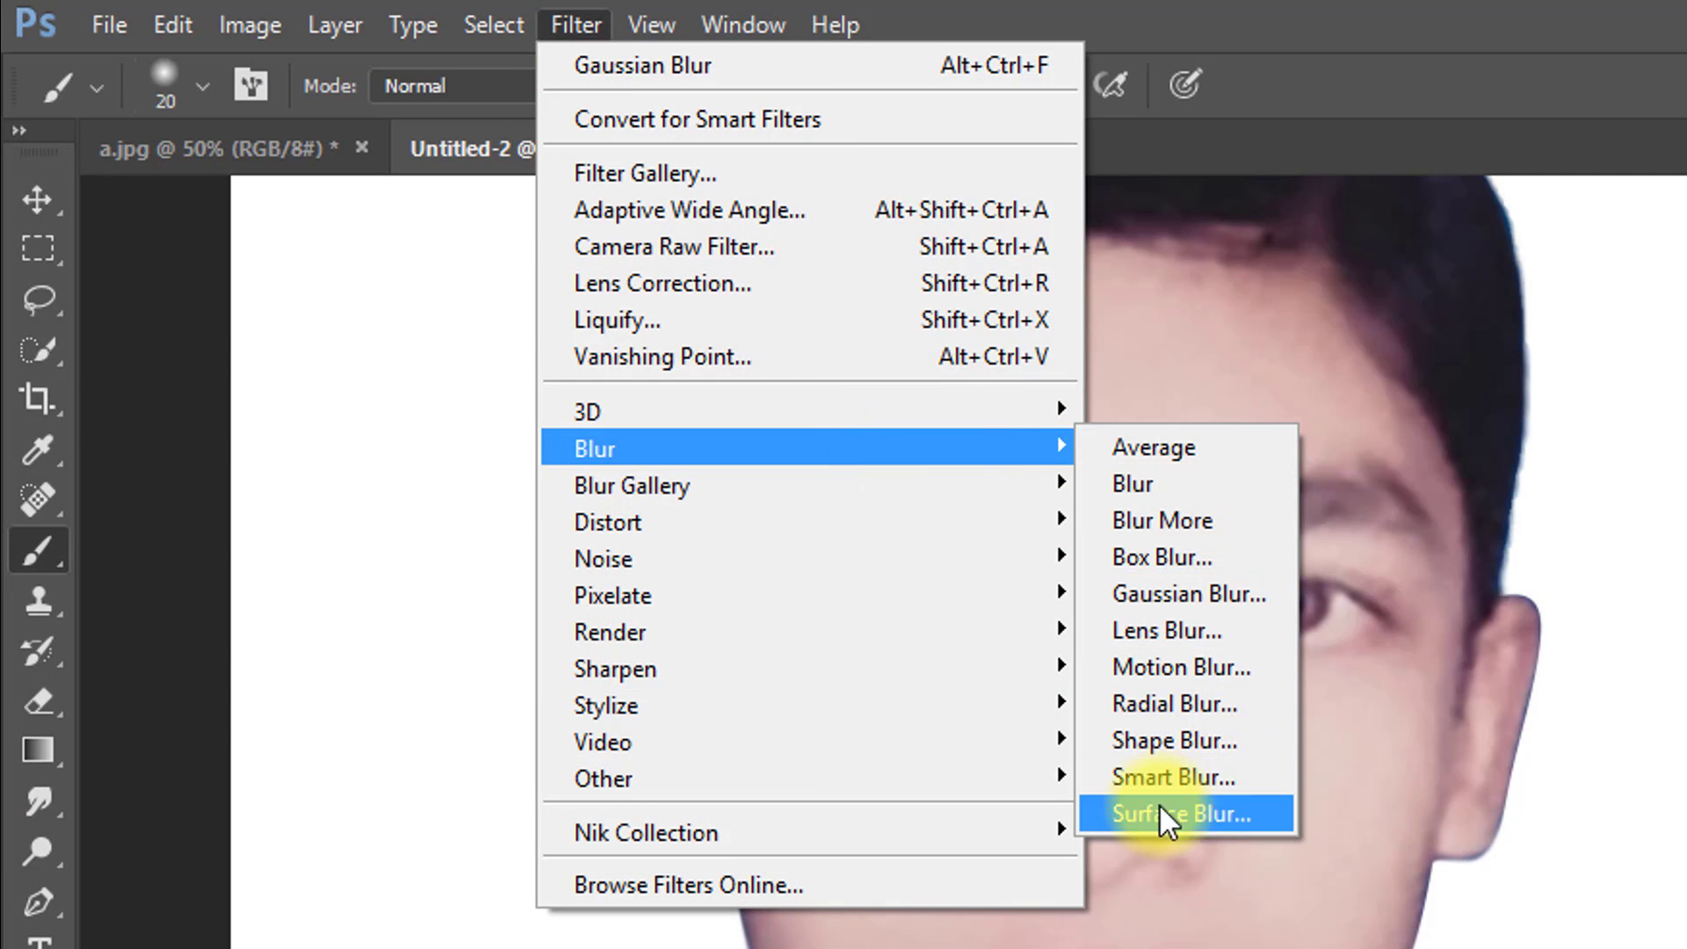
pyautogui.click(1187, 813)
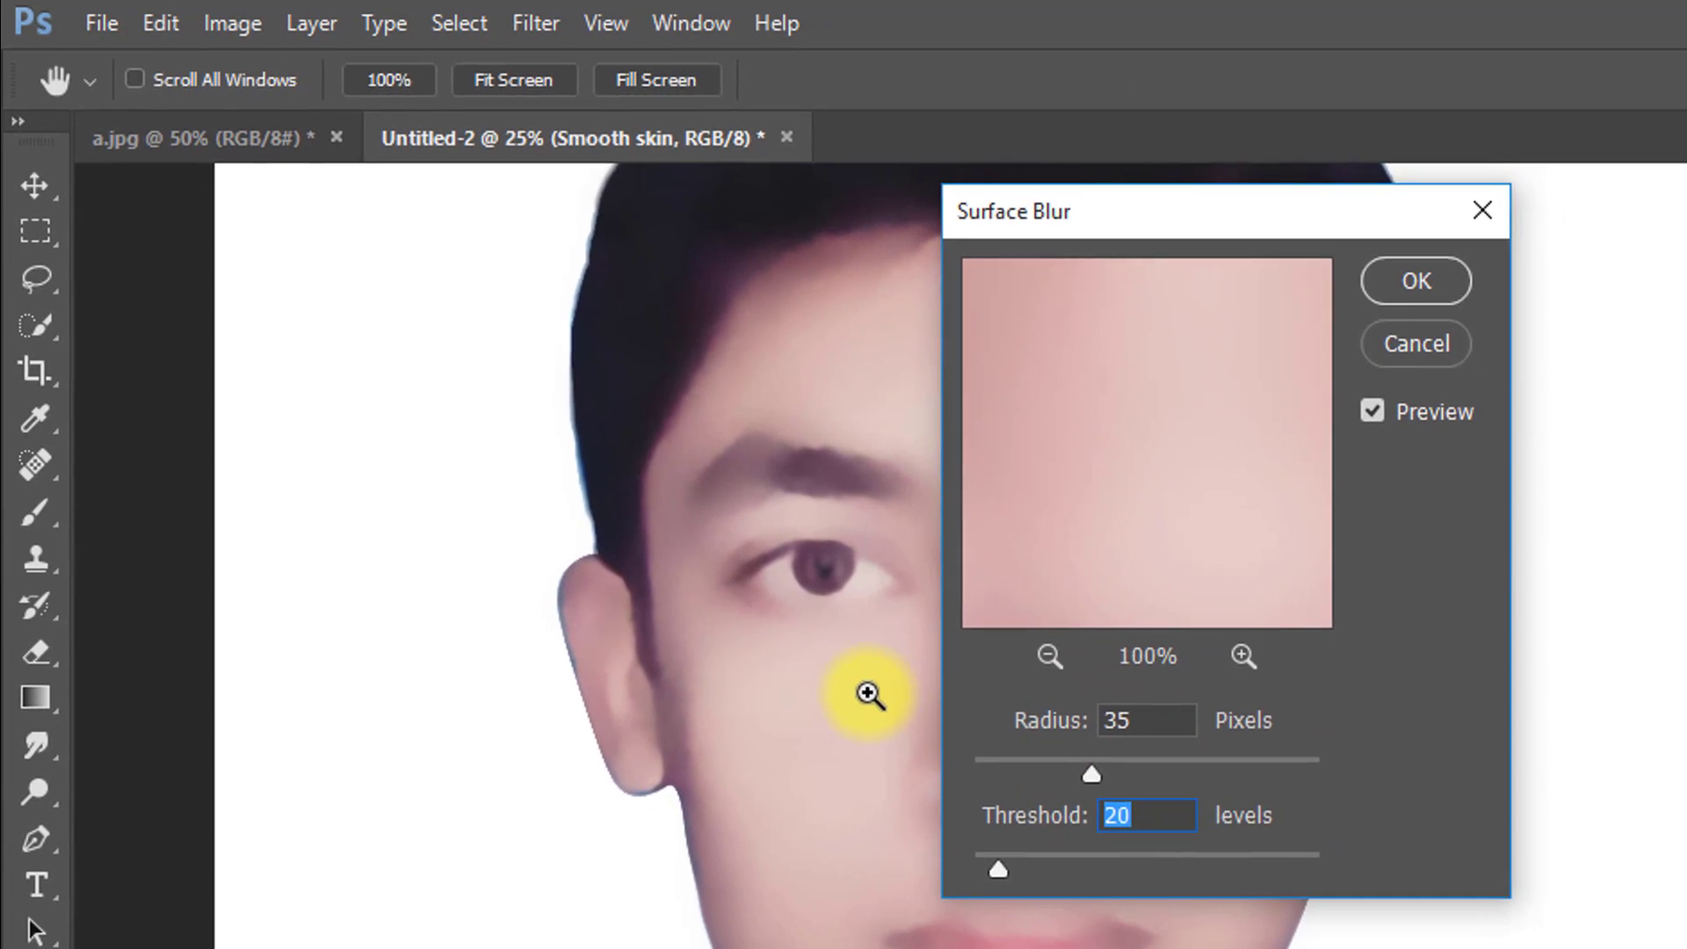
pyautogui.moveTo(904, 735); pyautogui.dragTo(610, 732)
pyautogui.keyDown('ctrl'); pyautogui.click(501, 681); pyautogui.keyUp('ctrl')
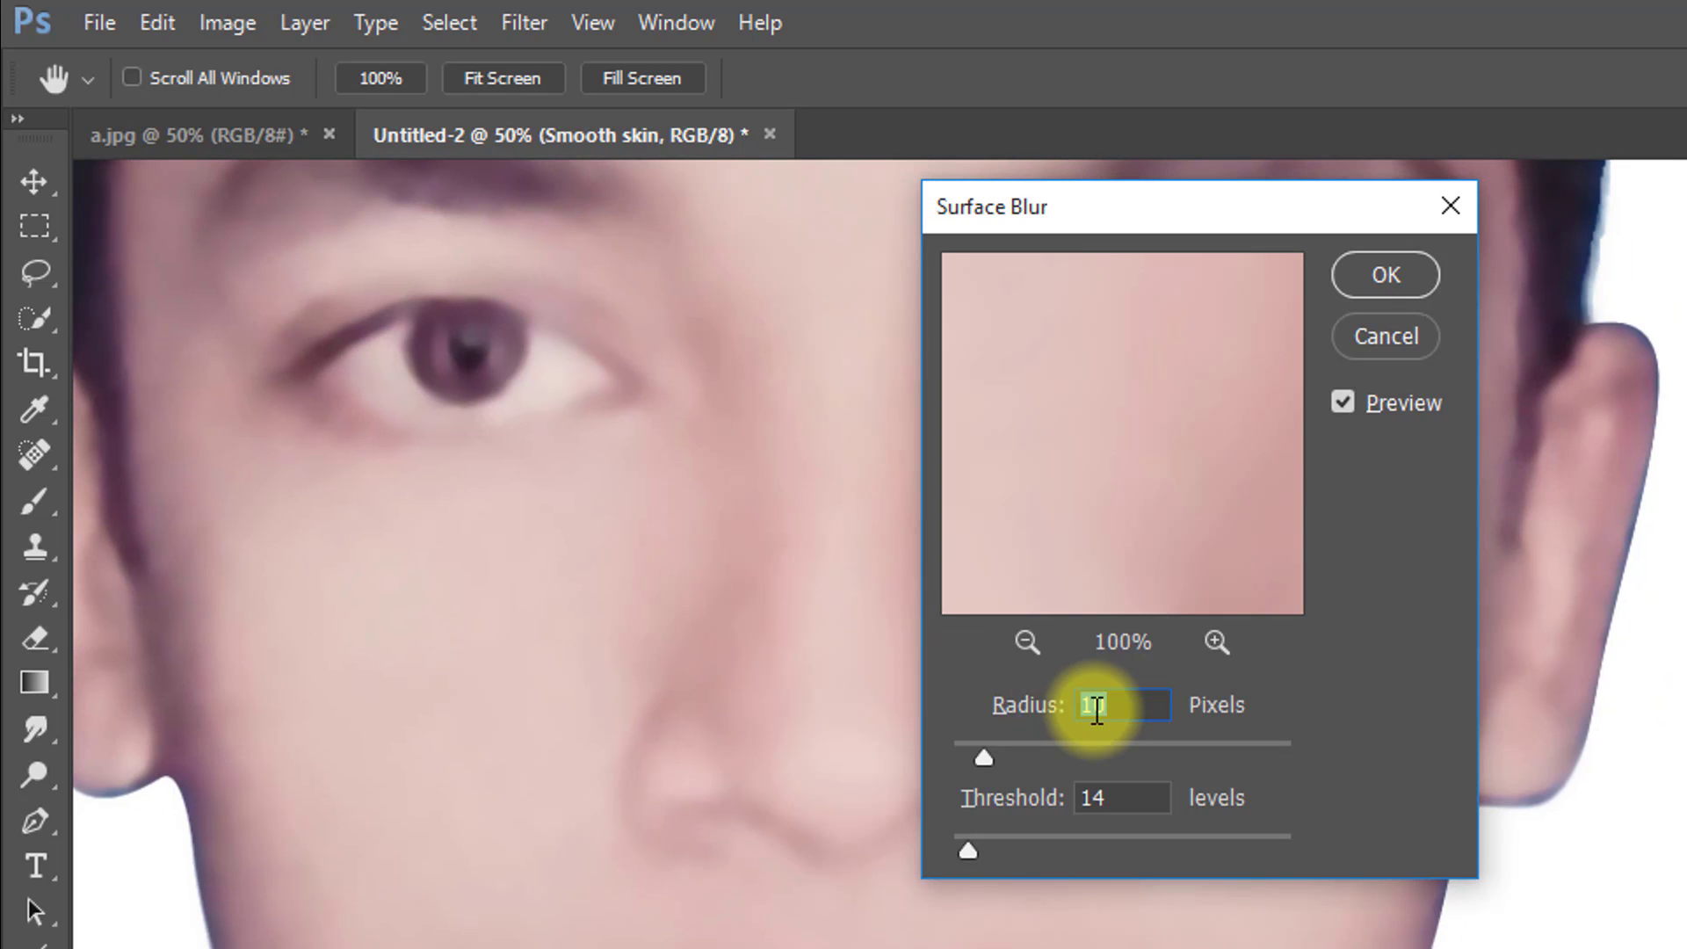
pyautogui.moveTo(1120, 704); pyautogui.dragTo(1049, 705)
pyautogui.write('15')
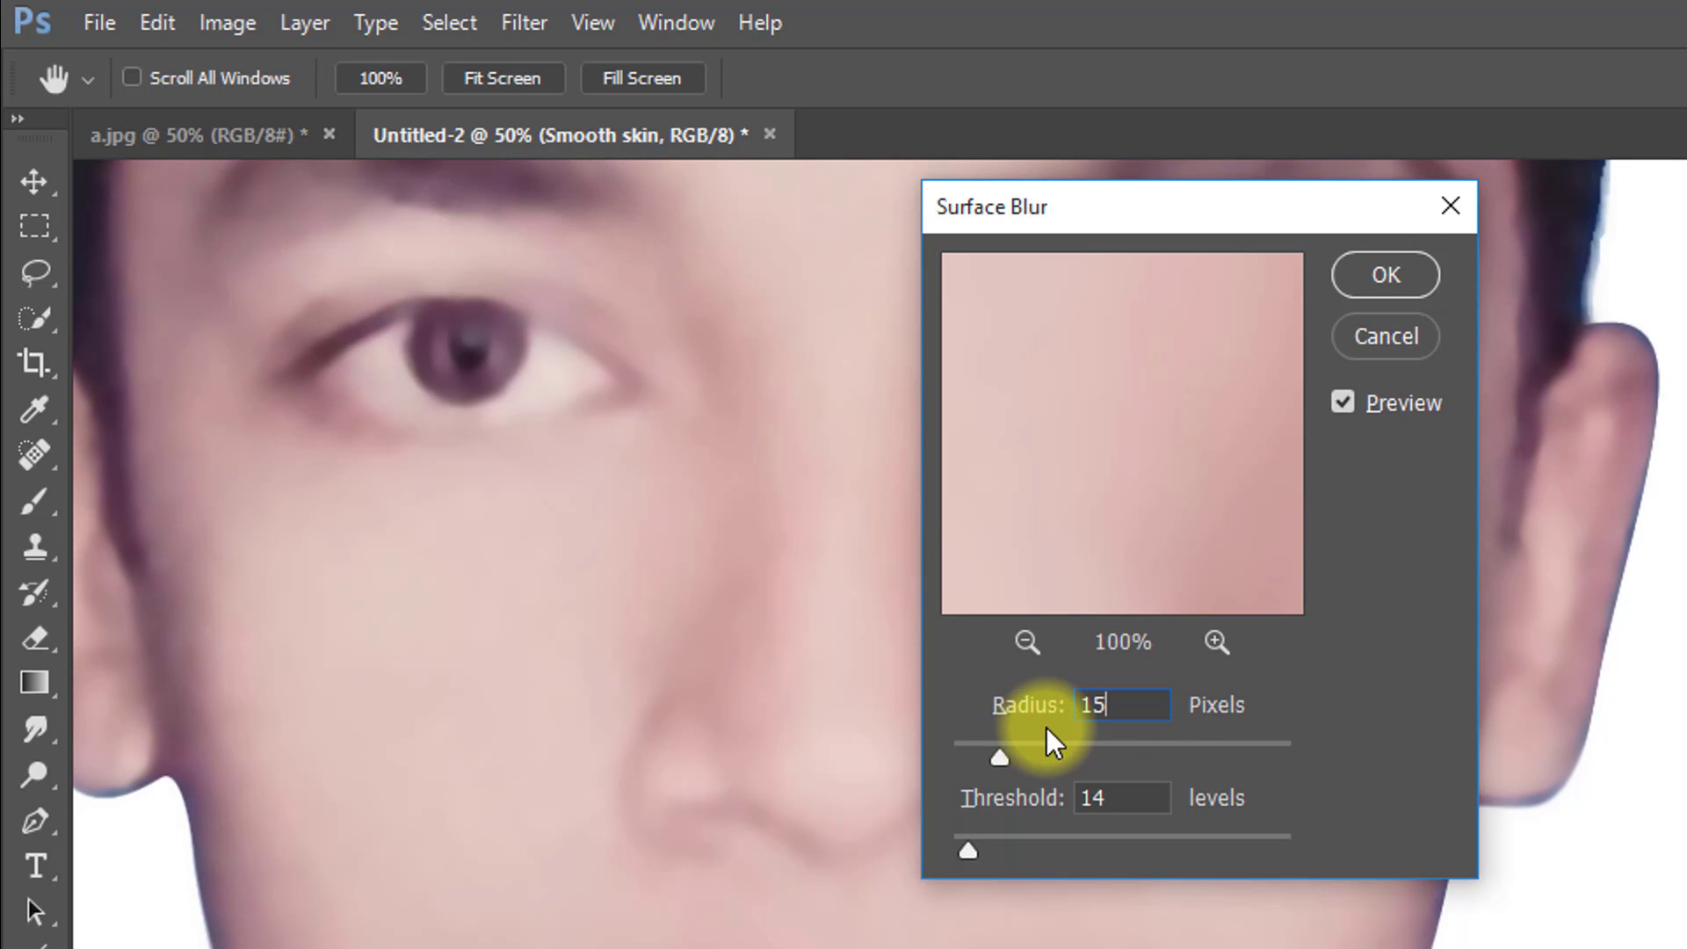
pyautogui.click(1382, 269)
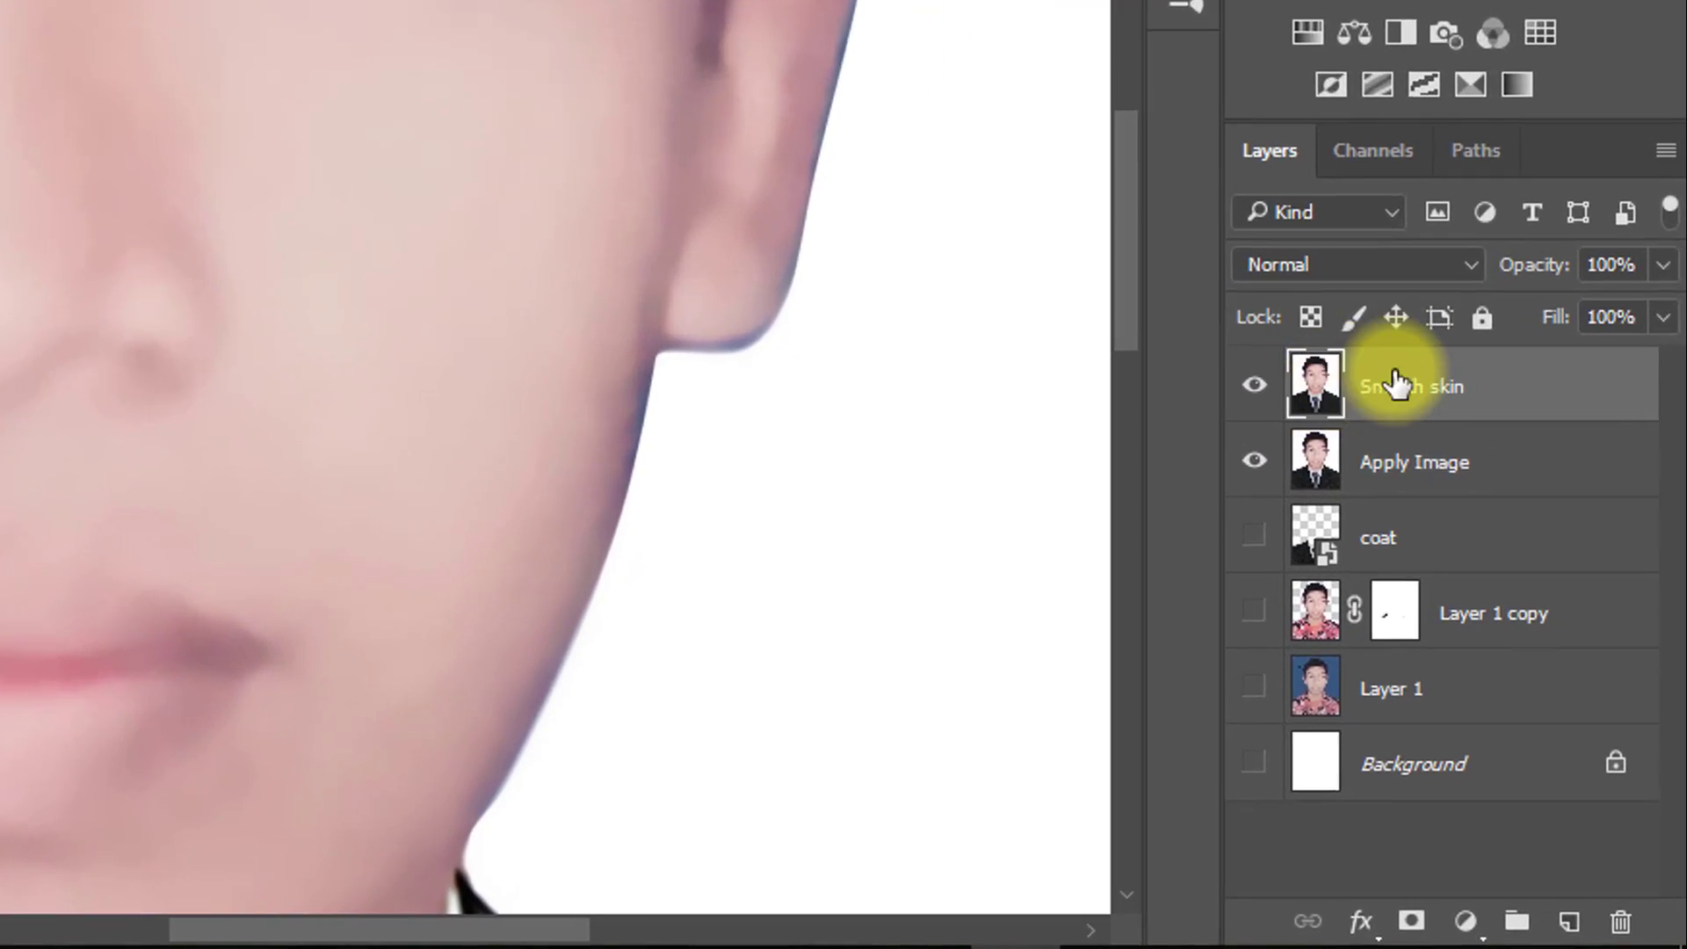
# Add a black layer mask to Smooth skin and ready the Brush tool with white as the foreground color.
pyautogui.press('alt')
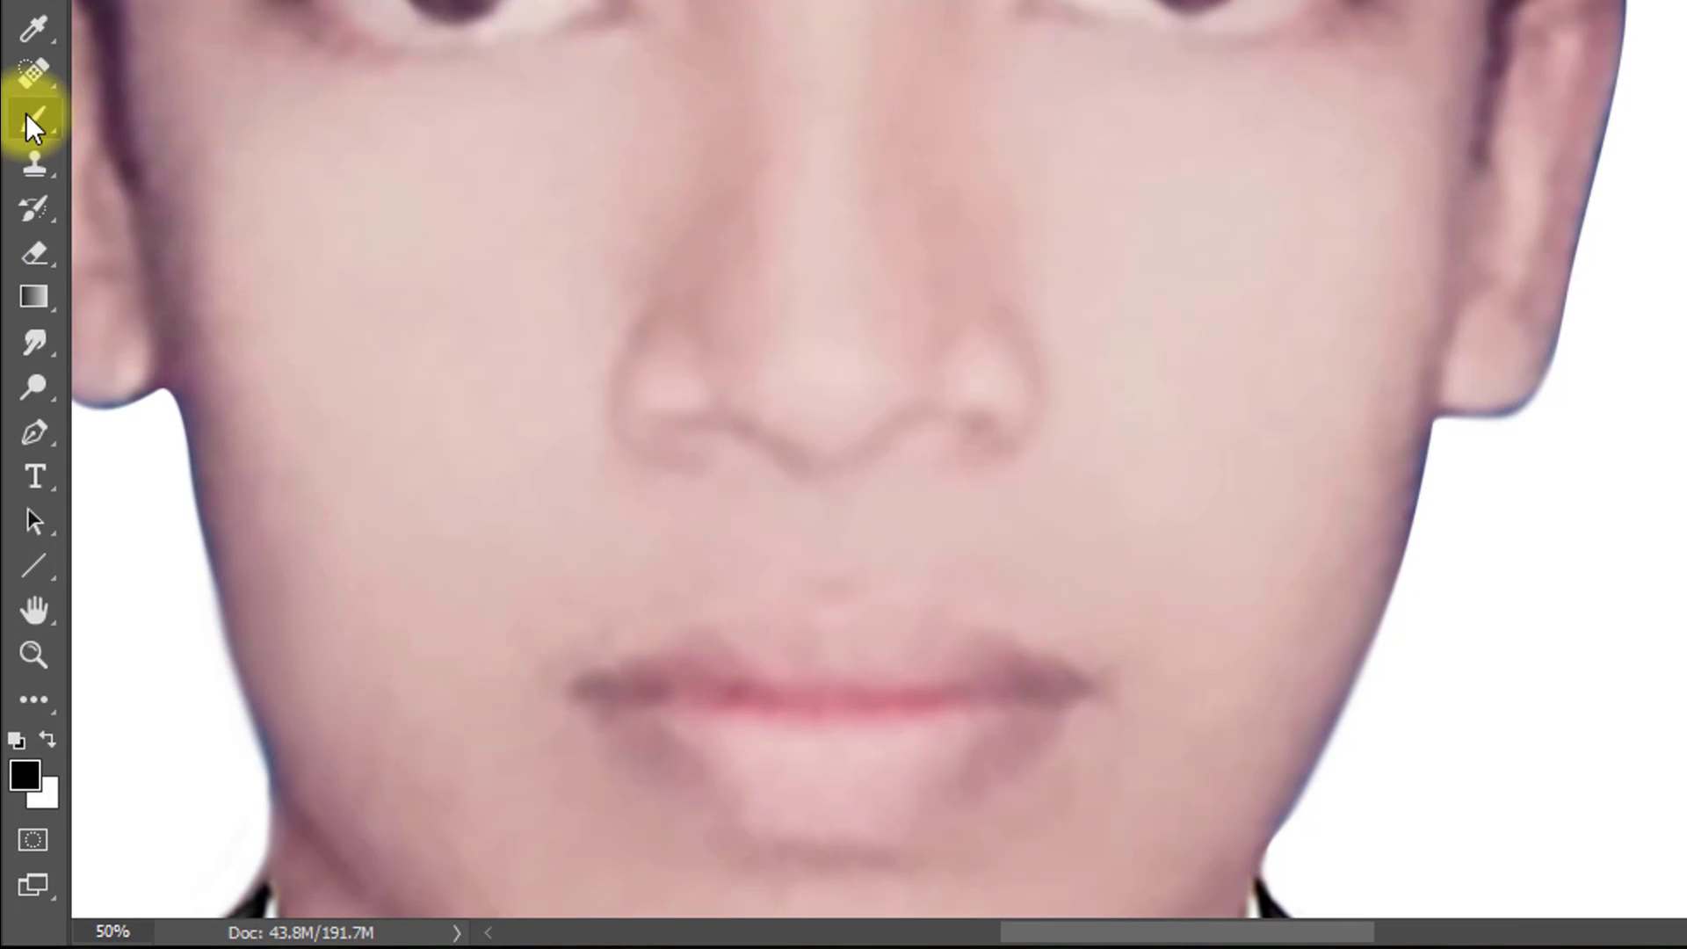
pyautogui.rightClick(25, 112)
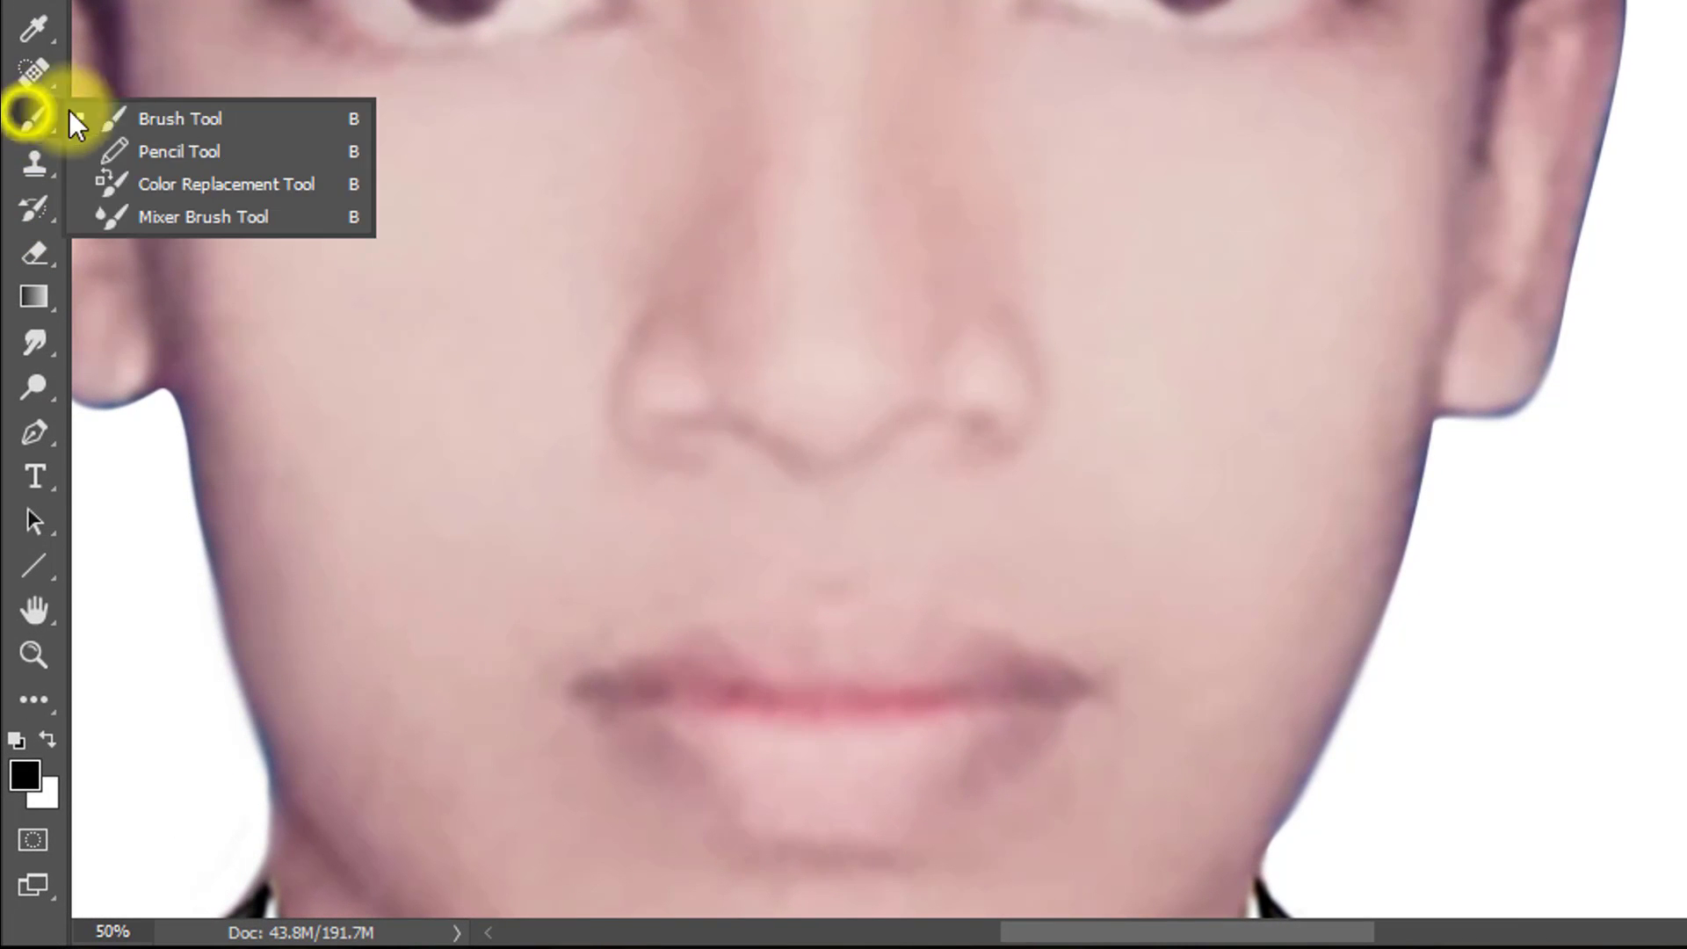
pyautogui.click(179, 110)
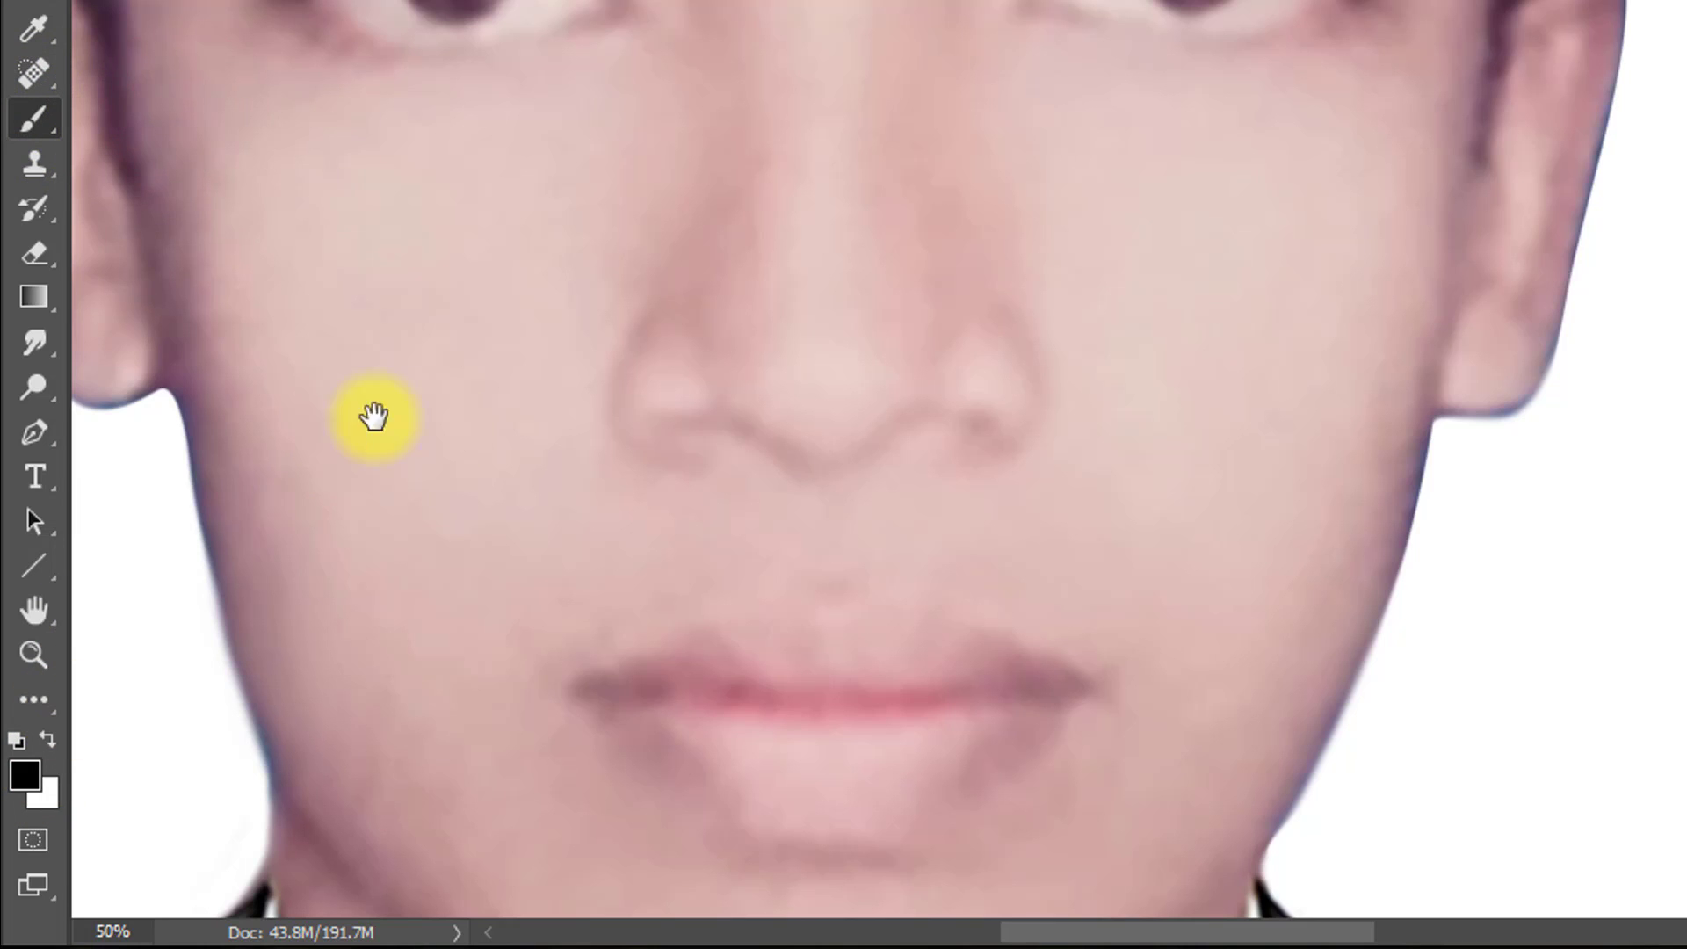
pyautogui.moveTo(373, 416); pyautogui.dragTo(667, 474)
pyautogui.click(49, 735)
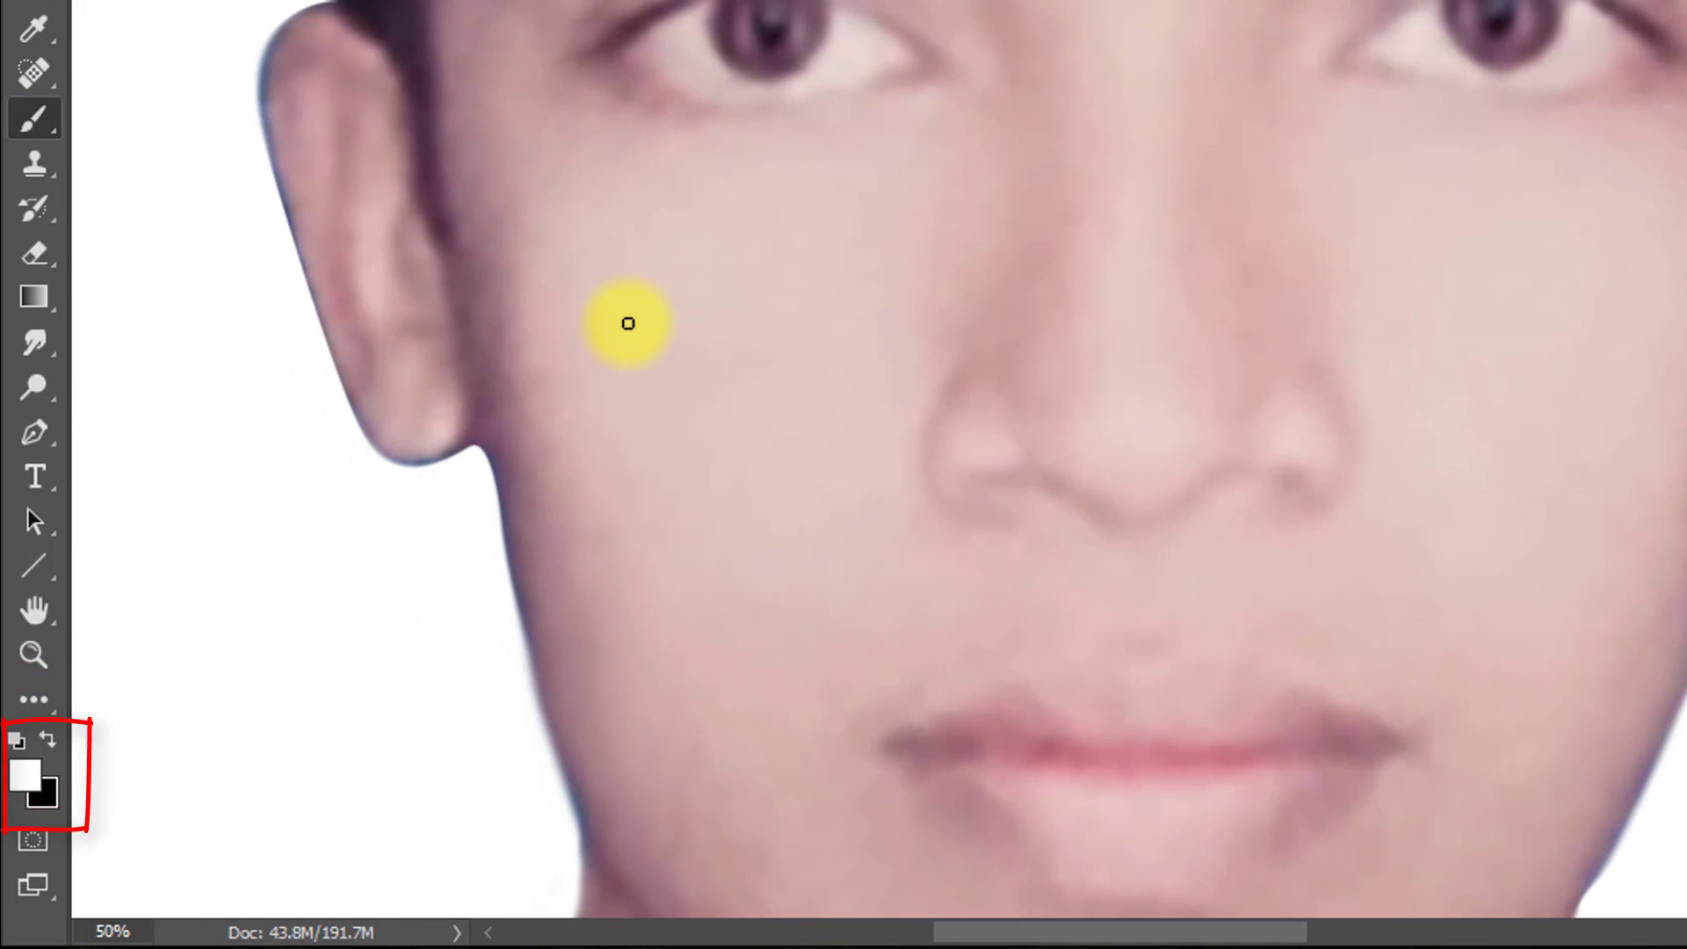
# Paint white on the Smooth skin mask over the cheek below the eye, from the ear side to the nose.
pyautogui.moveTo(531, 245); pyautogui.dragTo(559, 413)
pyautogui.moveTo(514, 272); pyautogui.dragTo(541, 376)
pyautogui.moveTo(542, 390); pyautogui.dragTo(576, 539)
pyautogui.moveTo(596, 586); pyautogui.dragTo(599, 607)
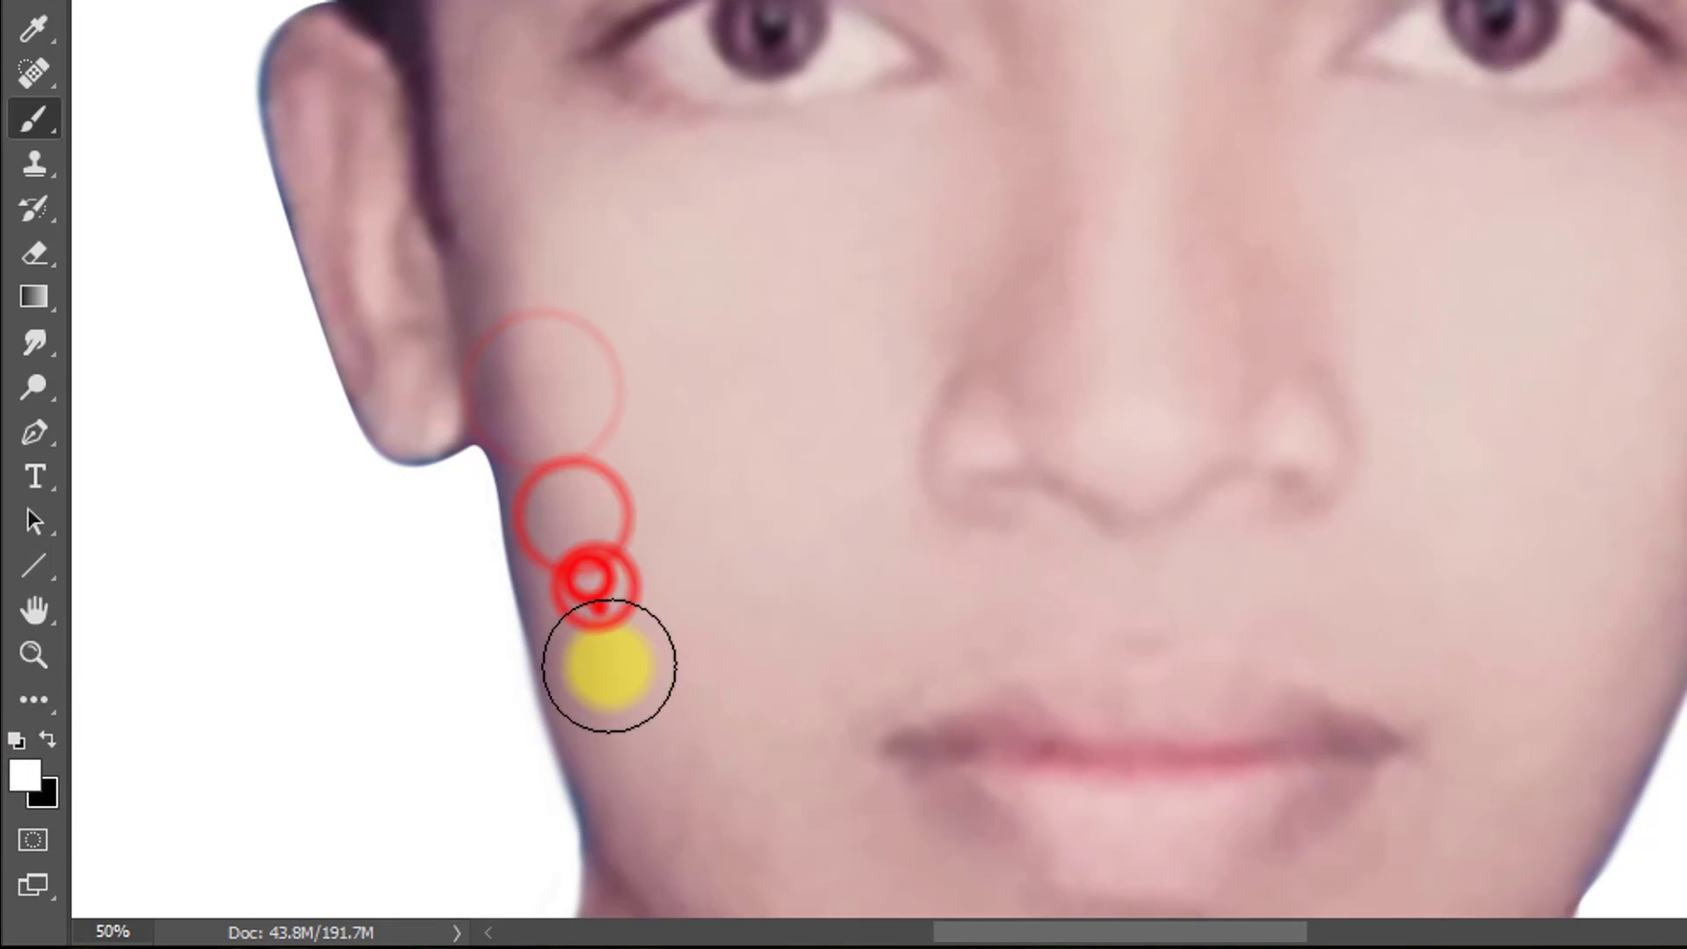
pyautogui.click(593, 601)
pyautogui.click(914, 369)
pyautogui.click(914, 211)
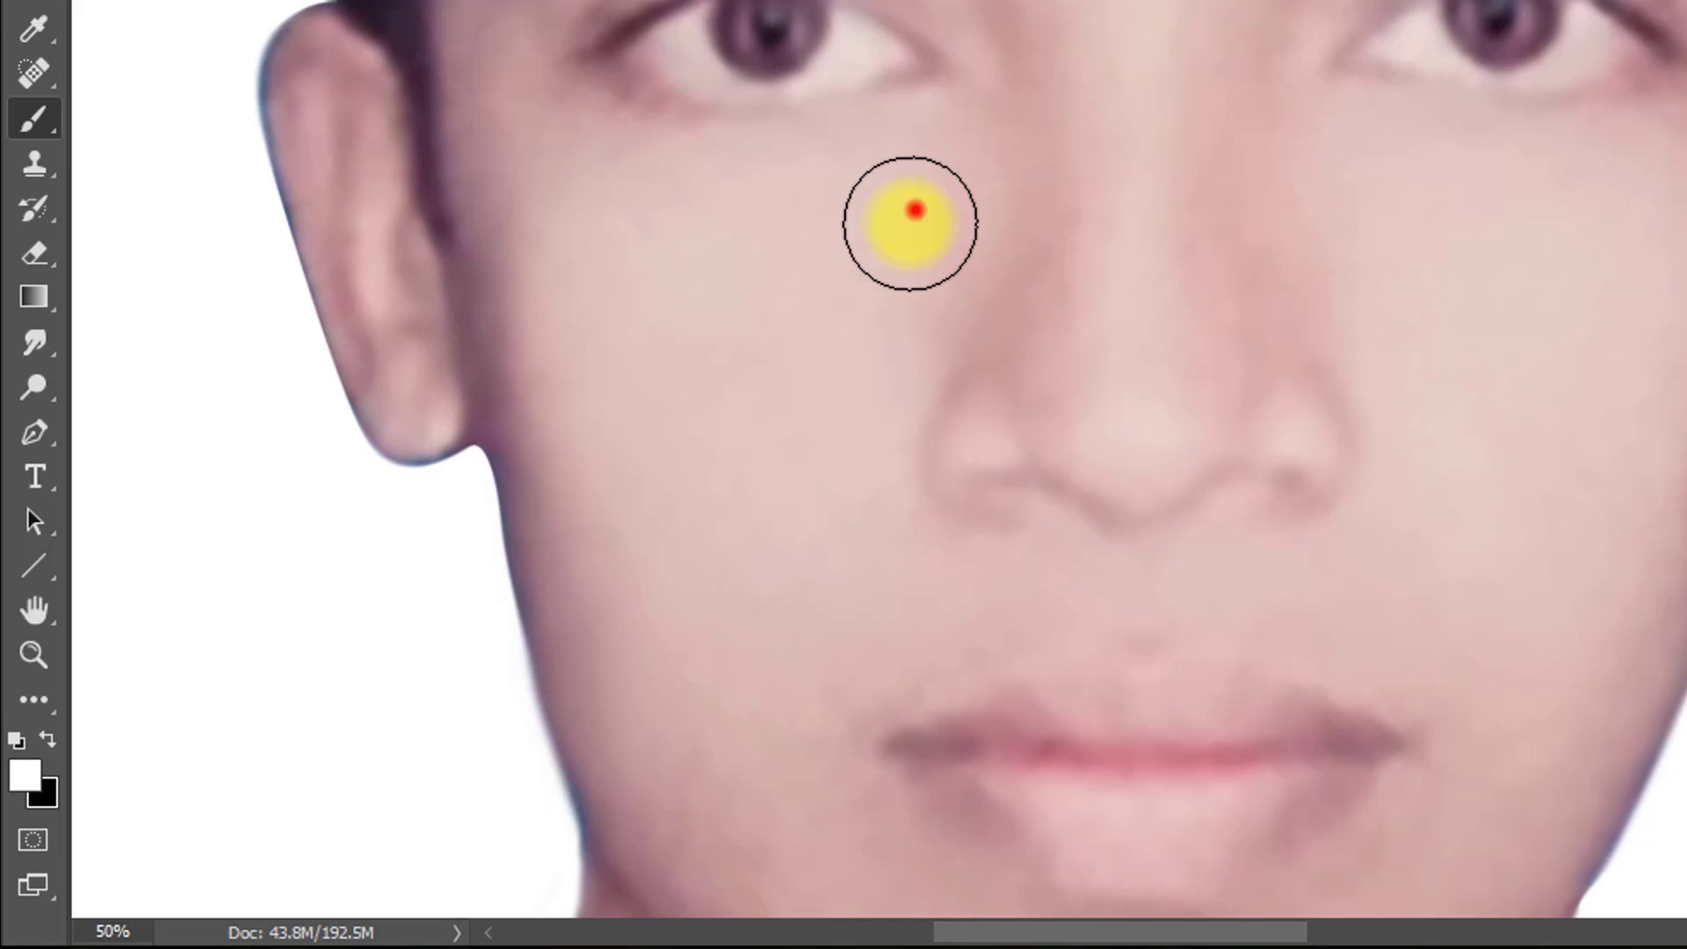
# Paint white on the Smooth skin mask across the forehead above the eyebrows.
pyautogui.press('space')
pyautogui.moveTo(896, 245); pyautogui.dragTo(835, 671)
pyautogui.click(914, 2)
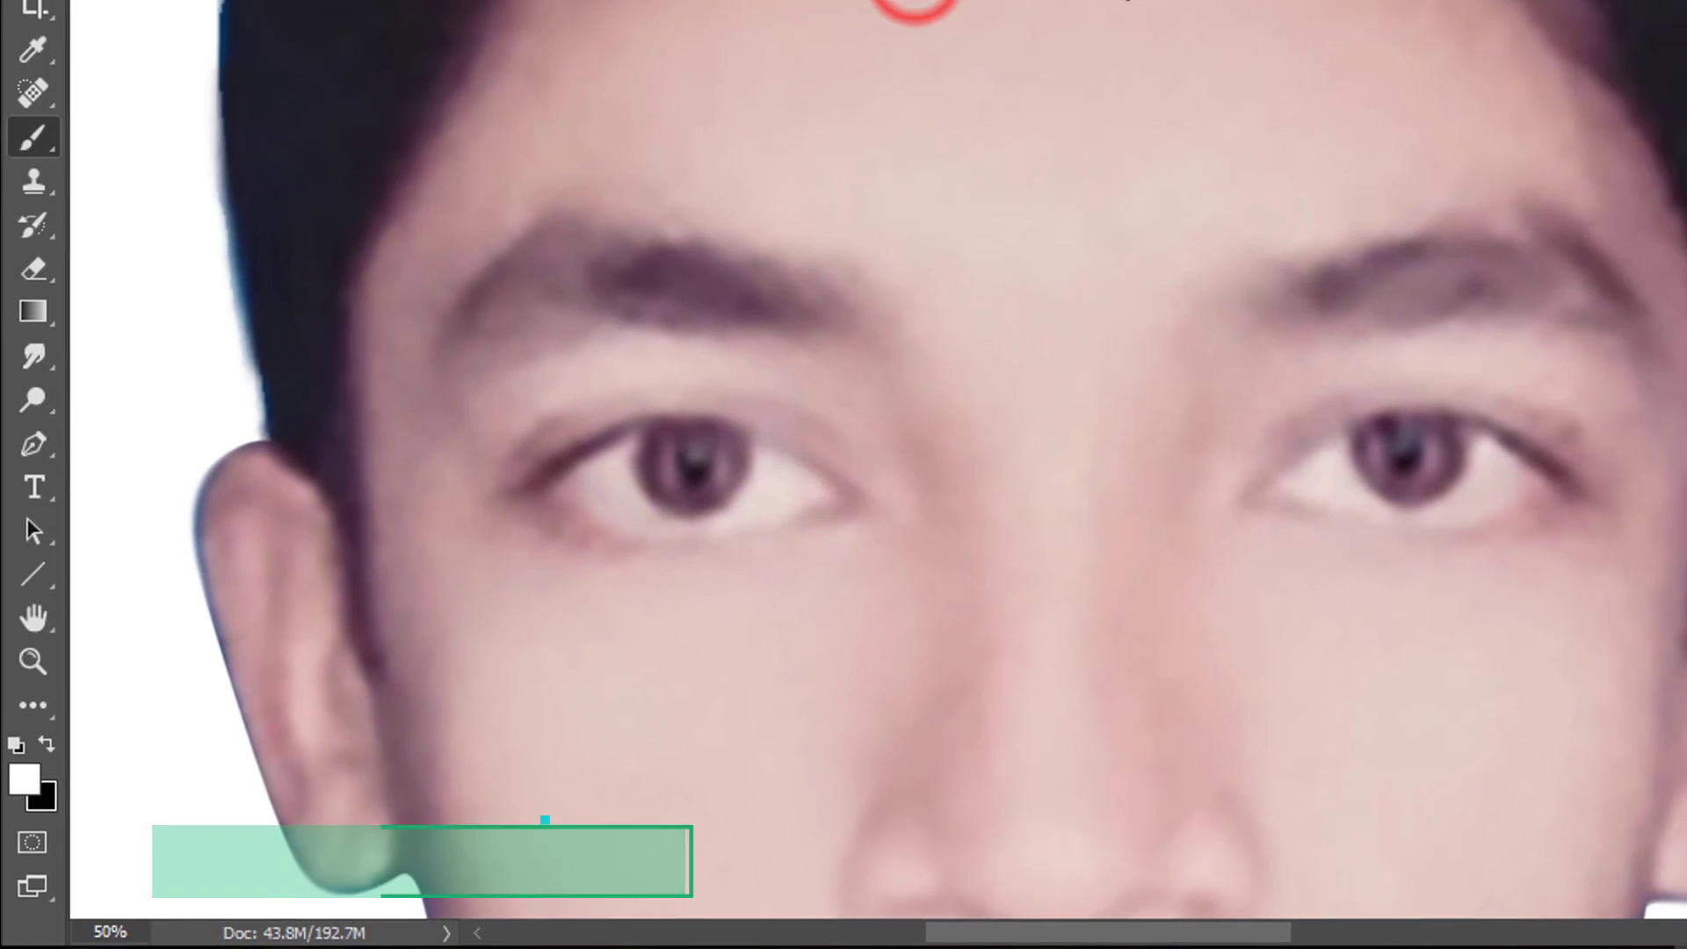
pyautogui.click(738, 140)
pyautogui.moveTo(689, 162); pyautogui.dragTo(843, 154)
pyautogui.press('space')
pyautogui.moveTo(851, 257)
pyautogui.mouseDown()
pyautogui.moveTo(806, 326)
pyautogui.moveTo(674, 279)
pyautogui.mouseUp()
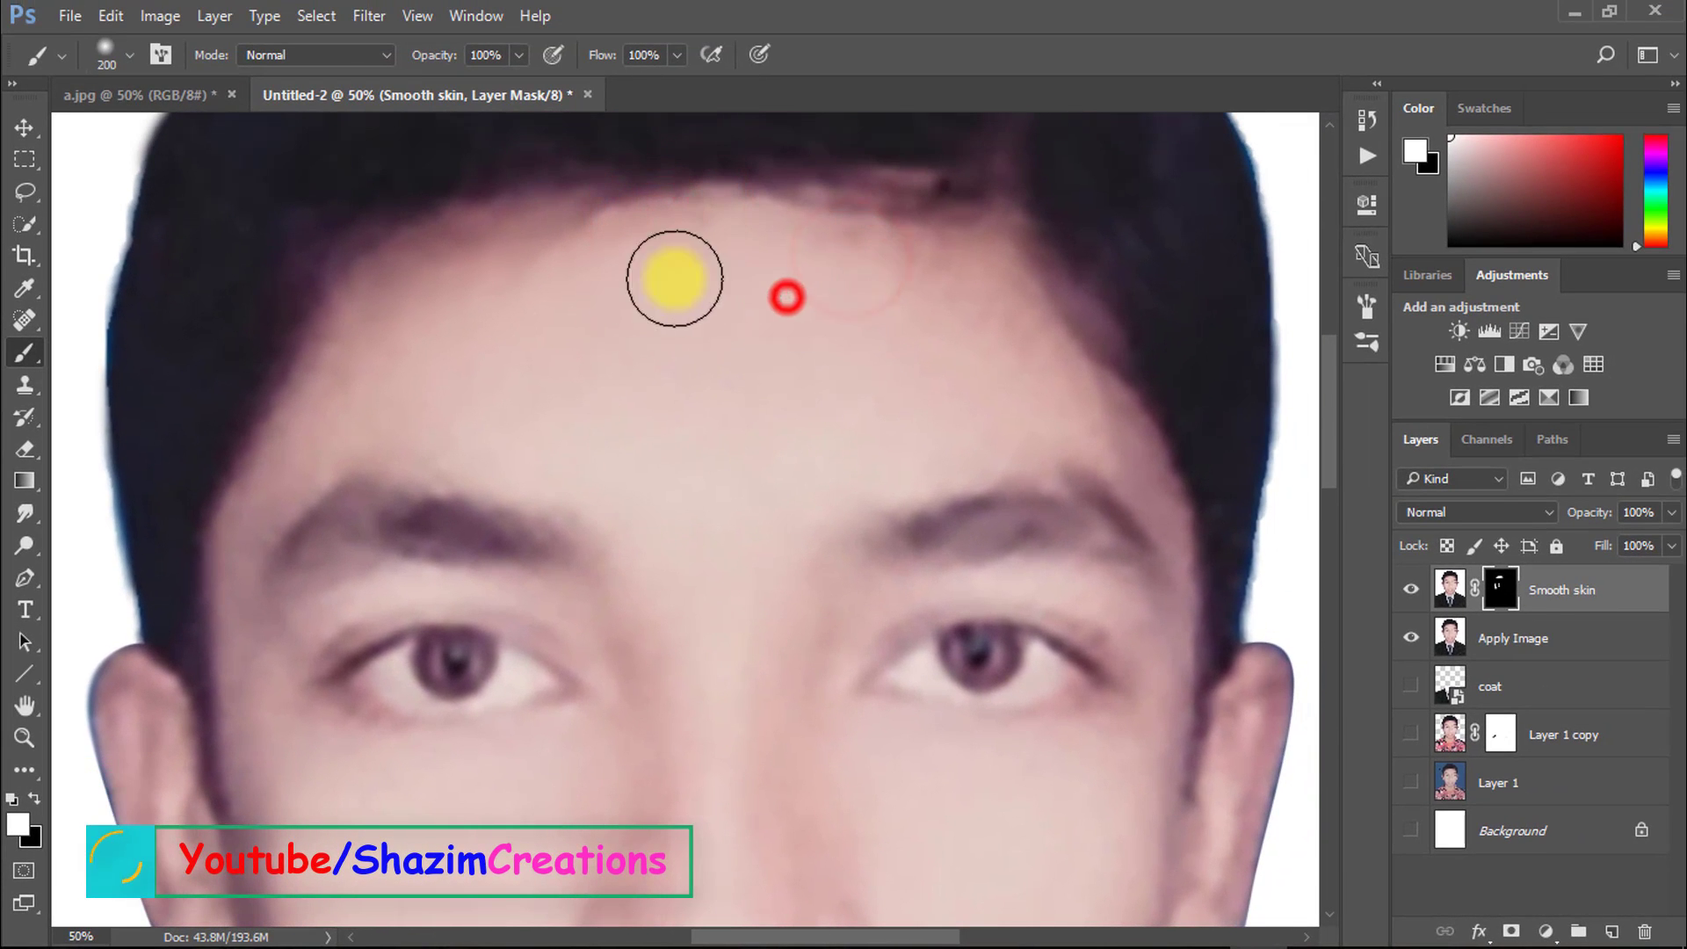
pyautogui.moveTo(795, 278); pyautogui.dragTo(926, 309)
pyautogui.moveTo(826, 318); pyautogui.dragTo(515, 275)
# Lower the brush to 77% opacity and 66% flow and paint the mask over the forehead, nose and lower cheek.
pyautogui.moveTo(437, 57); pyautogui.dragTo(418, 60)
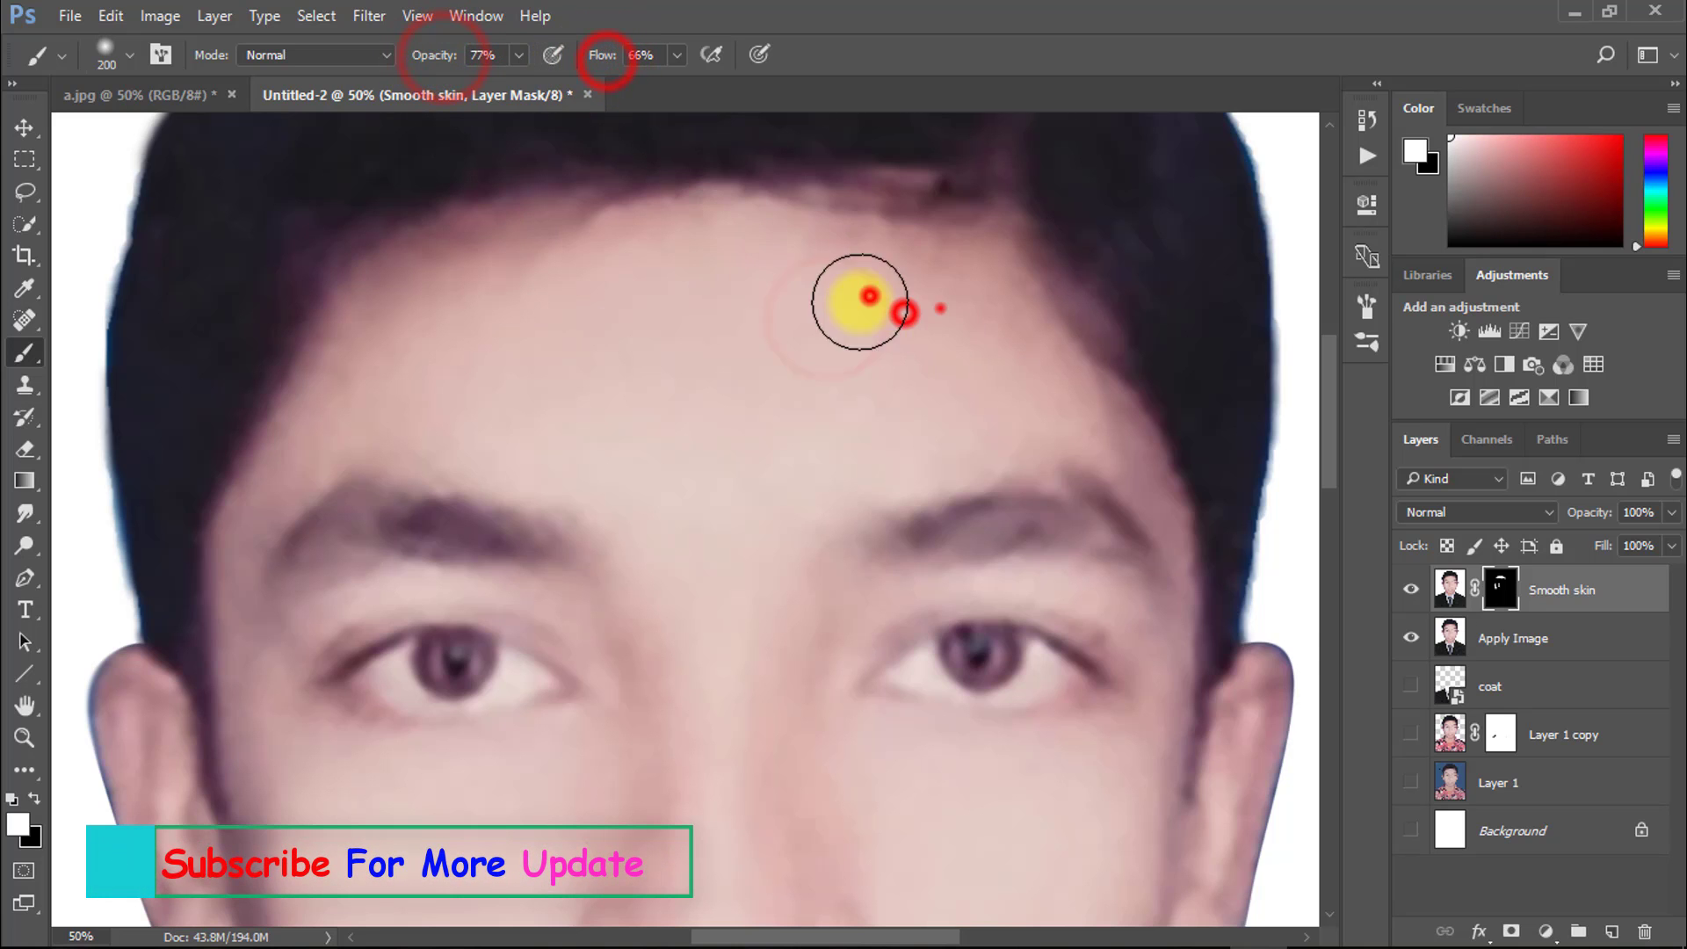
pyautogui.moveTo(828, 256); pyautogui.dragTo(878, 303)
pyautogui.moveTo(712, 474); pyautogui.dragTo(729, 598)
pyautogui.moveTo(753, 648); pyautogui.dragTo(682, 351)
pyautogui.moveTo(802, 493); pyautogui.dragTo(786, 571)
pyautogui.moveTo(978, 561); pyautogui.dragTo(1013, 549)
pyautogui.moveTo(1005, 758); pyautogui.dragTo(1019, 645)
pyautogui.moveTo(906, 729); pyautogui.dragTo(972, 592)
pyautogui.moveTo(993, 499); pyautogui.dragTo(974, 612)
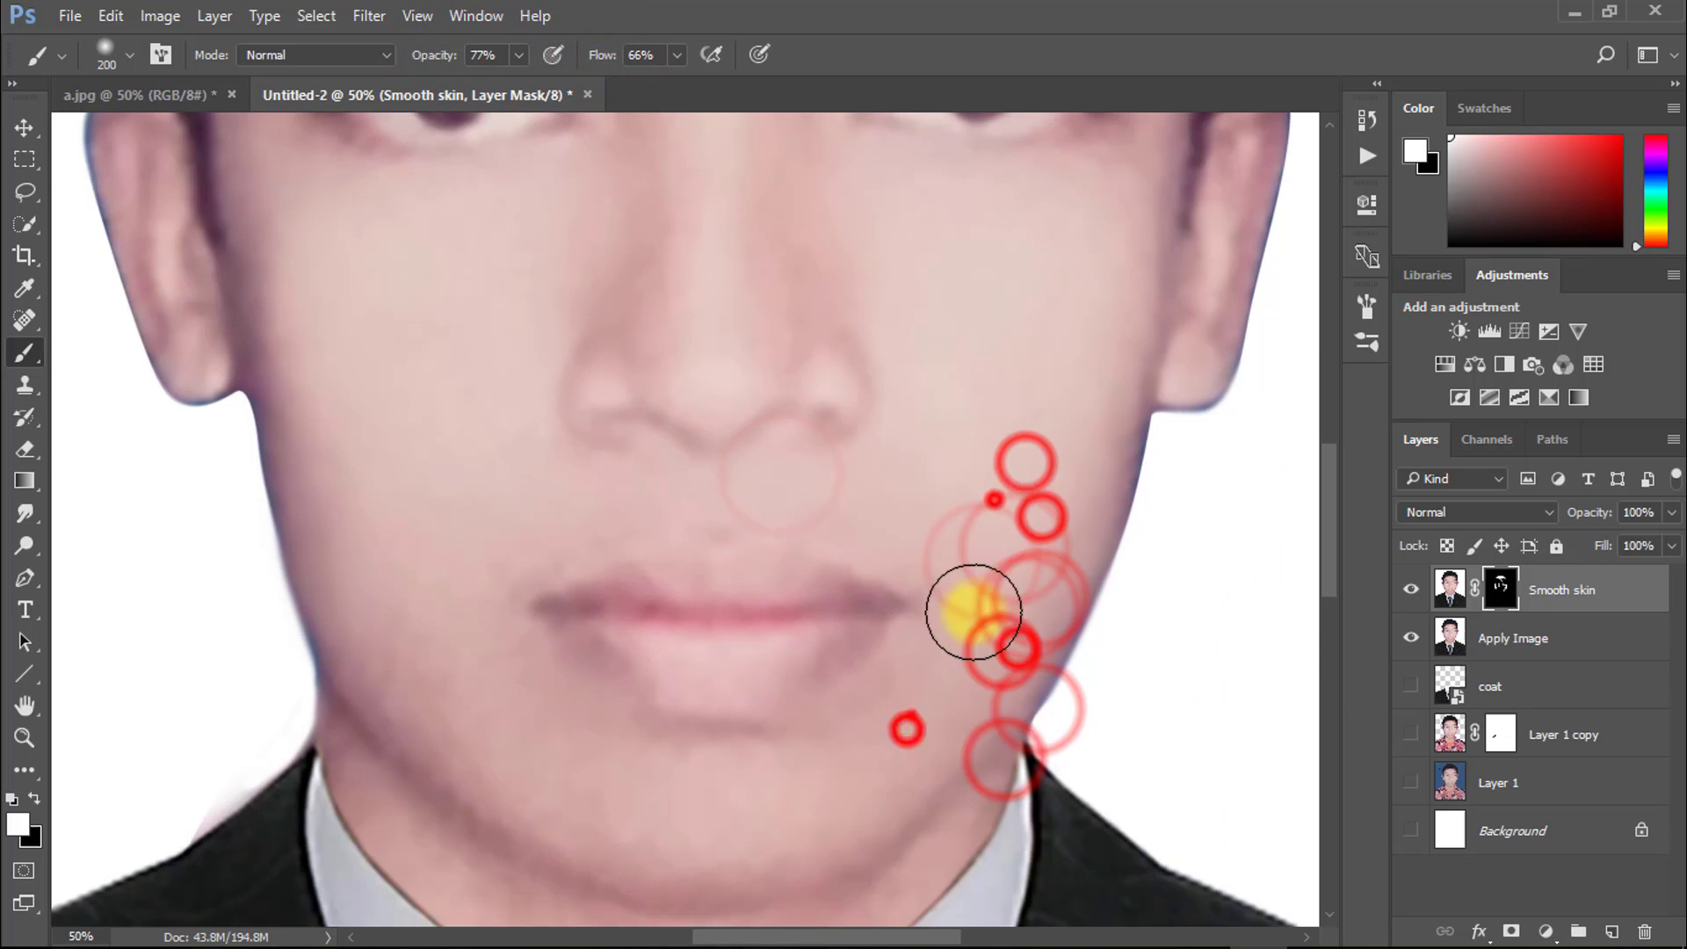
# Reduce the brush opacity to 33% and paint the mask over the chin and jaw around the mouth.
pyautogui.scroll(-3, 878, 597)
pyautogui.moveTo(433, 53); pyautogui.dragTo(400, 54)
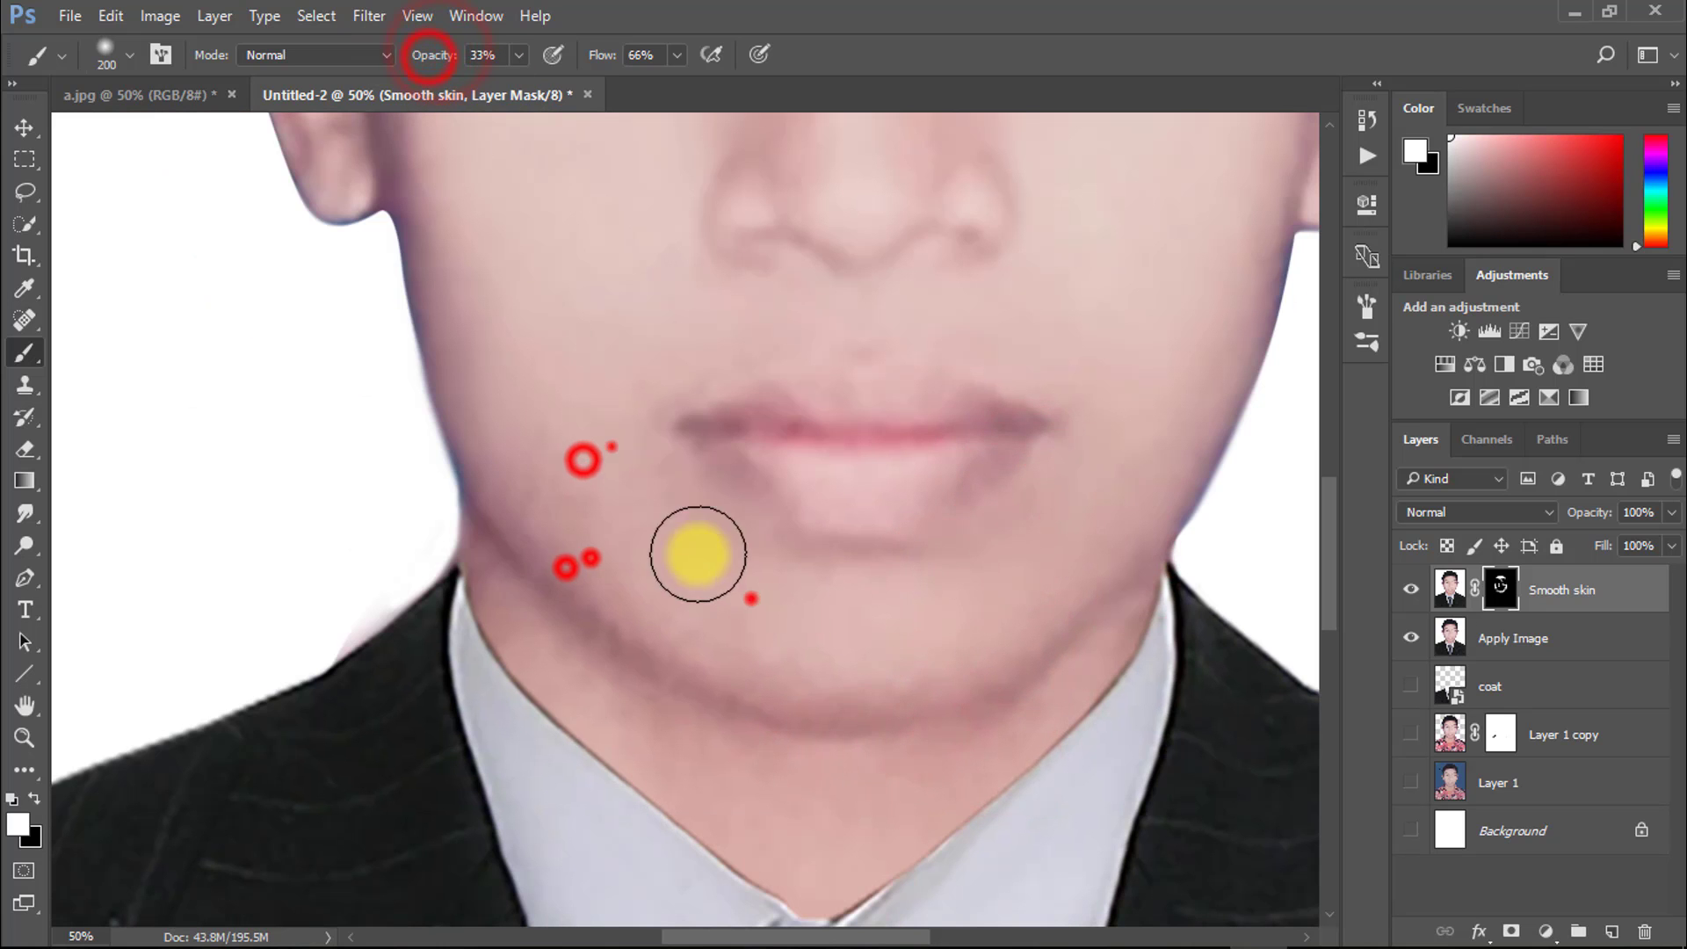
pyautogui.click(764, 539)
pyautogui.click(949, 576)
pyautogui.click(952, 633)
pyautogui.click(546, 677)
pyautogui.click(659, 723)
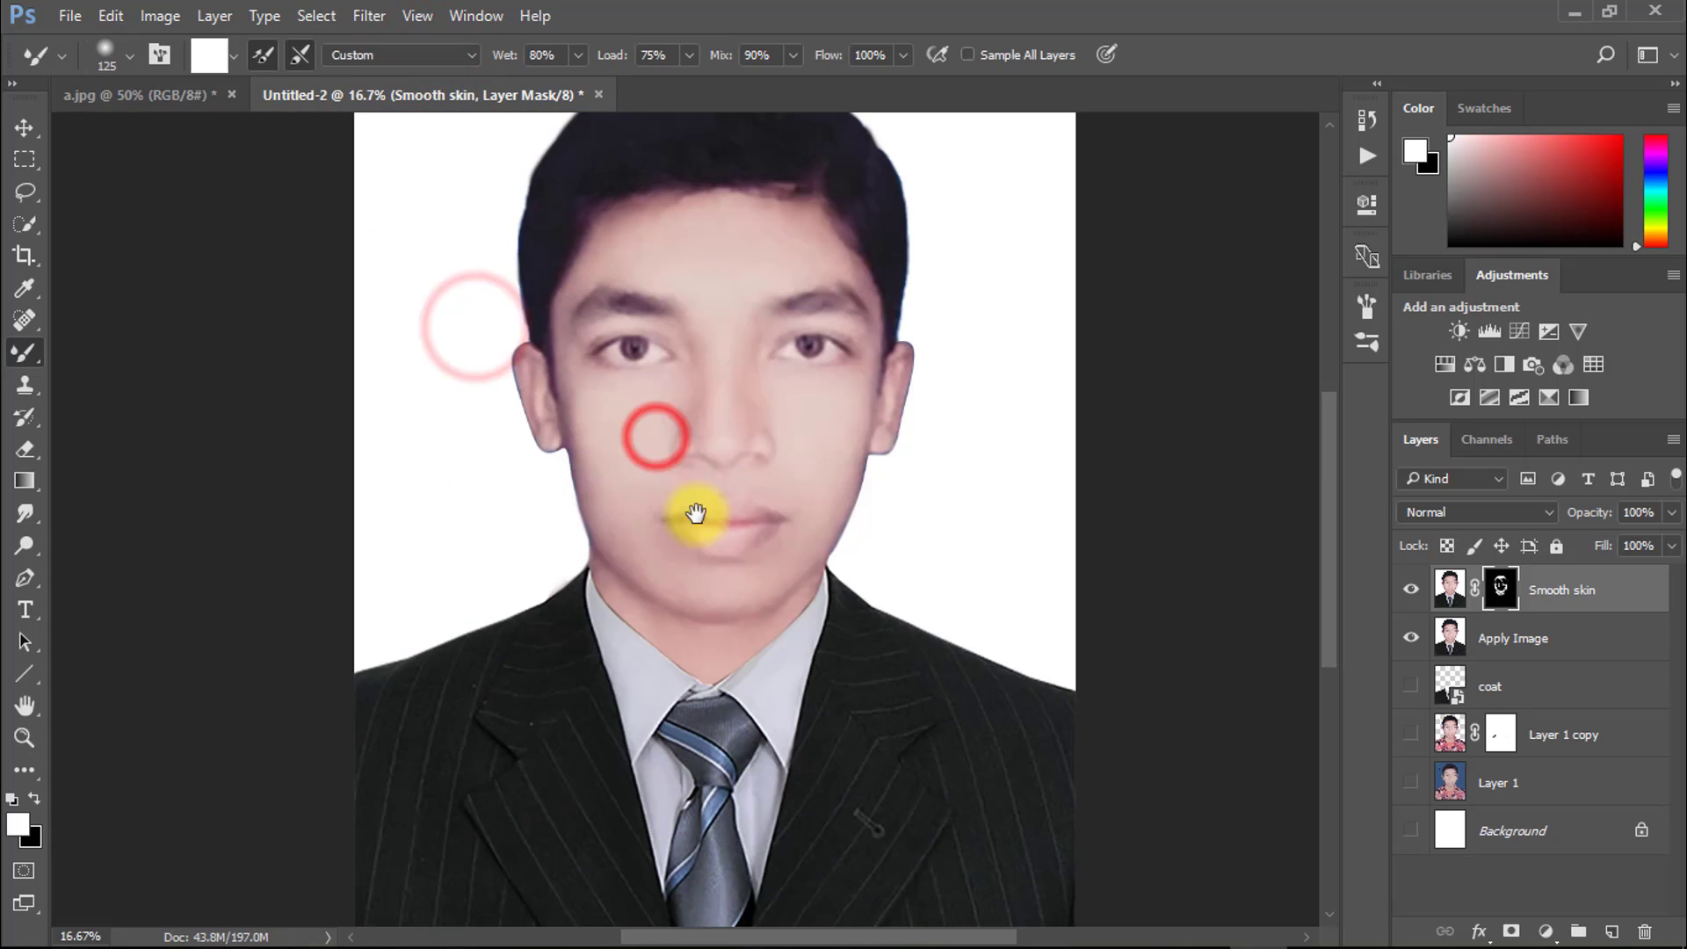
# Stamp all visible layers into a new merged layer above Smooth skin and select it.
pyautogui.click(776, 286)
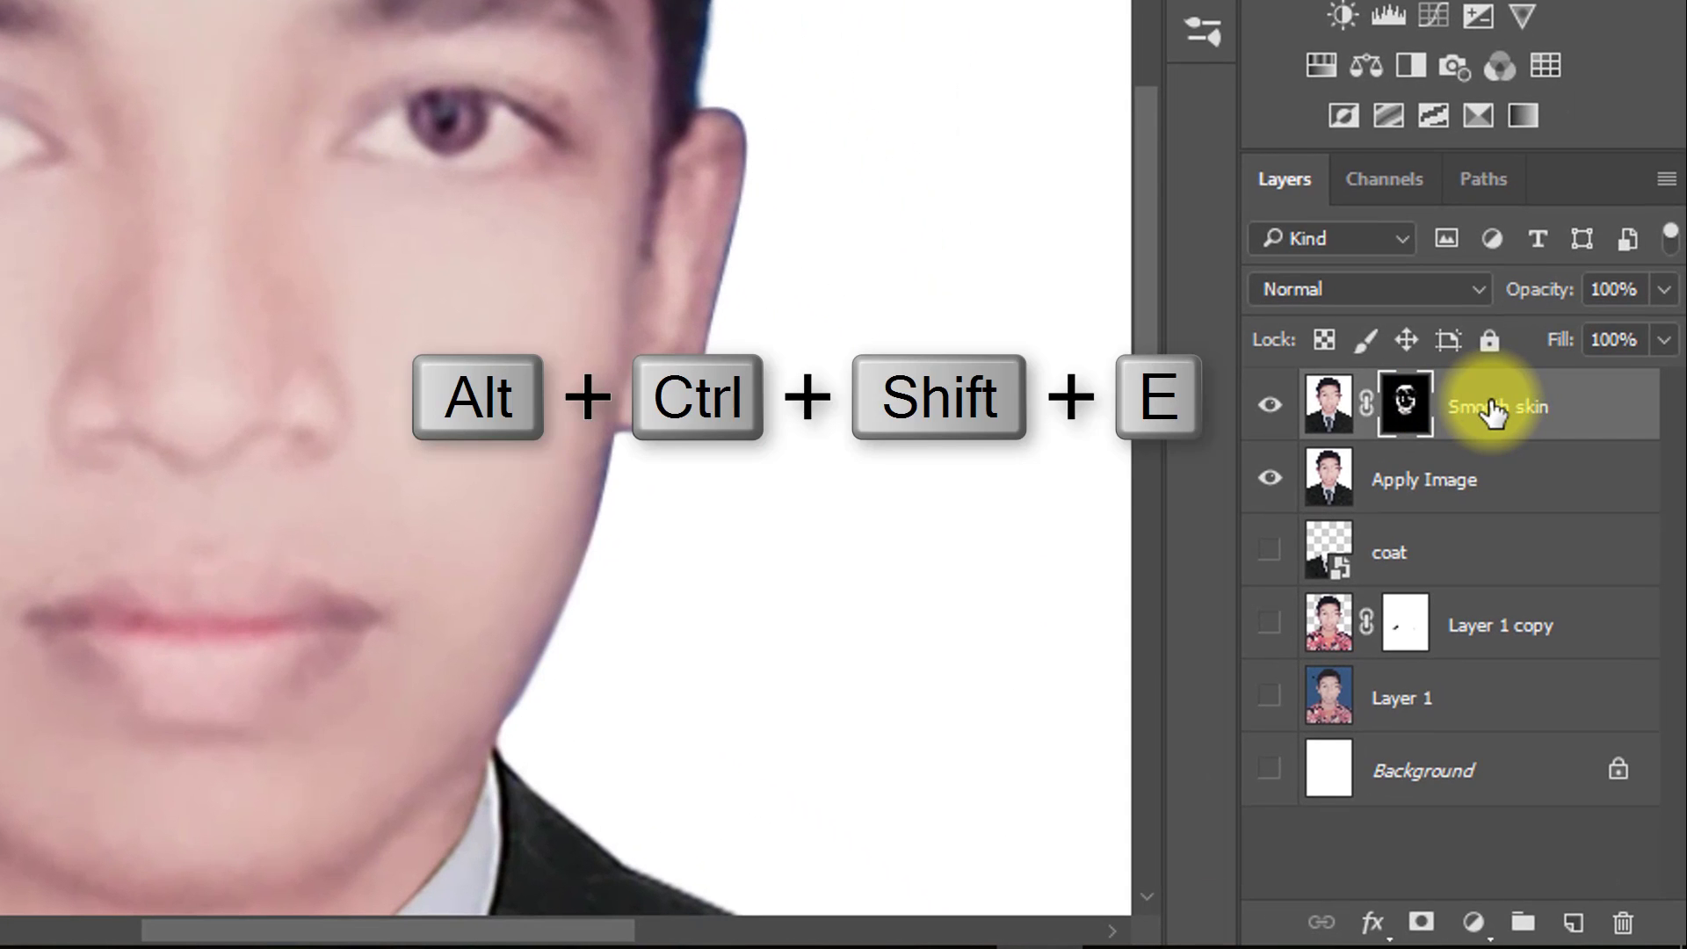
pyautogui.hotkey('alt', 'ctrl', 'shift', 'e')
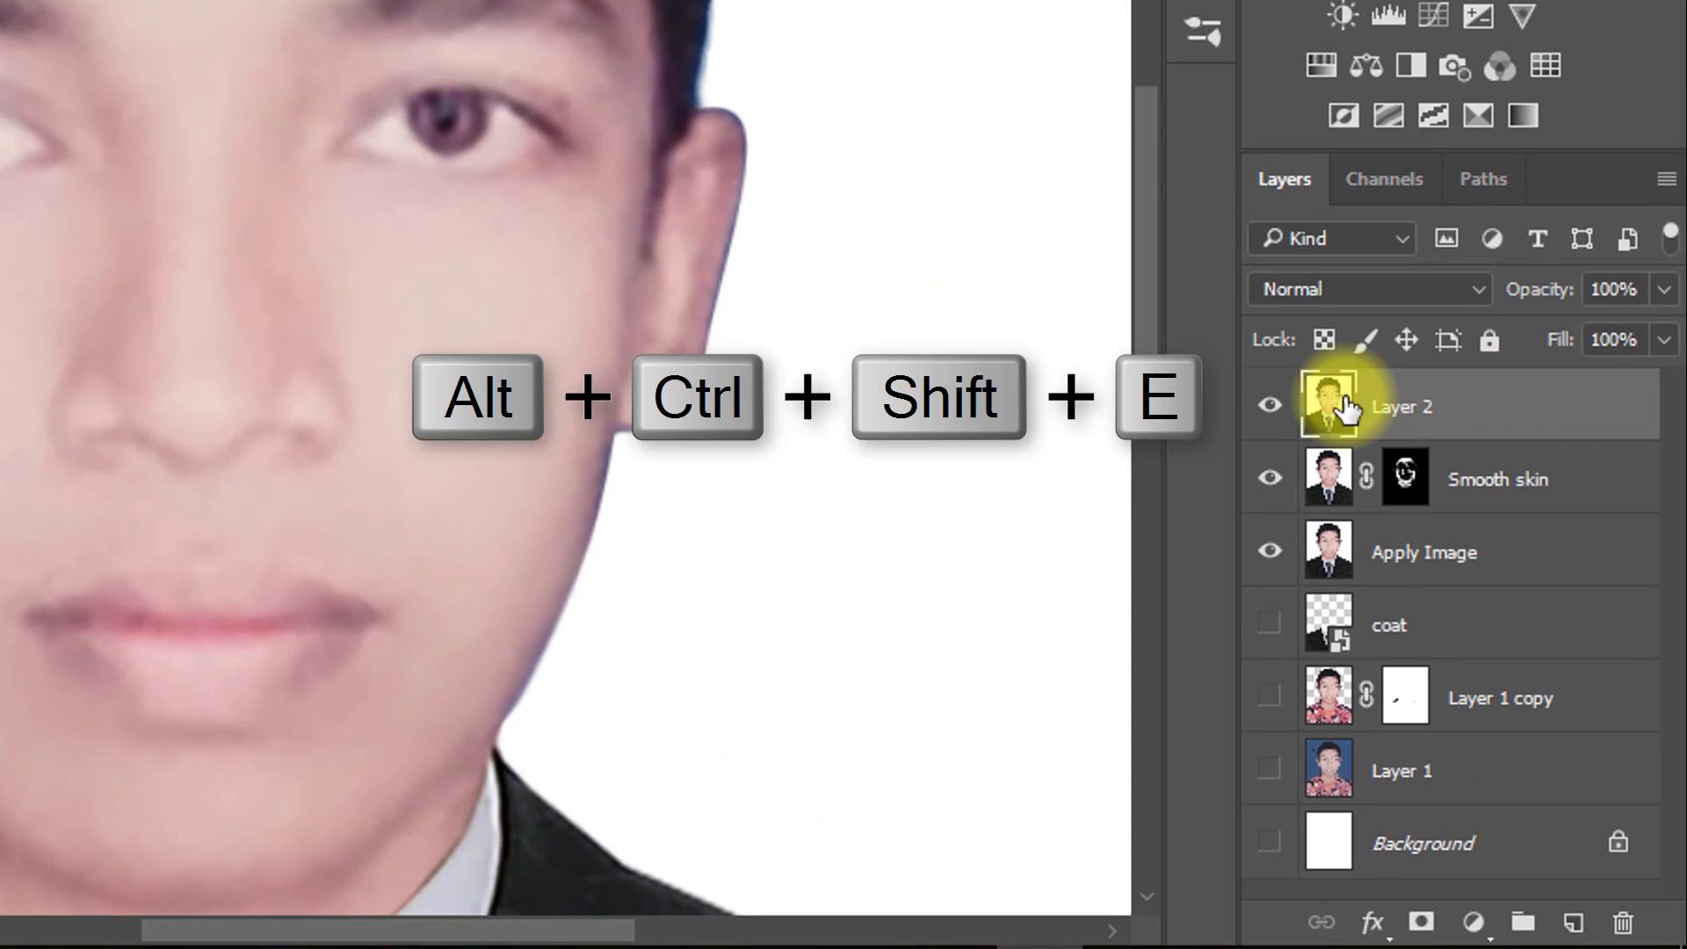
pyautogui.click(1423, 406)
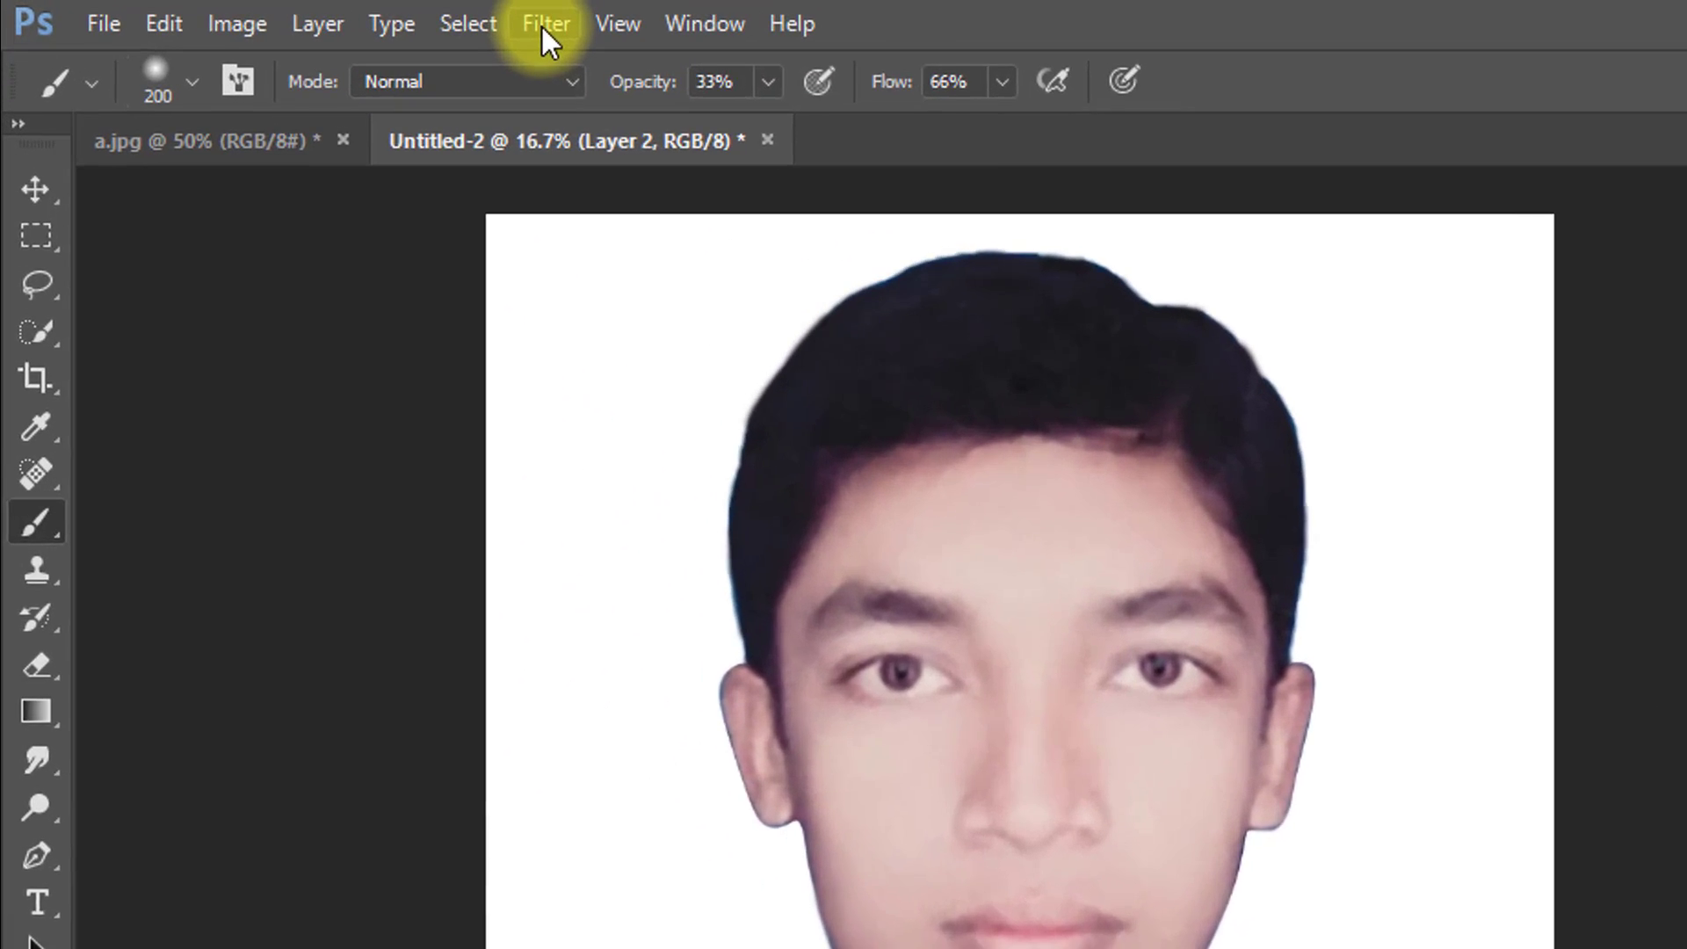
# Apply Reduce Noise to the merged portrait layer with Strength 10, Preserve Details 0%, Reduce Color Noise 0% and Sharpen Details 13%.
pyautogui.click(543, 26)
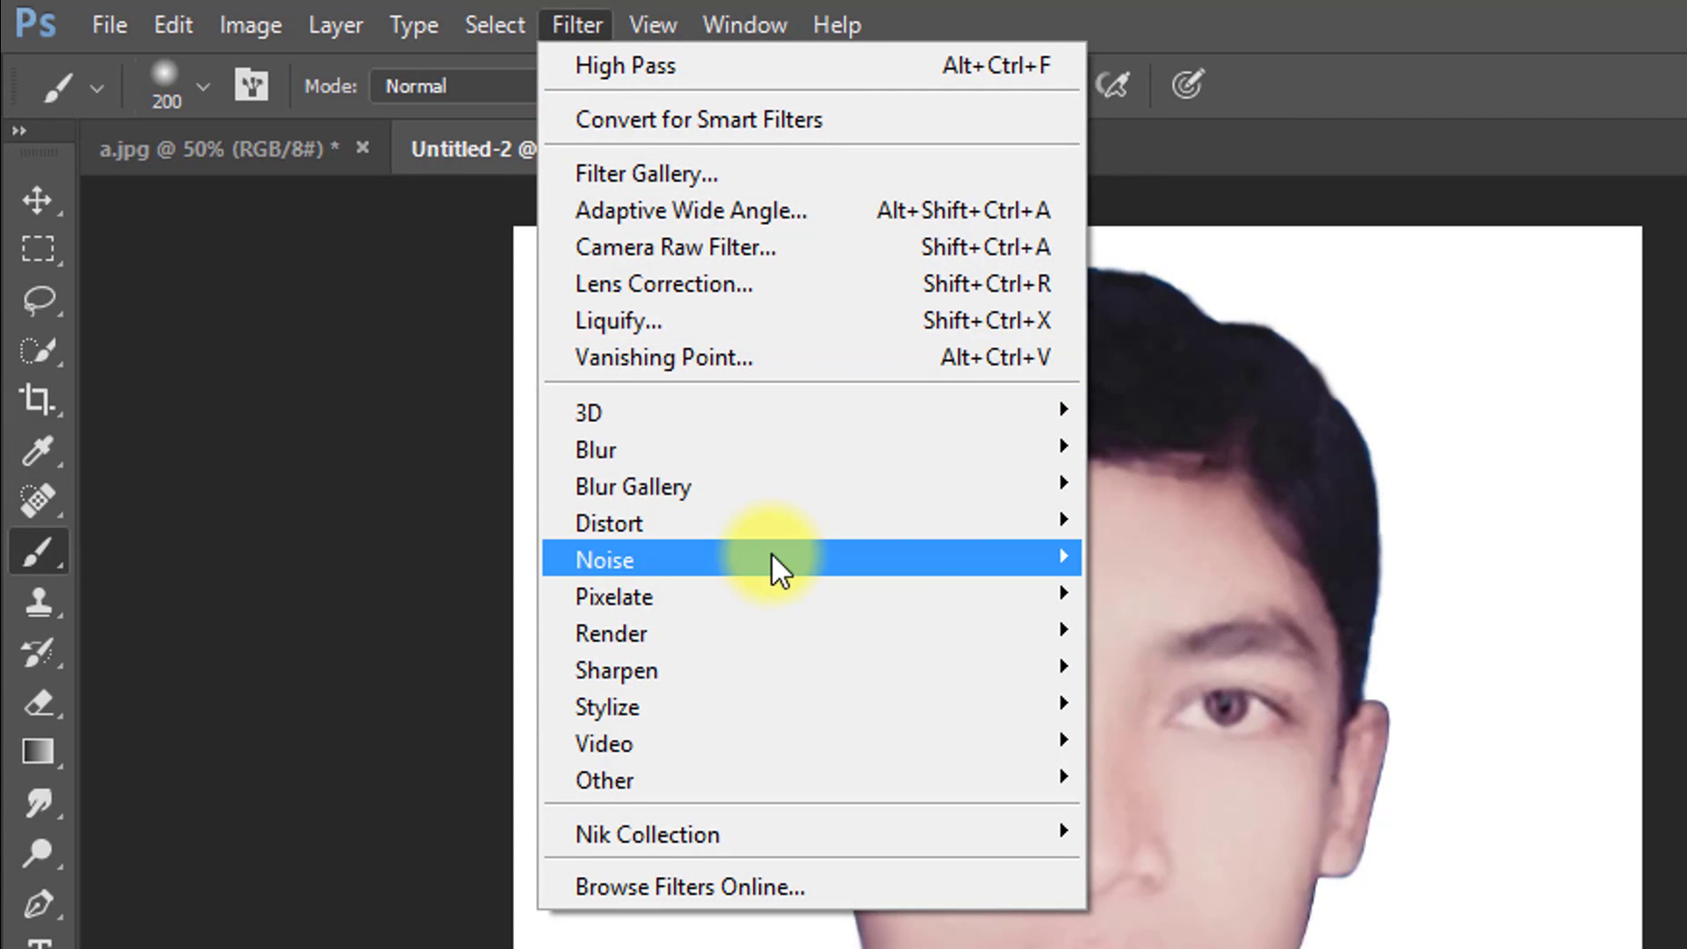
pyautogui.moveTo(771, 560)
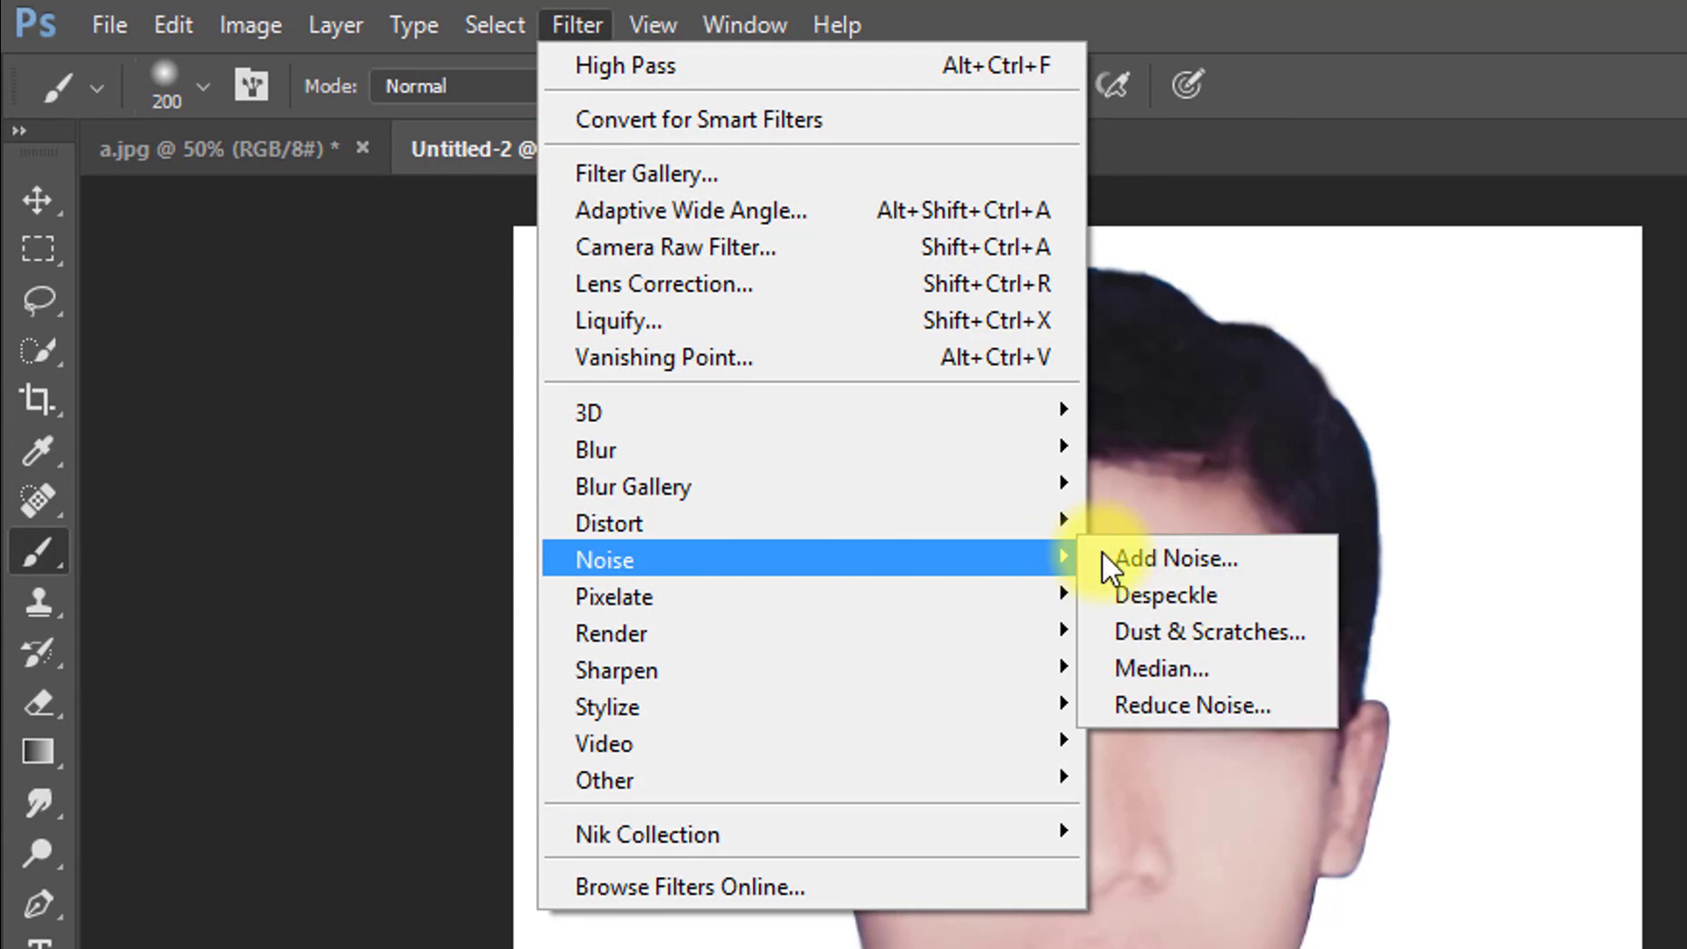
pyautogui.click(1231, 705)
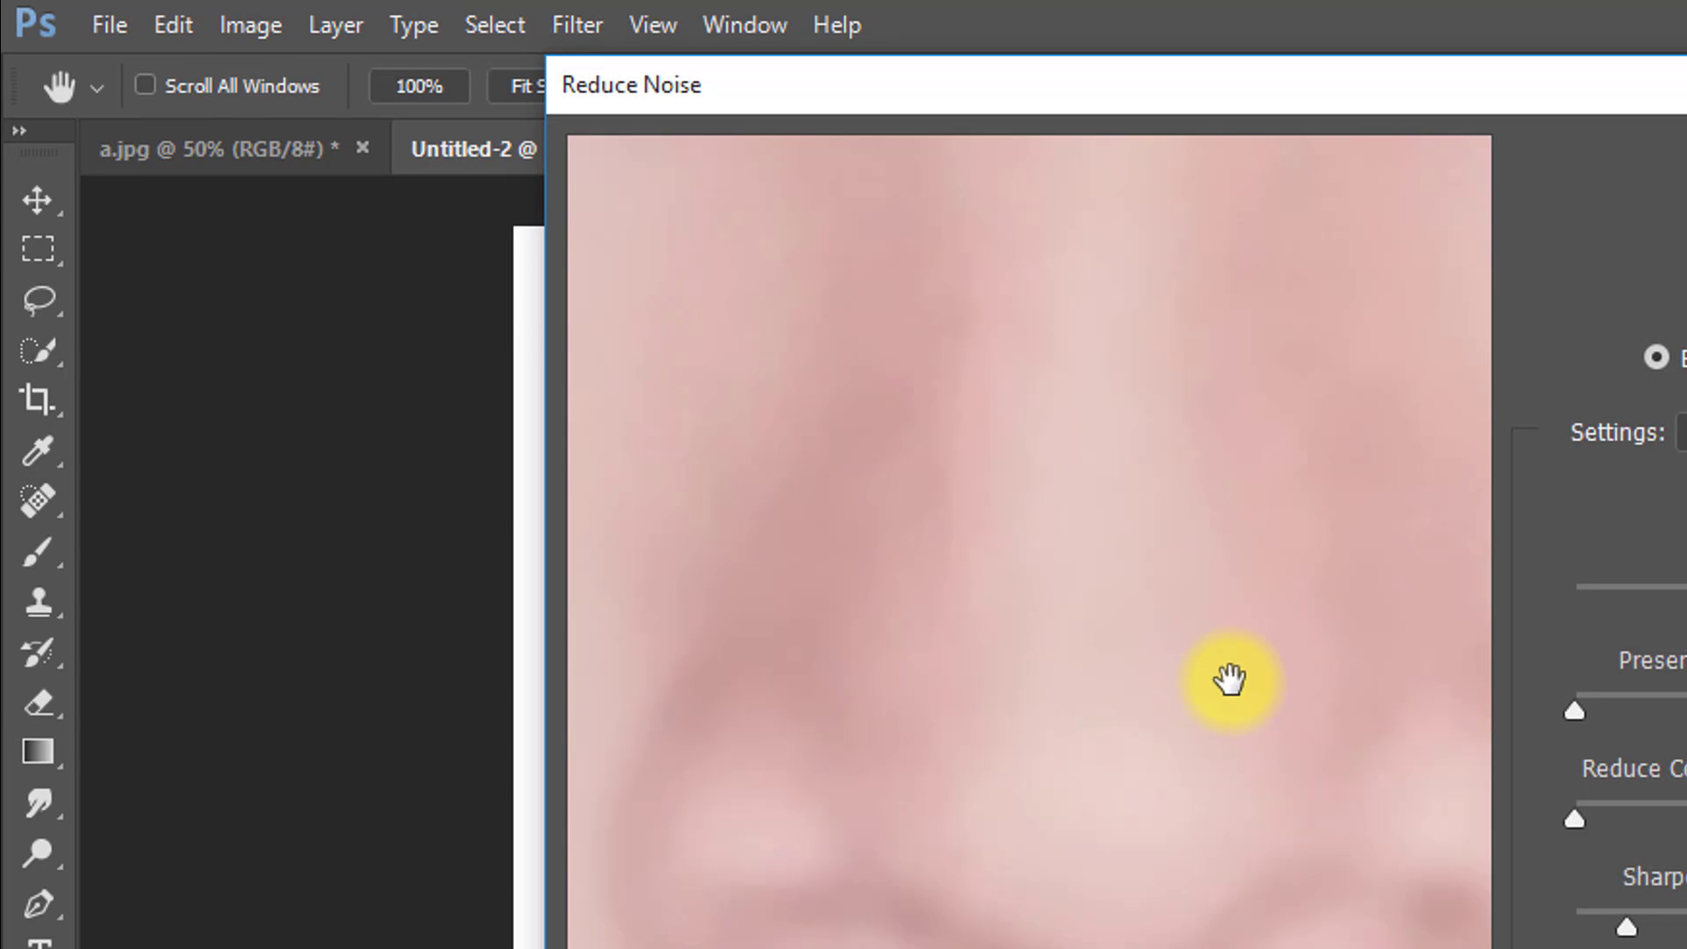
pyautogui.moveTo(1158, 416); pyautogui.dragTo(1133, 820)
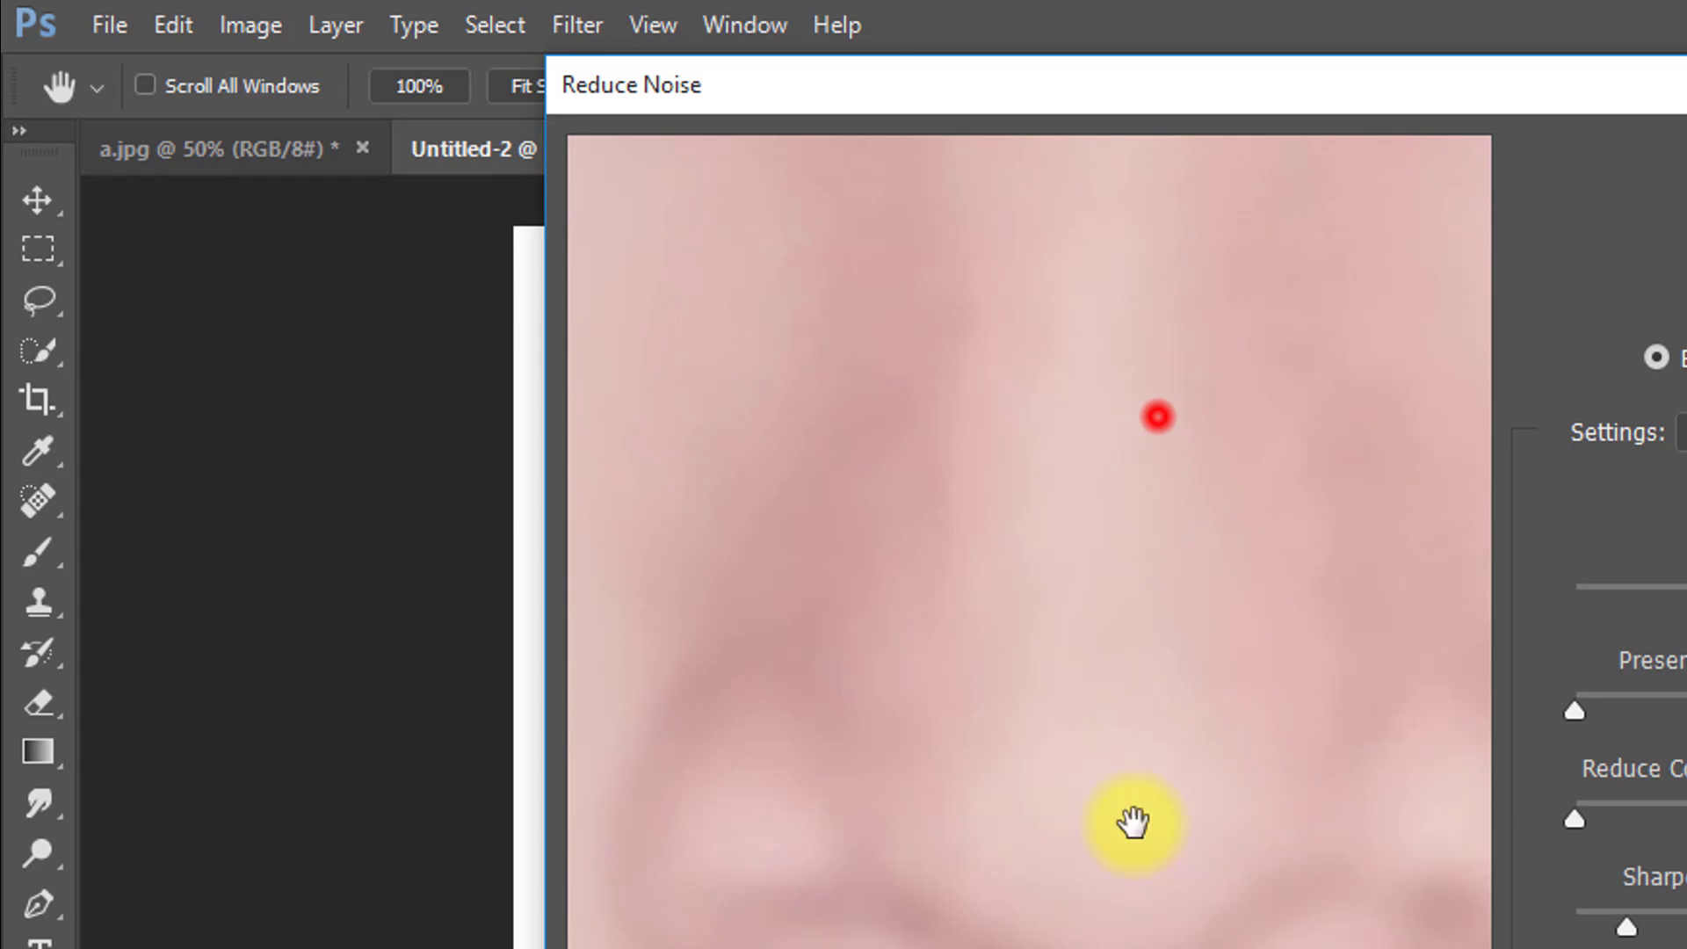
pyautogui.moveTo(1167, 568); pyautogui.dragTo(1385, 948)
pyautogui.moveTo(1092, 809); pyautogui.dragTo(1093, 626)
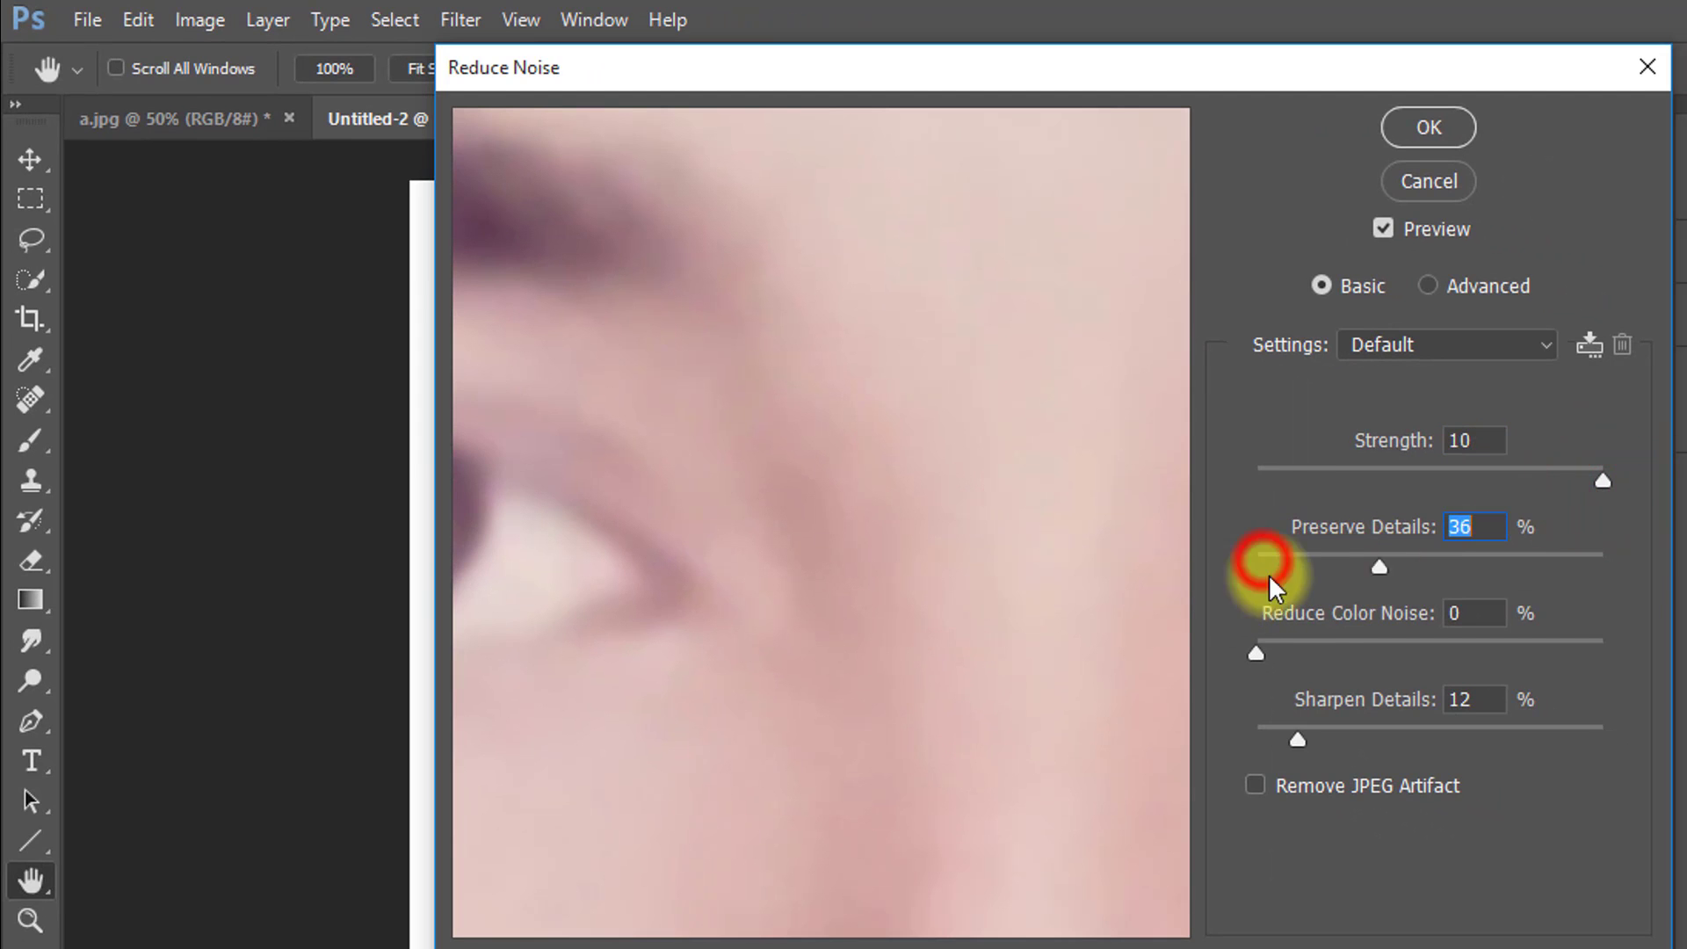
pyautogui.click(1302, 742)
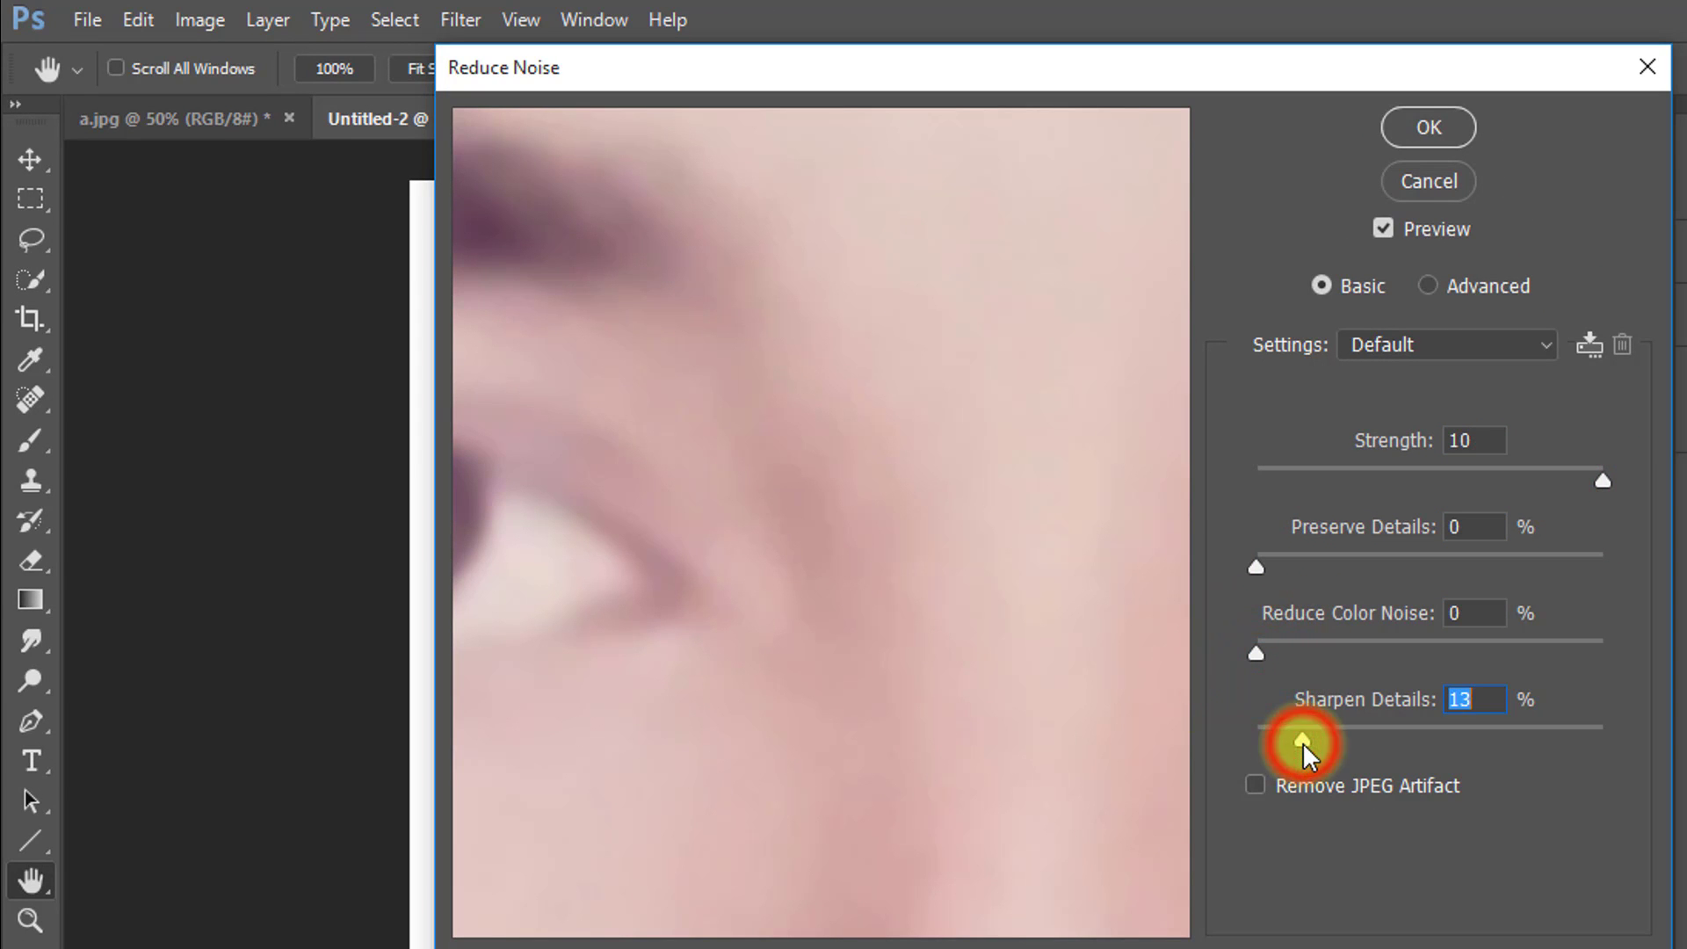
pyautogui.click(1430, 128)
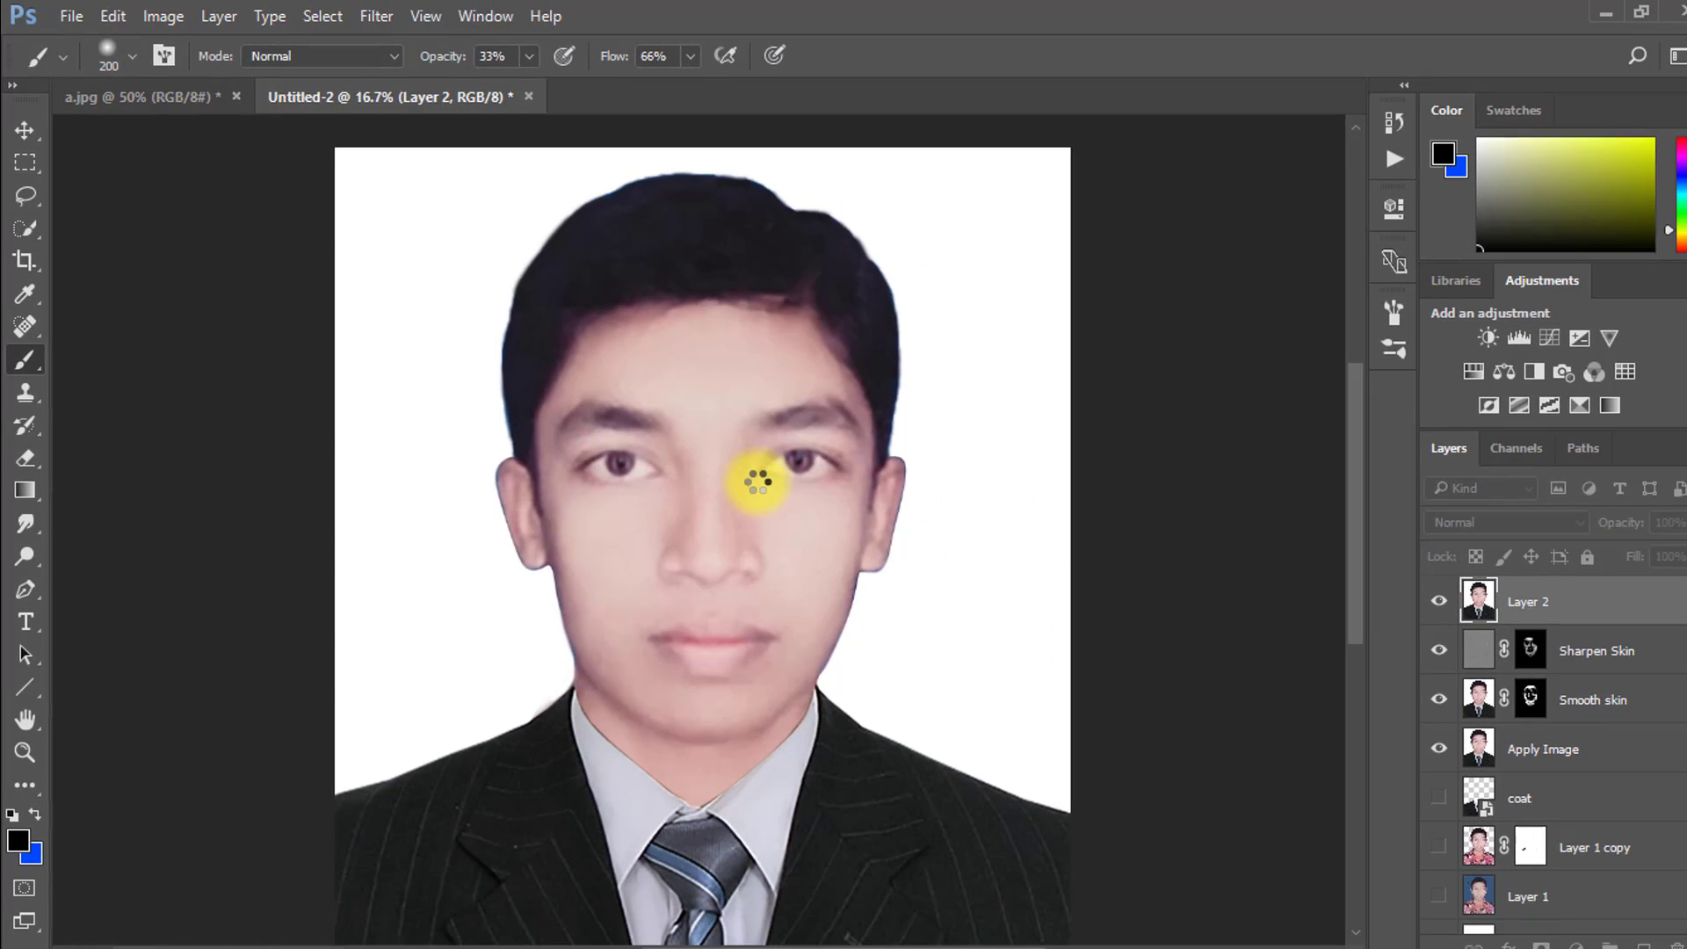
# Inspect the noise-reduced facial skin around the eyes and nose up close, and check the whole portrait.
pyautogui.click(720, 478)
pyautogui.click(720, 477)
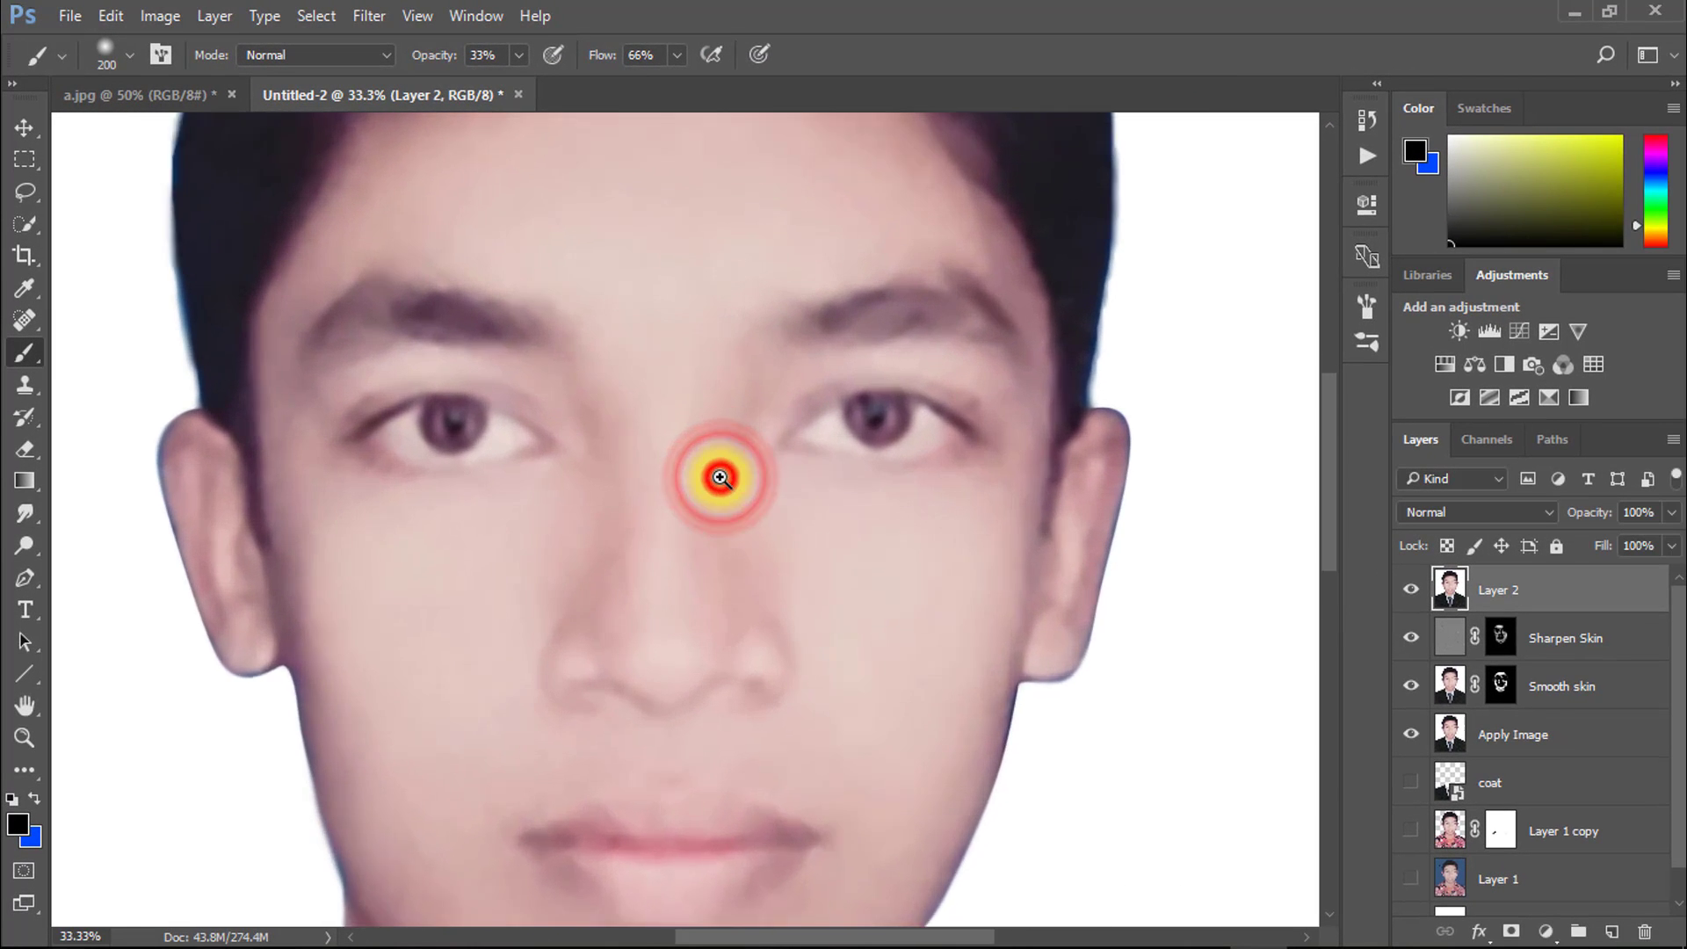
pyautogui.click(720, 478)
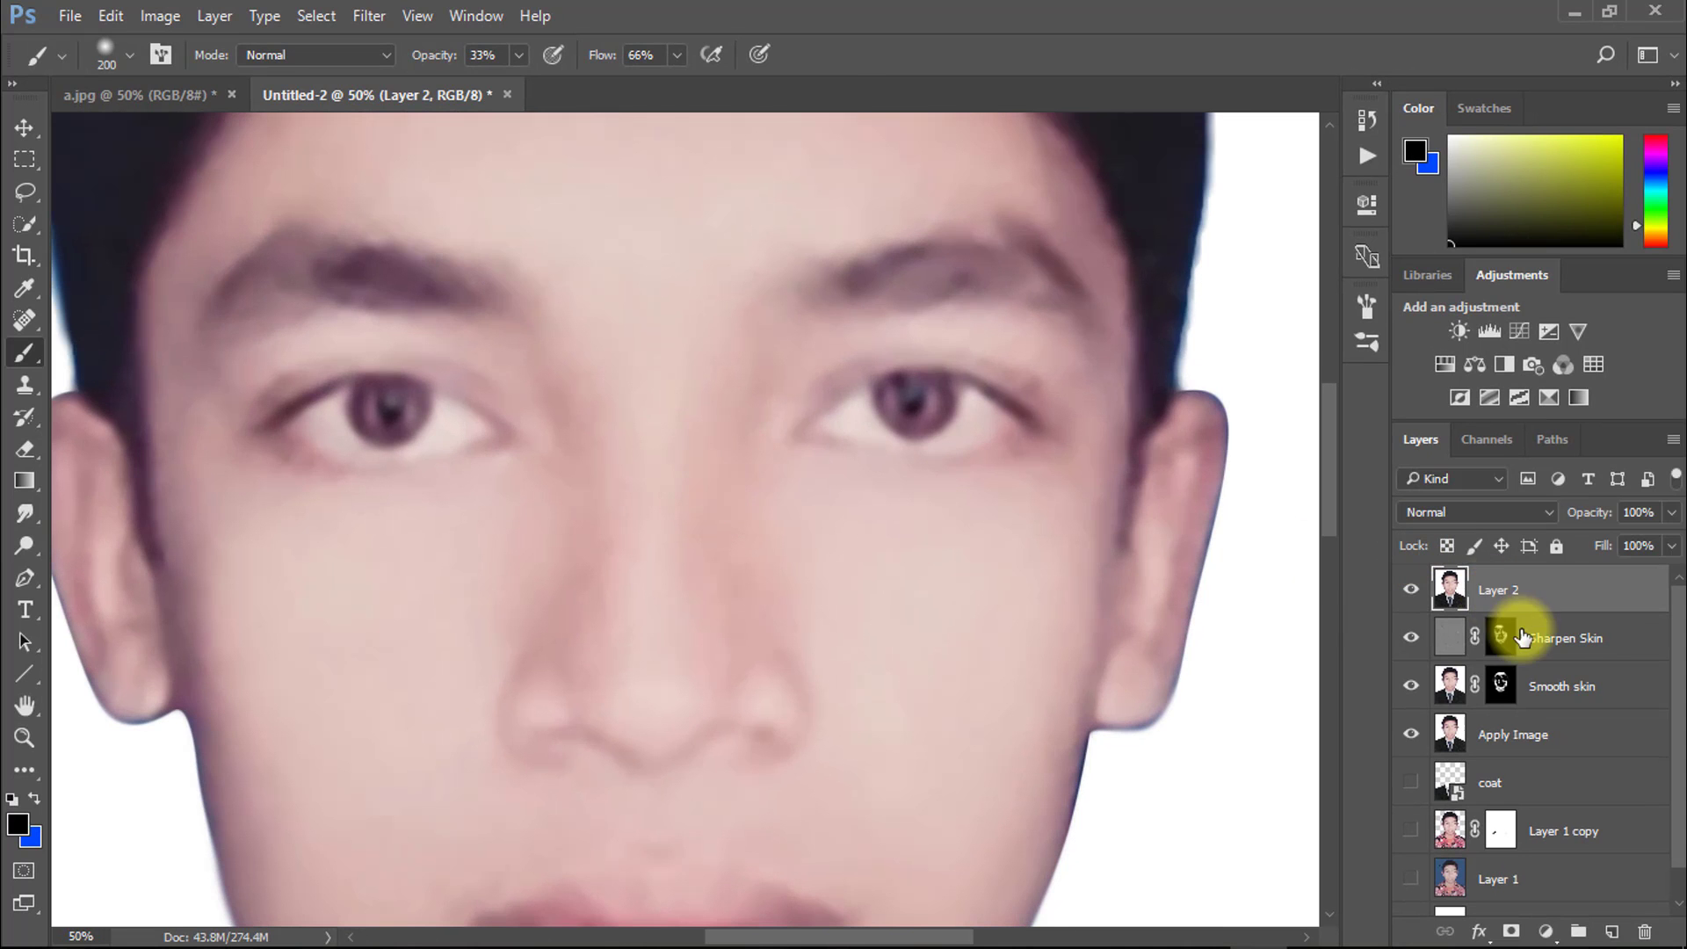
pyautogui.keyDown('alt'); pyautogui.click(680, 620); pyautogui.keyUp('alt')
pyautogui.keyDown('alt'); pyautogui.click(680, 618); pyautogui.keyUp('alt')
pyautogui.keyDown('alt'); pyautogui.click(681, 619); pyautogui.keyUp('alt')
pyautogui.keyDown('alt'); pyautogui.click(681, 618); pyautogui.keyUp('alt')
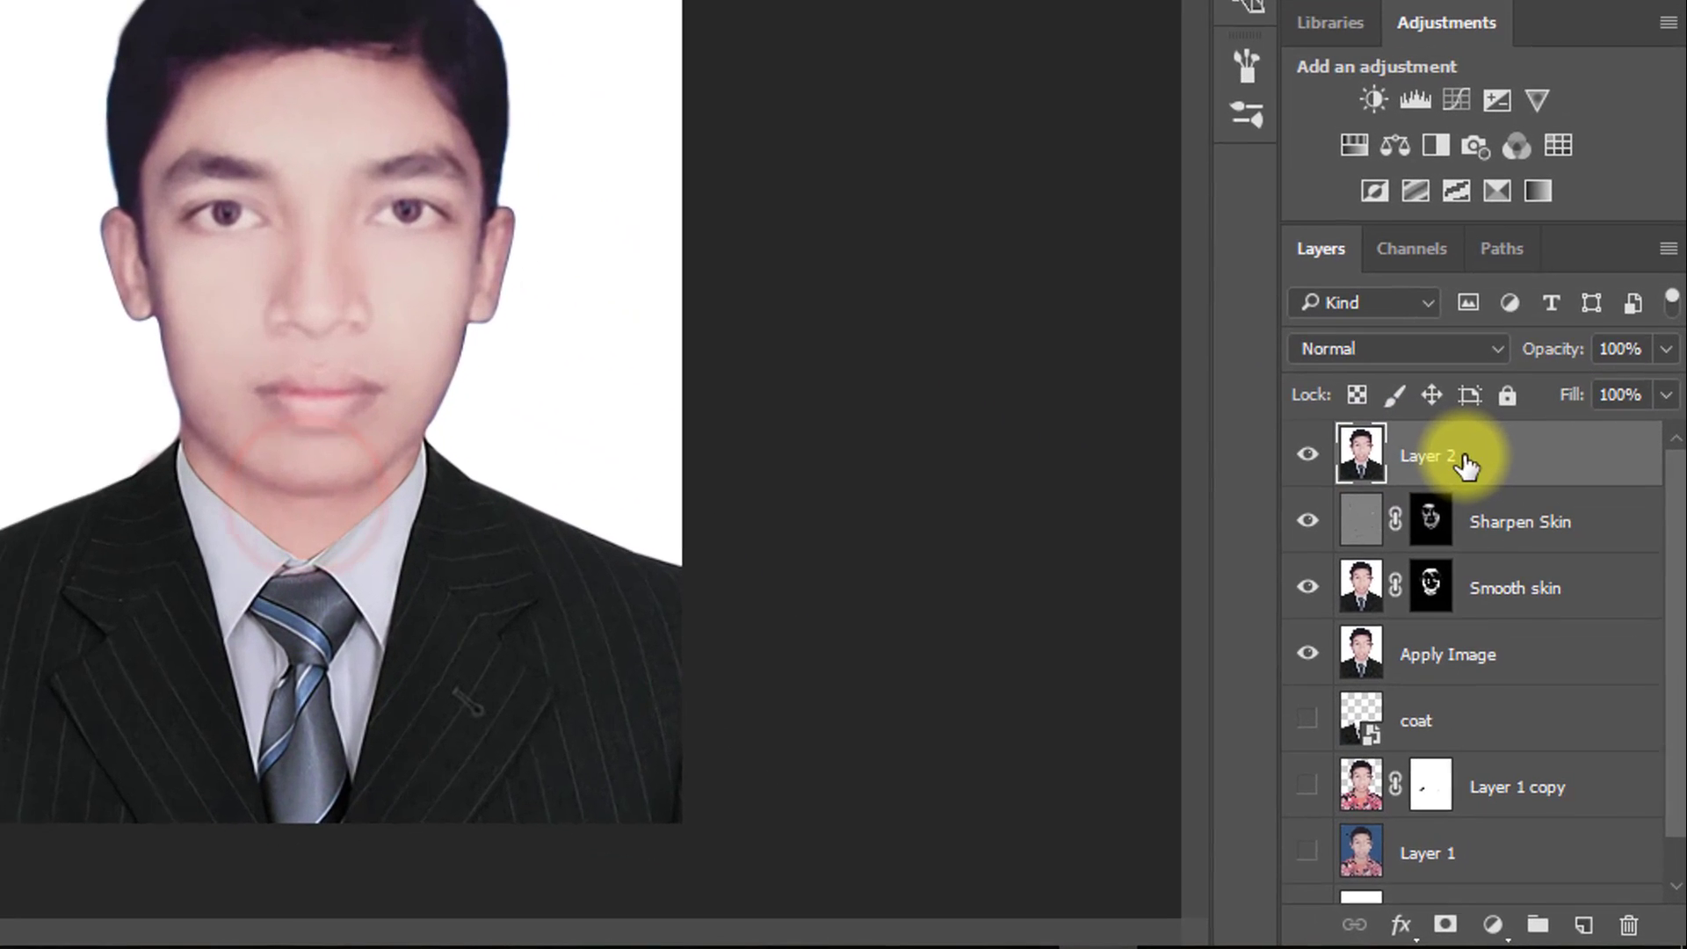
# Add a Color Balance adjustment layer above the merged portrait layer.
pyautogui.click(1505, 563)
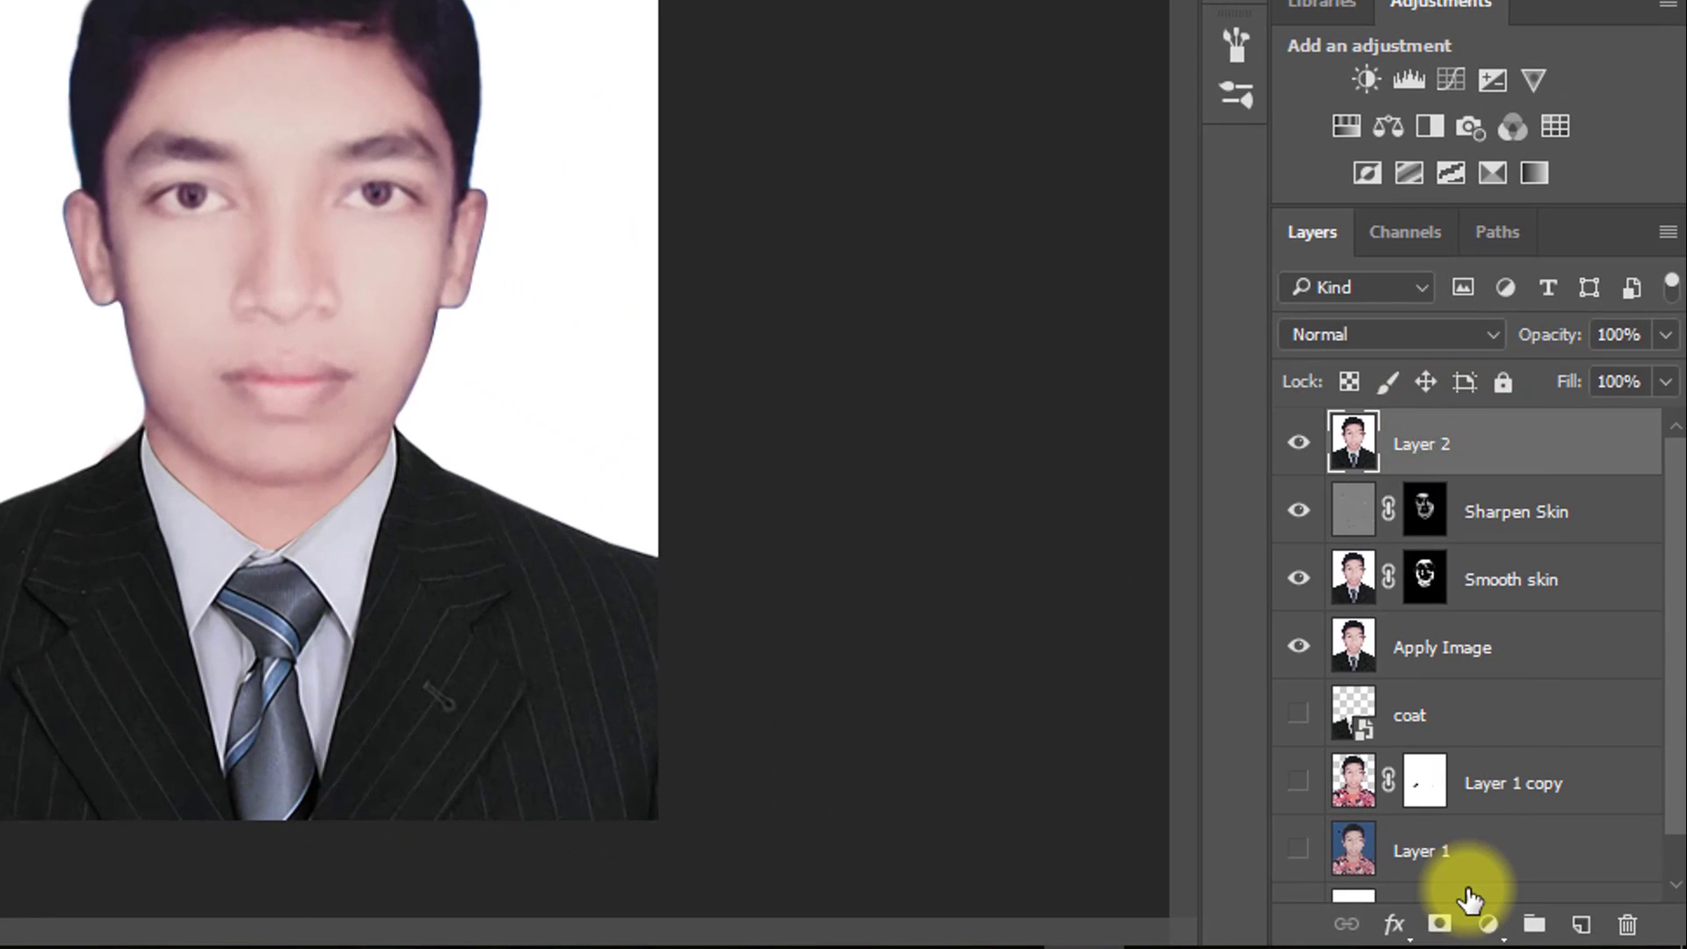
pyautogui.click(1487, 923)
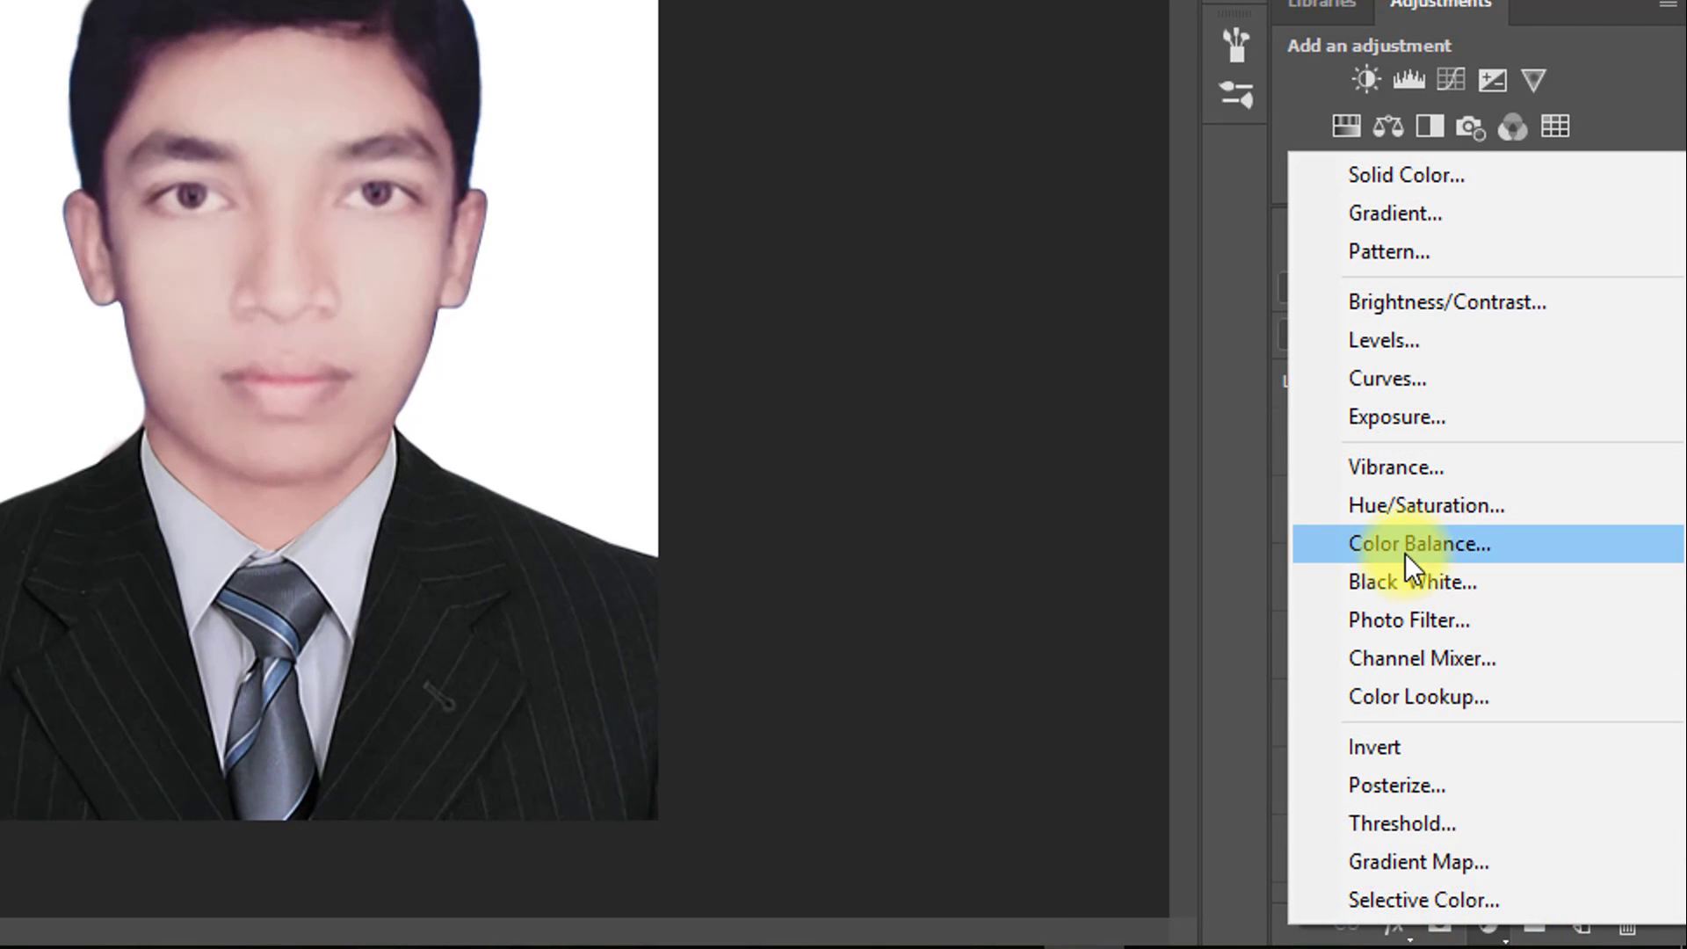
pyautogui.click(1468, 546)
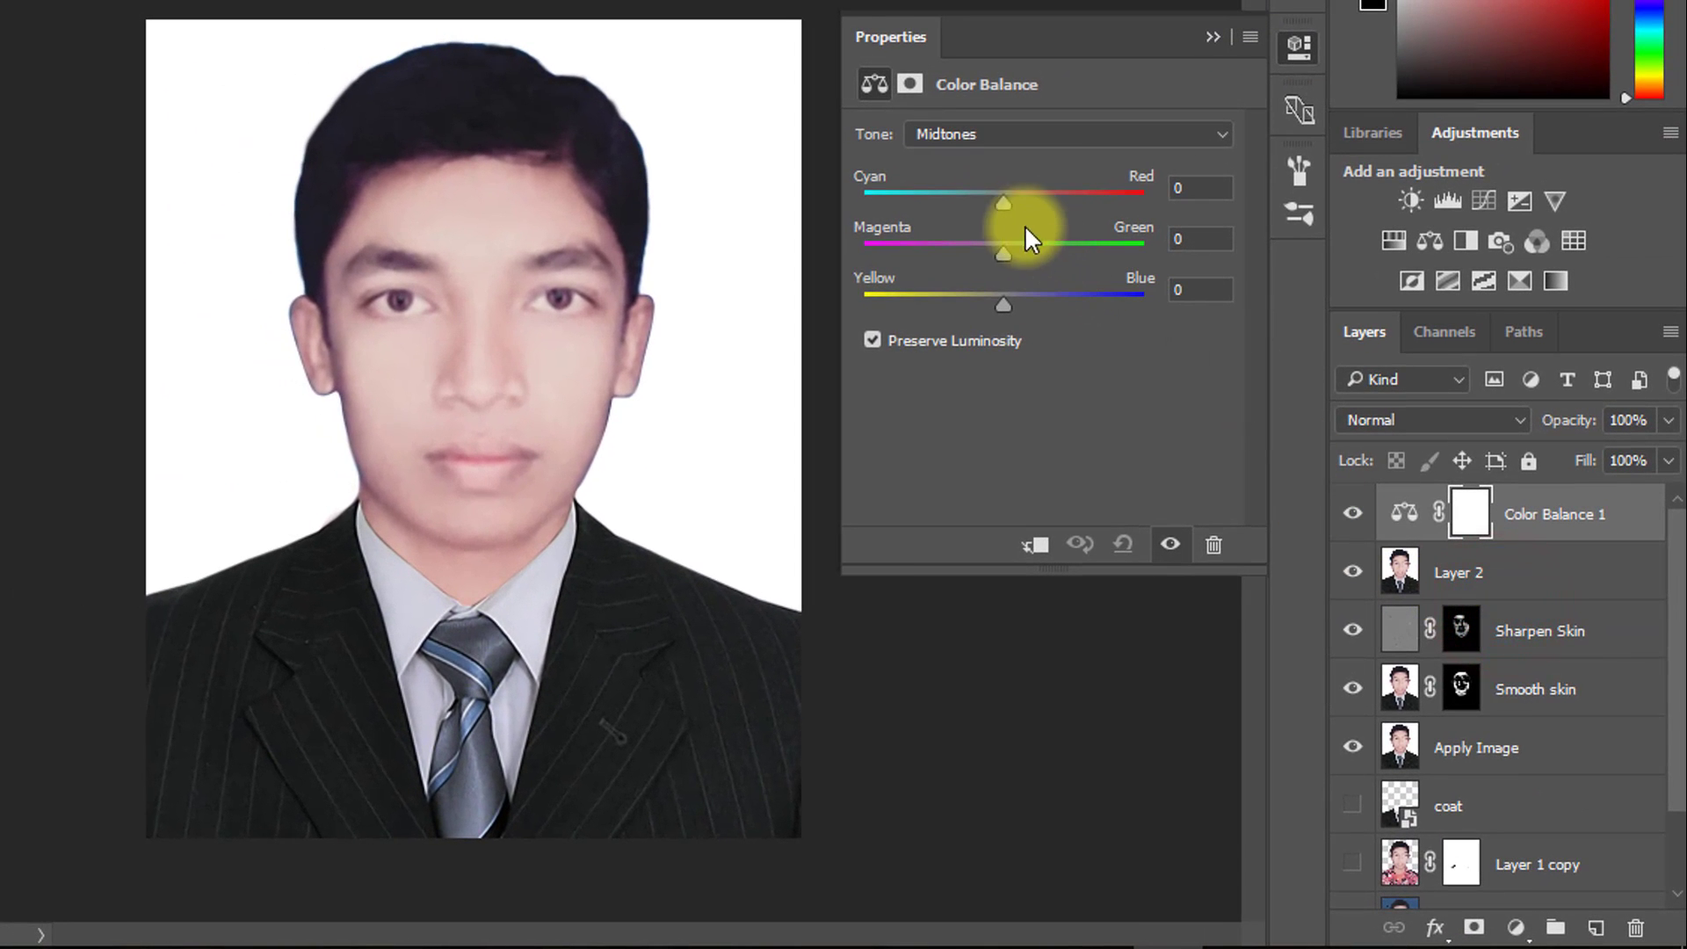
# Set the Color Balance midtones to Cyan-Red 0, Magenta-Green +1 and Yellow-Blue +10, and close the adjustment settings.
pyautogui.click(587, 318)
pyautogui.click(590, 317)
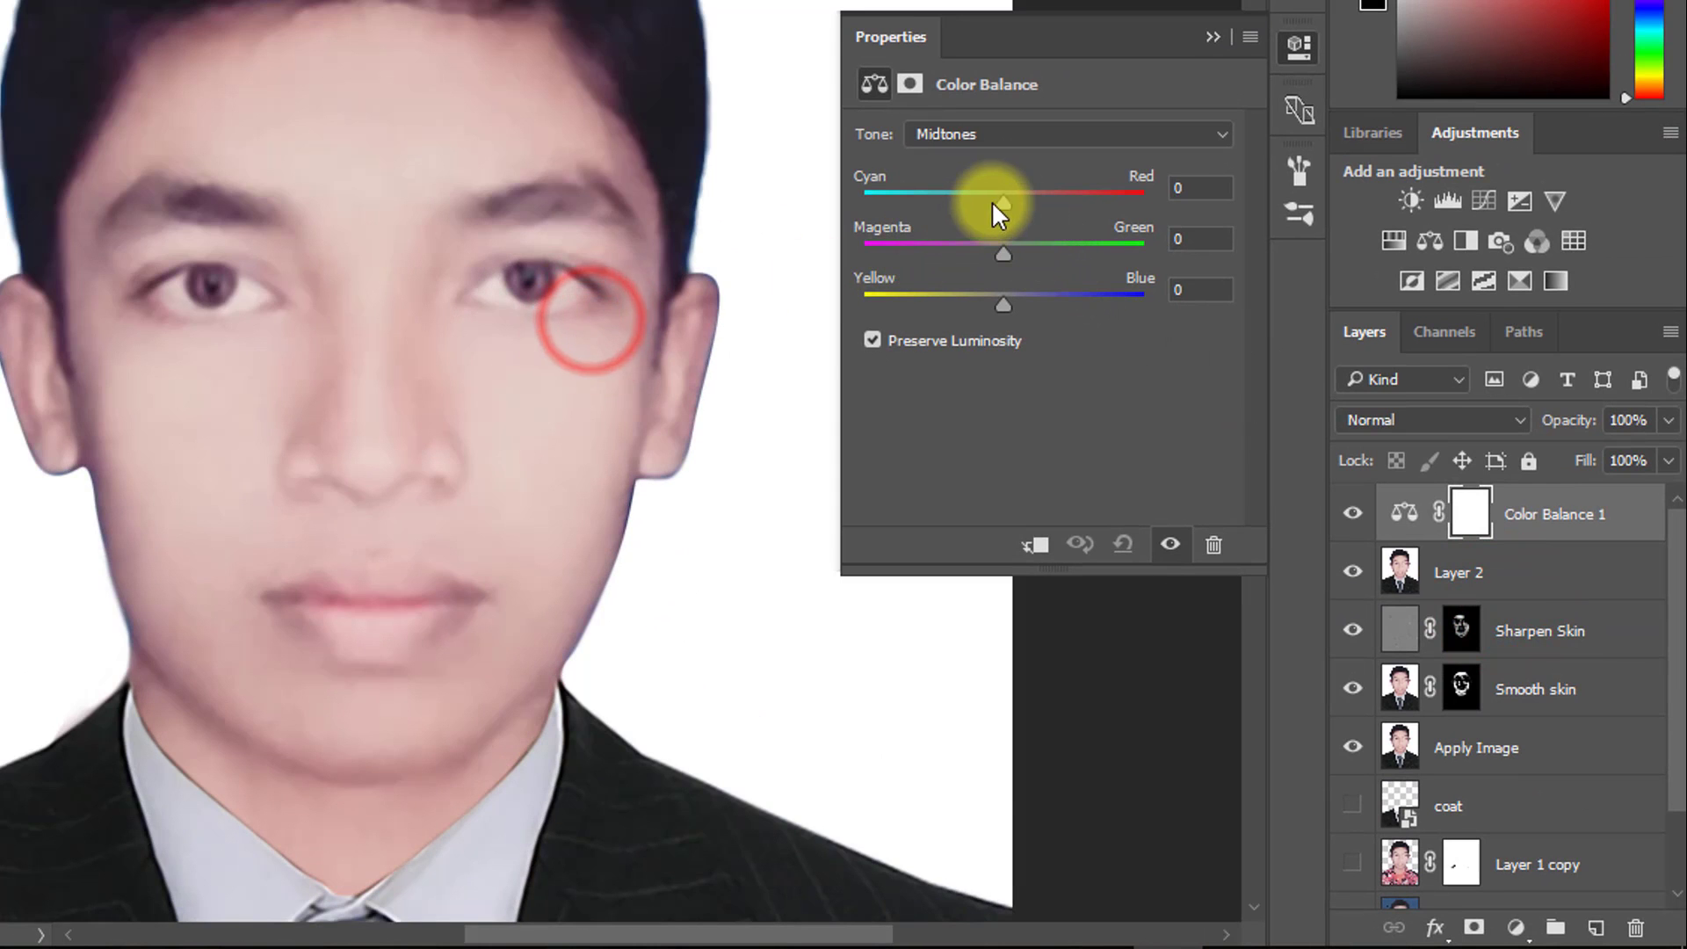
pyautogui.moveTo(1004, 203); pyautogui.dragTo(1017, 300)
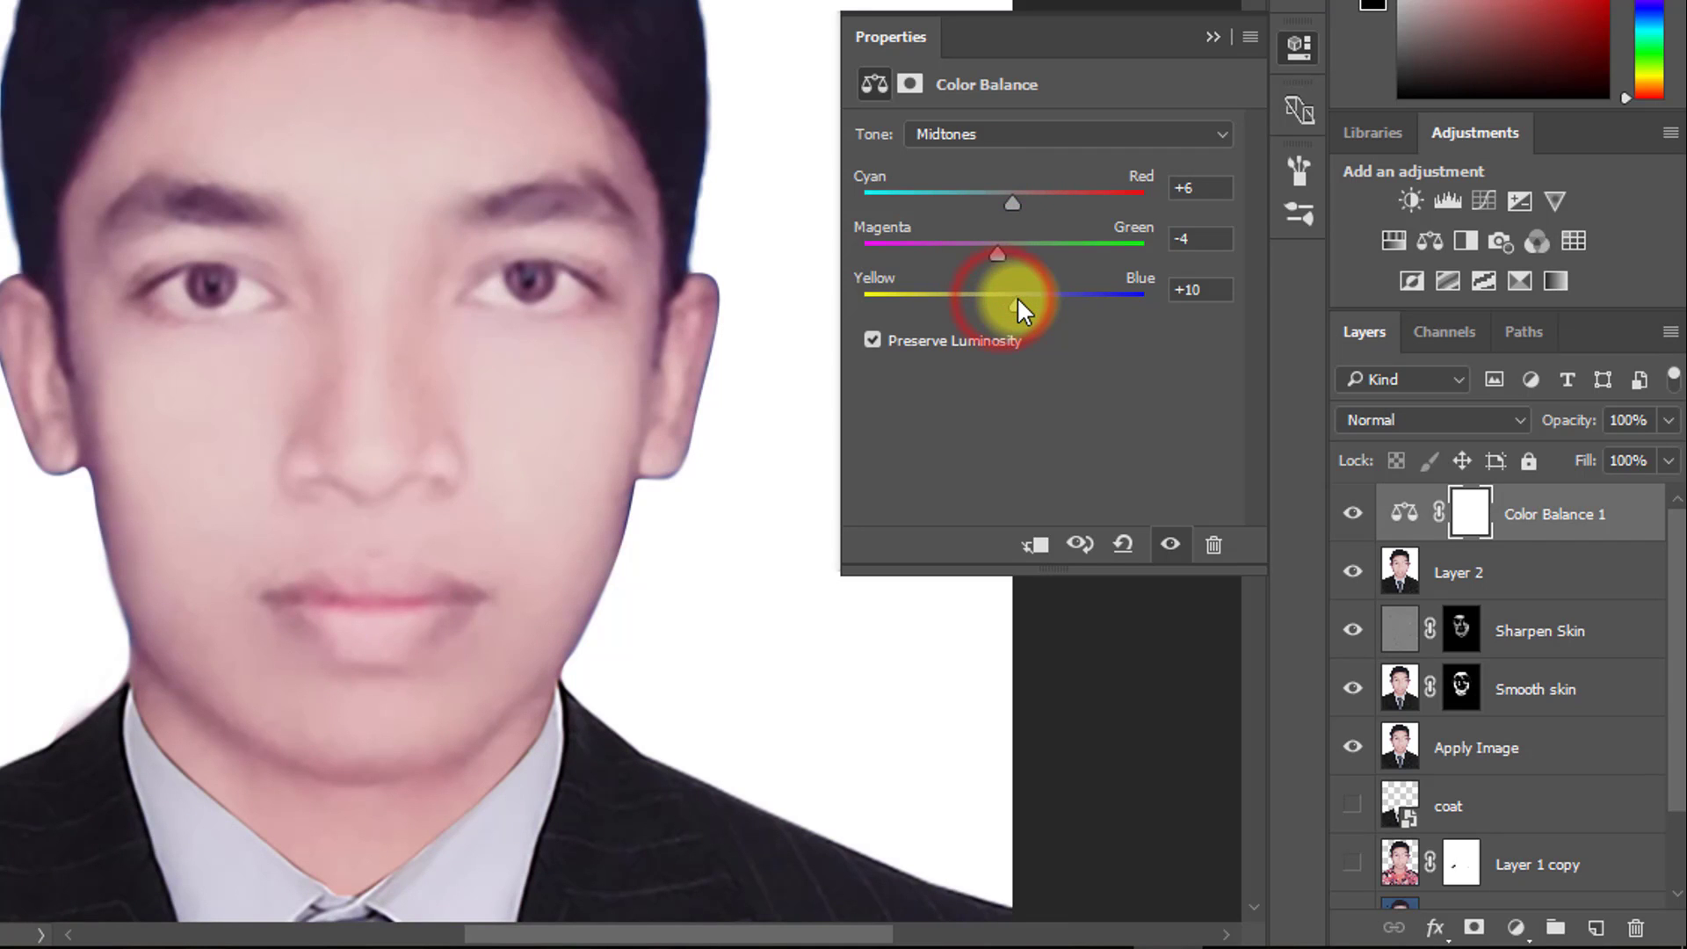
pyautogui.moveTo(999, 244); pyautogui.dragTo(1003, 198)
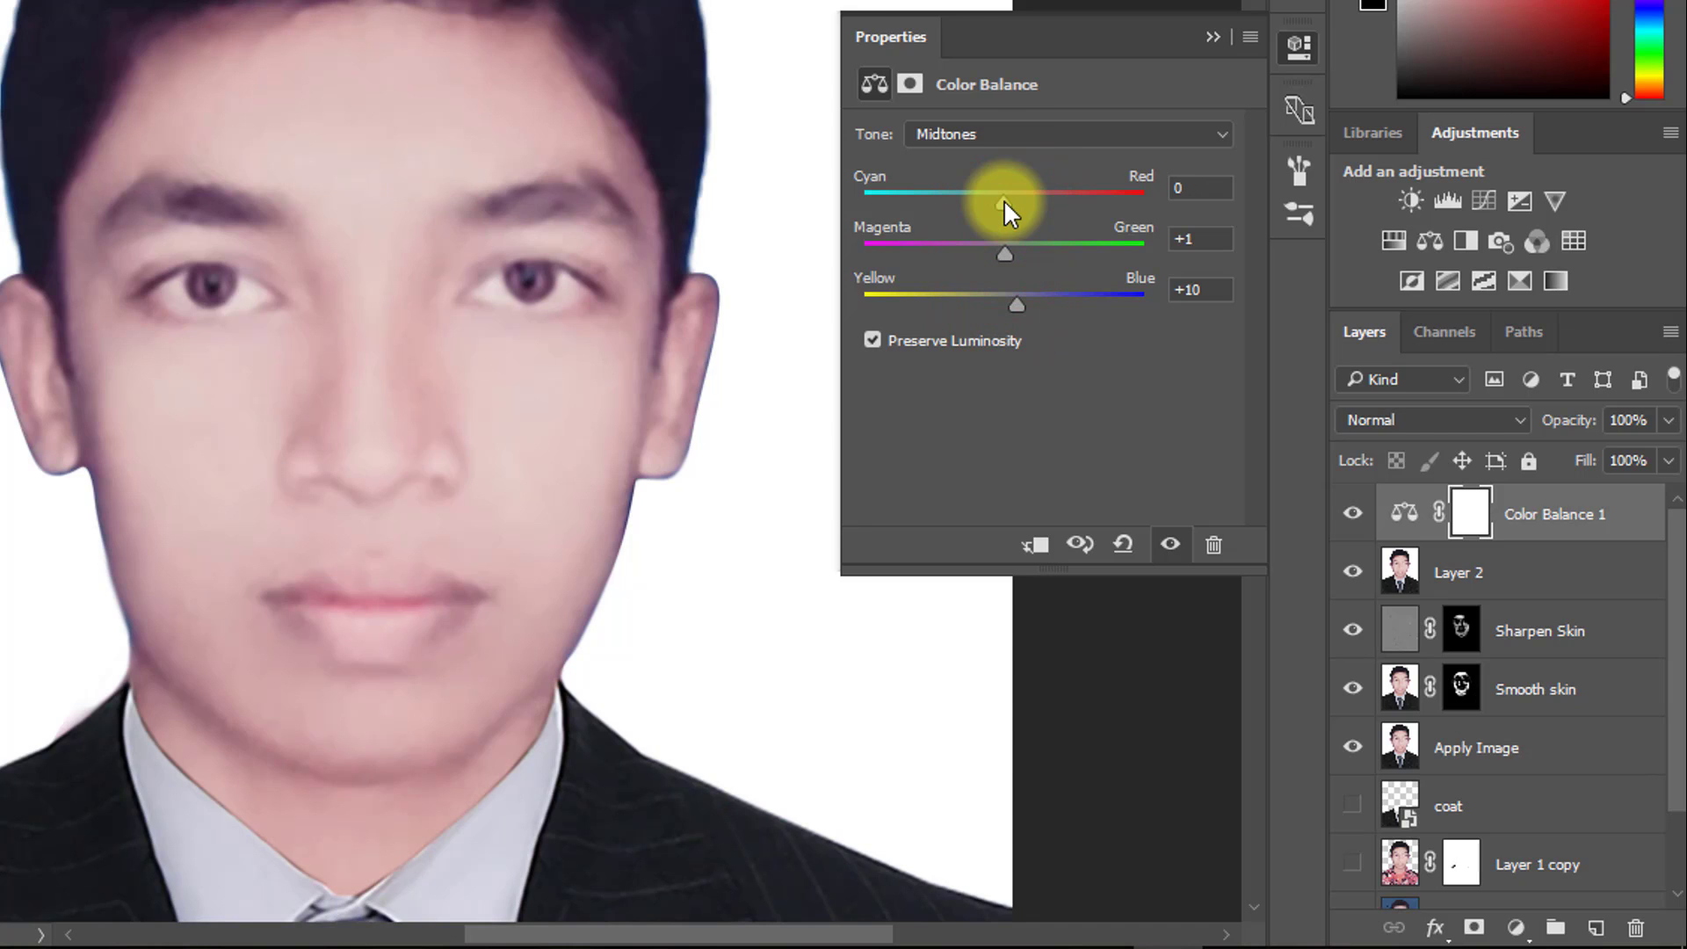
pyautogui.keyDown('alt'); pyautogui.click(610, 350); pyautogui.keyUp('alt')
pyautogui.keyDown('alt'); pyautogui.click(602, 341); pyautogui.keyUp('alt')
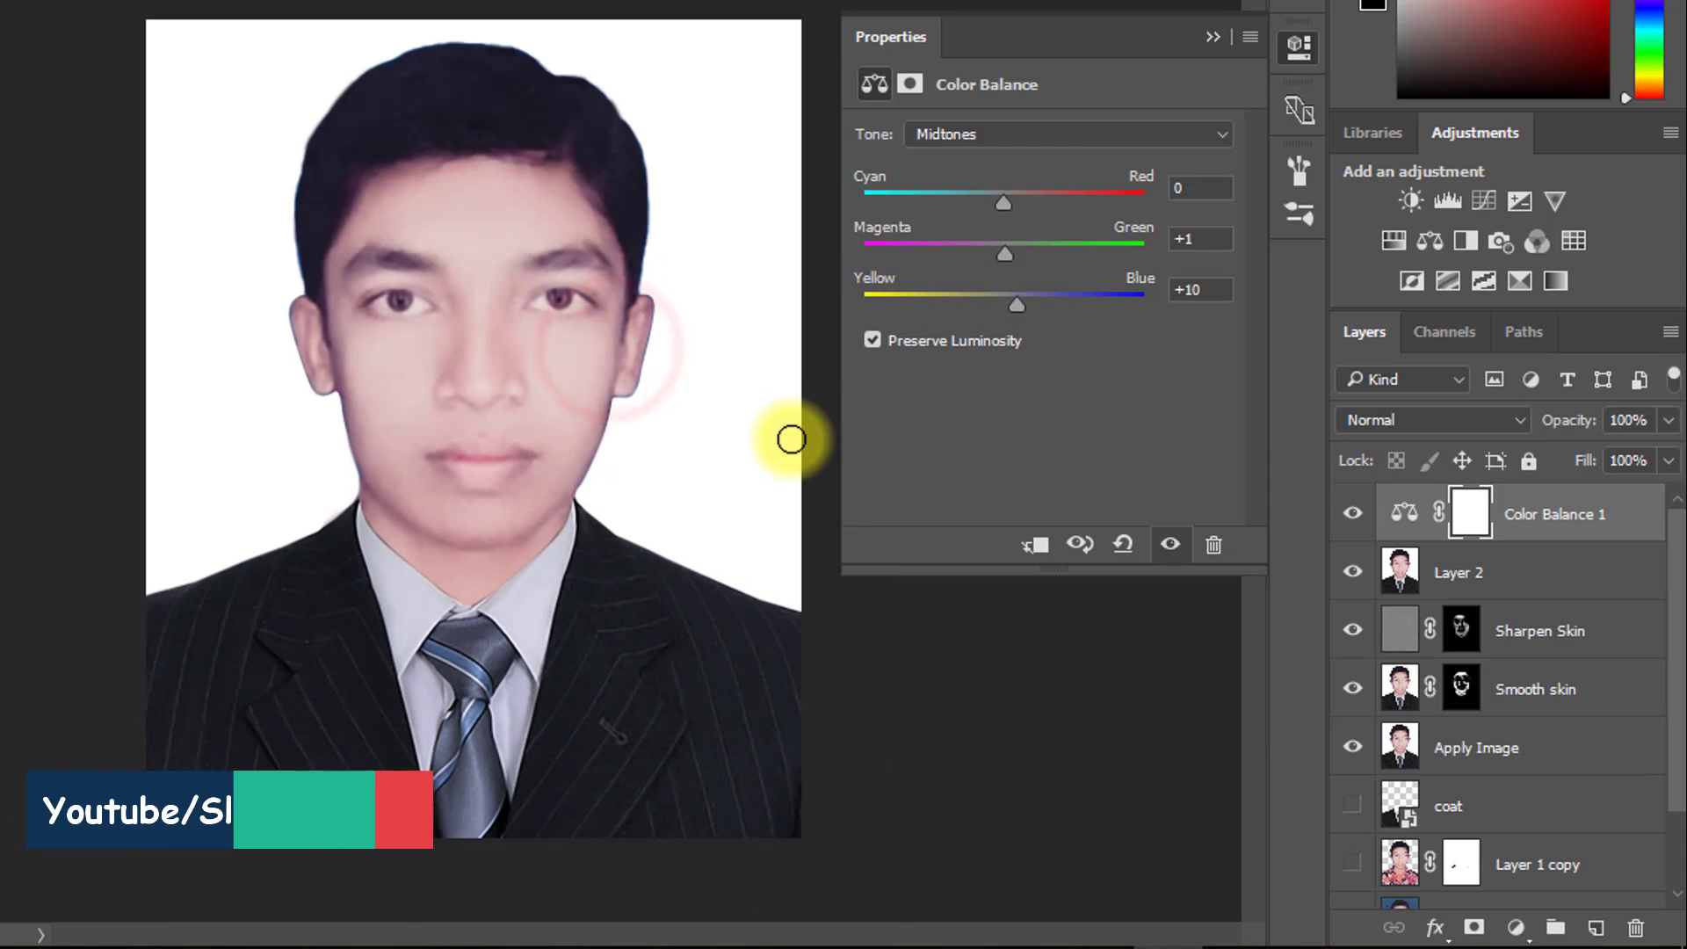
pyautogui.click(1212, 38)
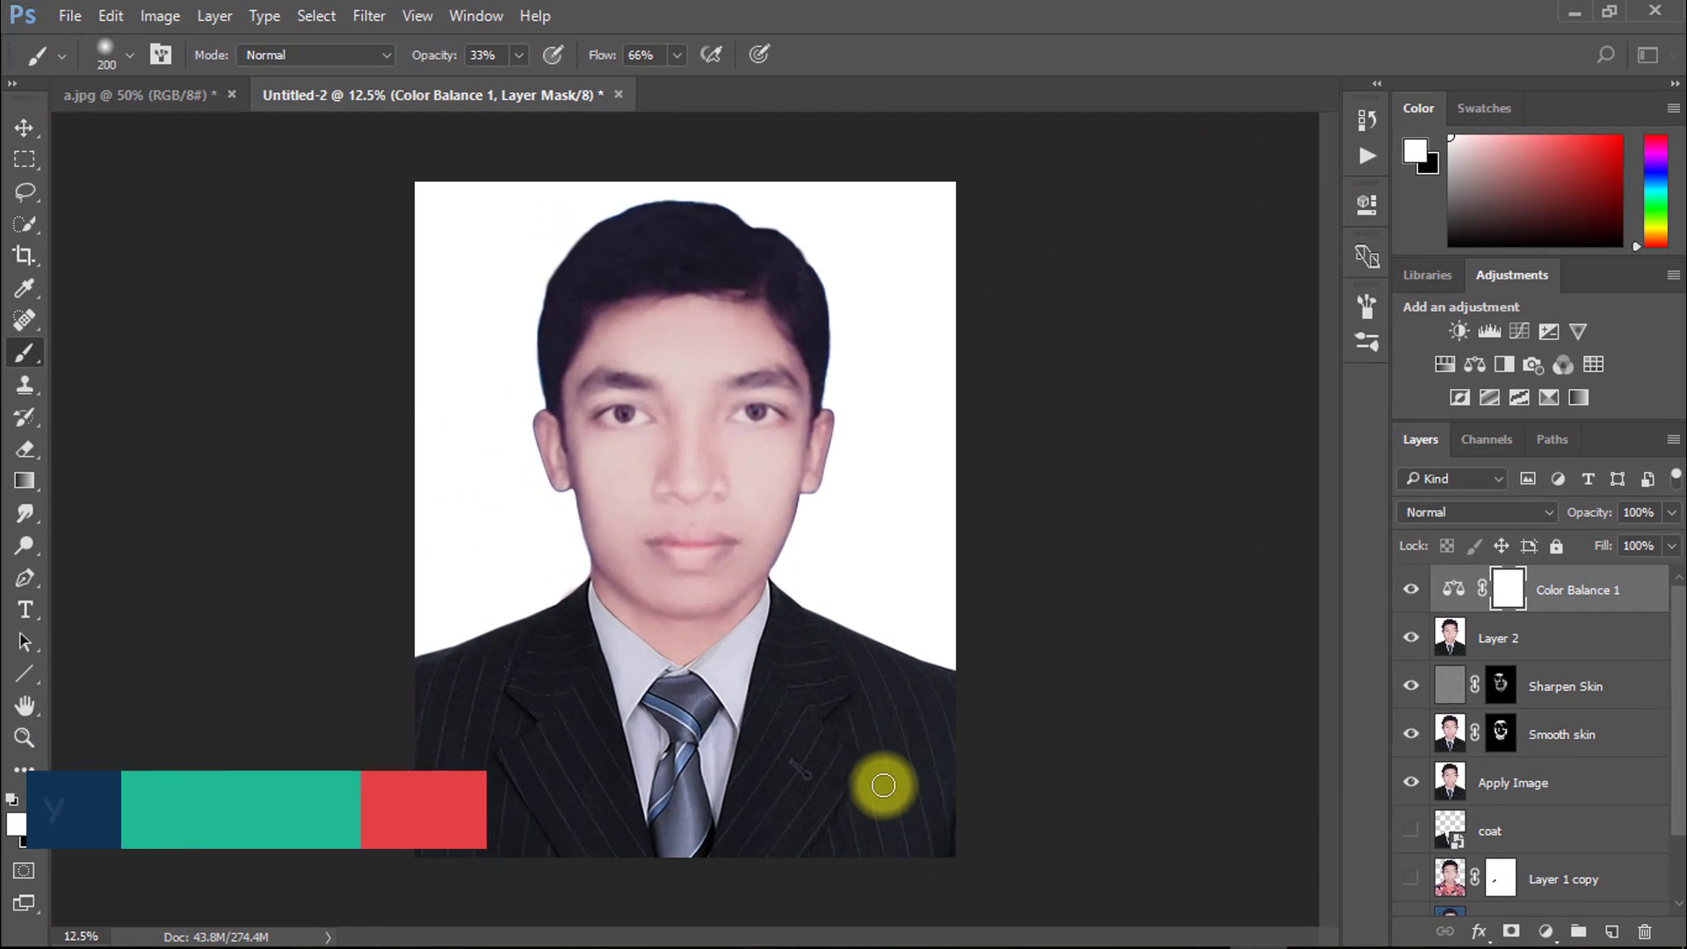
# Start saving the finished portrait as a new file and choose the Desktop as the location.
pyautogui.keyDown('ctrl'); pyautogui.click(545, 373); pyautogui.keyUp('ctrl')
pyautogui.keyDown('ctrl'); pyautogui.click(673, 548); pyautogui.keyUp('ctrl')
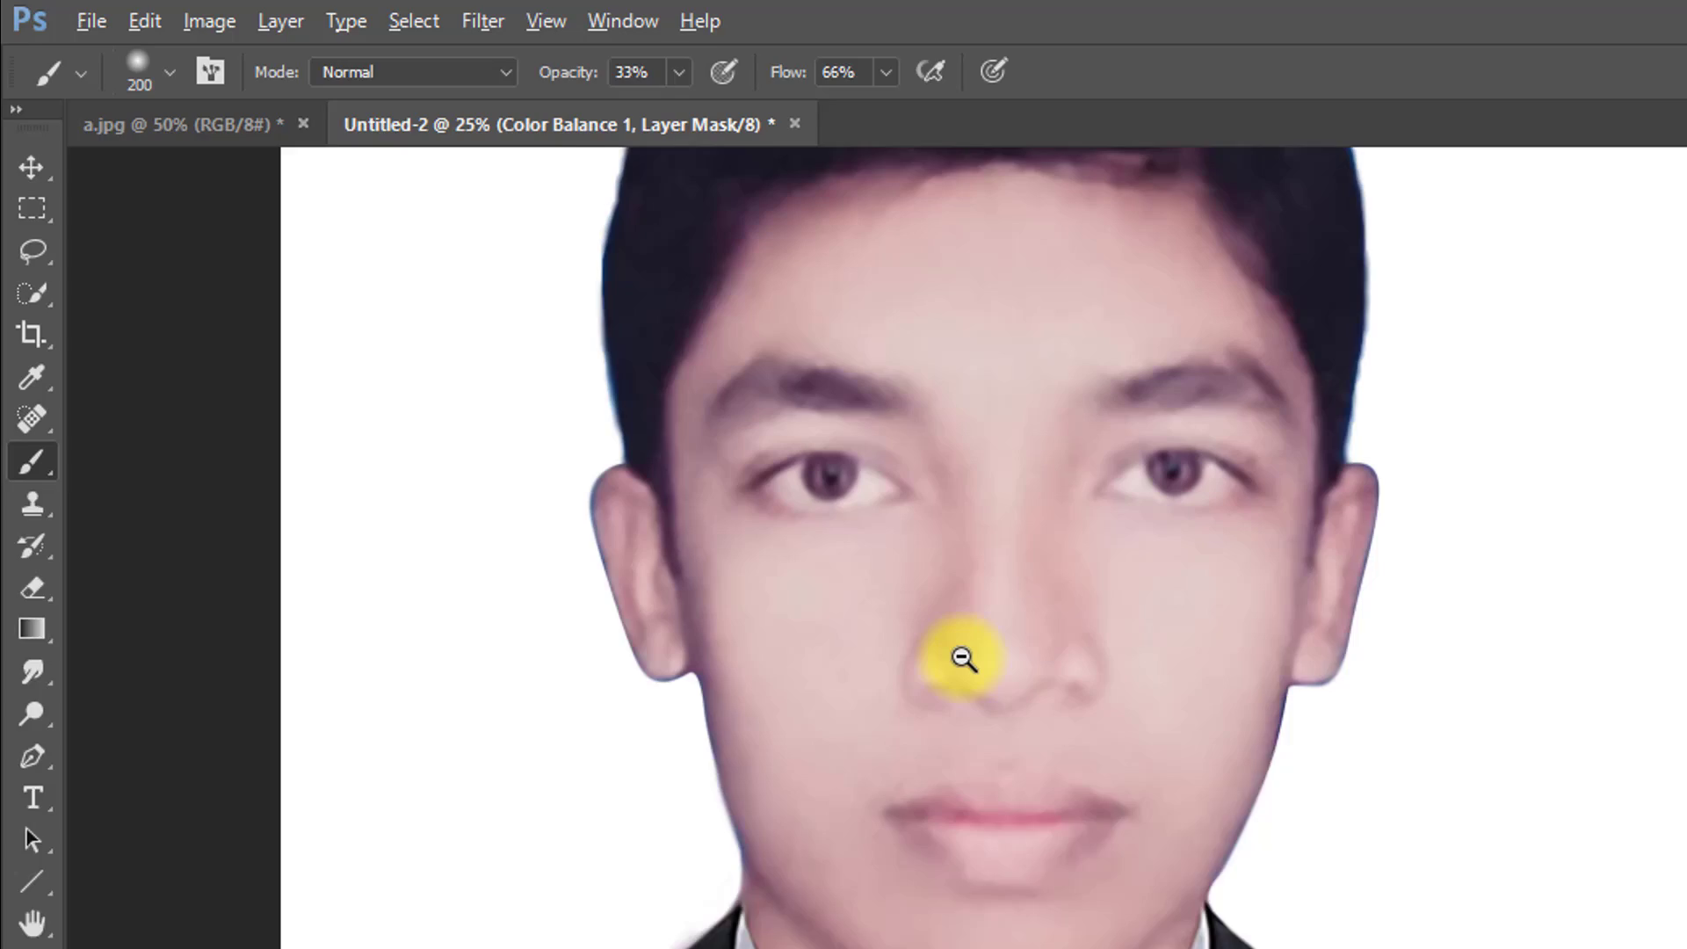
pyautogui.keyDown('alt'); pyautogui.click(736, 502); pyautogui.keyUp('alt')
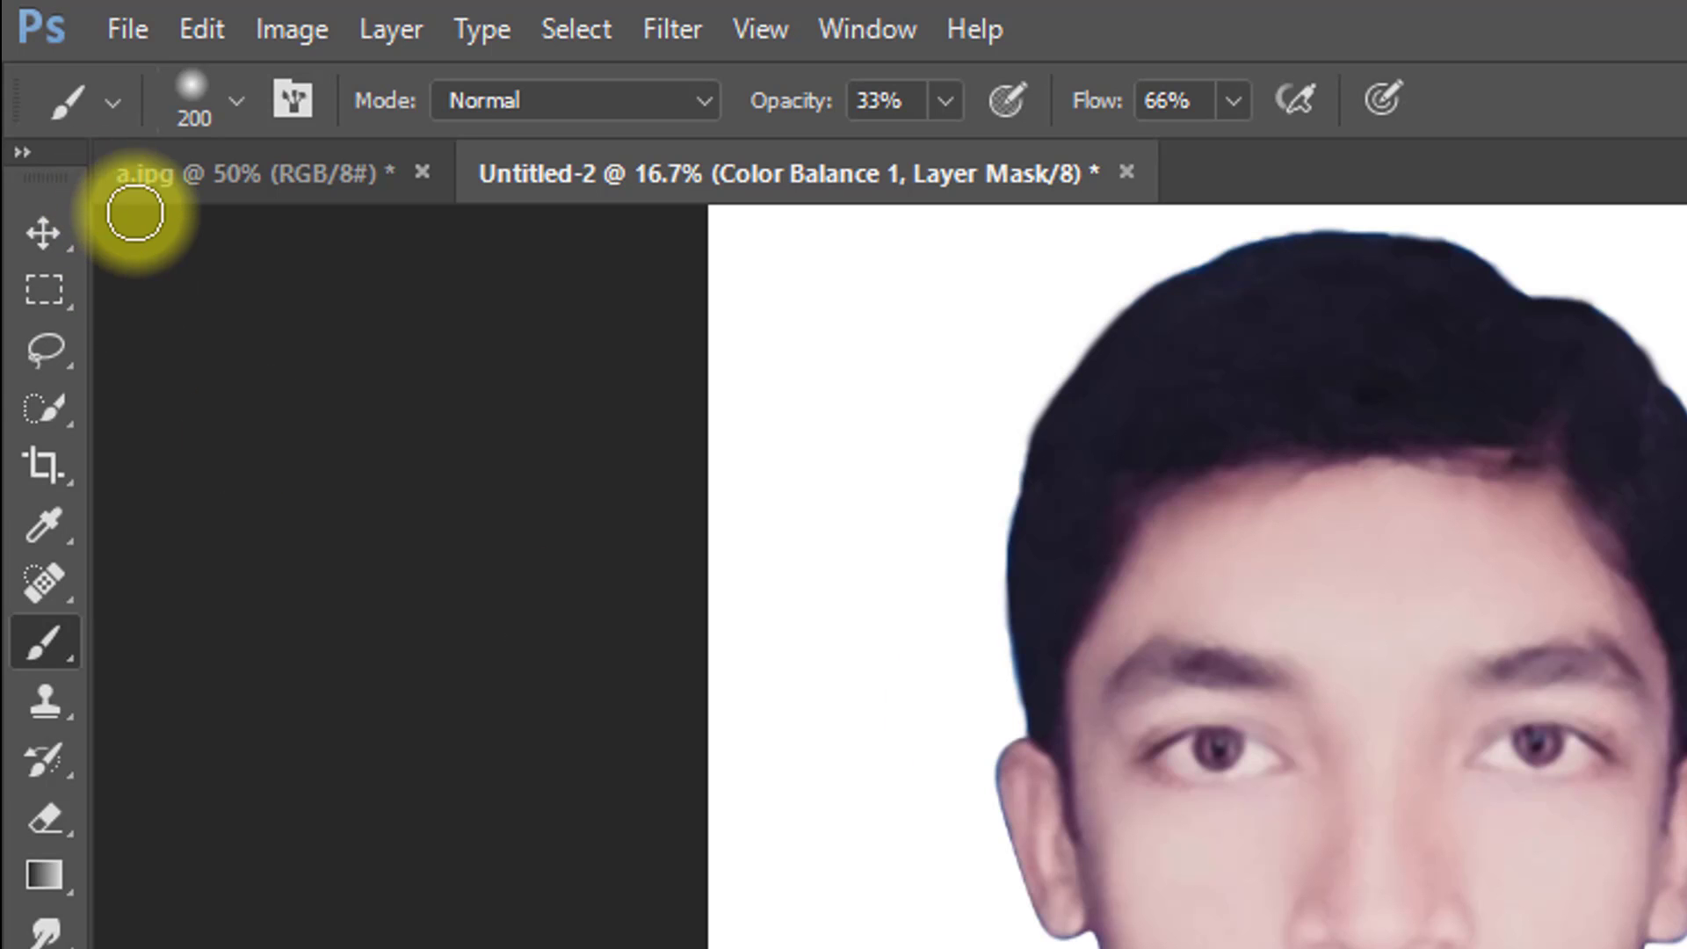
pyautogui.click(130, 30)
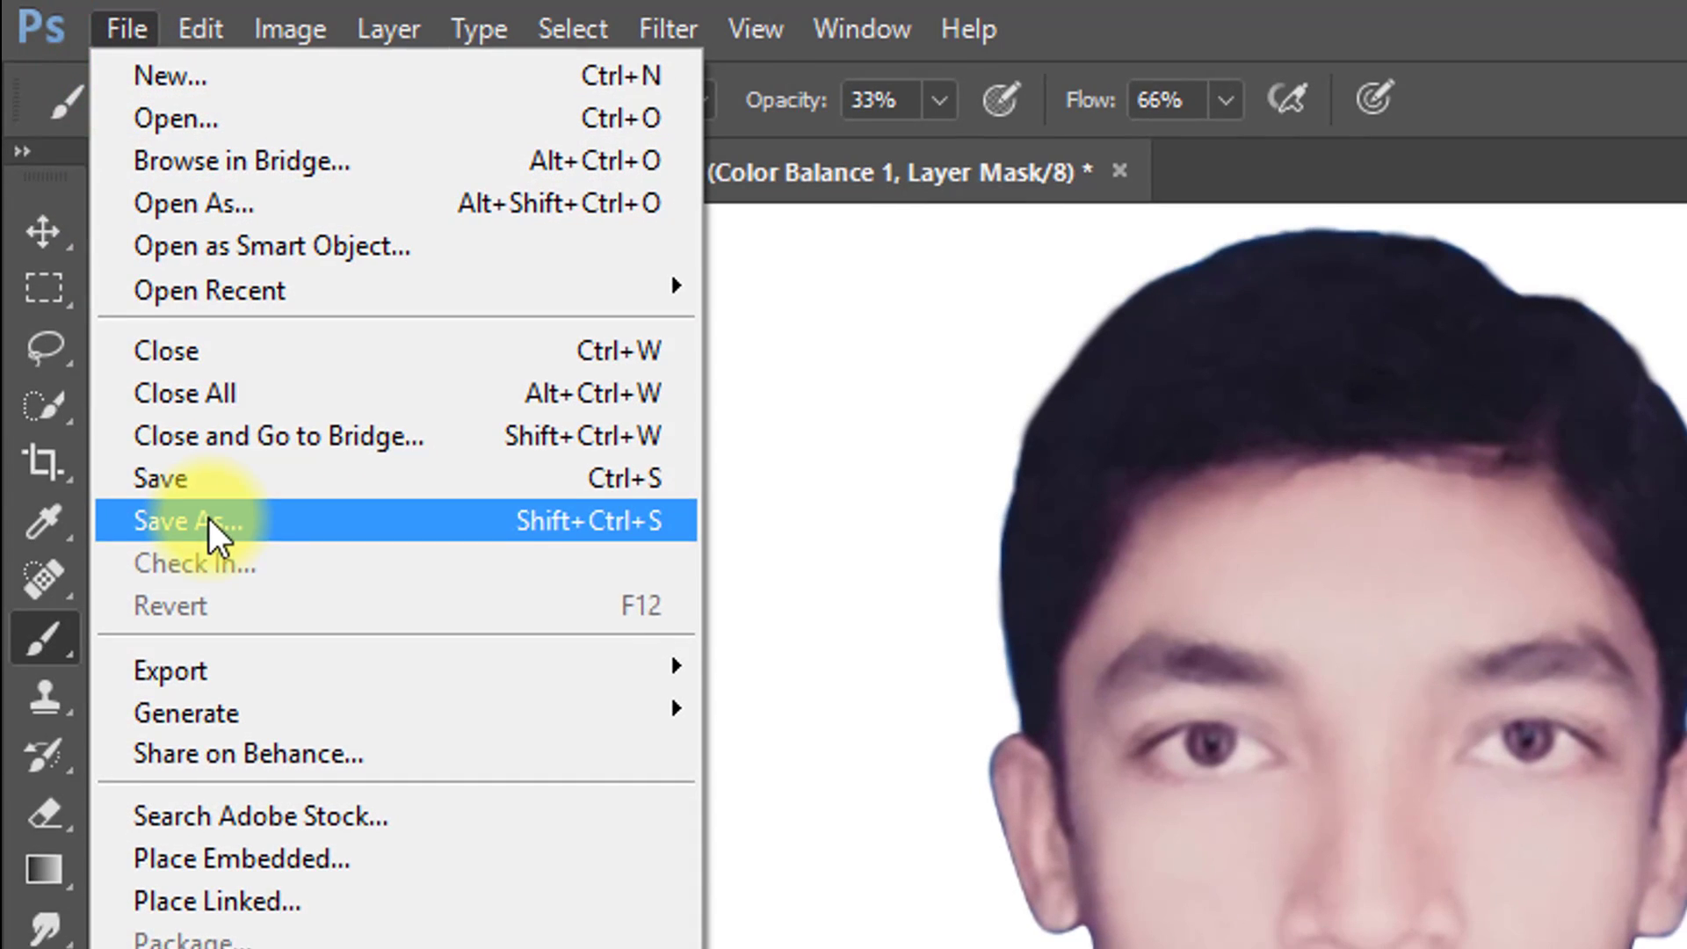
pyautogui.click(209, 520)
pyautogui.click(136, 224)
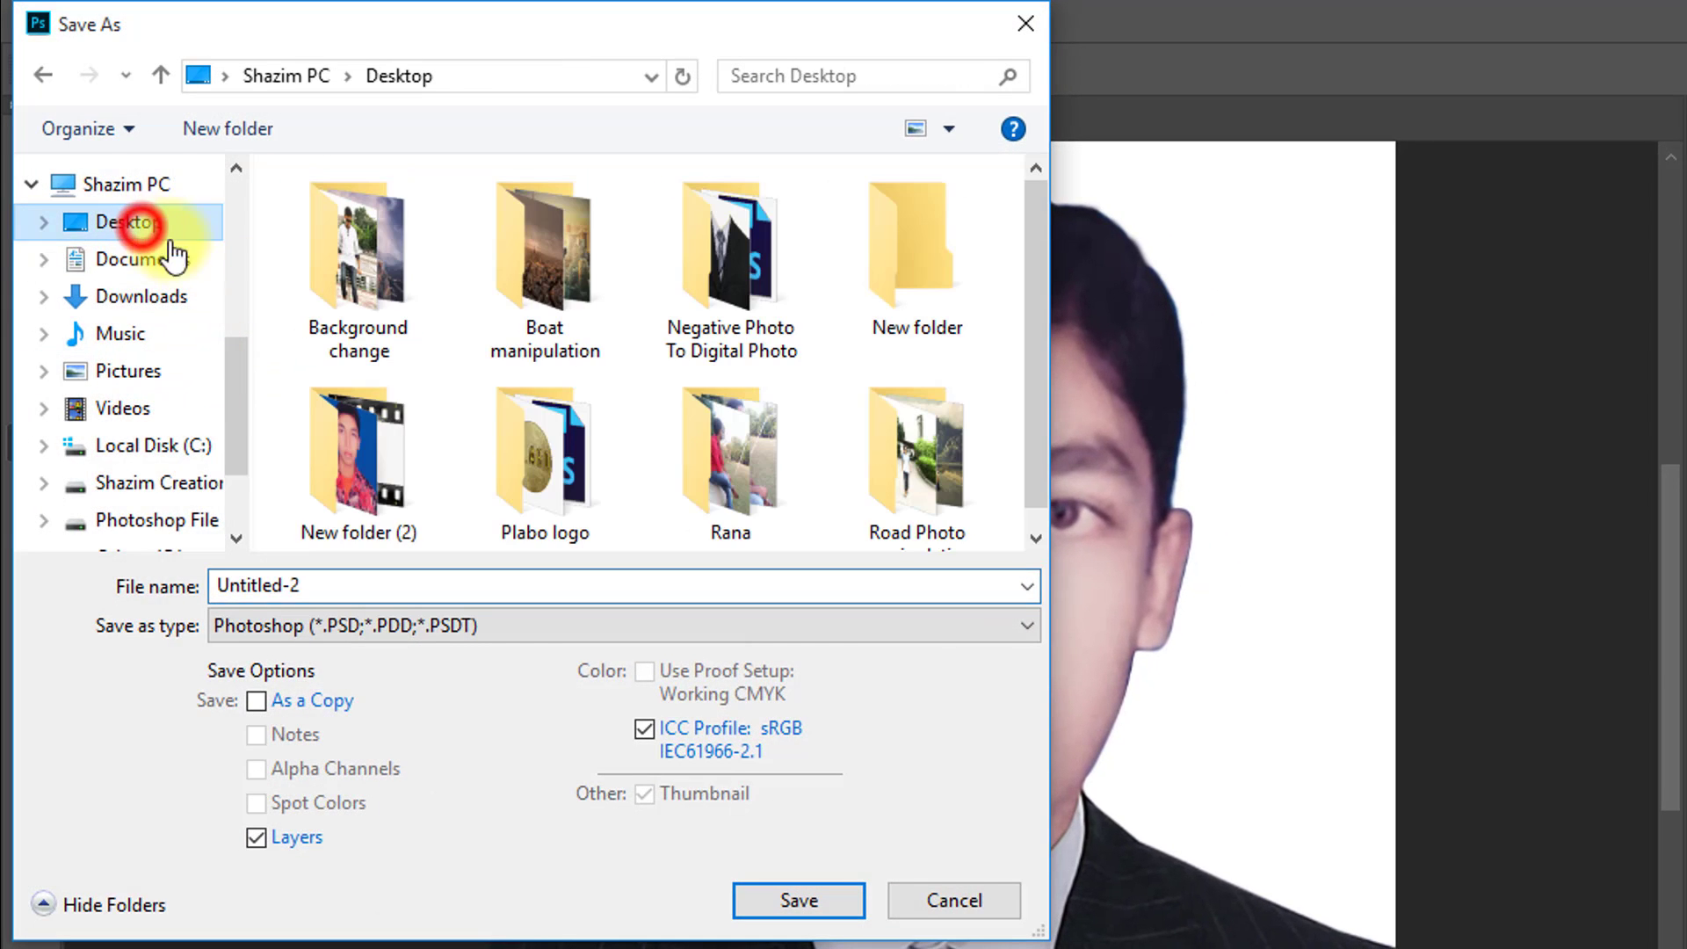